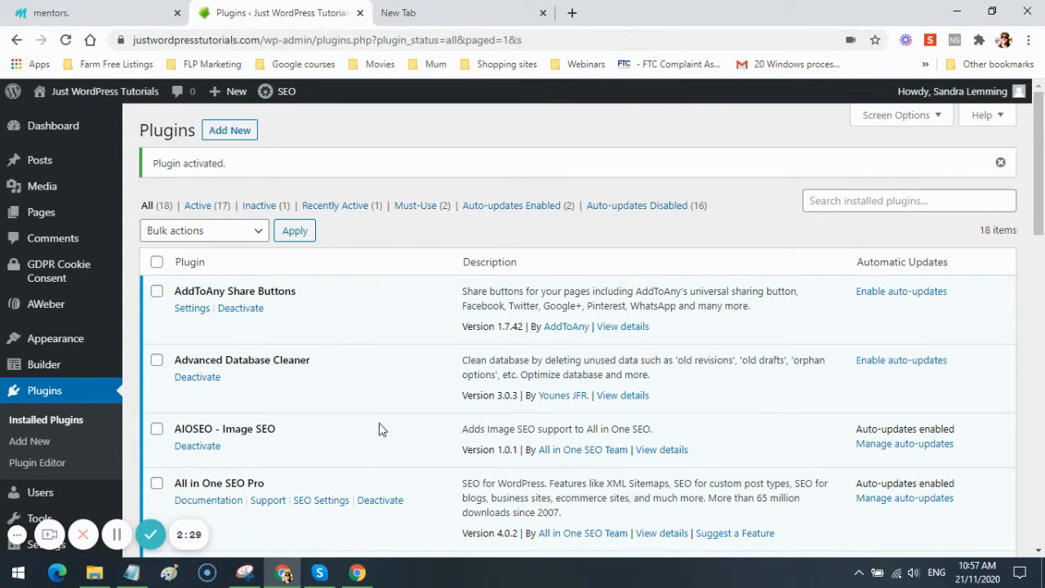
# - Filter the site's pages to those made with DBL Site Builder and open the Design Your Future page for editing
pyautogui.scroll(-3, 381, 428)
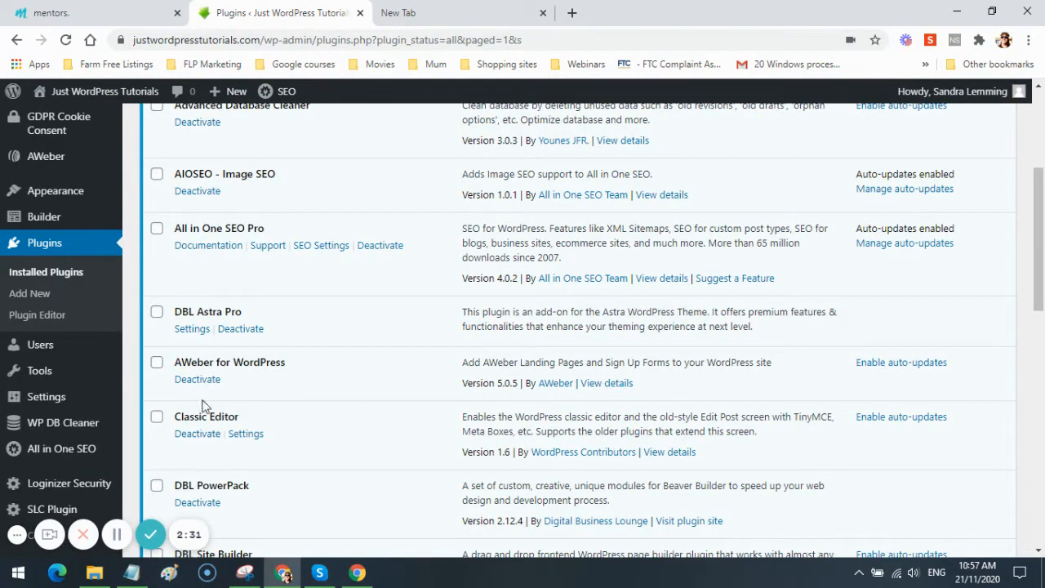
pyautogui.scroll(3, 307, 443)
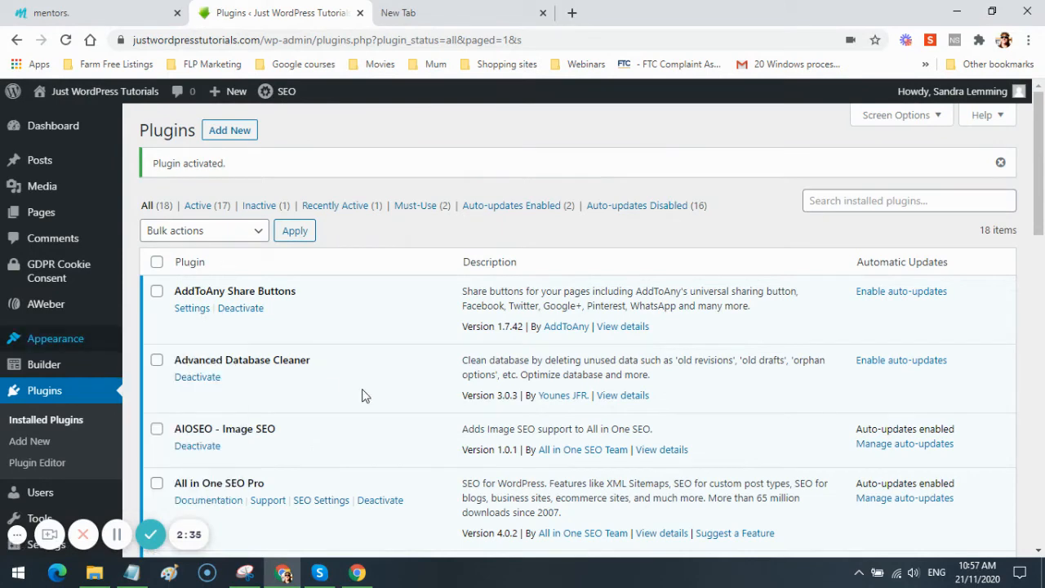
pyautogui.moveTo(42, 213)
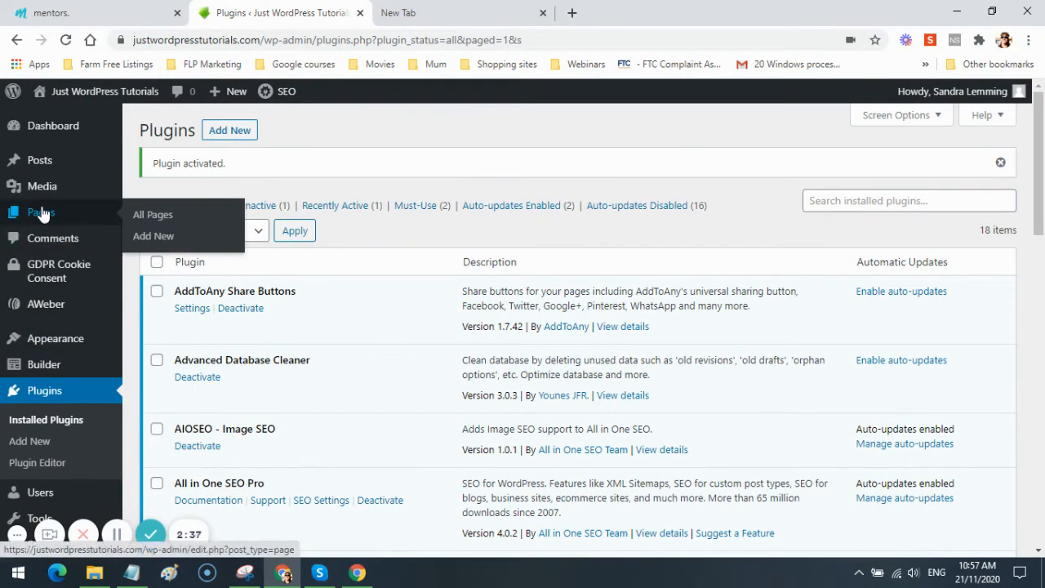
pyautogui.click(165, 223)
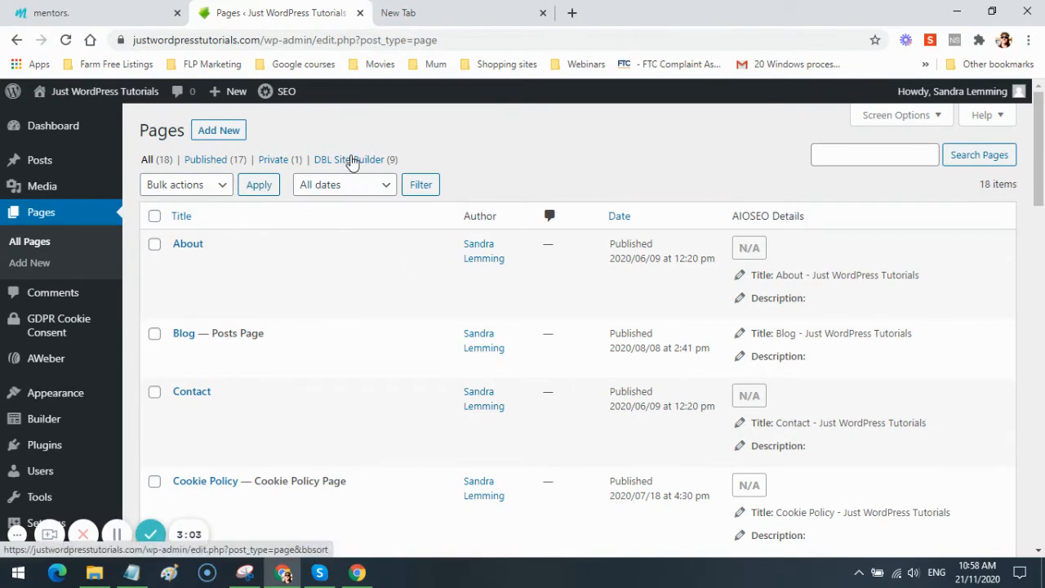
pyautogui.click(351, 160)
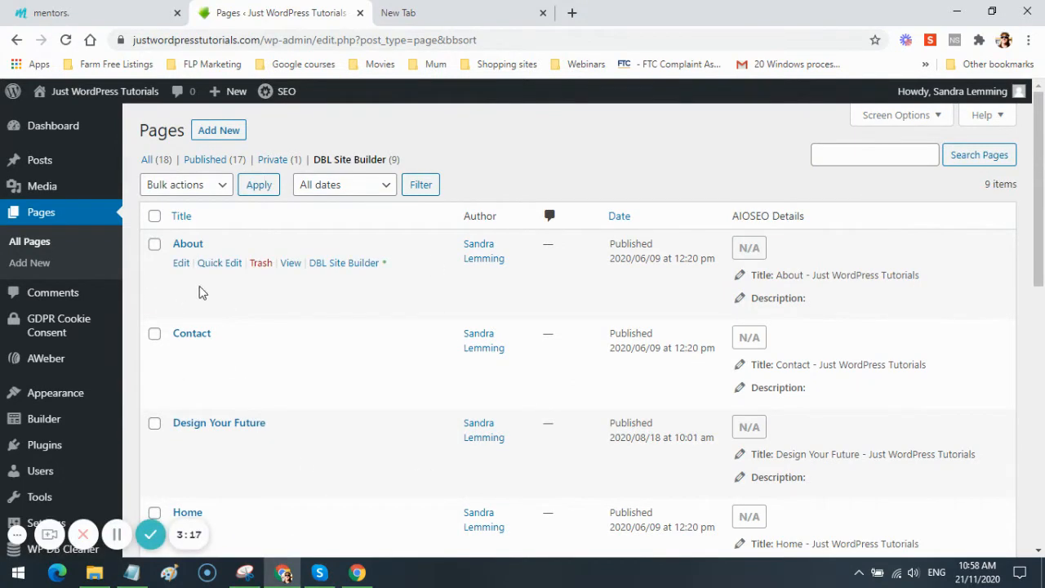
pyautogui.scroll(-2, 196, 286)
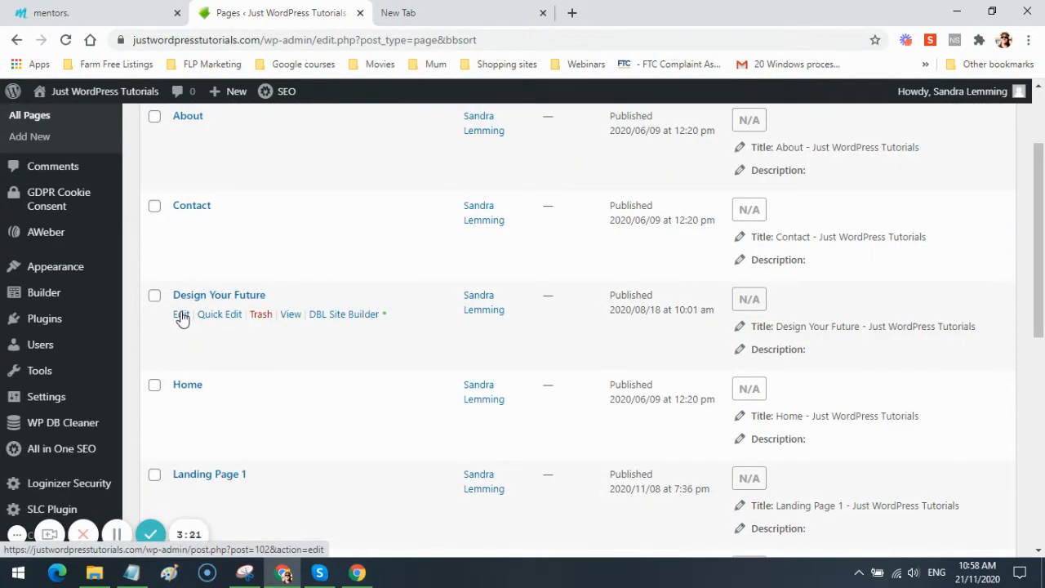
pyautogui.click(181, 316)
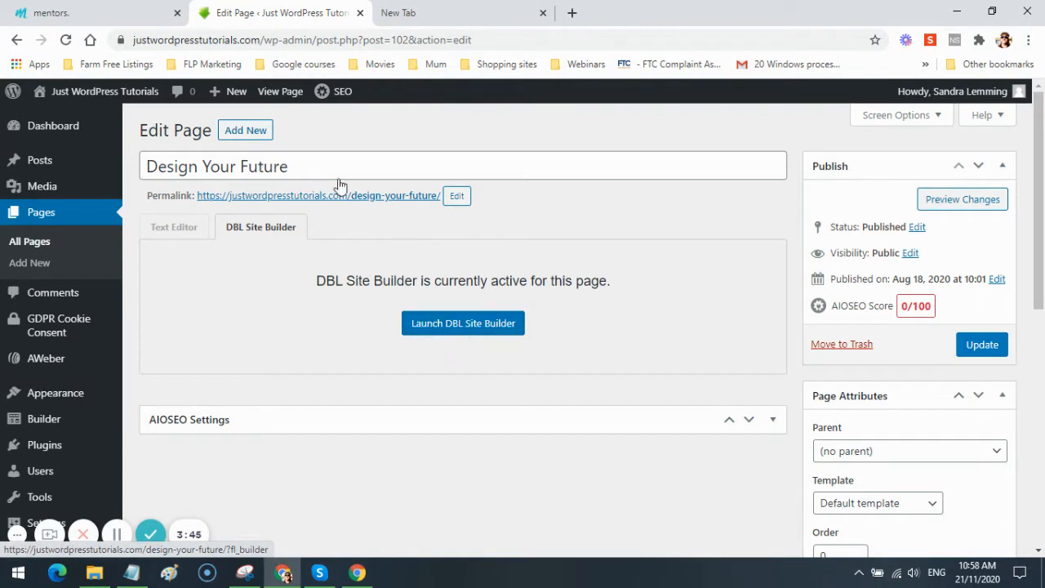
# - Open the published Design Your Future page in a new browser tab and close the empty tab
pyautogui.rightClick(280, 92)
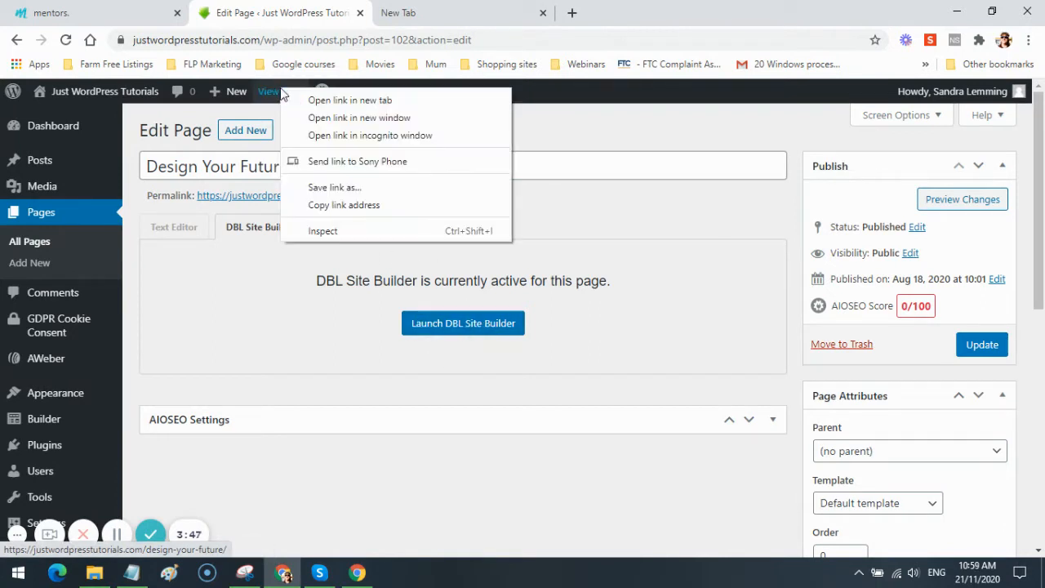
pyautogui.click(319, 100)
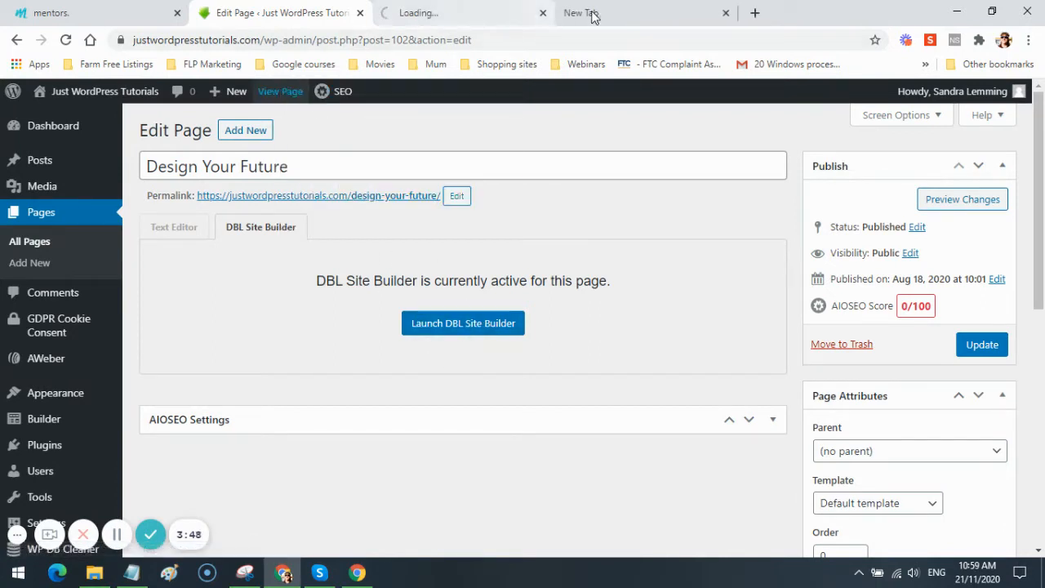
pyautogui.click(725, 13)
pyautogui.click(490, 16)
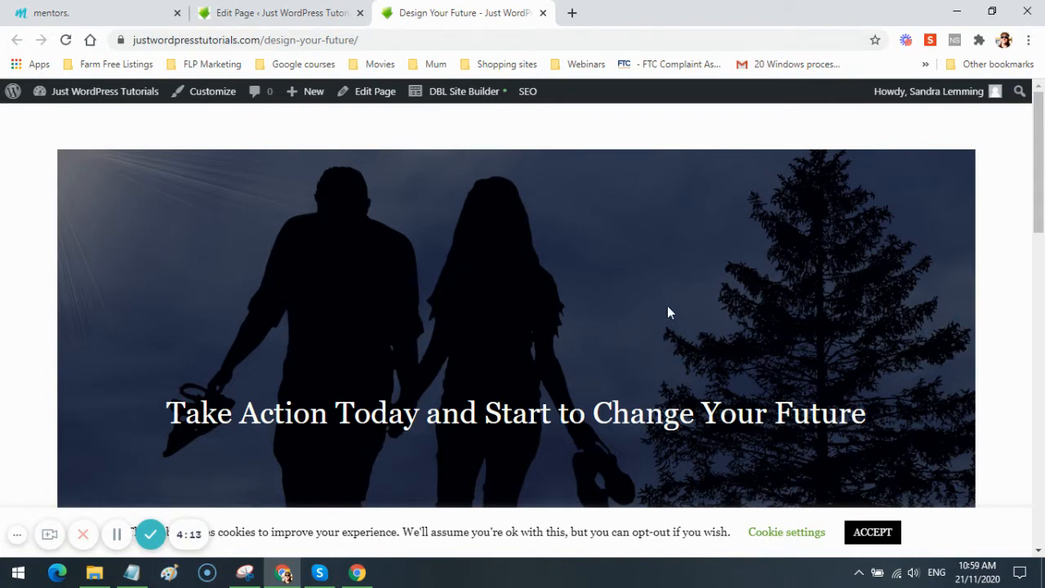
# - Examine the published Design Your Future page's layout, from the header image and video to the workshop button and social sharing buttons
pyautogui.scroll(-2, 827, 363)
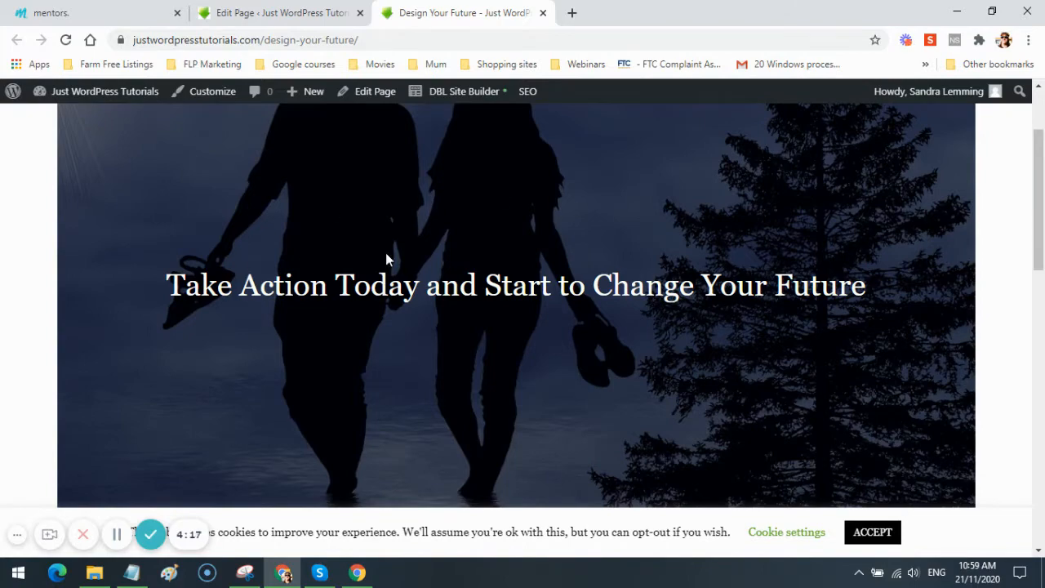
pyautogui.scroll(-2, 563, 274)
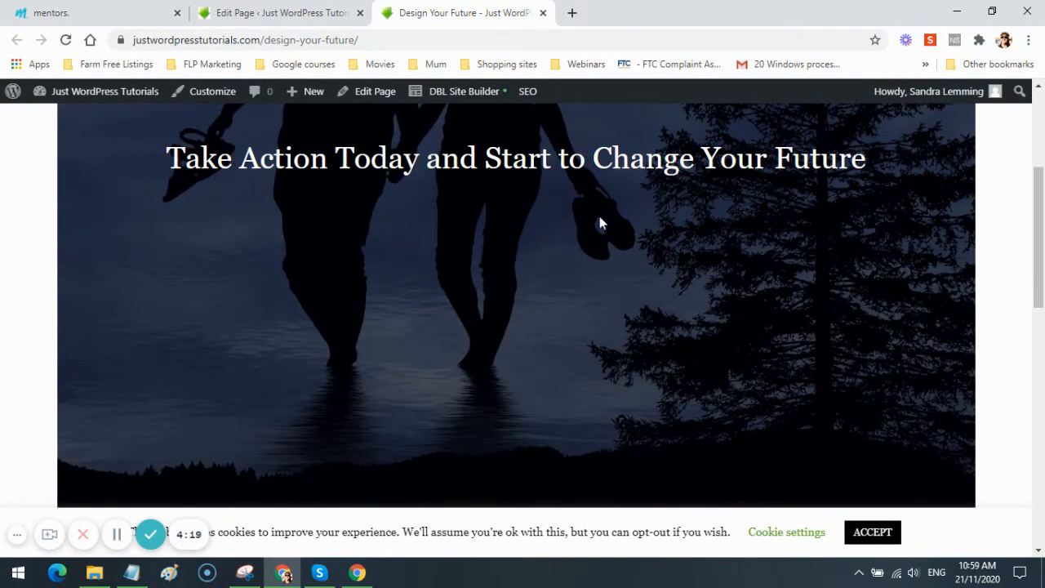
pyautogui.scroll(-8, 550, 261)
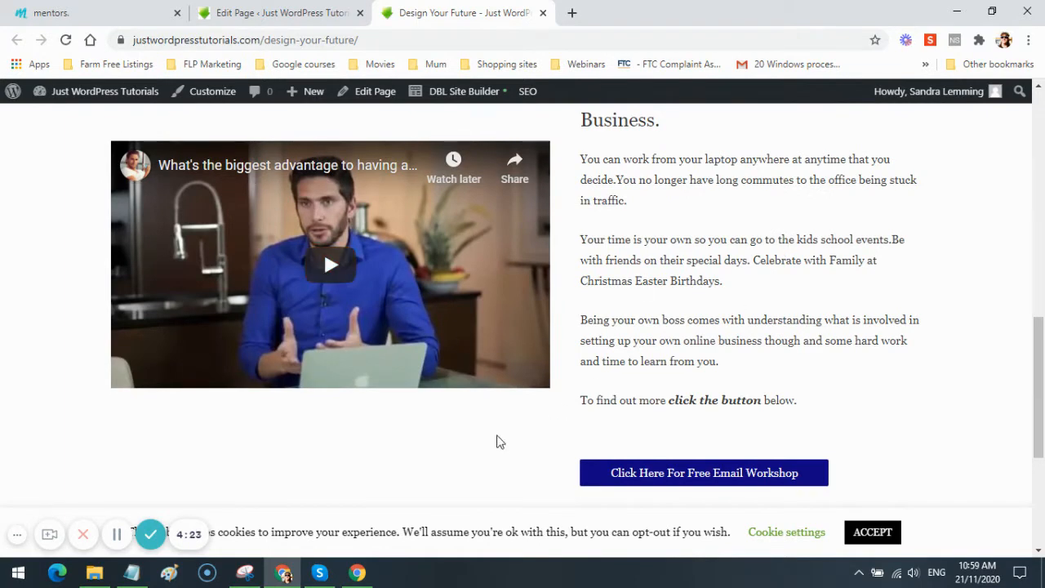
pyautogui.scroll(-2, 571, 437)
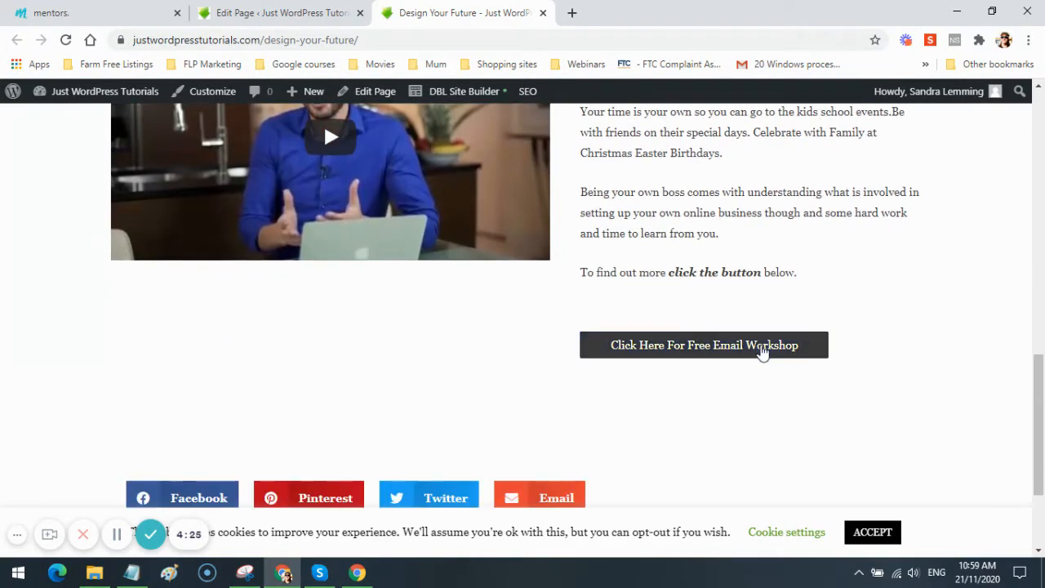
pyautogui.scroll(-3, 760, 353)
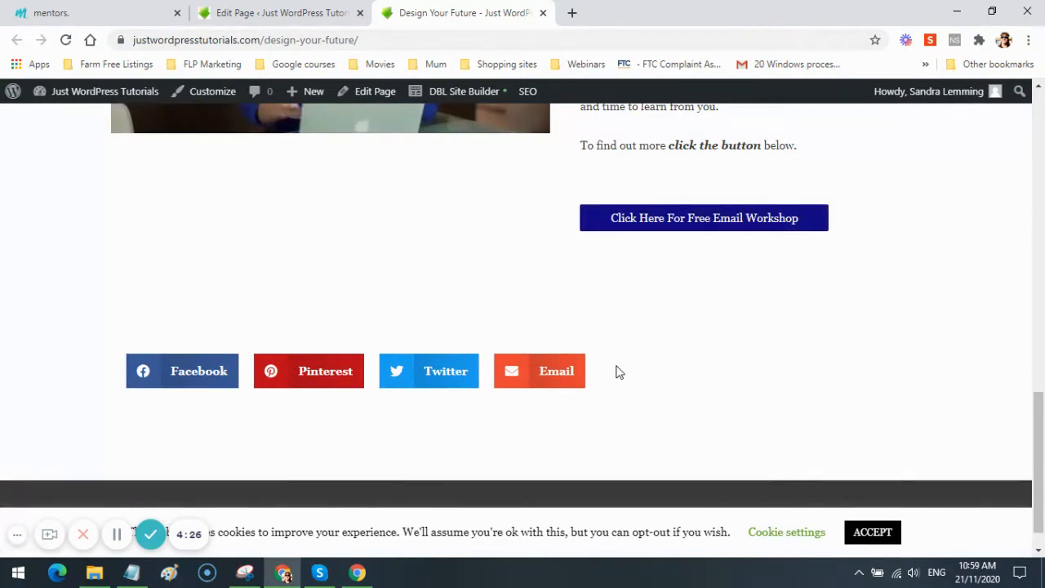
pyautogui.scroll(7, 618, 372)
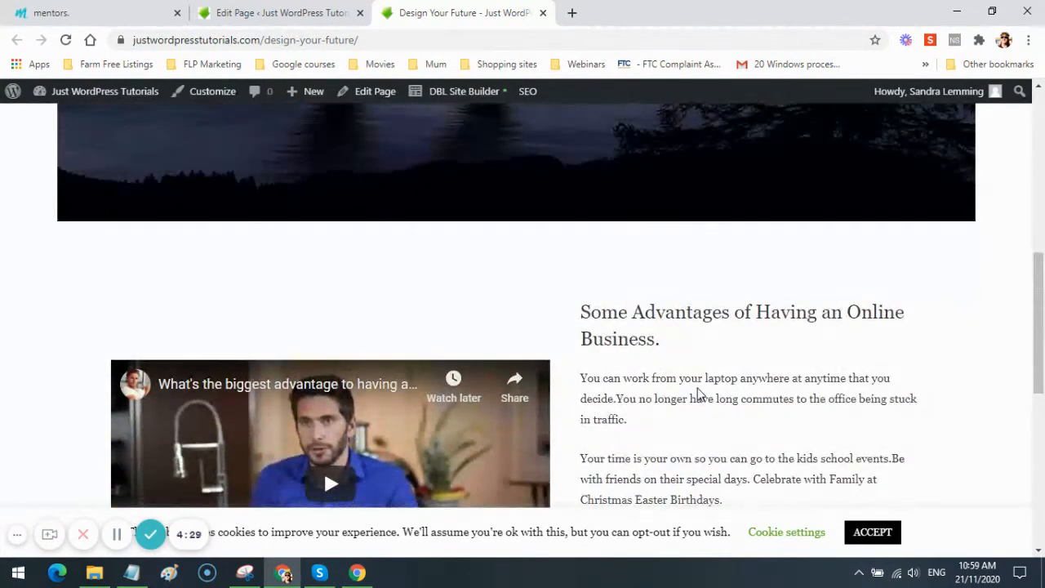
pyautogui.scroll(-3, 604, 404)
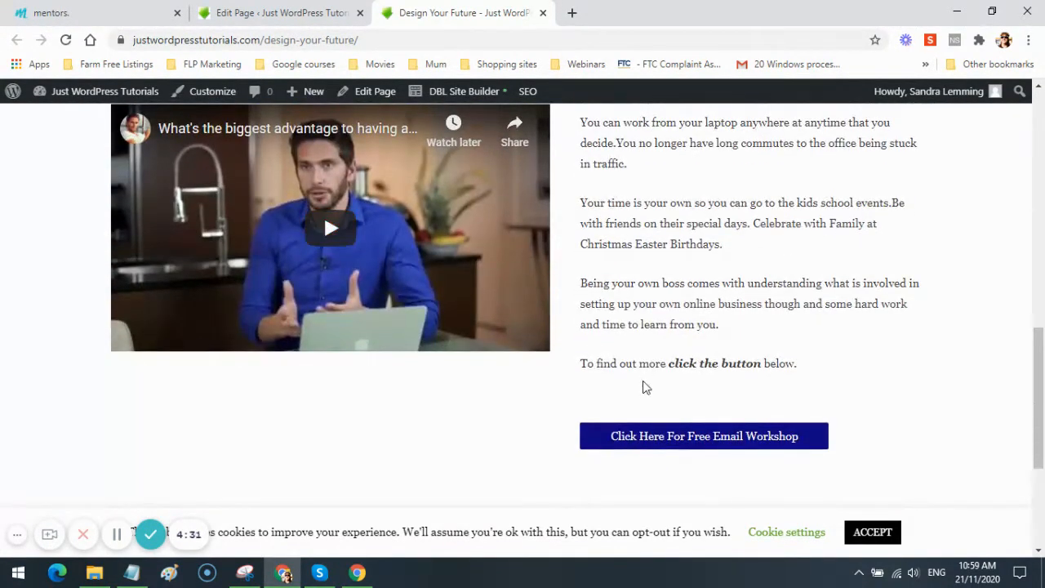
pyautogui.scroll(3, 645, 389)
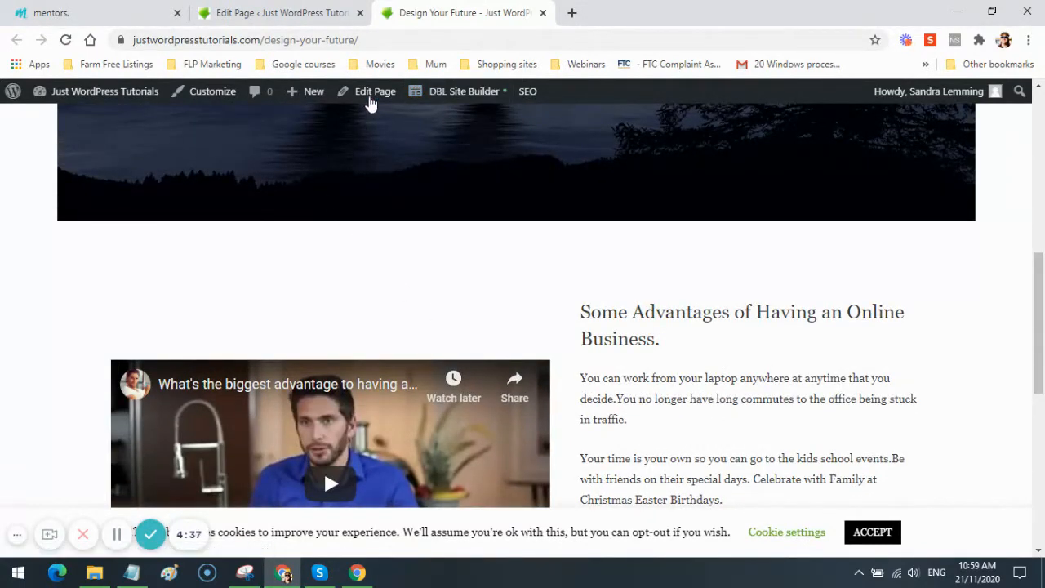
# - Return from the published page to the full pages list and open the Terms of Use page for editing
pyautogui.click(379, 94)
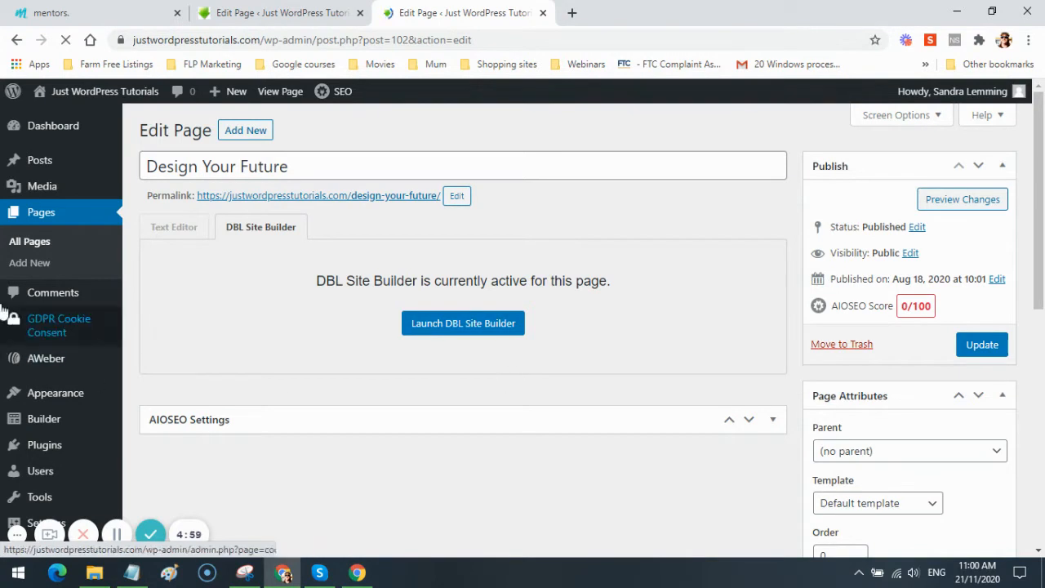
pyautogui.click(35, 243)
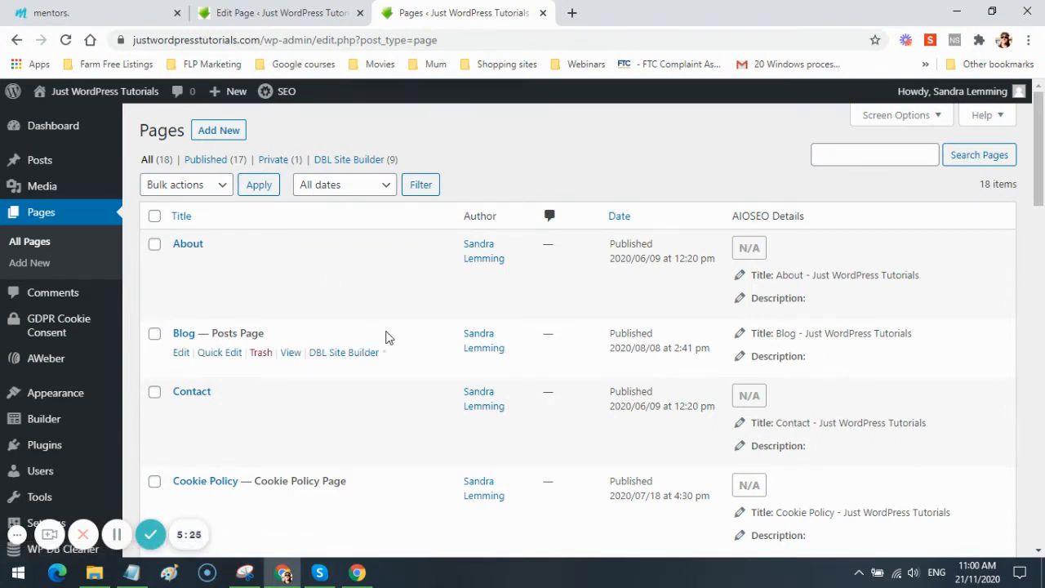
pyautogui.scroll(-8, 388, 337)
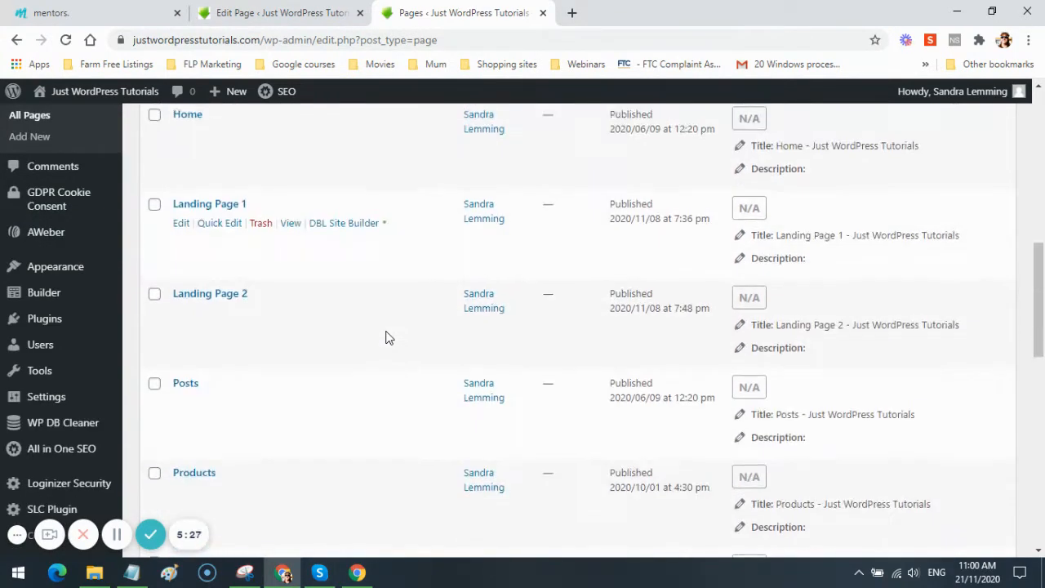
pyautogui.scroll(-3, 388, 338)
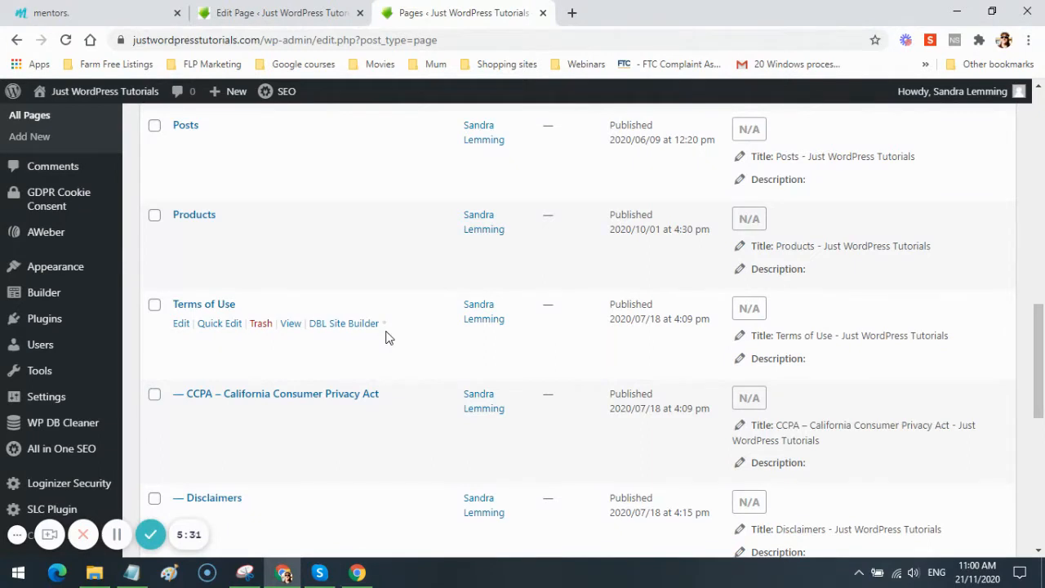
pyautogui.click(180, 324)
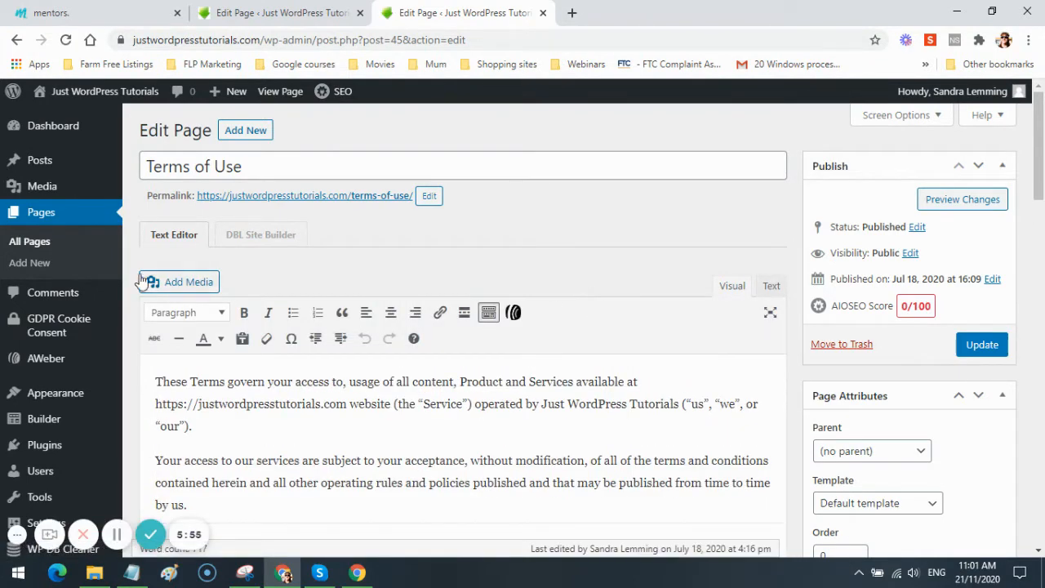
# - Examine the Terms of Use page in the text editor, including its formatting tools, full body text, Astra settings and featured image option
pyautogui.scroll(-2, 569, 298)
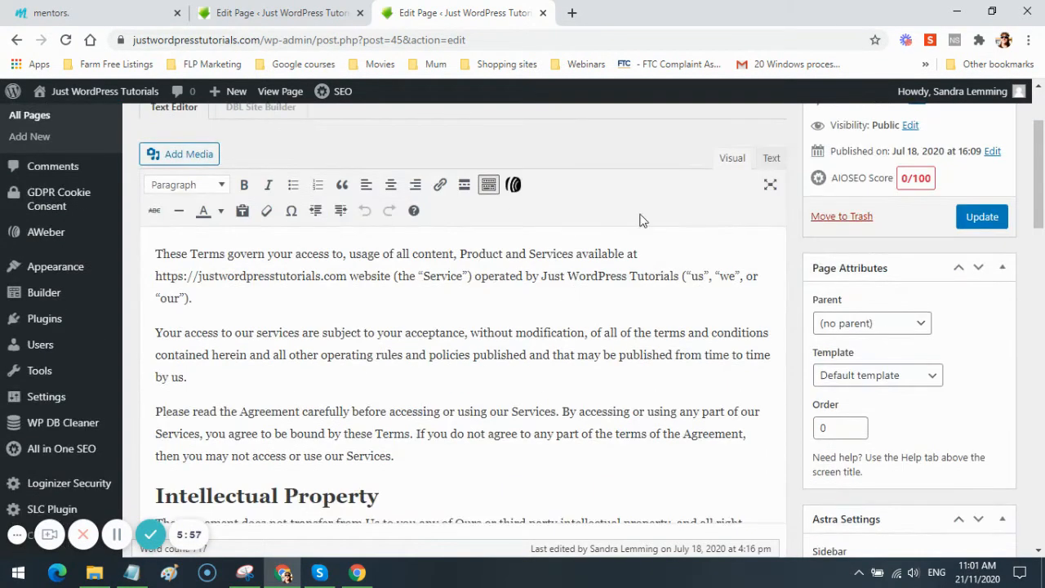
pyautogui.scroll(2, 640, 221)
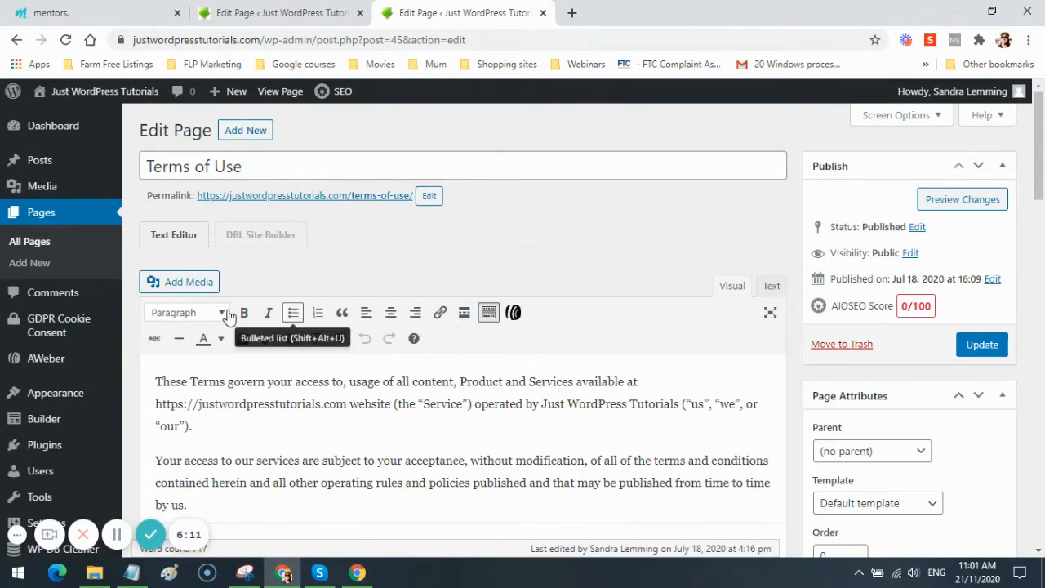
pyautogui.scroll(-2, 638, 318)
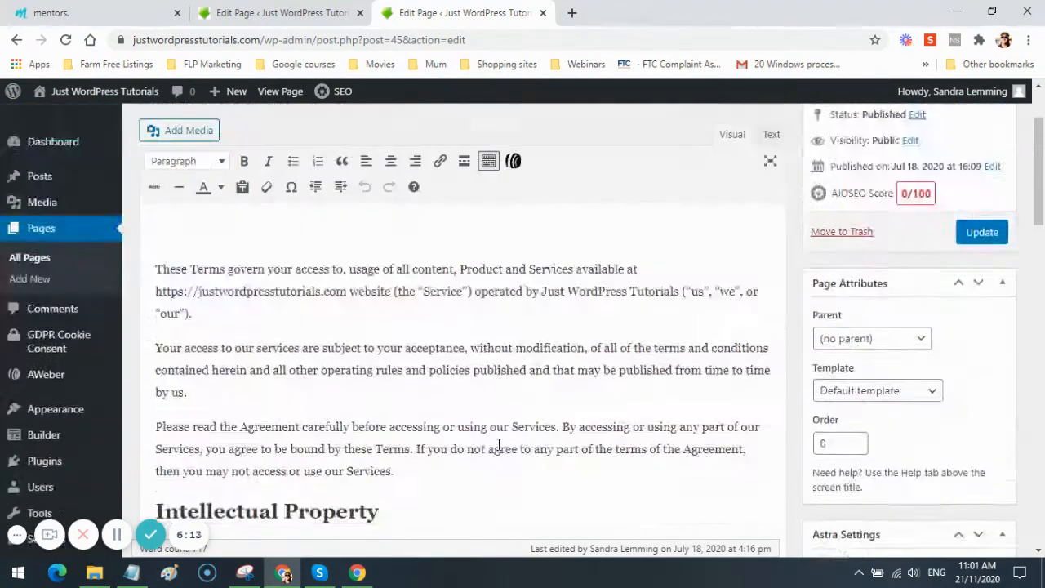
pyautogui.scroll(2, 490, 457)
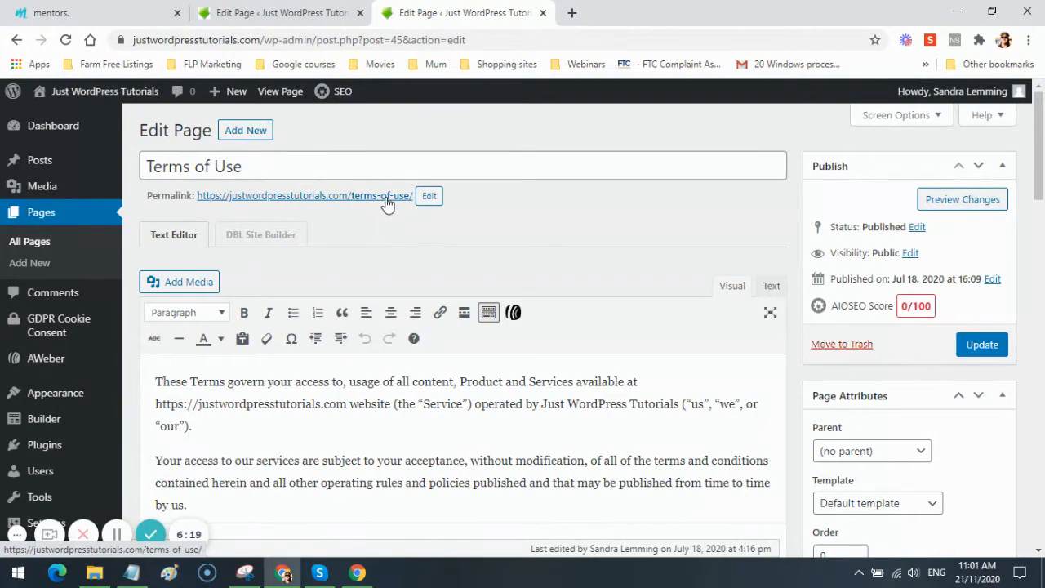
pyautogui.scroll(-3, 388, 204)
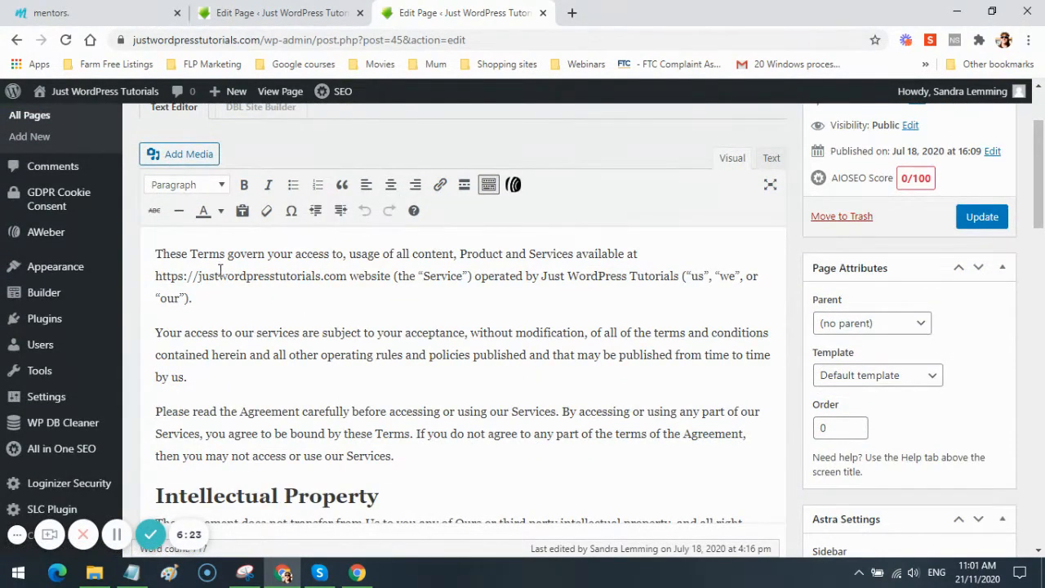
pyautogui.scroll(-1, 259, 397)
pyautogui.scroll(-10, 260, 398)
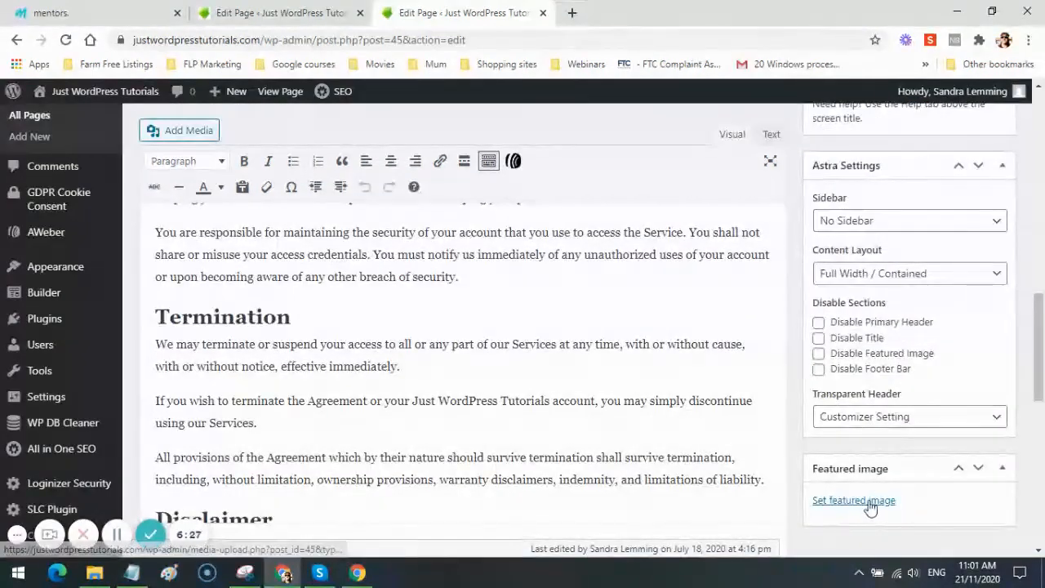
pyautogui.scroll(3, 817, 499)
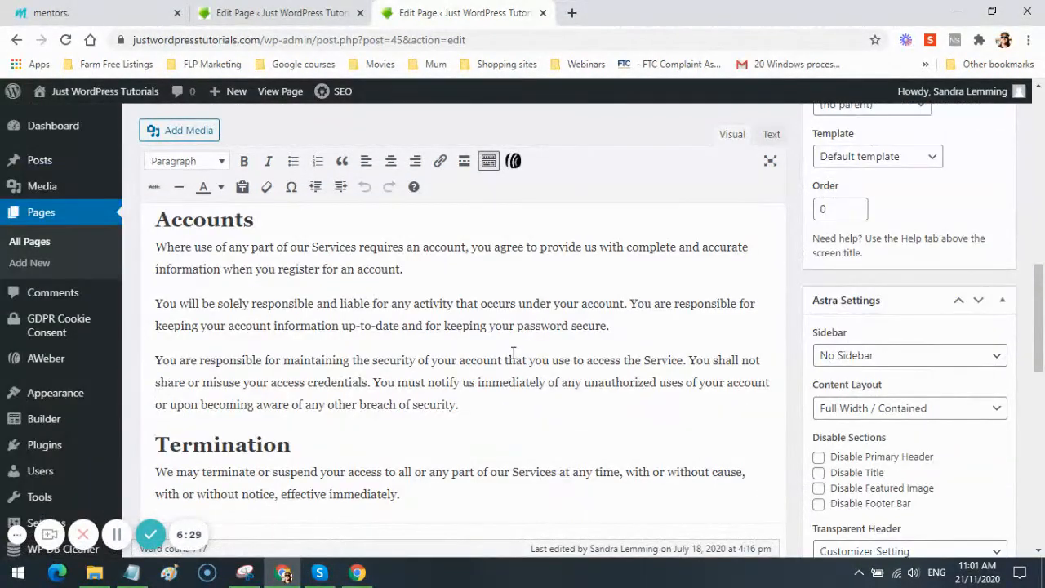
pyautogui.scroll(-3, 346, 397)
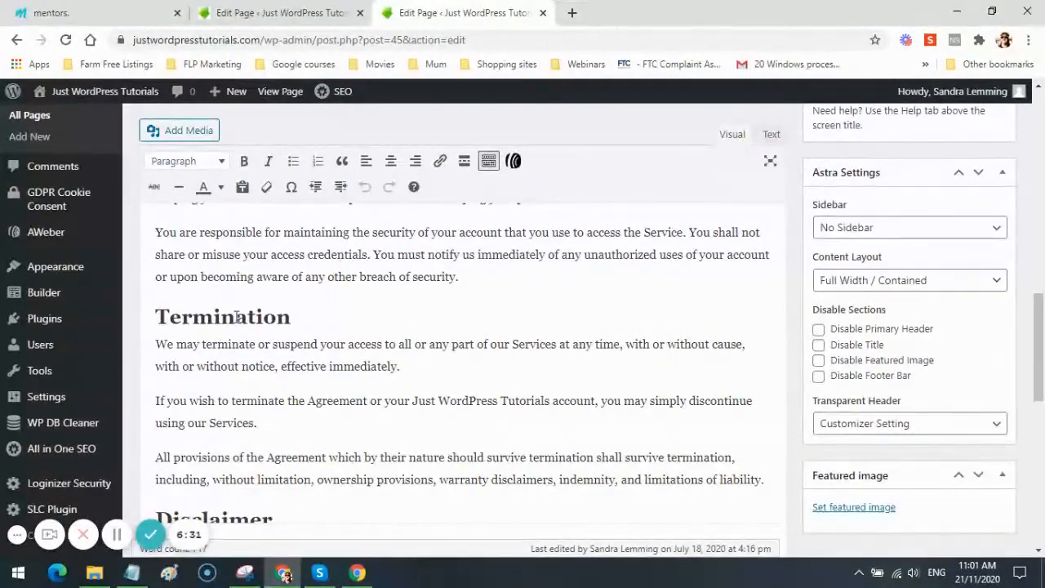
pyautogui.scroll(-15, 411, 349)
pyautogui.scroll(-2, 411, 350)
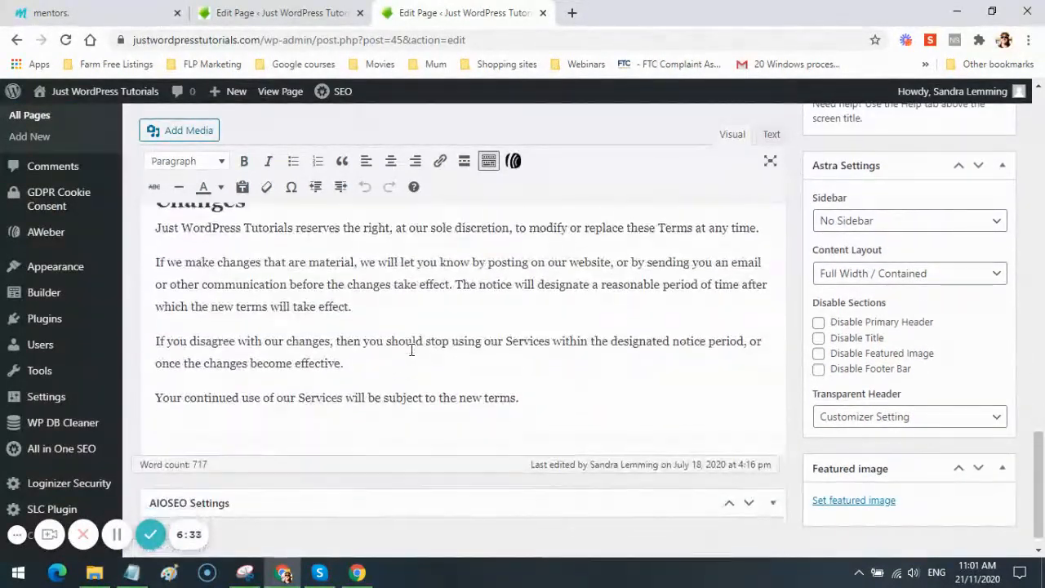
pyautogui.scroll(17, 432, 385)
pyautogui.scroll(10, 433, 388)
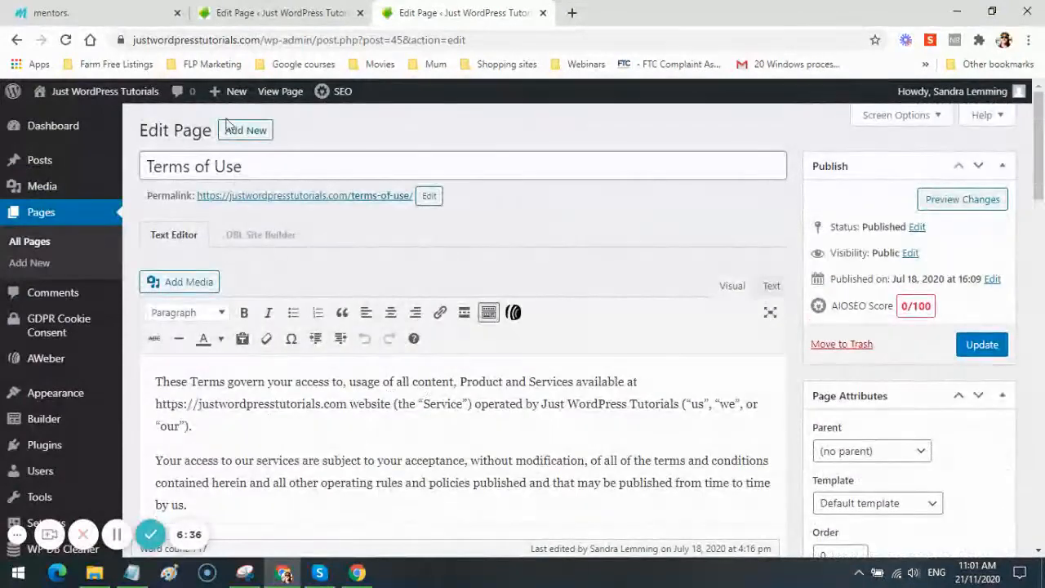
# - View the published Terms of Use page and look over its opening sections
pyautogui.click(279, 94)
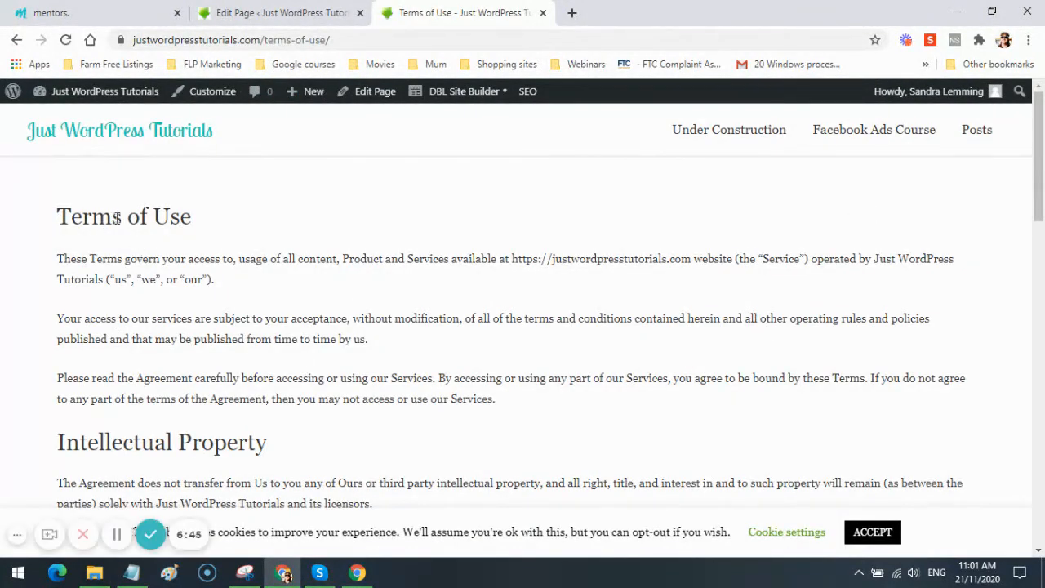
pyautogui.scroll(-2, 209, 379)
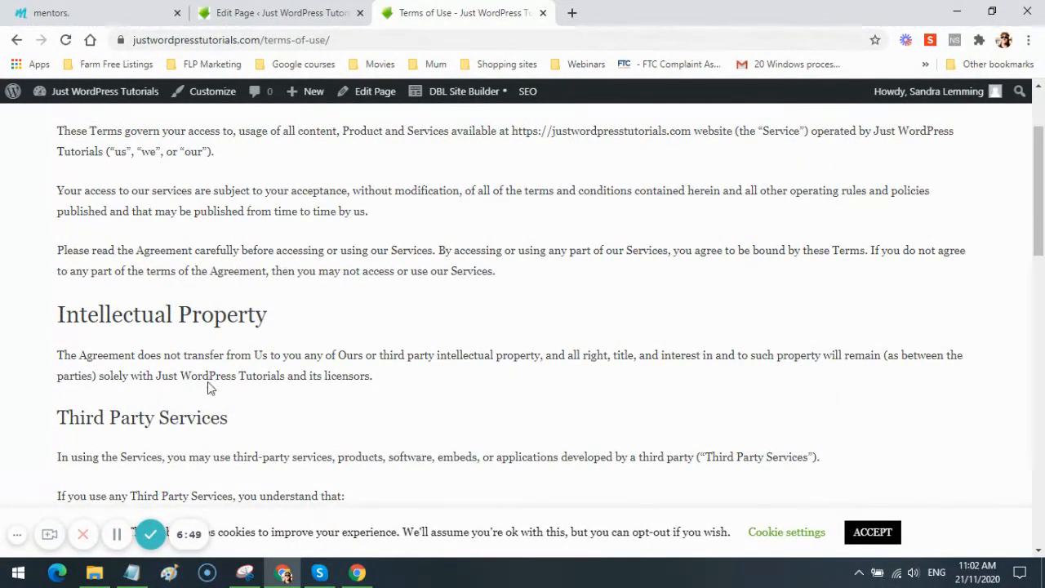
# - Read through the published Terms of Use page from its opening sections to the Changes section and footer, and return to its heading
pyautogui.scroll(-4, 209, 382)
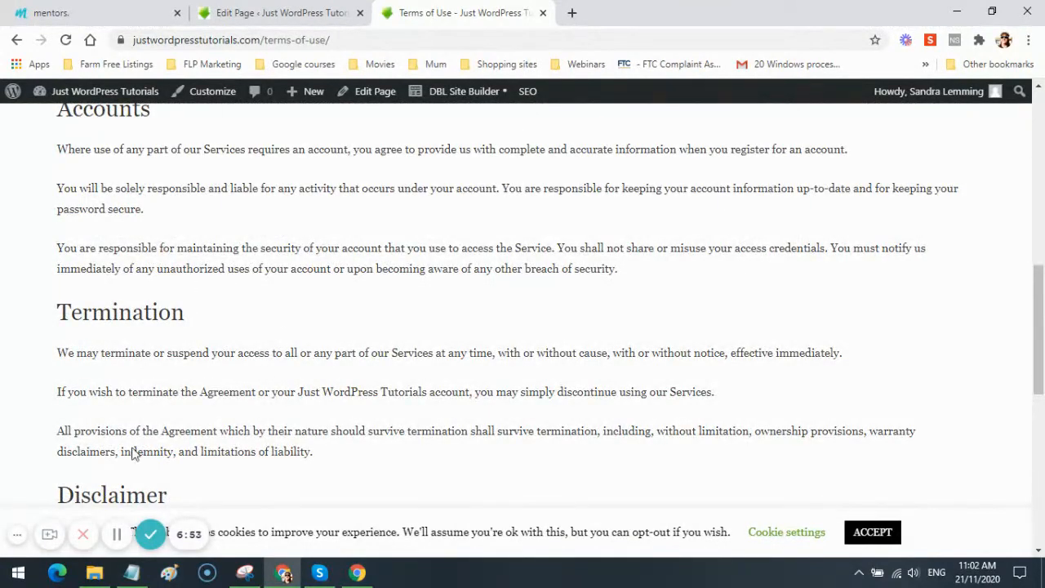
pyautogui.scroll(-1, 242, 467)
pyautogui.scroll(-5, 242, 468)
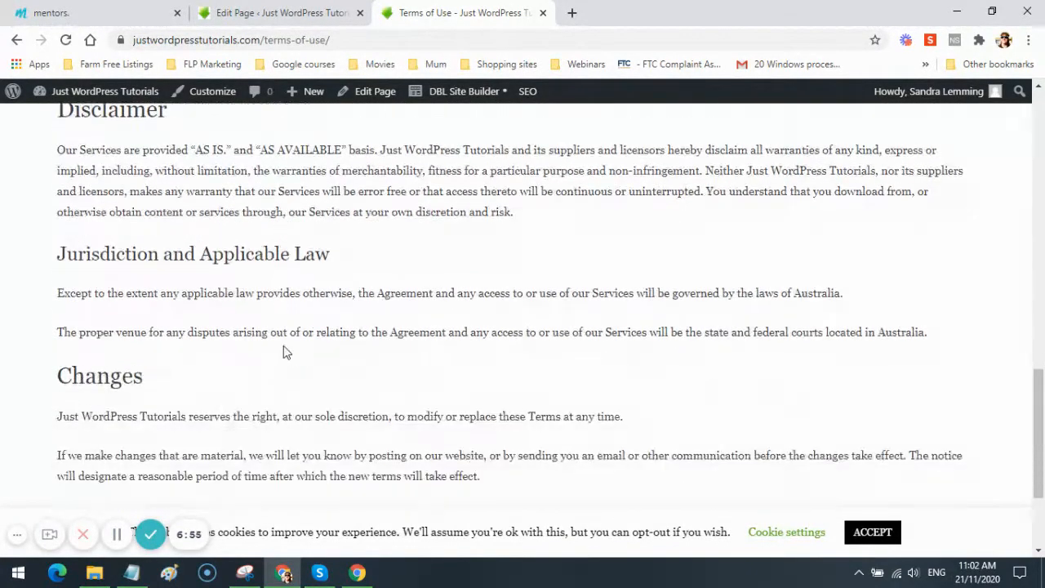
pyautogui.scroll(15, 299, 403)
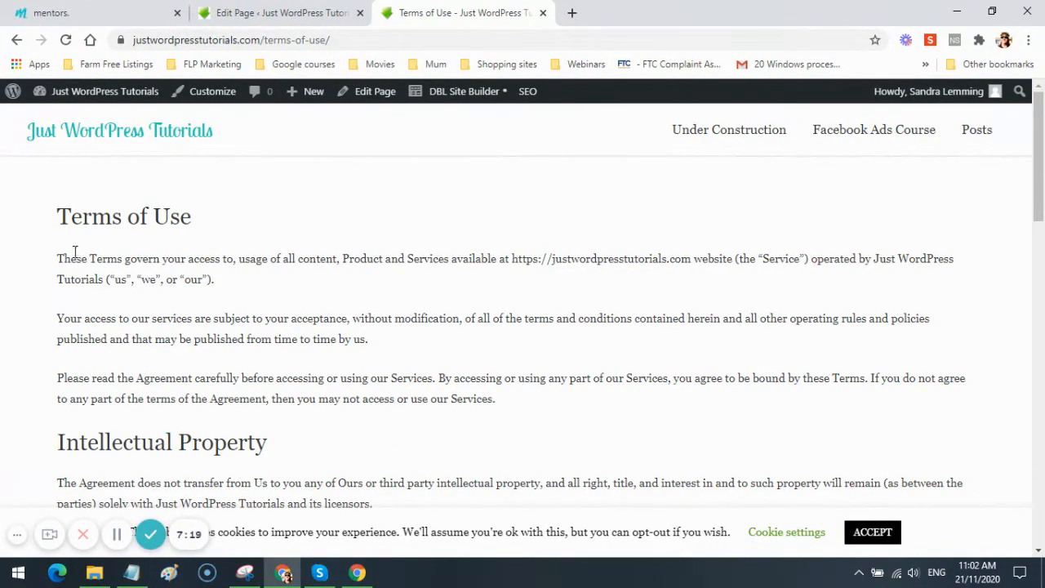
pyautogui.scroll(-5, 411, 450)
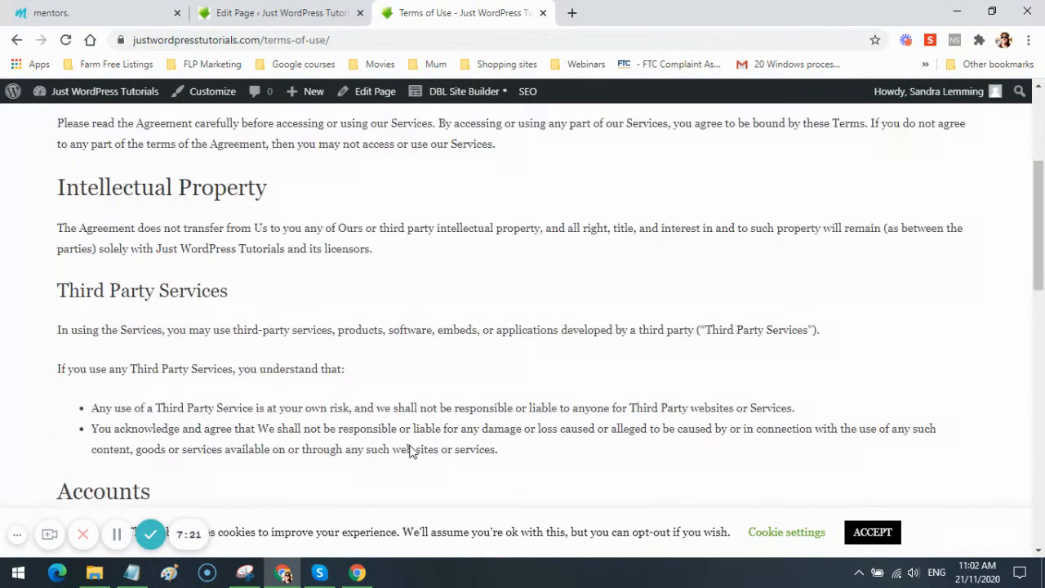
pyautogui.scroll(-8, 305, 347)
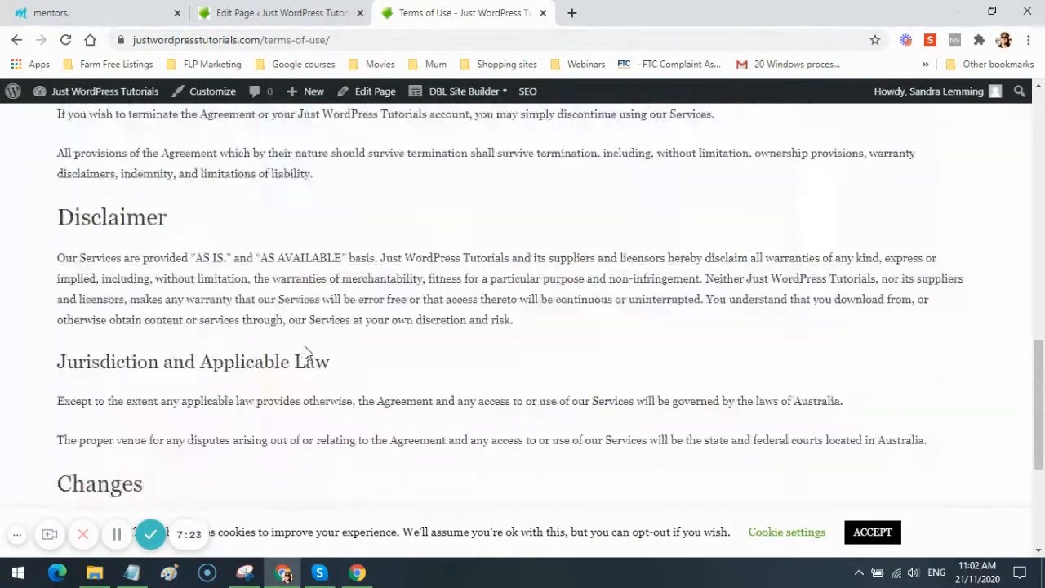
pyautogui.scroll(-1, 305, 348)
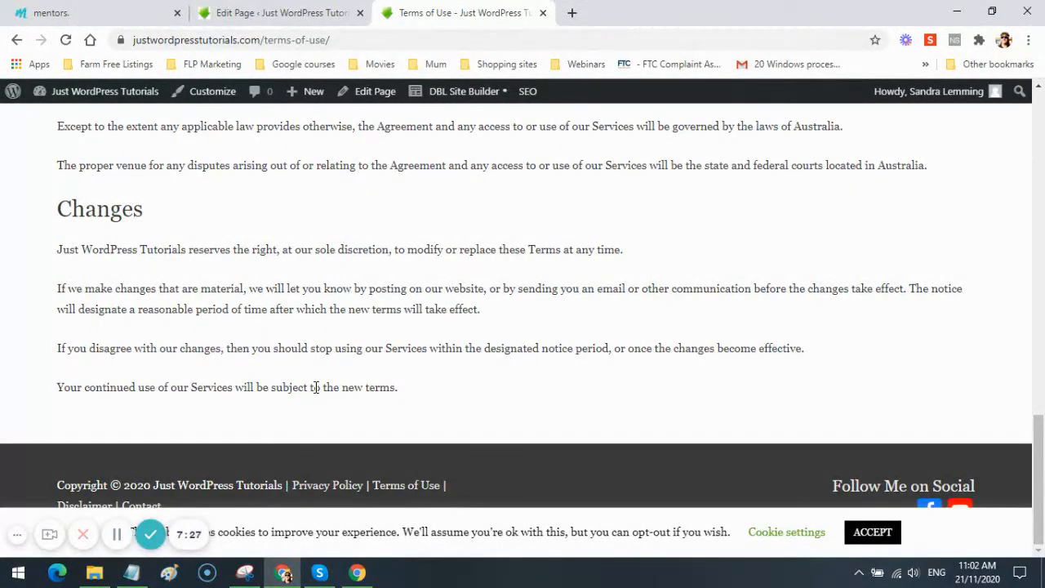
pyautogui.scroll(14, 316, 387)
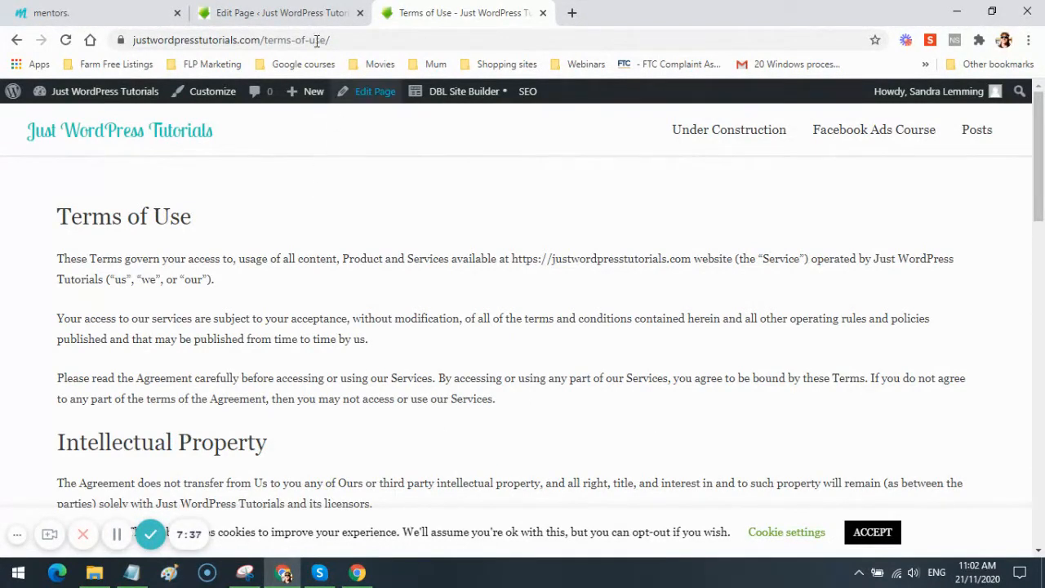
# - From the Design Your Future edit page, open the published page in a new tab and switch to it
pyautogui.click(311, 11)
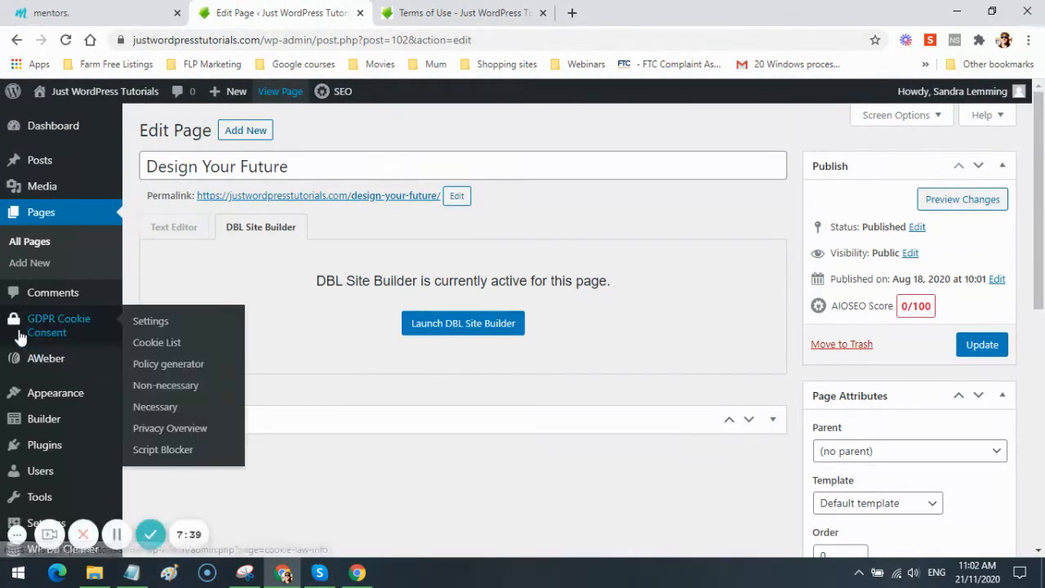
pyautogui.rightClick(284, 91)
pyautogui.click(338, 104)
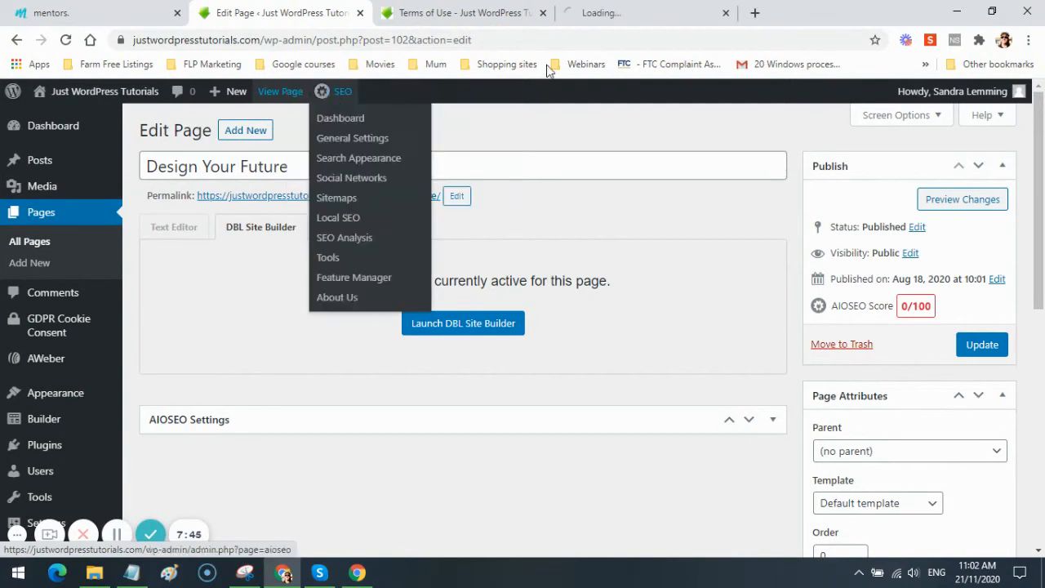
pyautogui.click(581, 13)
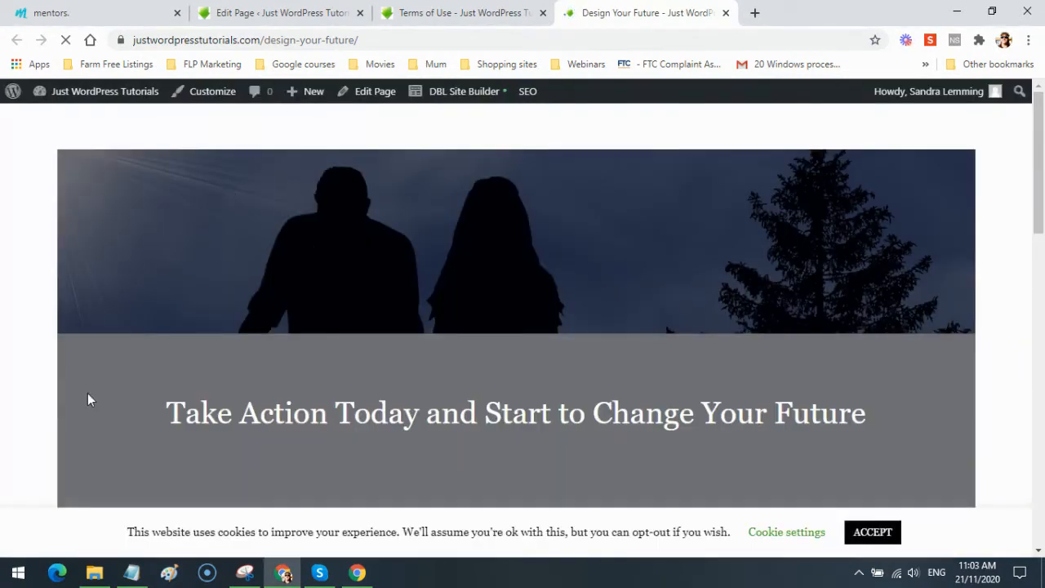
# - Examine the published Design Your Future page's header image, embedded video, online business text and workshop button
pyautogui.scroll(-1, 608, 415)
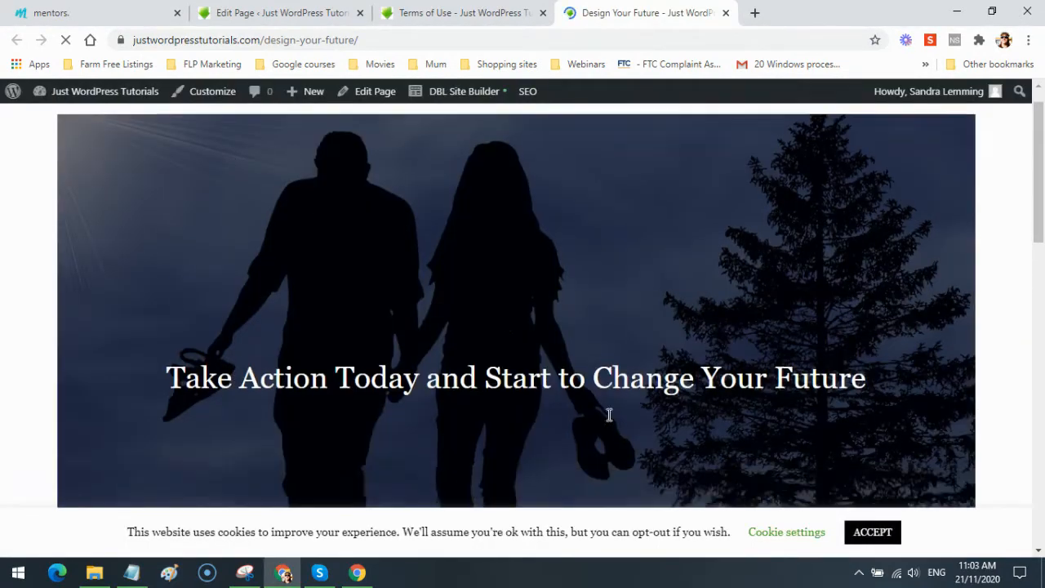
pyautogui.scroll(-5, 609, 415)
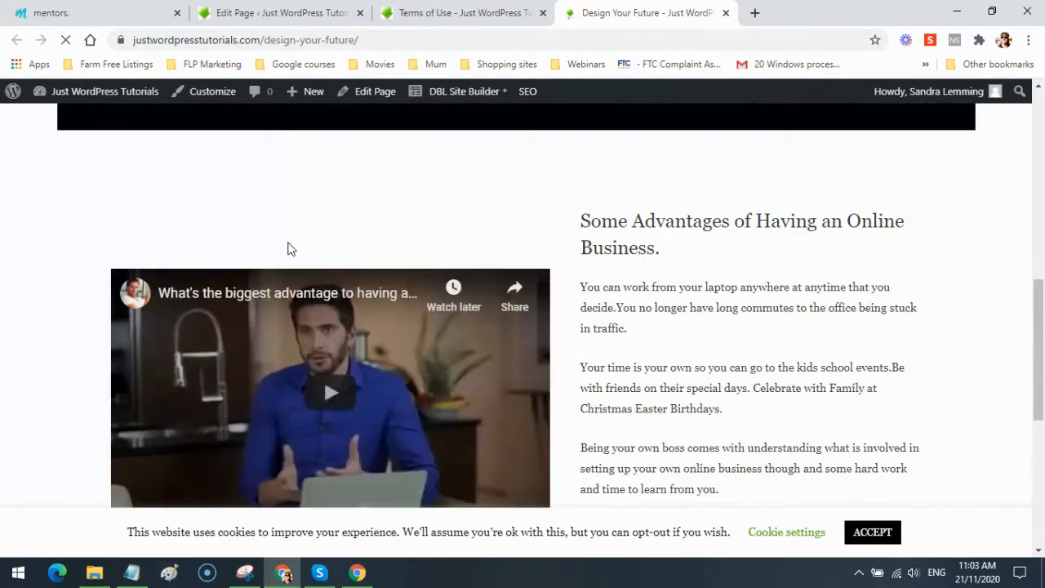
pyautogui.scroll(-2, 270, 269)
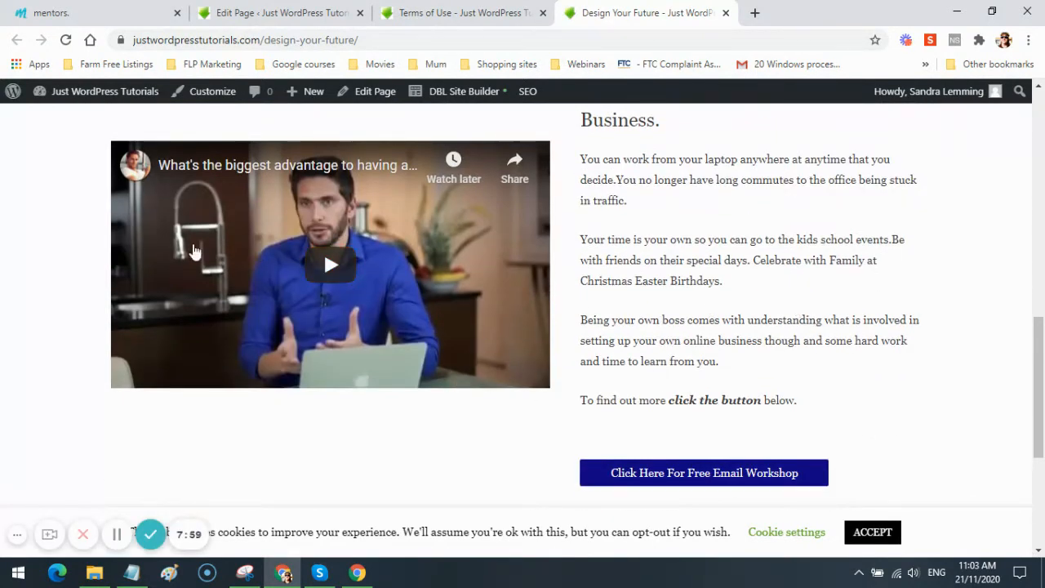
pyautogui.scroll(1, 774, 380)
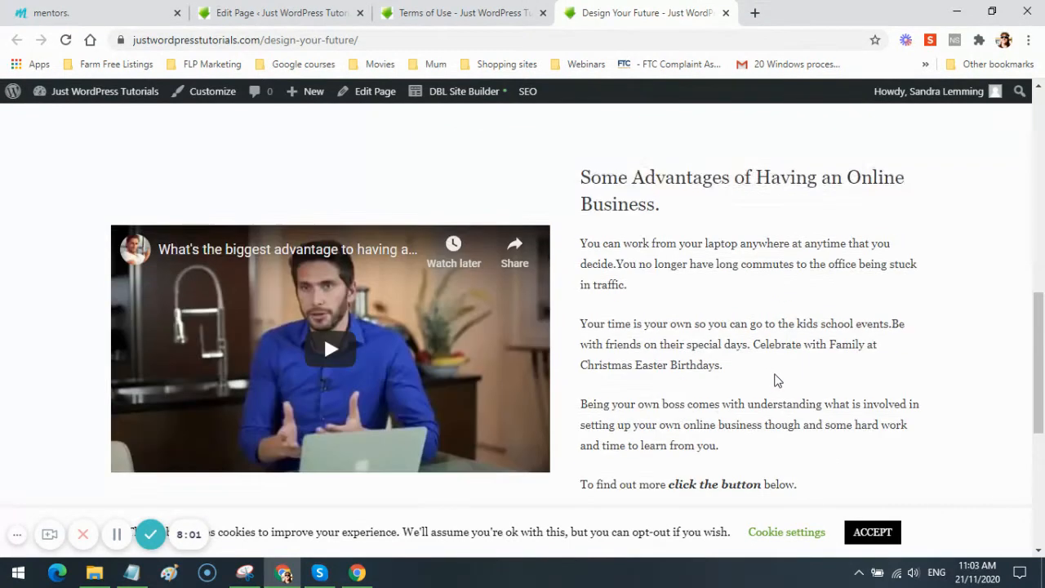
pyautogui.scroll(5, 776, 380)
# - Compare the plain Terms of Use page with the Design Your Future layout, including its workshop and social sharing buttons
pyautogui.click(423, 13)
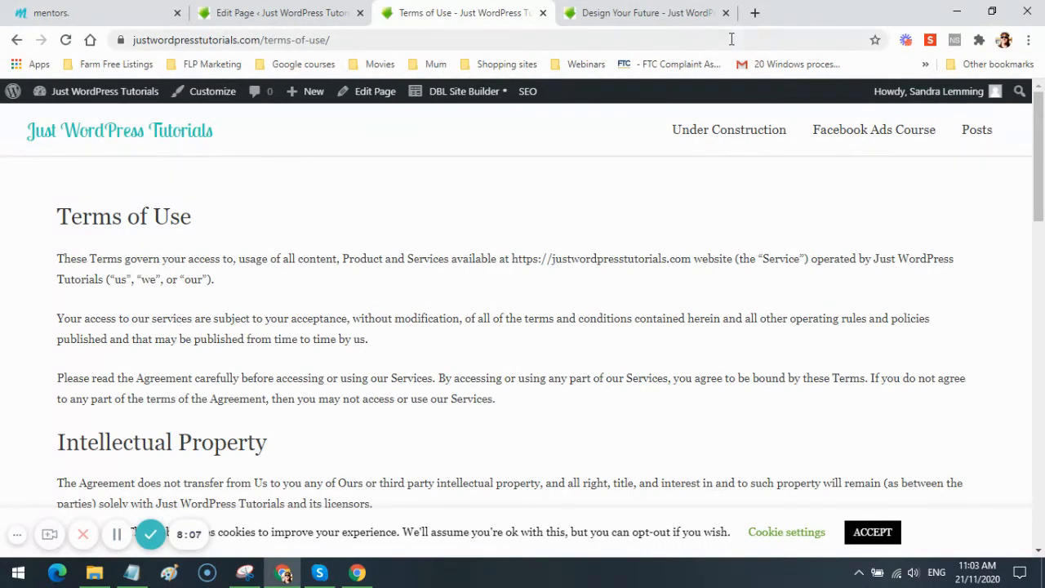
pyautogui.click(651, 18)
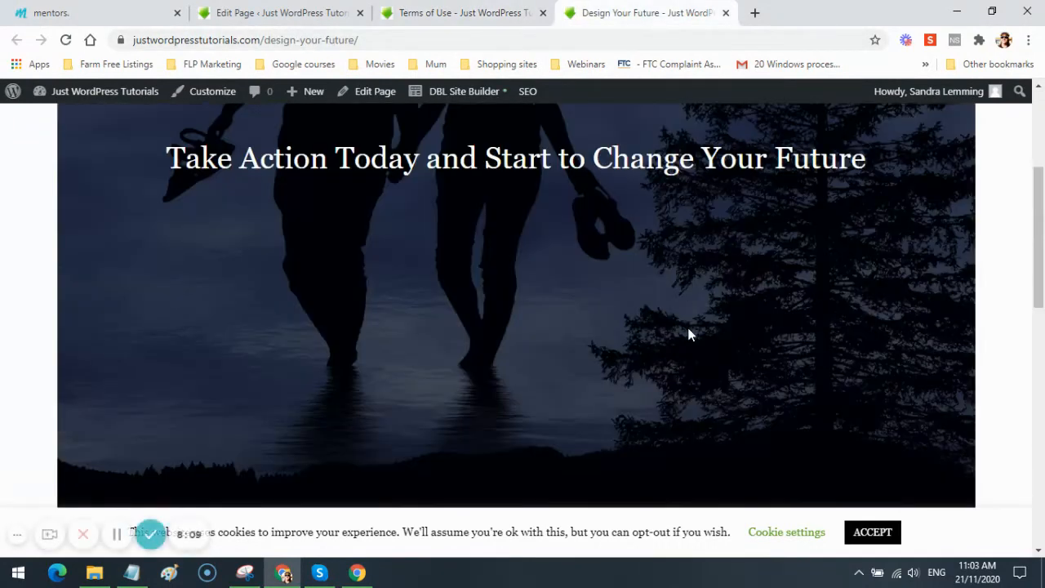
pyautogui.scroll(-6, 689, 334)
pyautogui.scroll(-2, 689, 334)
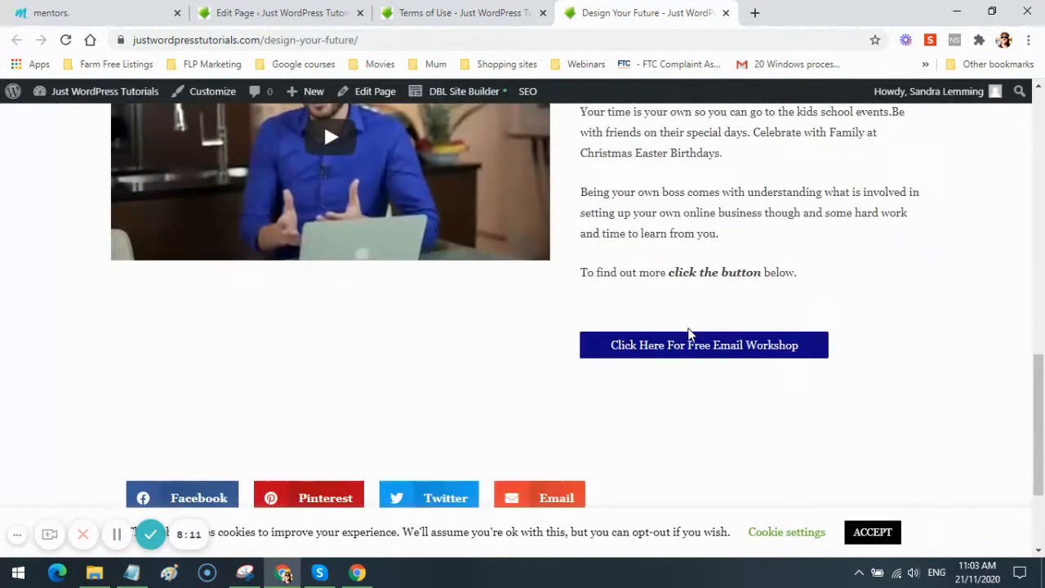
pyautogui.scroll(8, 688, 334)
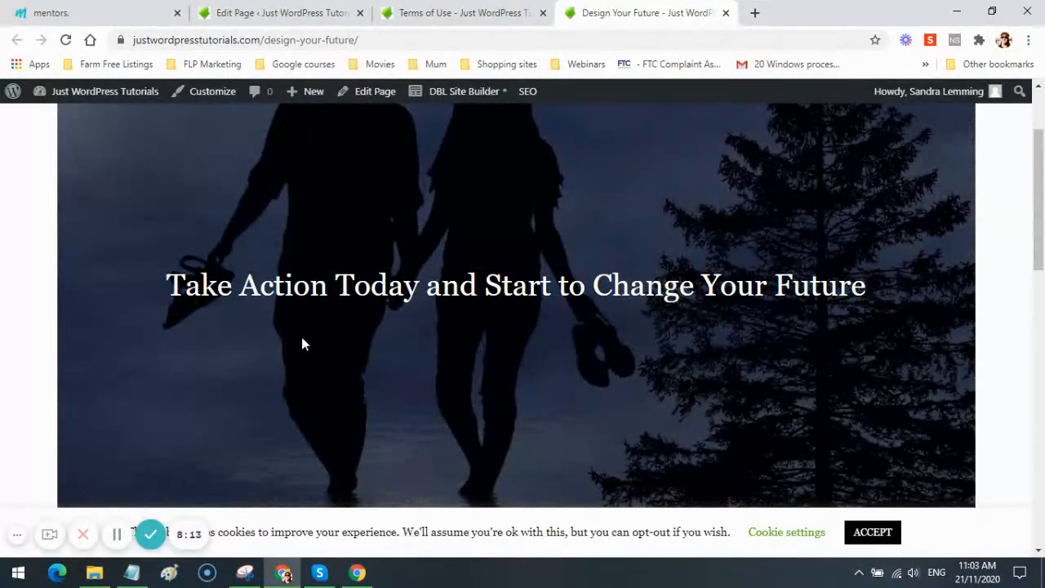
pyautogui.scroll(2, 784, 311)
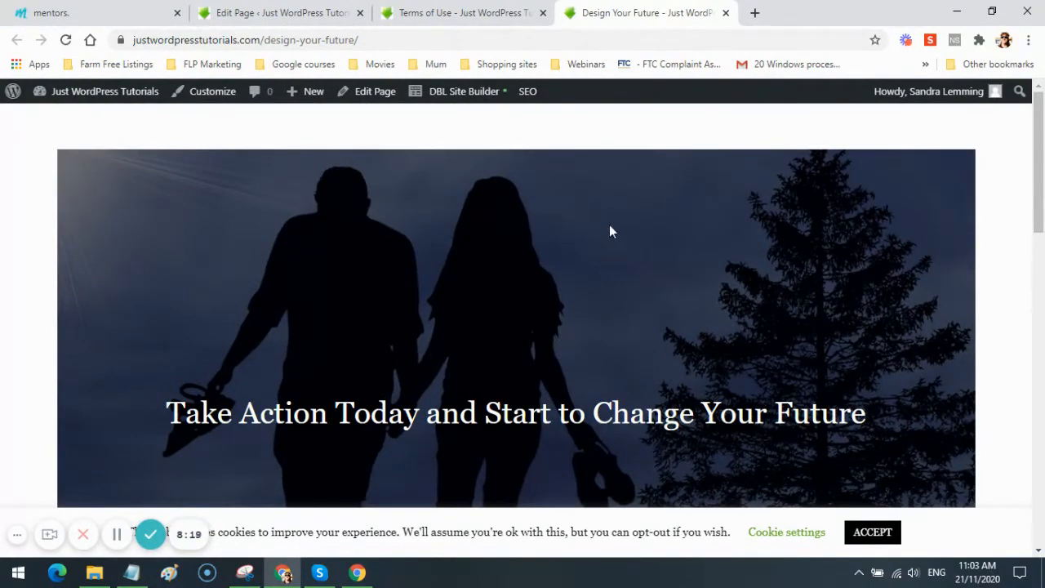
# - Close the published Terms of Use page and look over the header image of the Design Your Future page
pyautogui.click(479, 20)
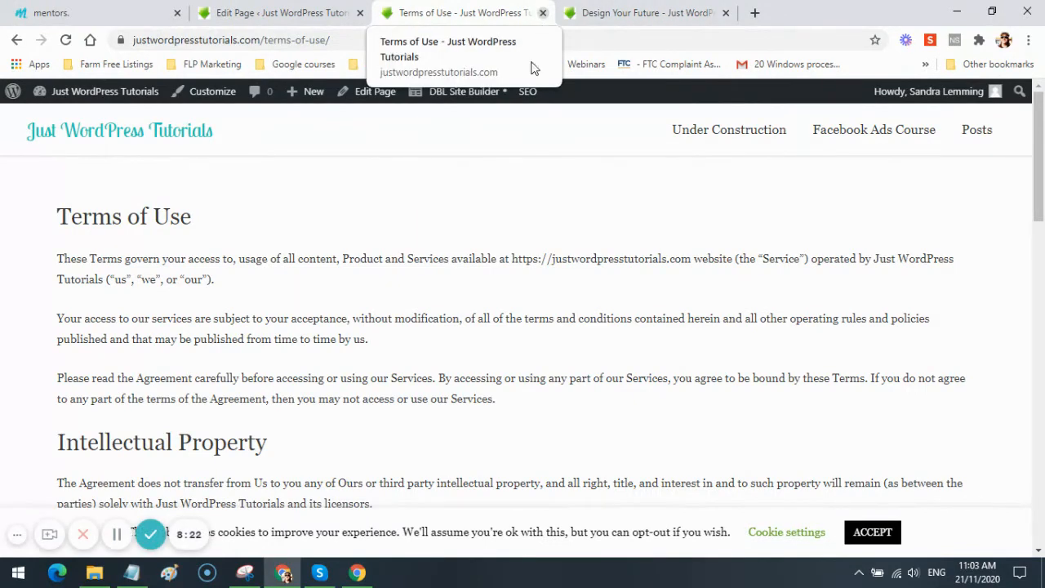
pyautogui.click(544, 13)
pyautogui.scroll(-4, 488, 346)
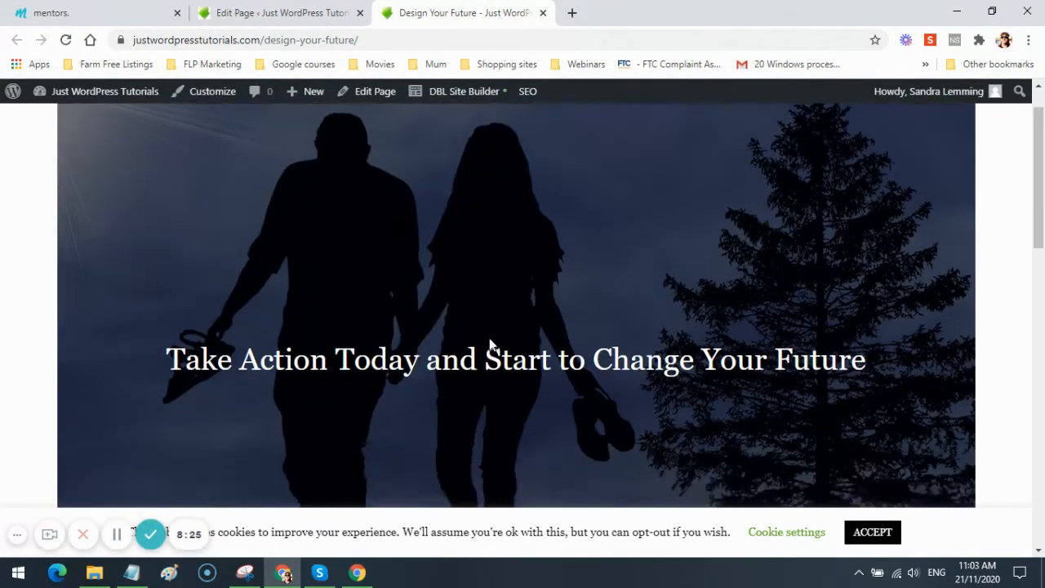
pyautogui.scroll(4, 488, 345)
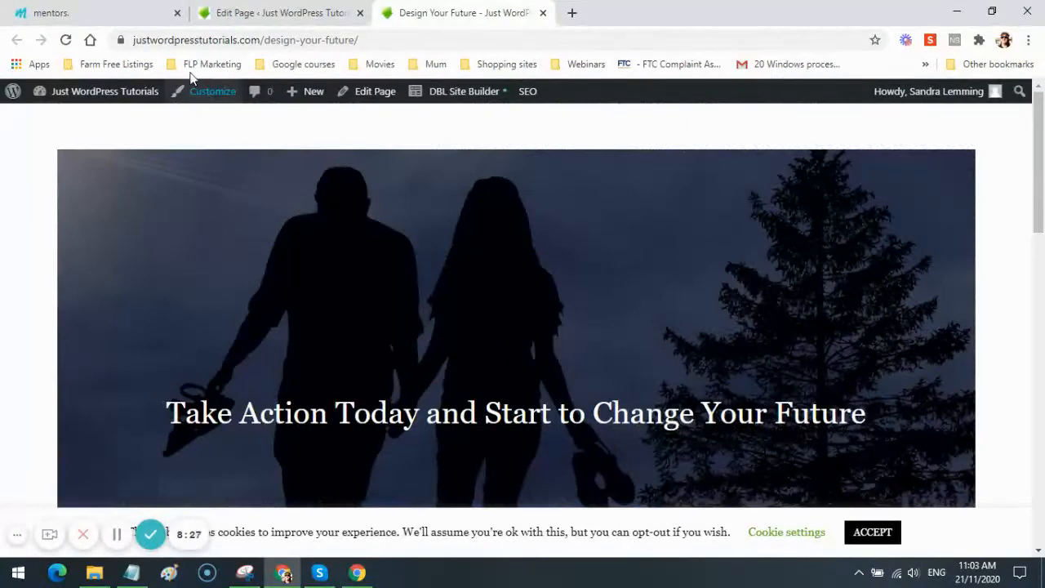
# - Return to the Design Your Future edit page and look over the Settings and Plugins admin options and the DBL Site Builder launch option
pyautogui.click(271, 12)
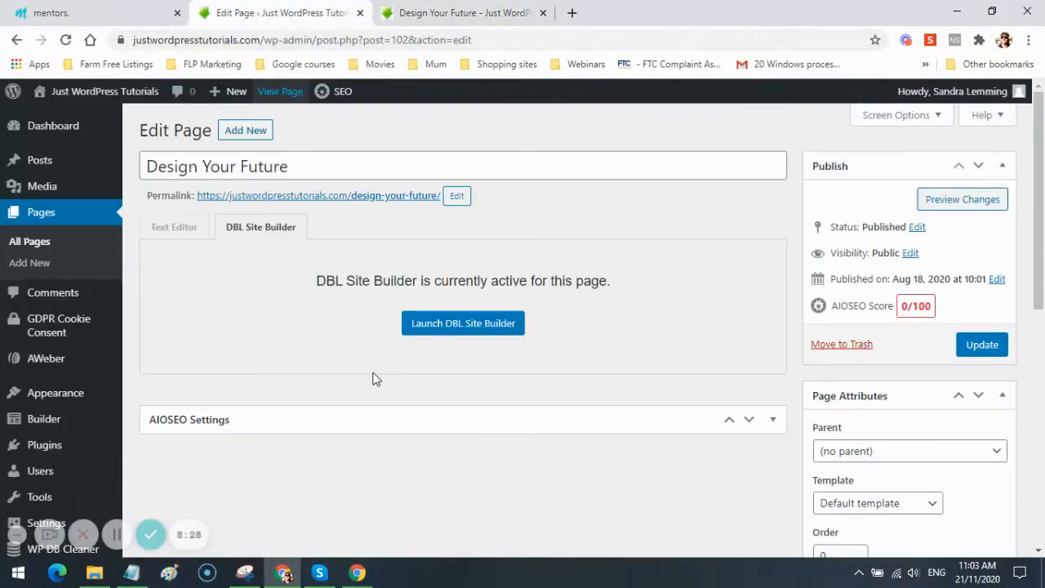
pyautogui.moveTo(91, 417)
pyautogui.scroll(-2, 82, 408)
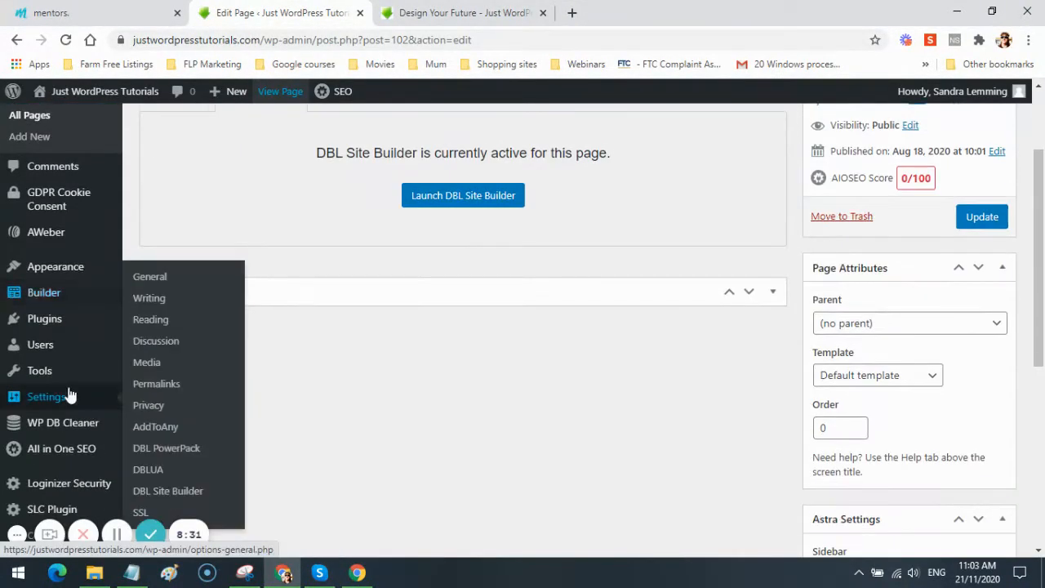
pyautogui.moveTo(49, 327)
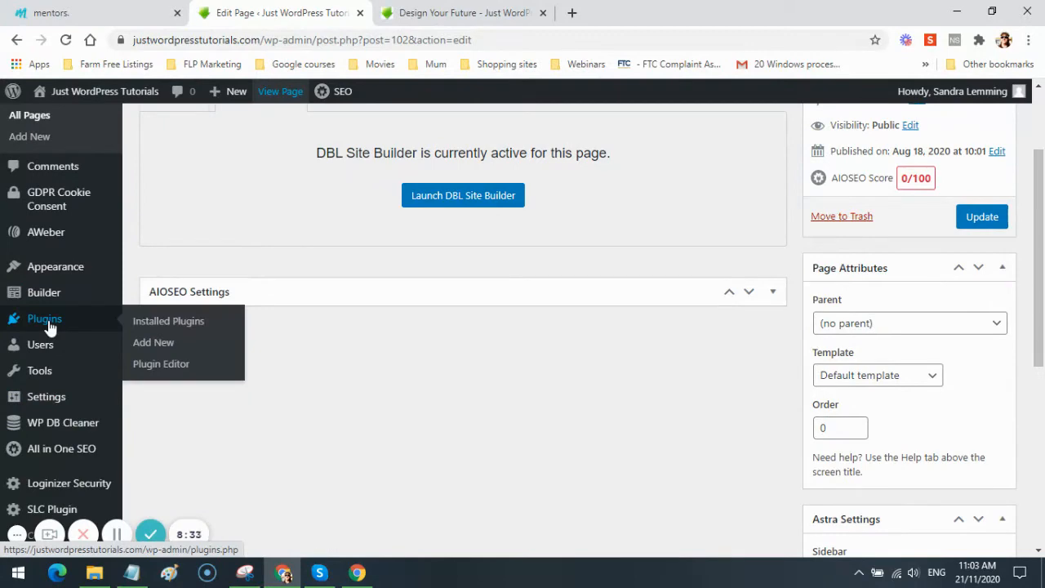
pyautogui.scroll(2, 430, 411)
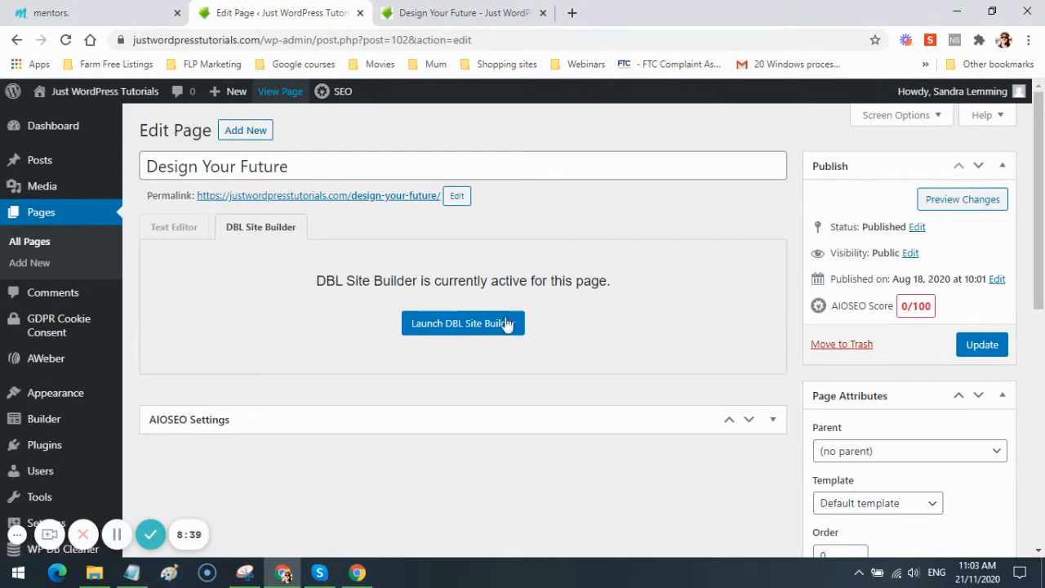
# - Open the Terms of Use page for editing from the full pages list and look over its text editor content
pyautogui.click(29, 242)
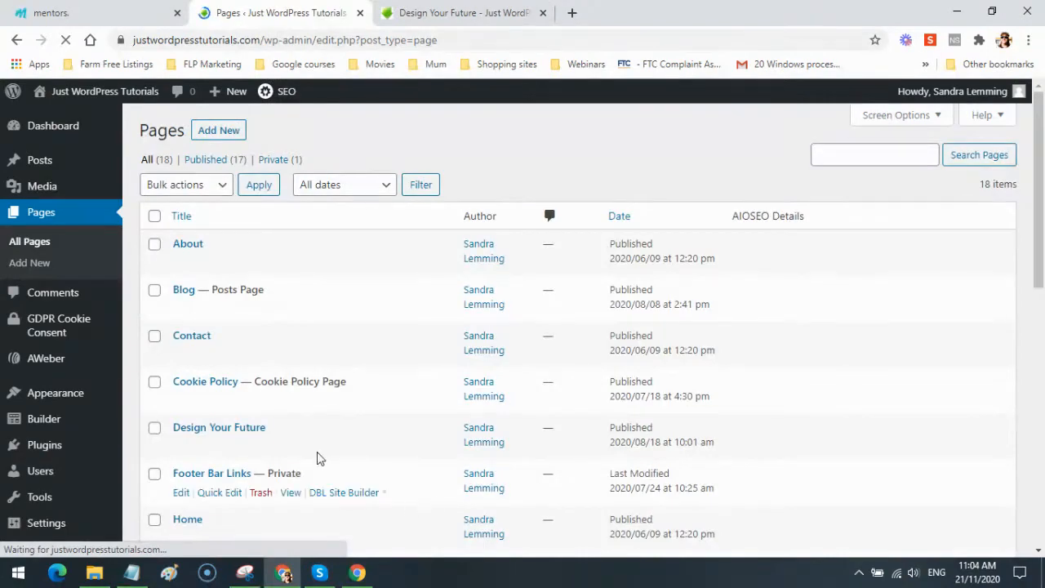
pyautogui.scroll(-3, 187, 408)
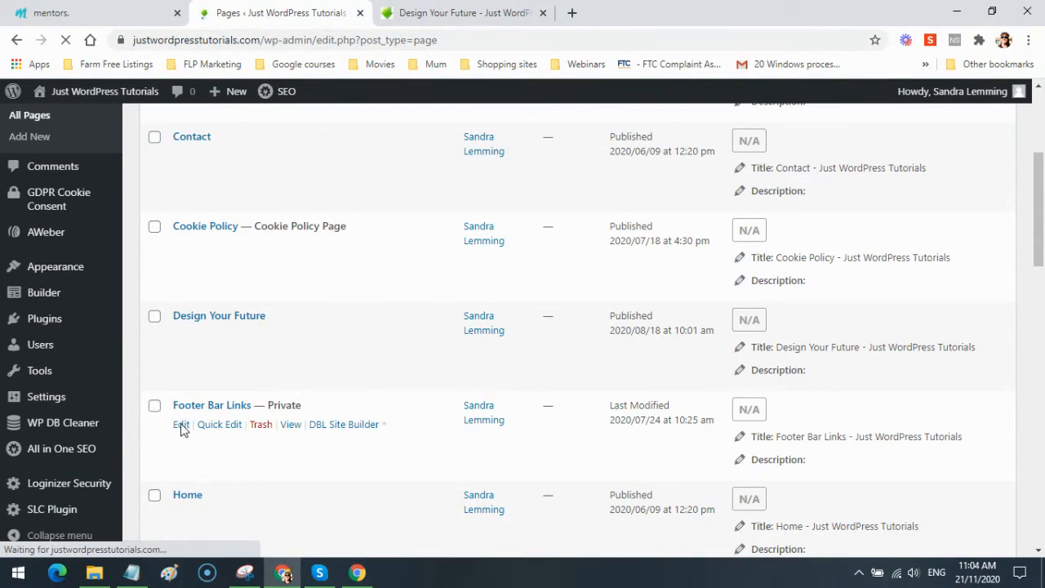
pyautogui.scroll(-2, 194, 442)
pyautogui.scroll(-3, 190, 442)
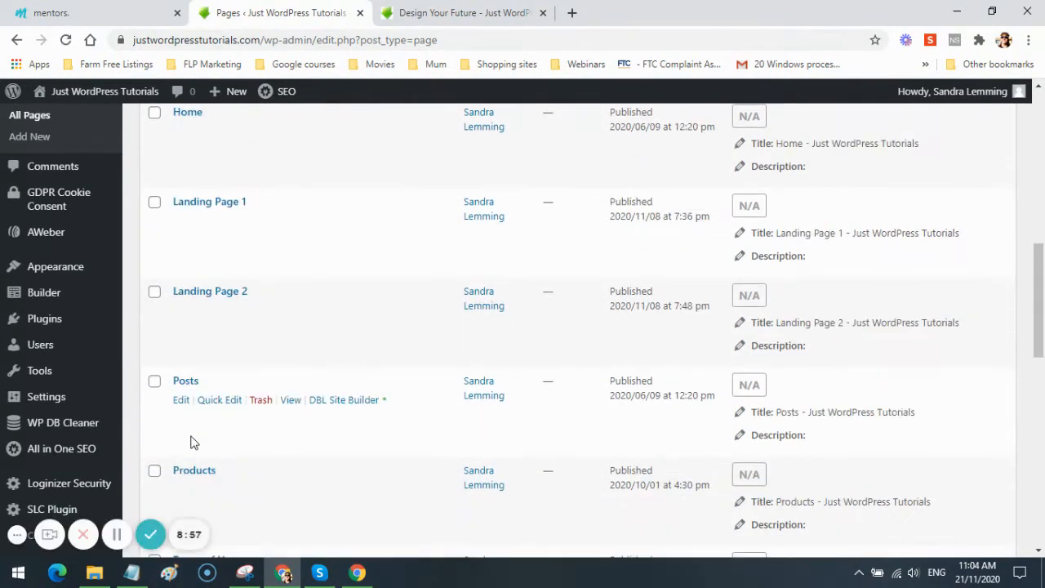
pyautogui.scroll(-3, 190, 442)
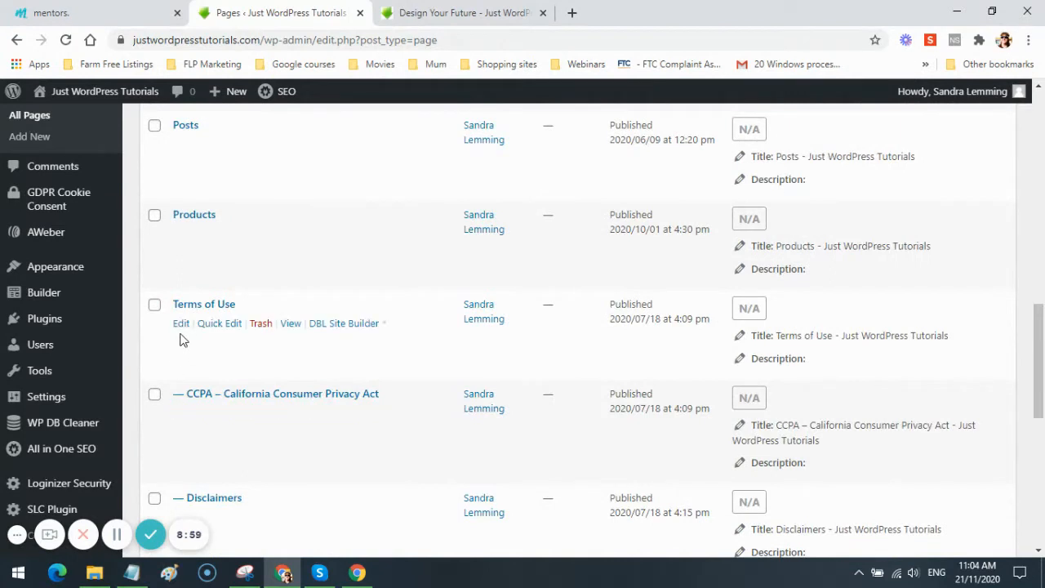
pyautogui.click(181, 324)
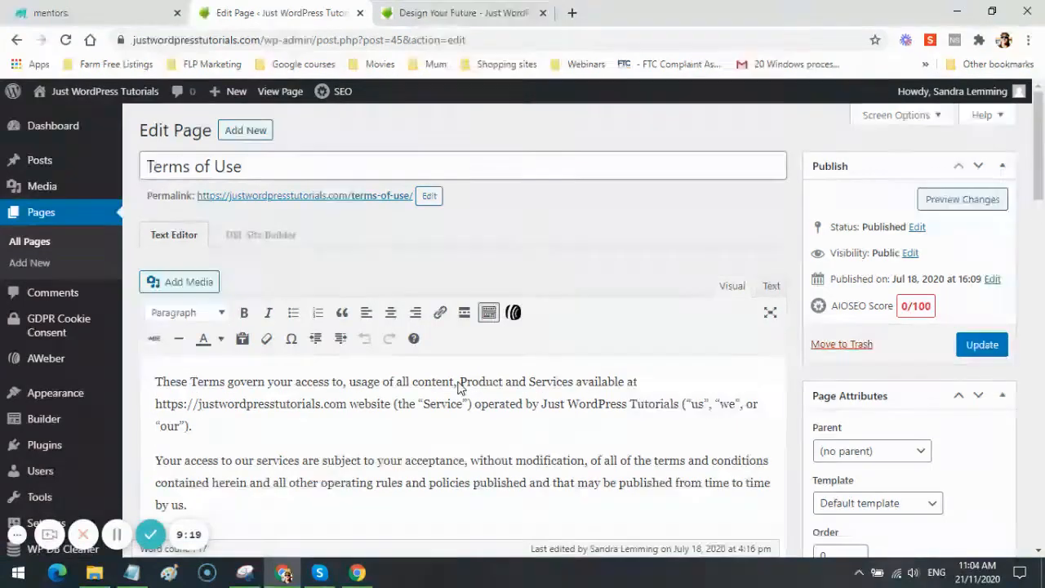
pyautogui.scroll(-3, 644, 376)
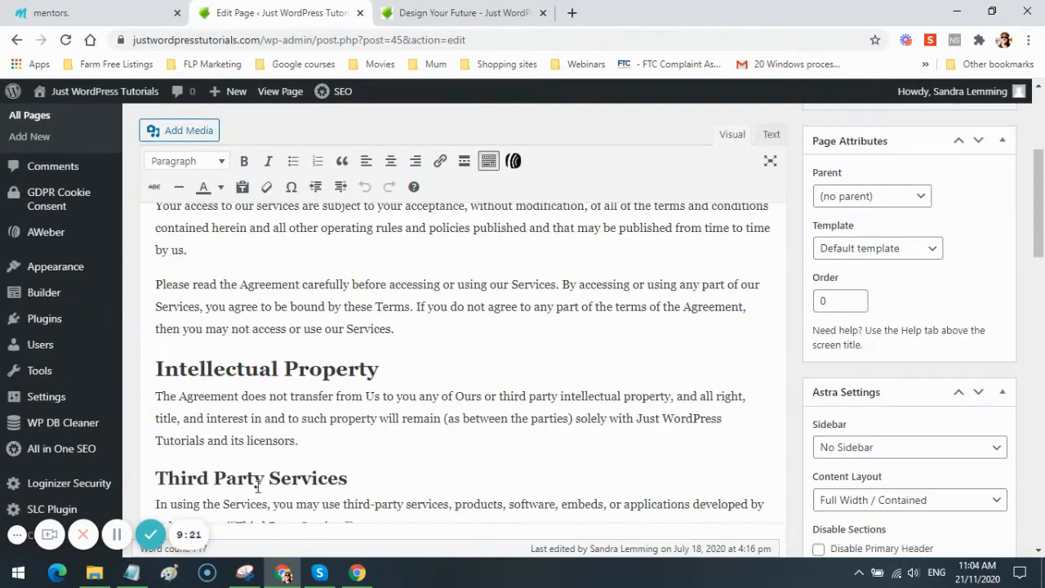
pyautogui.scroll(2, 513, 412)
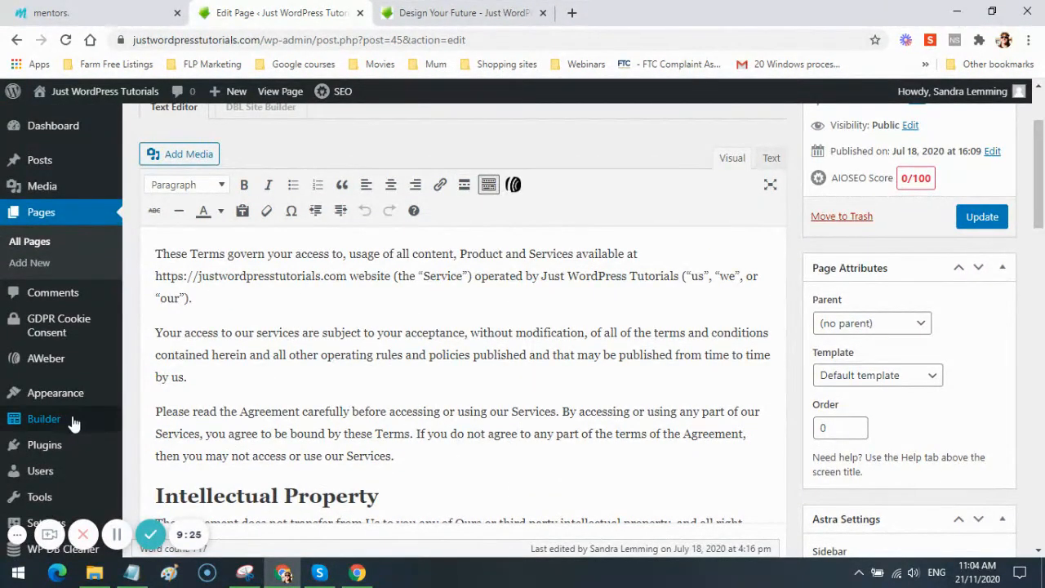
# - Open the list of installed plugins and locate the Classic Editor and DBL Site Builder entries
pyautogui.moveTo(37, 444)
pyautogui.click(178, 449)
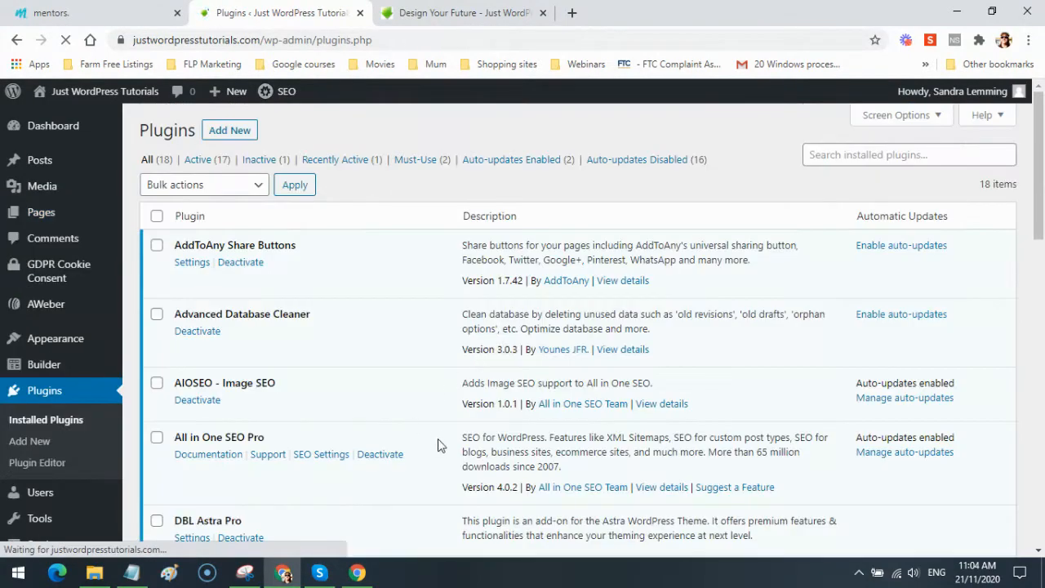
pyautogui.scroll(-3, 437, 445)
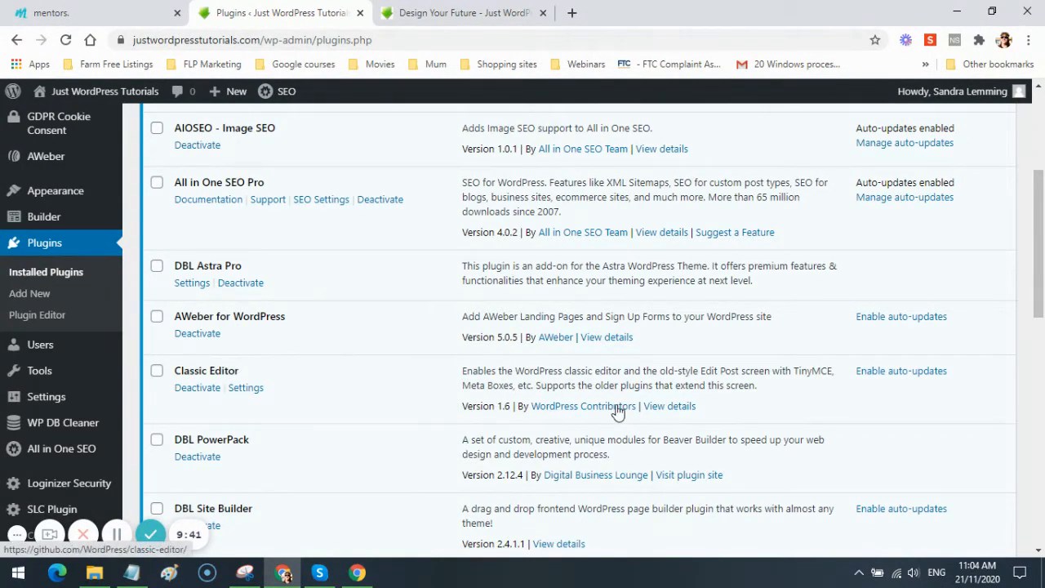
# - Deactivate the Classic Editor plugin and open the list of all pages
pyautogui.click(196, 391)
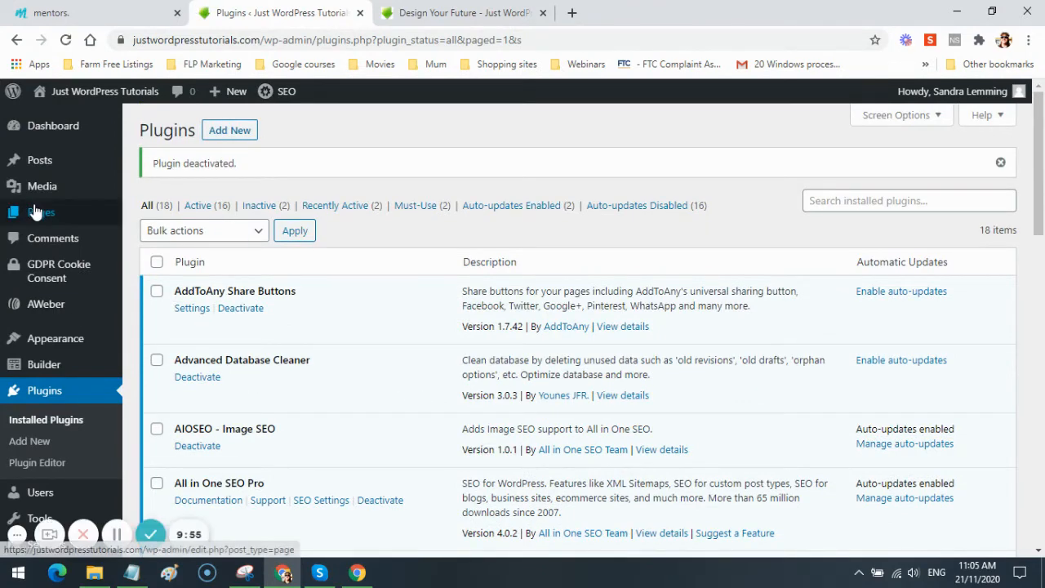
pyautogui.moveTo(34, 214)
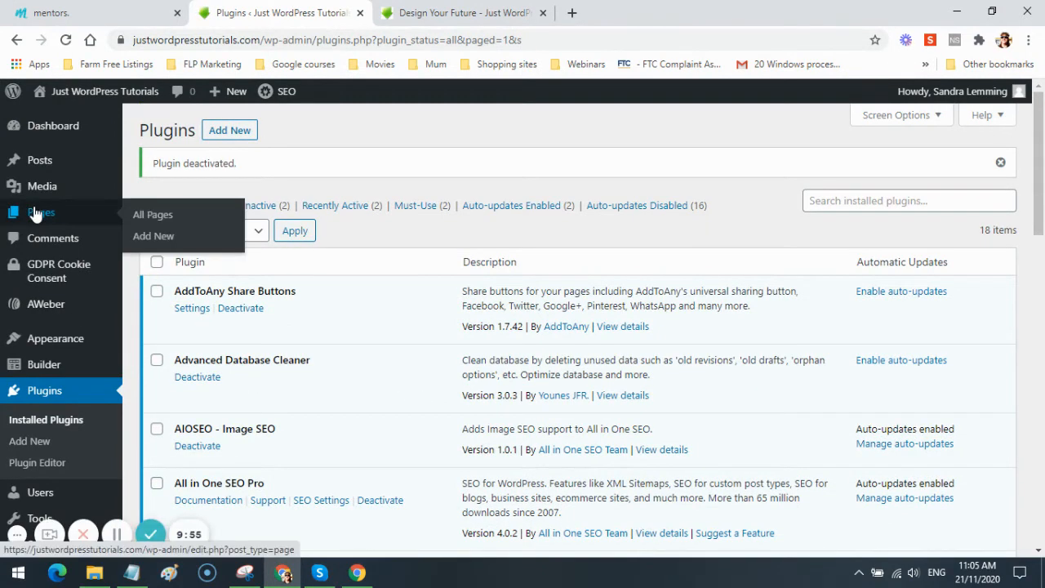
pyautogui.click(151, 215)
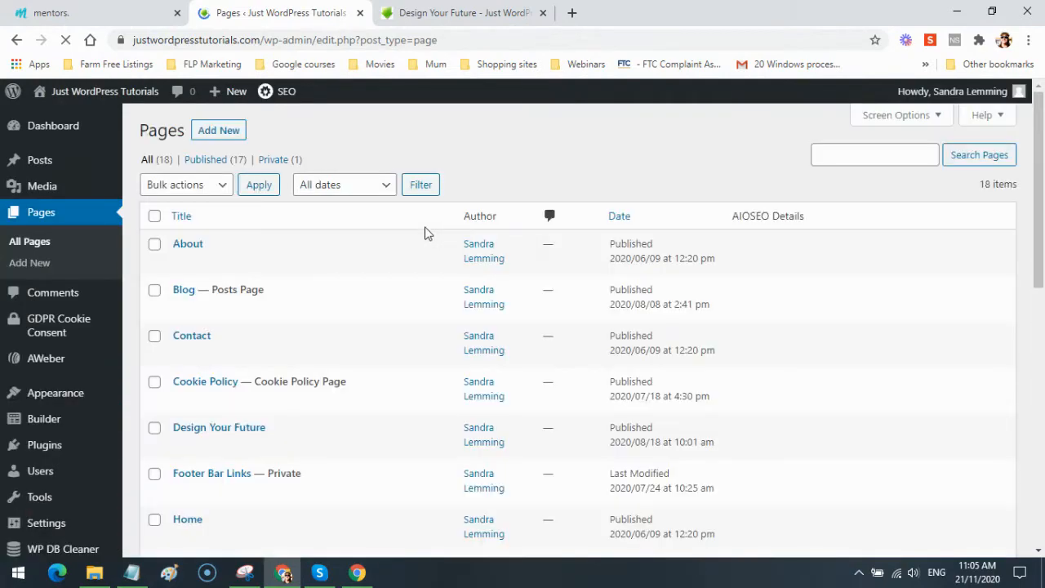
# - Open the Terms of Use page for editing from the pages list and dismiss the block editor welcome guide
pyautogui.scroll(-1, 425, 233)
pyautogui.scroll(-8, 425, 234)
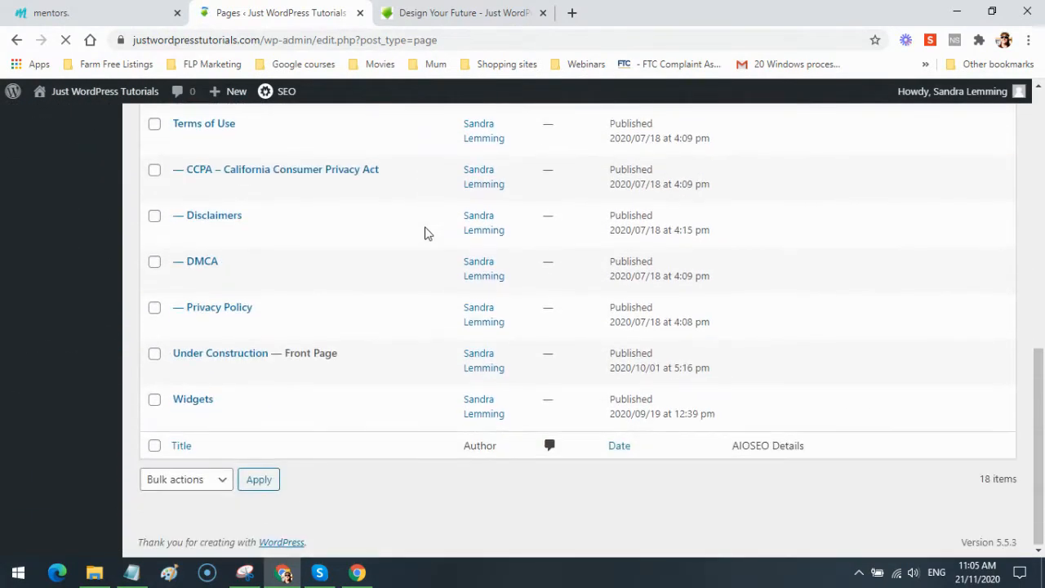
pyautogui.scroll(-4, 424, 233)
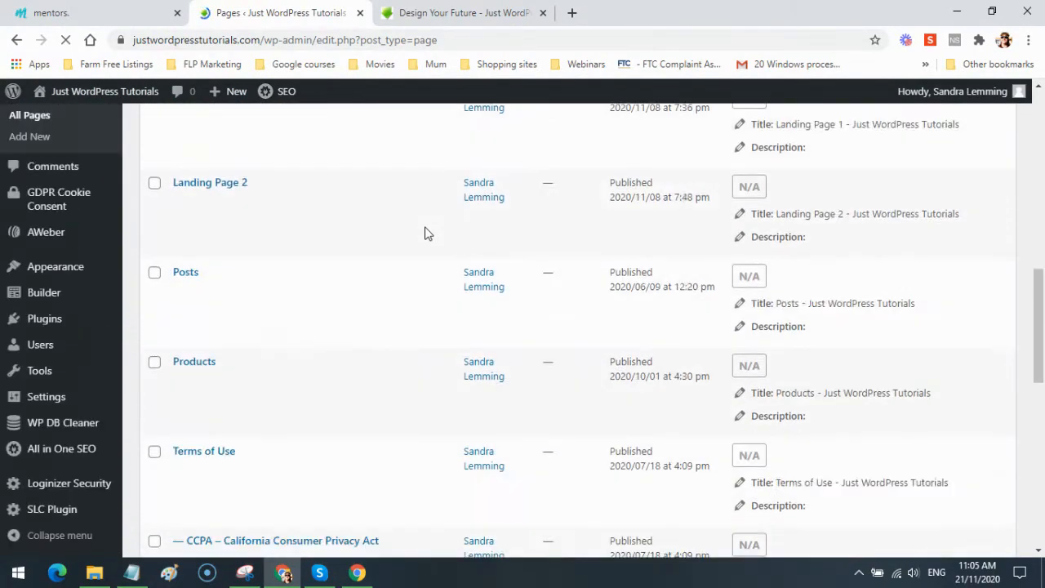
pyautogui.scroll(-5, 424, 234)
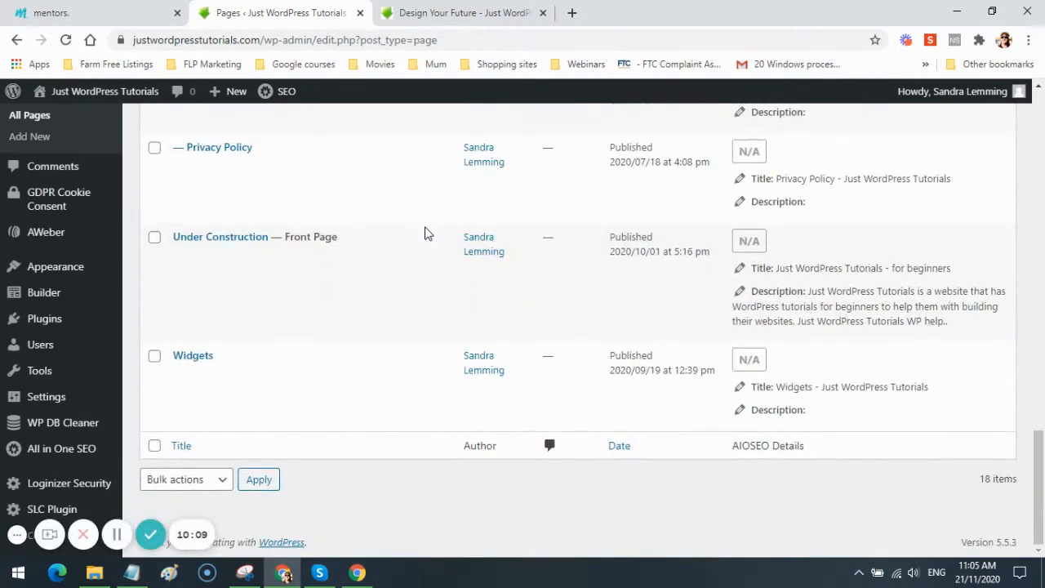
pyautogui.scroll(3, 424, 234)
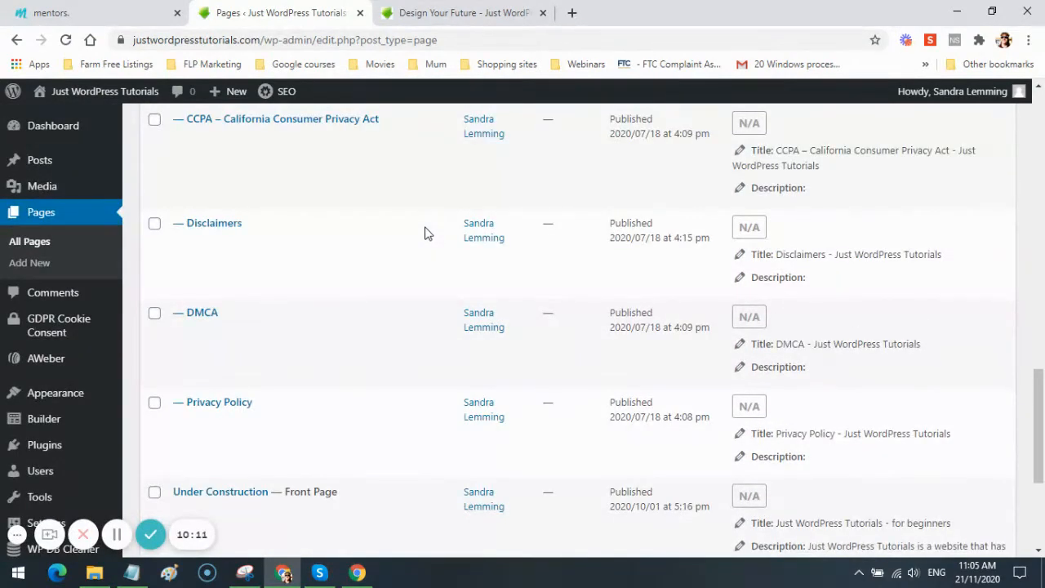
pyautogui.scroll(2, 425, 234)
pyautogui.scroll(2, 424, 234)
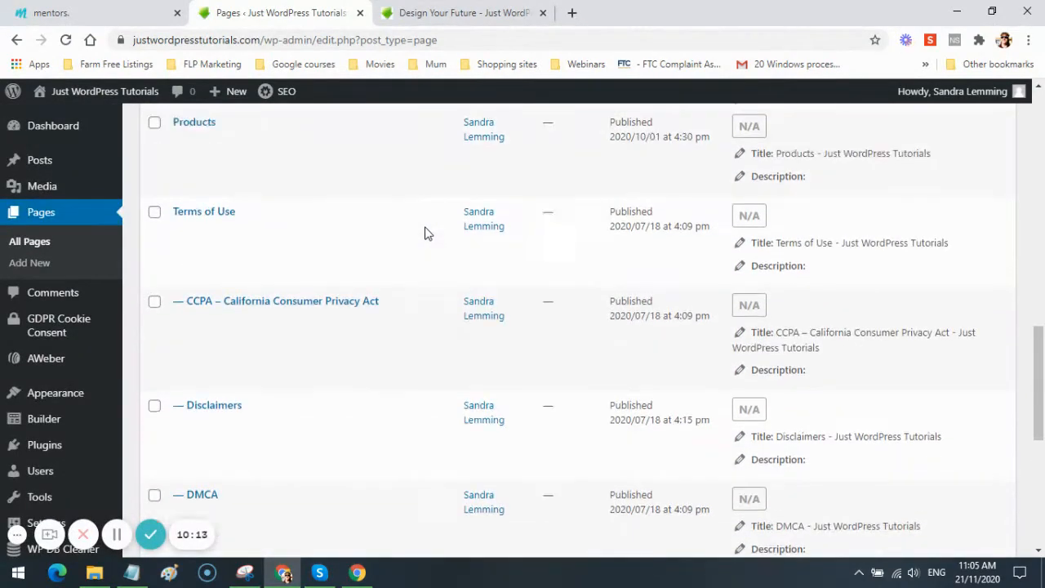
pyautogui.moveTo(229, 301)
pyautogui.click(181, 309)
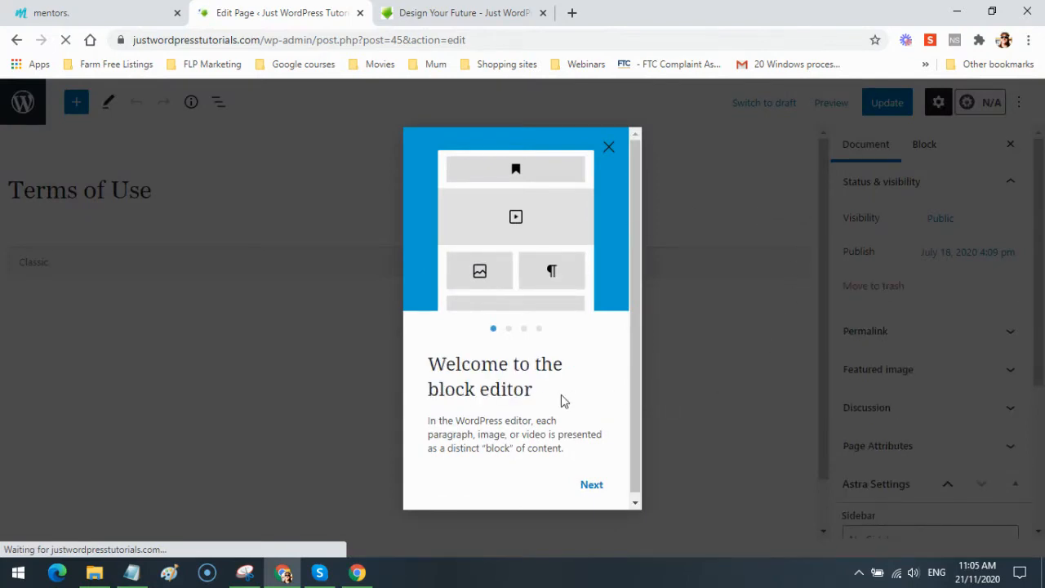
pyautogui.click(609, 147)
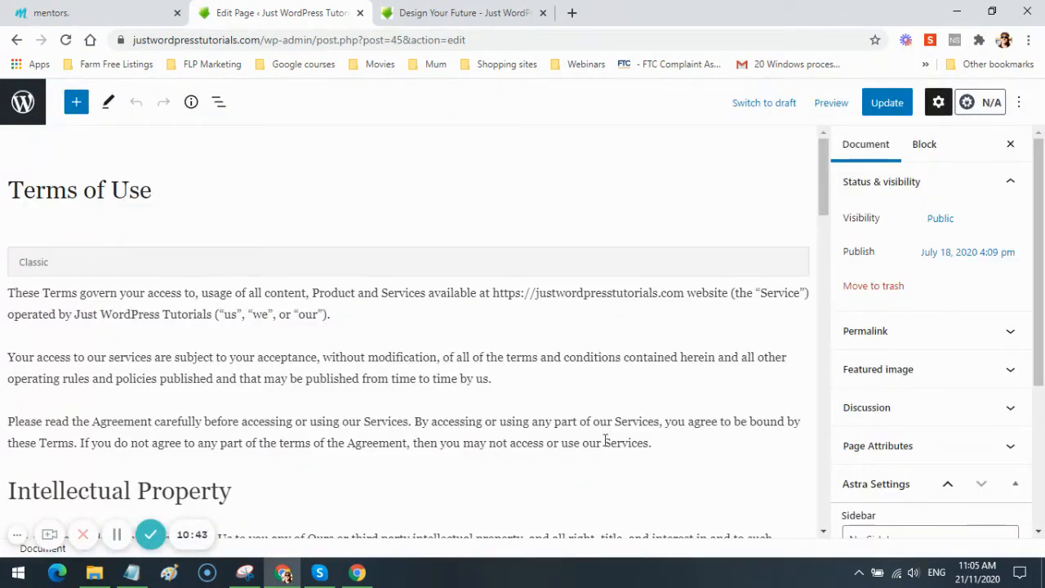
# - Look through the Terms of Use content in the block editor down to its end and return to the title
pyautogui.scroll(-12, 419, 249)
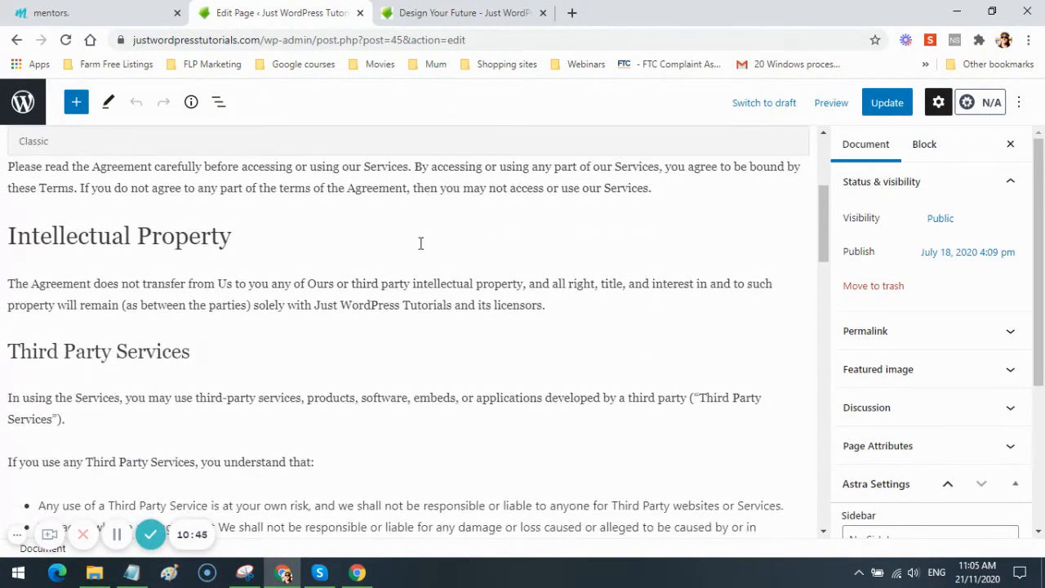
pyautogui.scroll(-10, 522, 380)
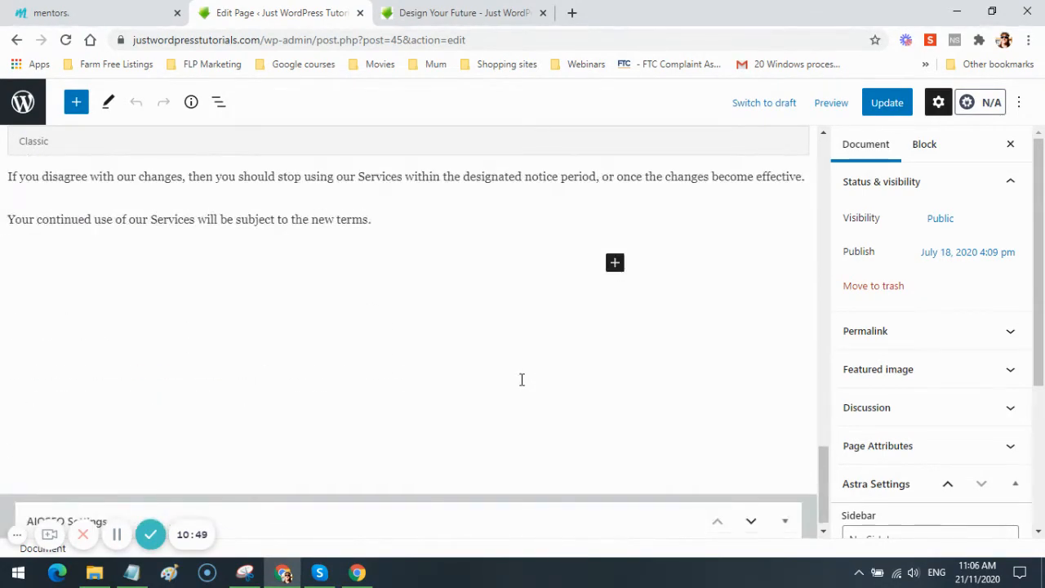
pyautogui.scroll(8, 521, 380)
pyautogui.scroll(-8, 522, 380)
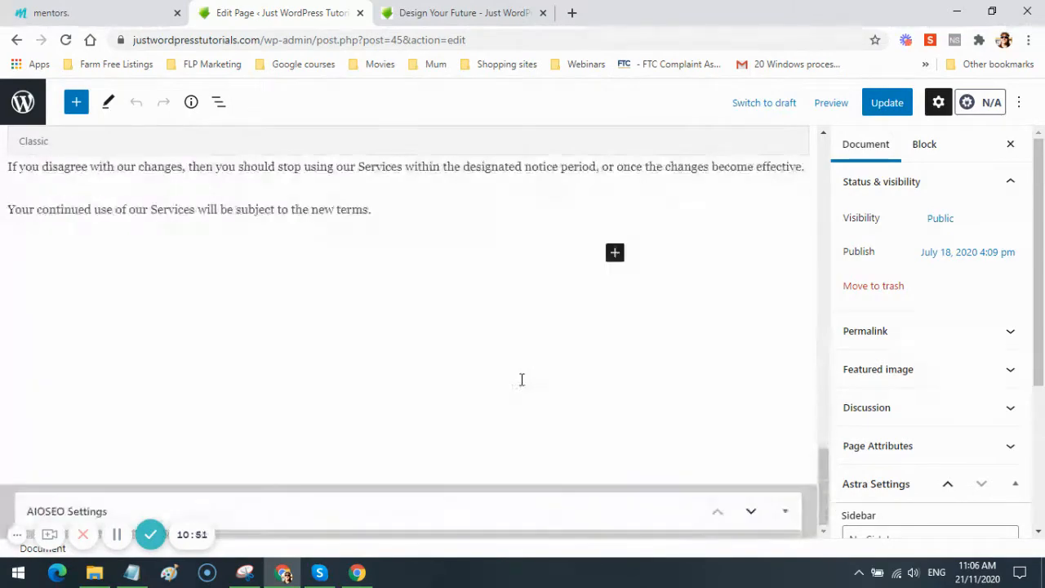
pyautogui.scroll(10, 522, 380)
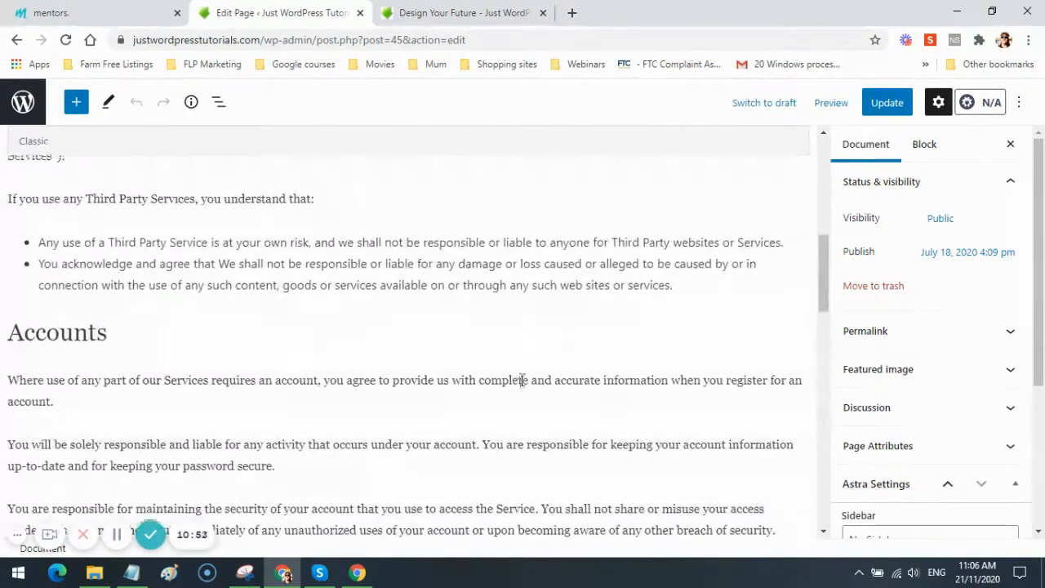
pyautogui.scroll(10, 522, 380)
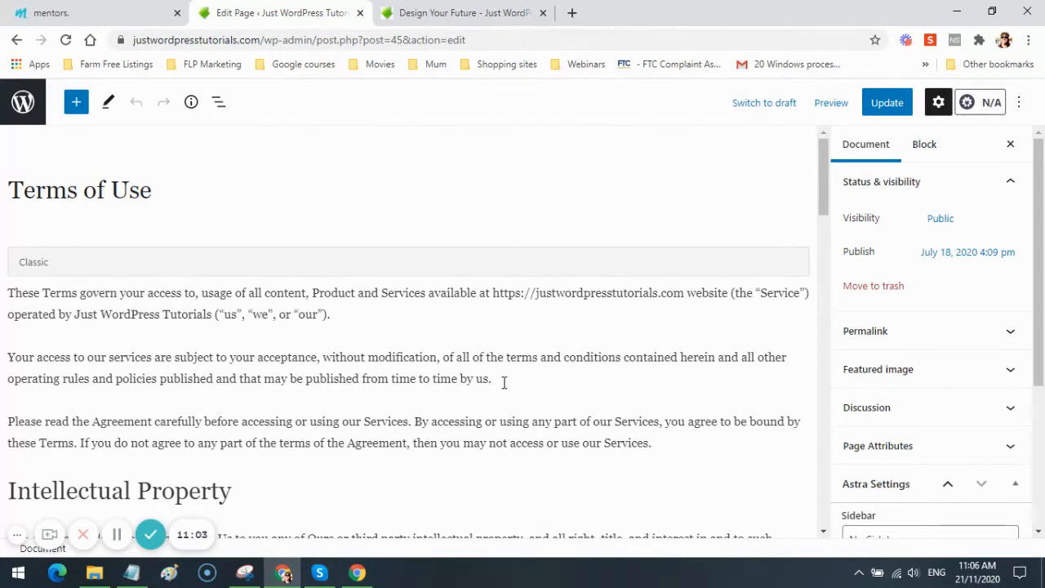
# - Look over the published Design Your Future page and return to the Terms of Use editor
pyautogui.click(460, 12)
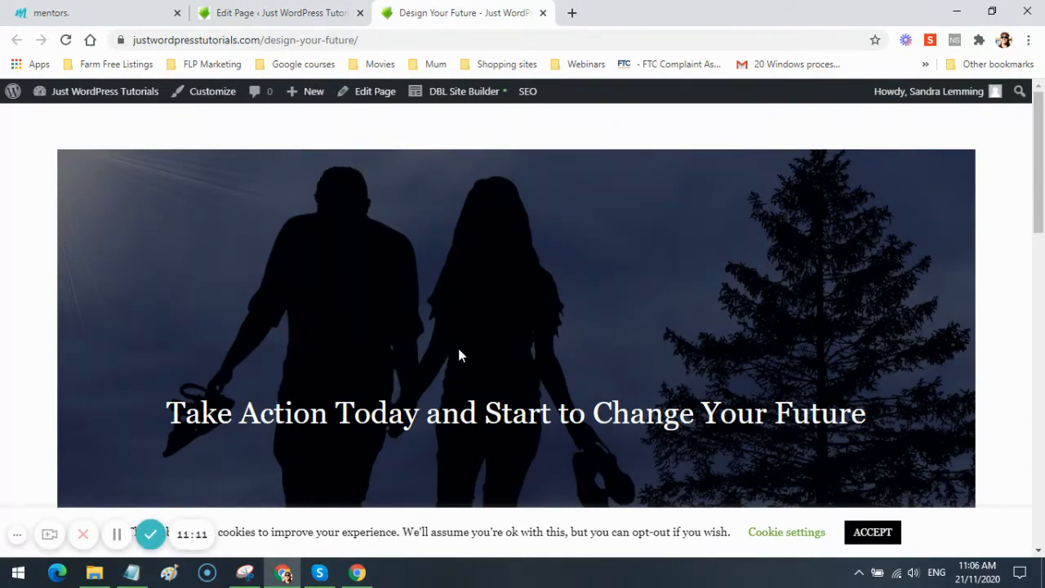
pyautogui.scroll(-10, 436, 327)
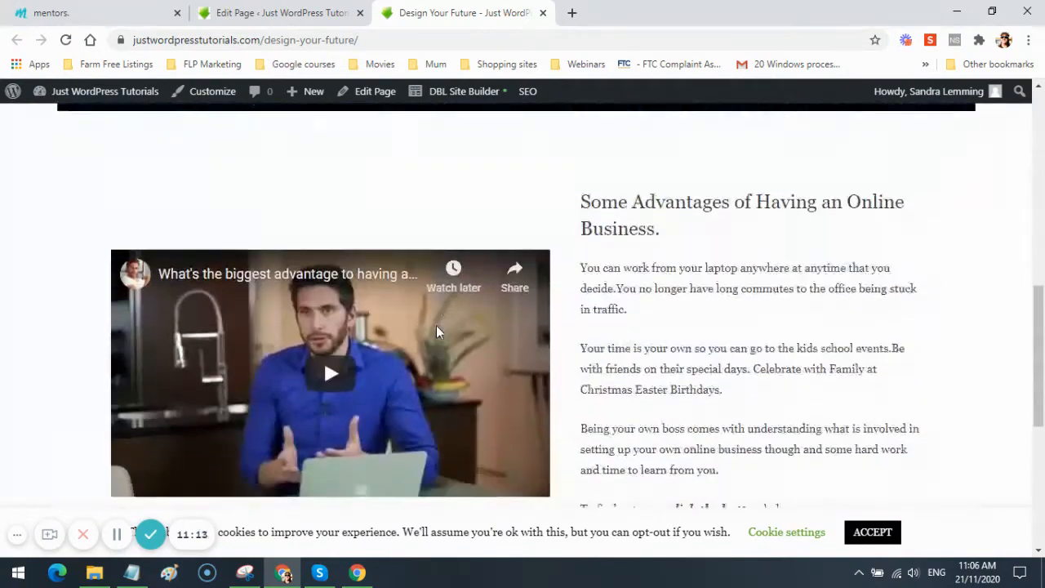
pyautogui.scroll(12, 436, 325)
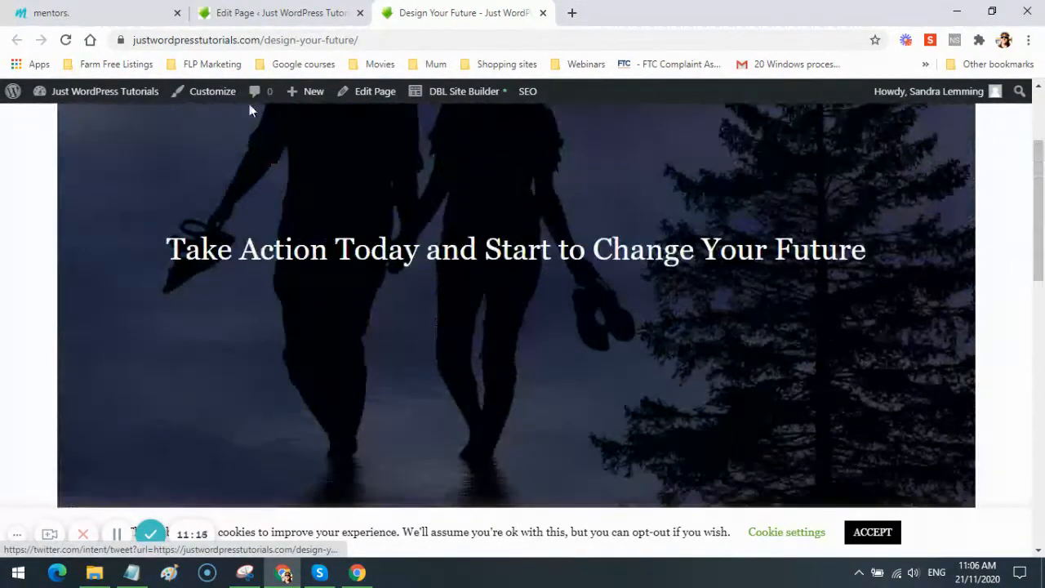
pyautogui.click(242, 11)
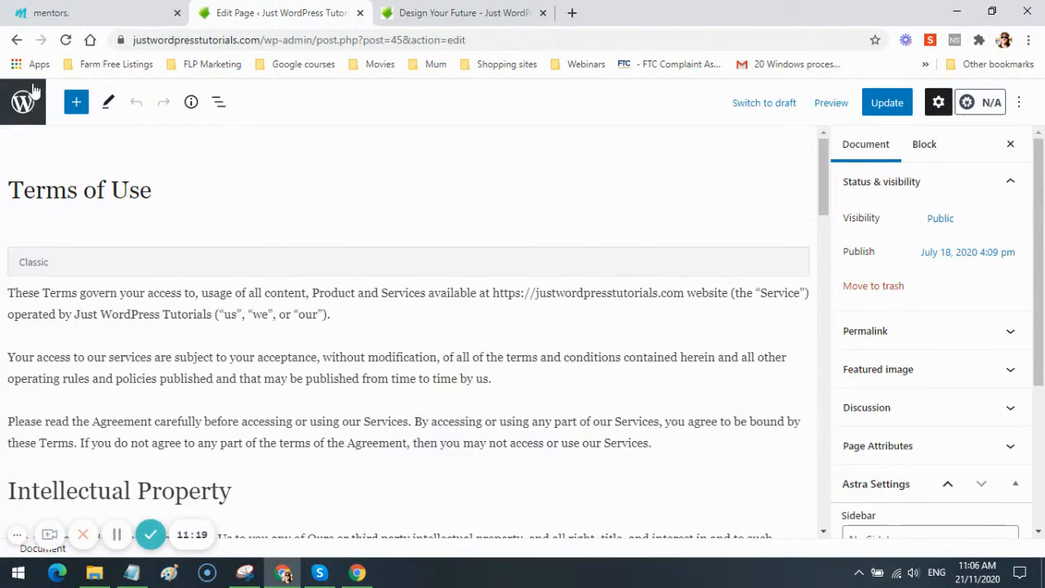
# - Go back to the list of all pages and start a new page
pyautogui.click(16, 40)
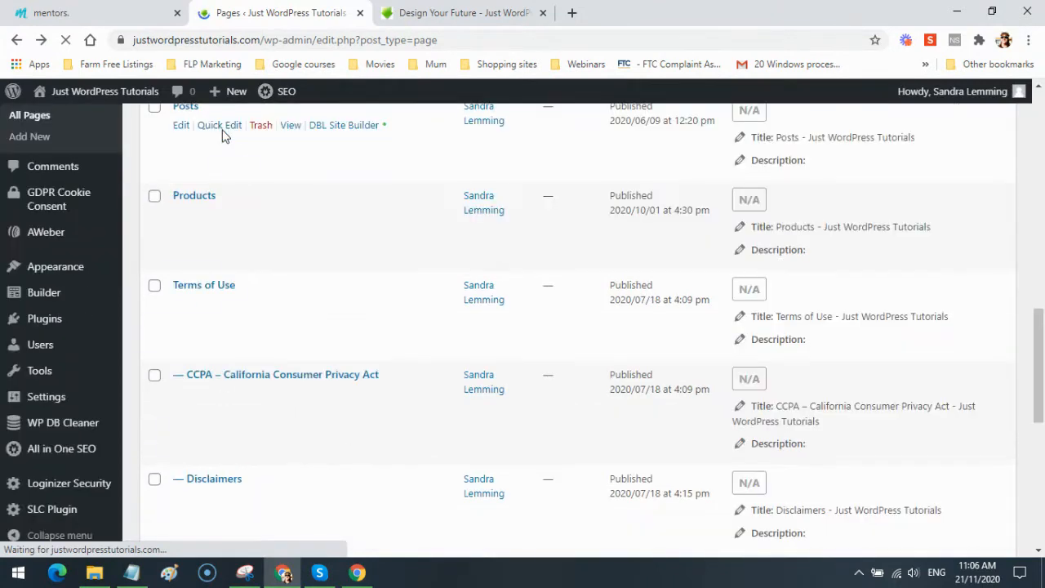
pyautogui.scroll(11, 252, 253)
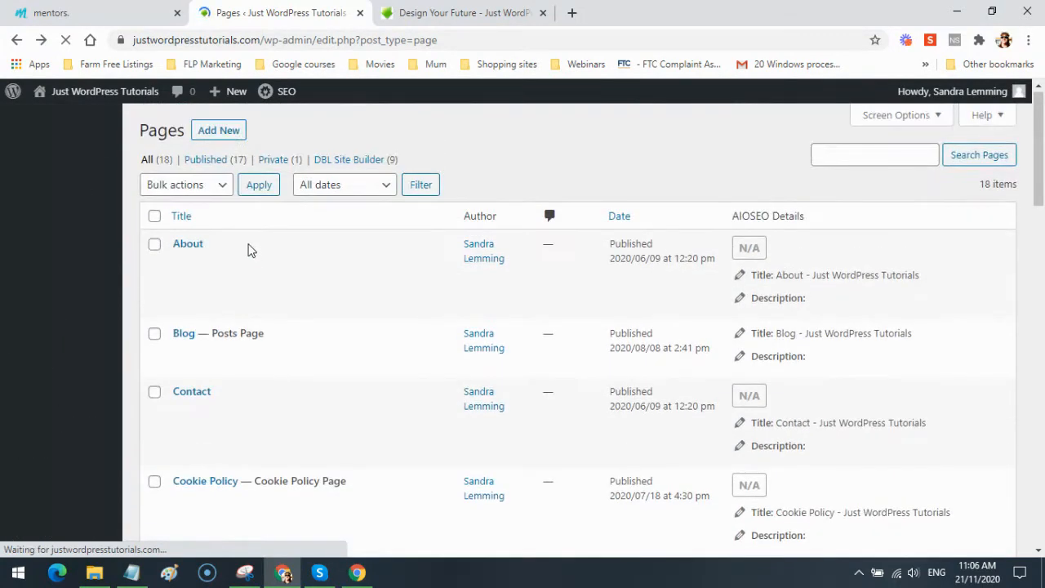
pyautogui.click(221, 132)
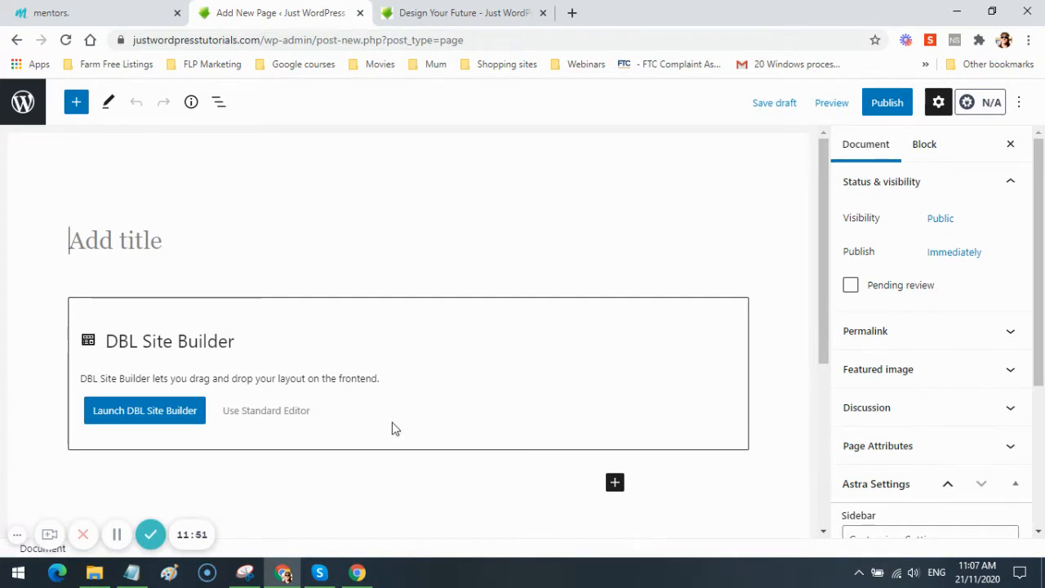
# - Review the header image and heading of the published Design Your Future page, and return to the new page's editor
pyautogui.click(479, 18)
pyautogui.scroll(2, 502, 363)
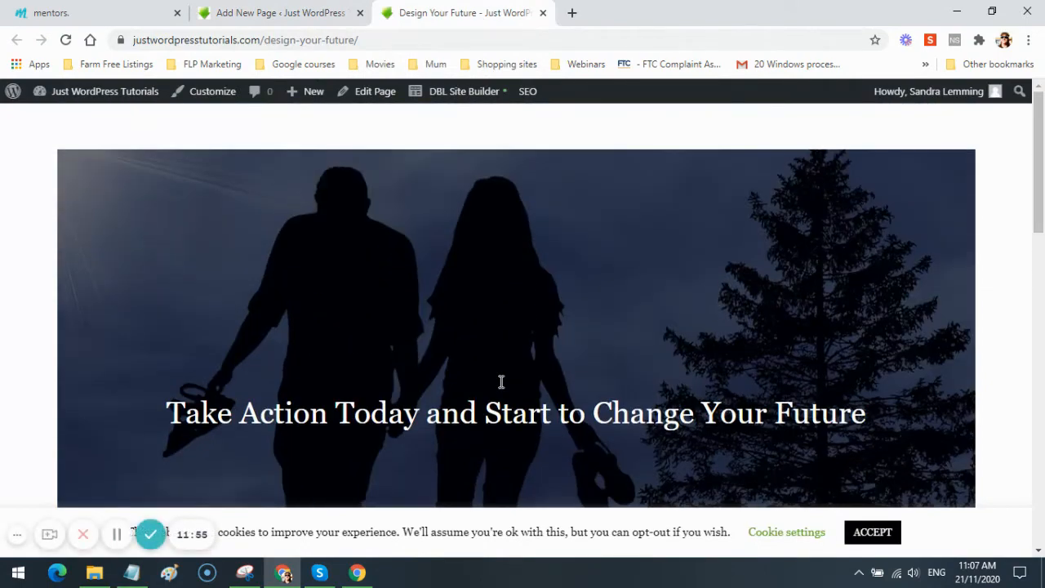
pyautogui.scroll(-7, 715, 396)
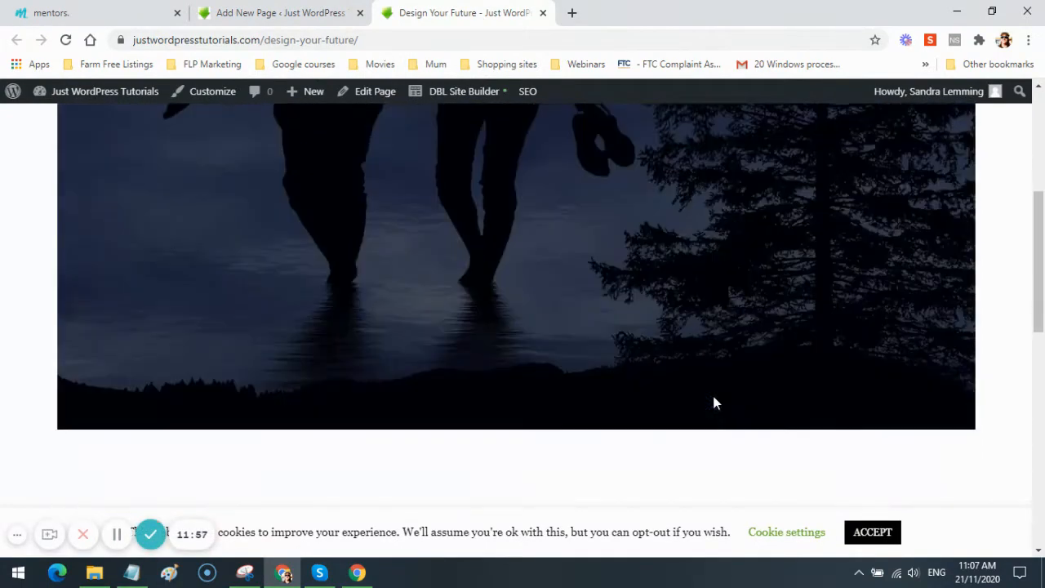
pyautogui.scroll(5, 560, 418)
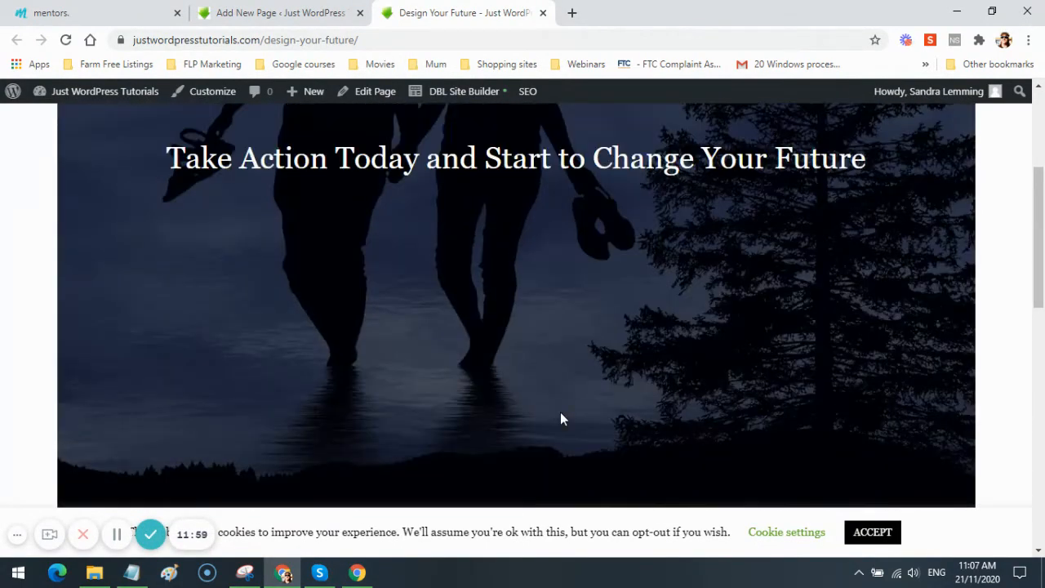
pyautogui.scroll(3, 561, 417)
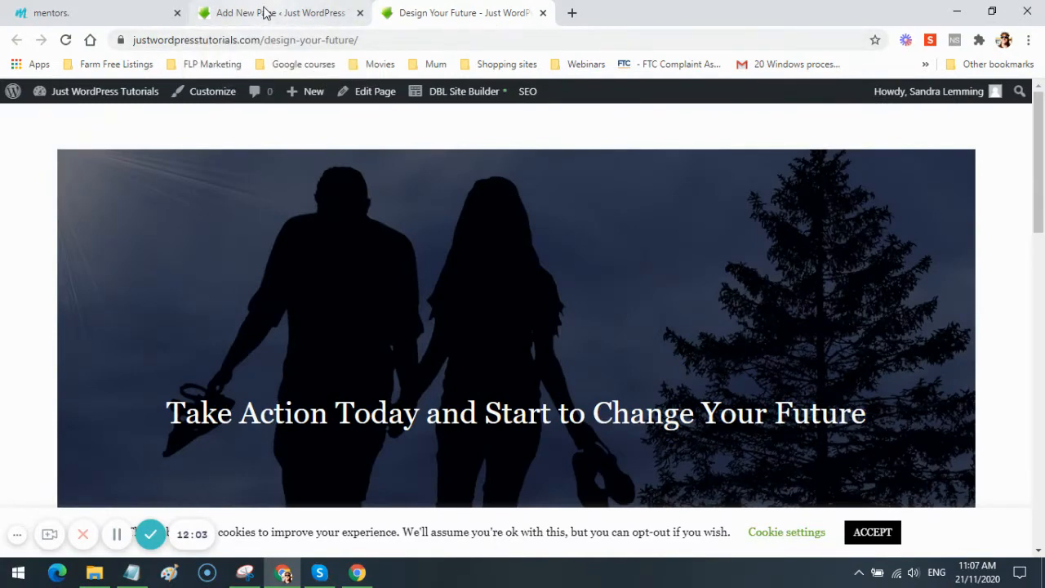
pyautogui.click(265, 12)
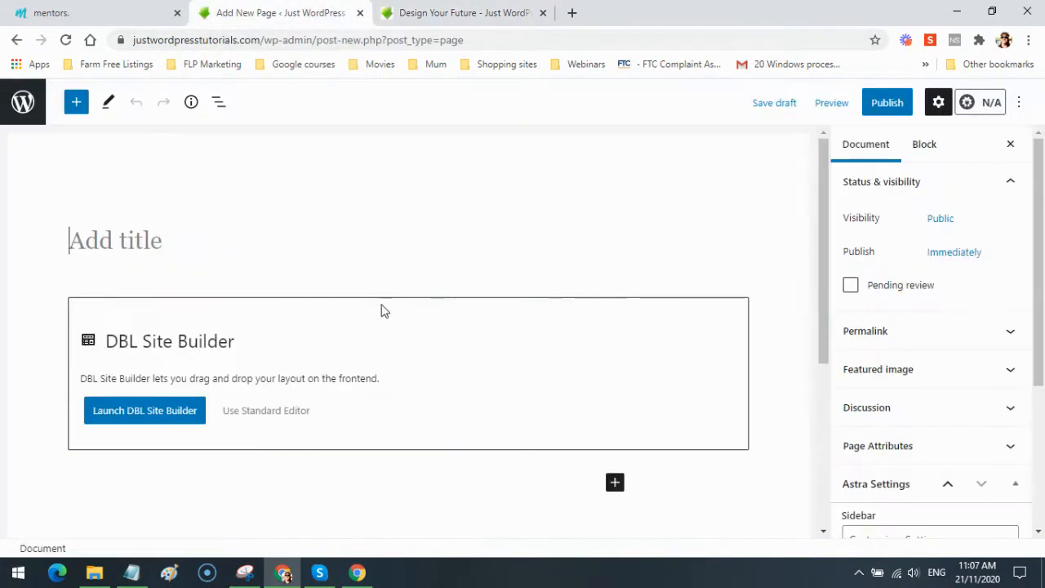
# - Title the new page "Design Your Future pt2" and look over its Astra Settings
pyautogui.click(91, 243)
pyautogui.write('Des')
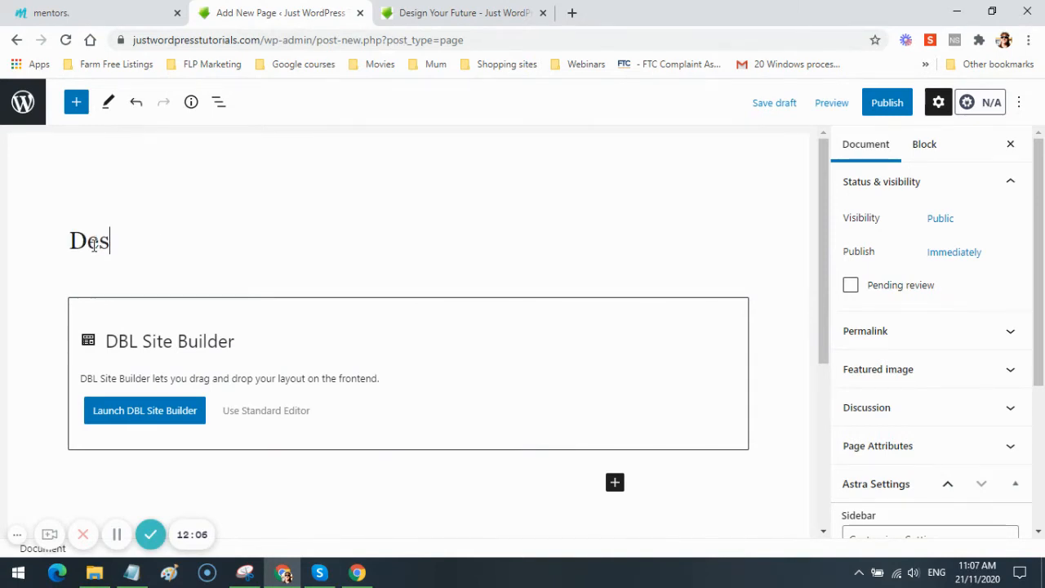
pyautogui.write('ign Yo')
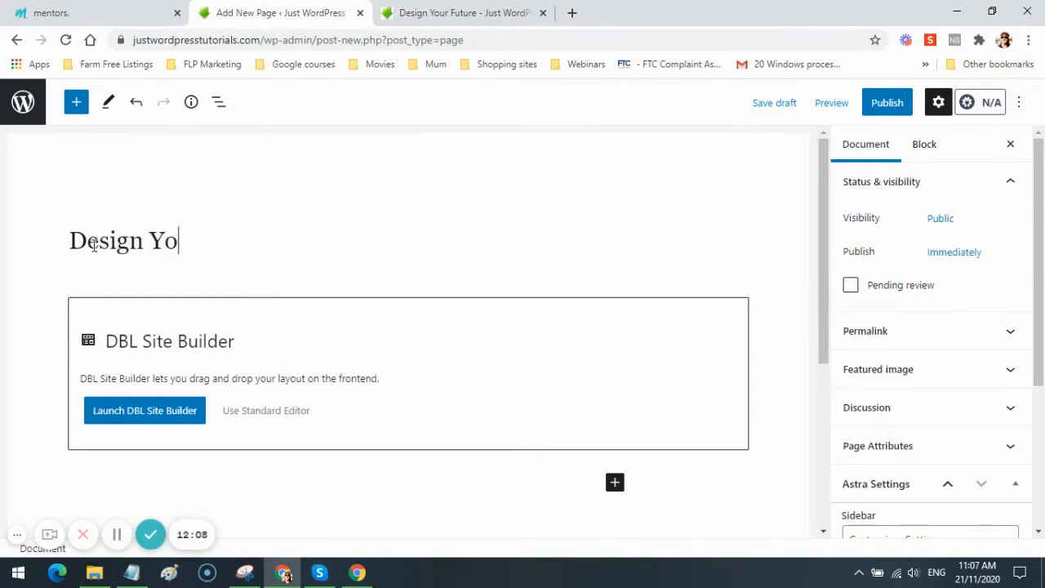
pyautogui.write('ur Fut')
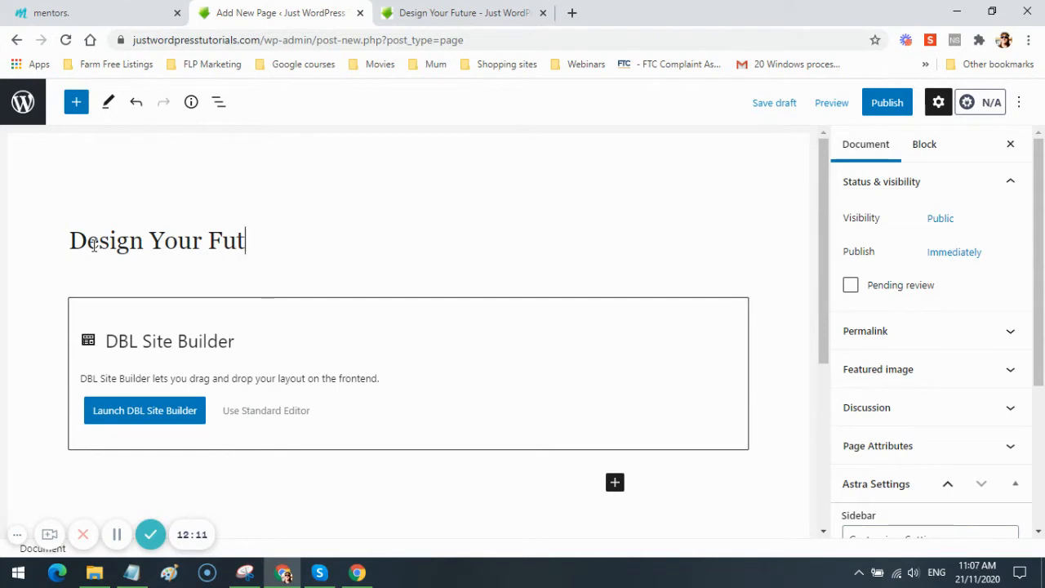
pyautogui.write('ure')
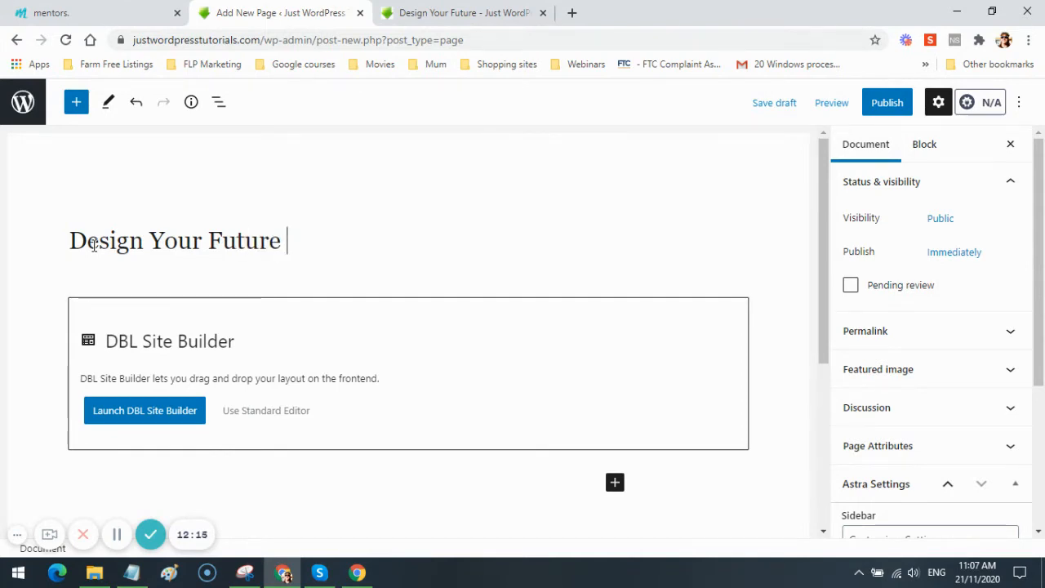
pyautogui.write(' py')
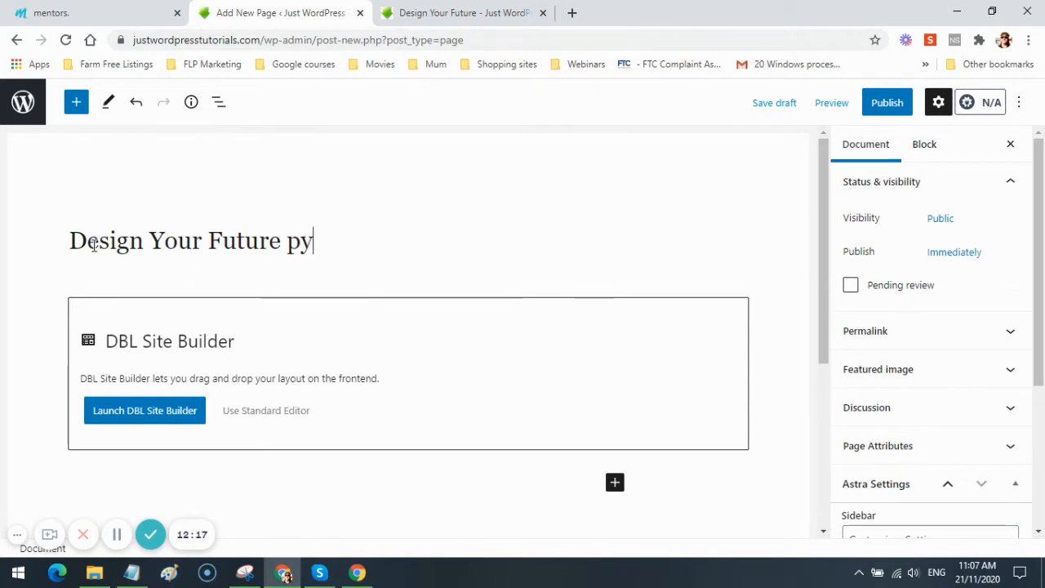
pyautogui.press('BackSpace')
pyautogui.write('t2')
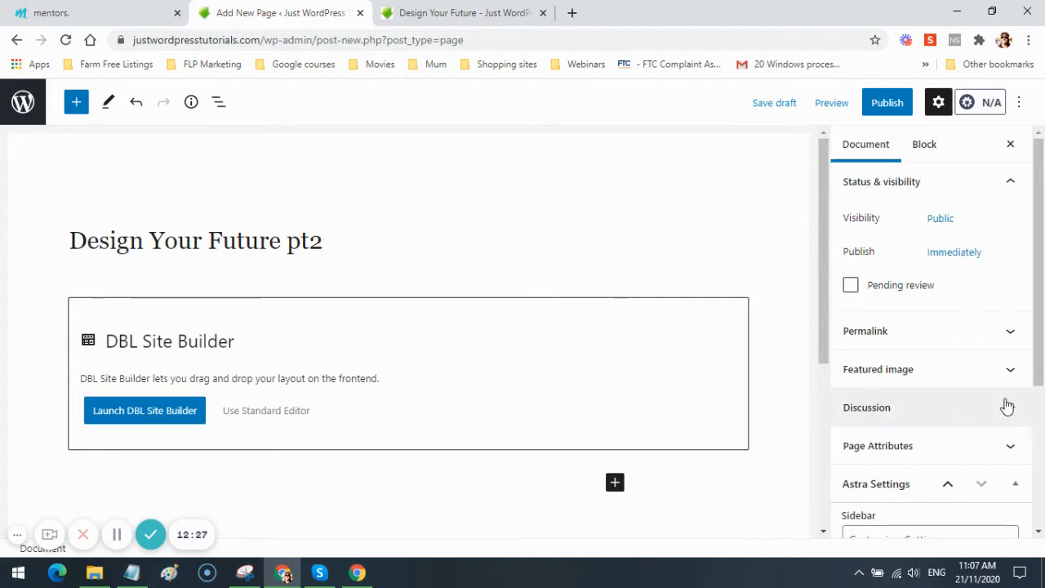
pyautogui.scroll(-3, 1040, 423)
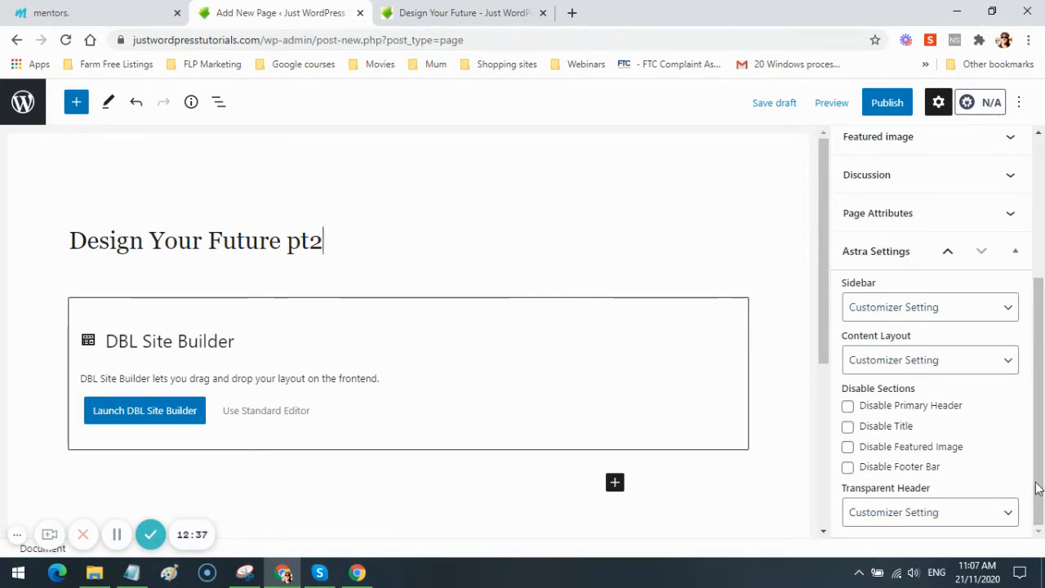
pyautogui.scroll(2, 1040, 481)
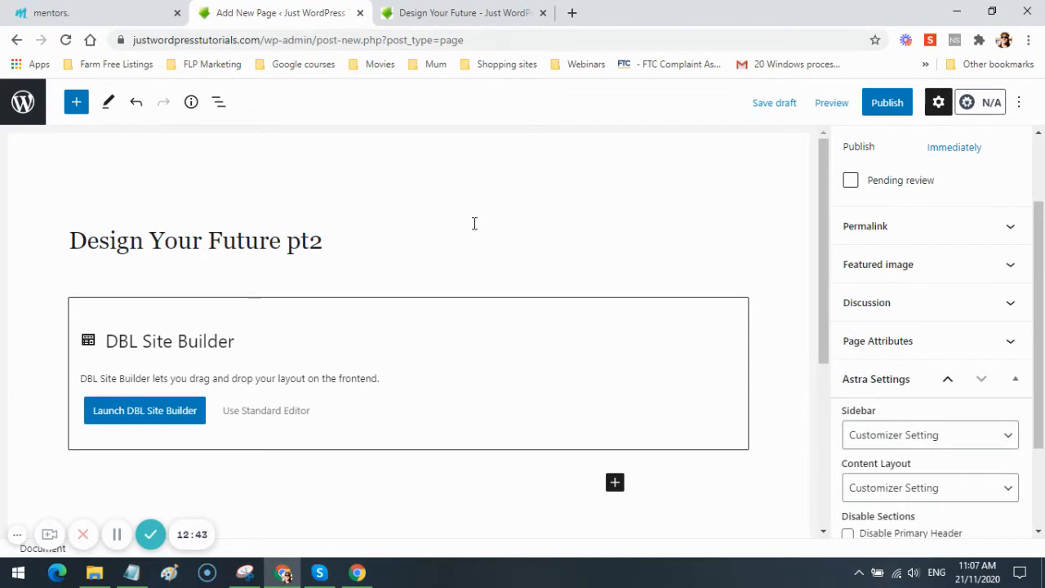
# - Accept the cookie notice on the published Design Your Future page, look over its header image, and return to the new page's editor
pyautogui.click(476, 12)
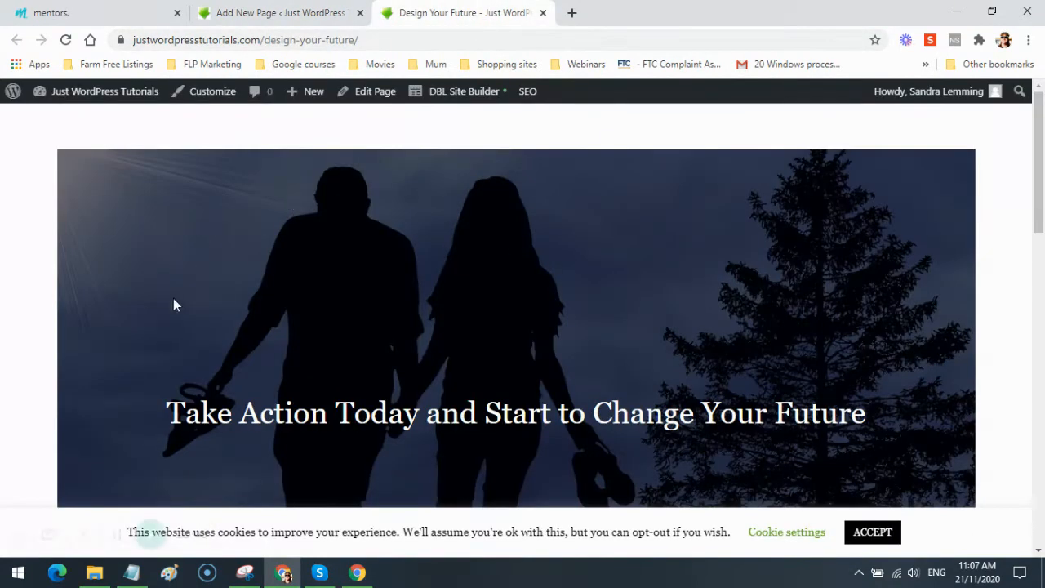
pyautogui.scroll(-2, 880, 383)
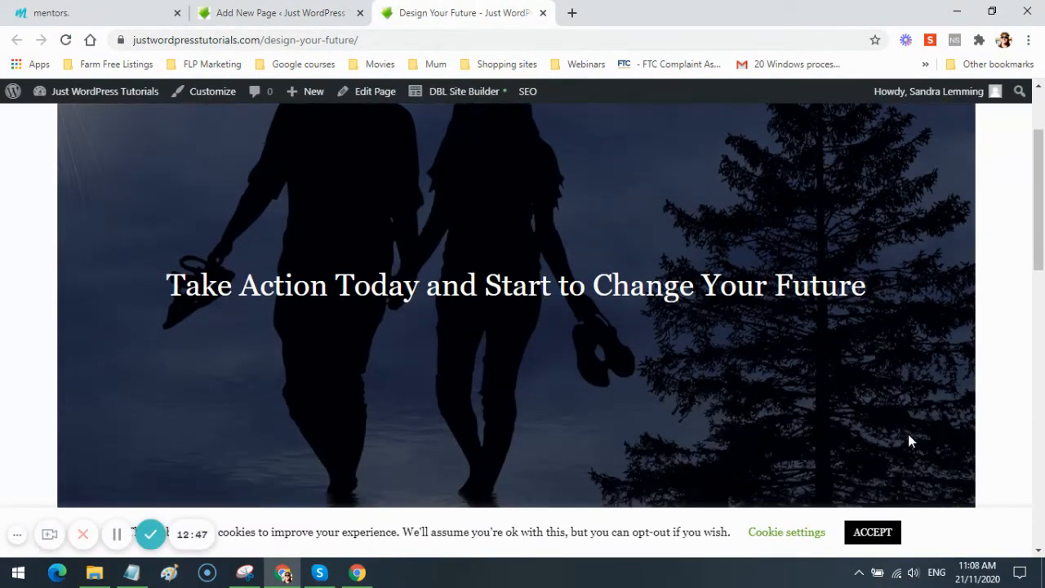
pyautogui.click(875, 535)
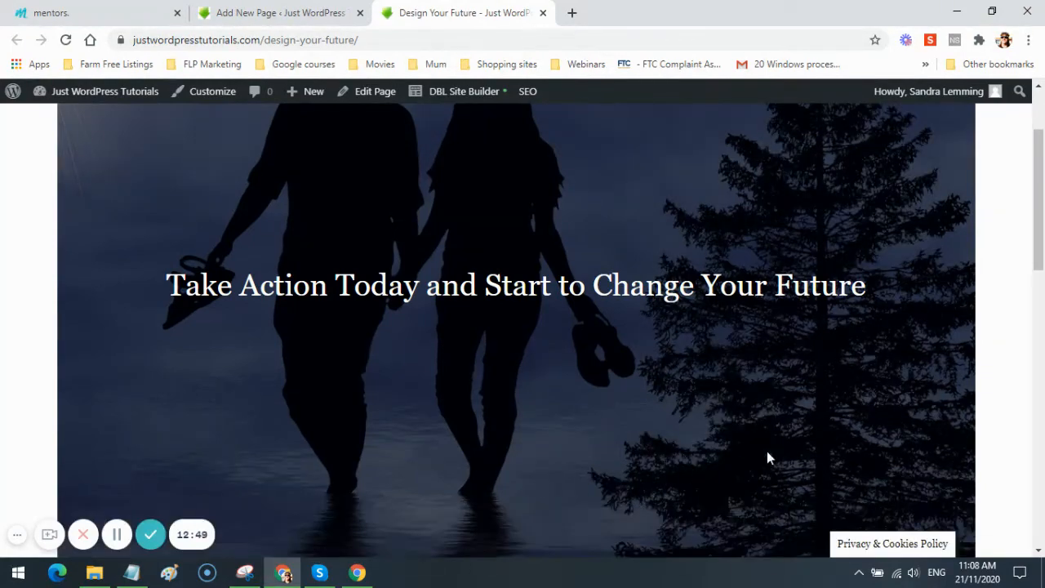
pyautogui.scroll(-6, 767, 457)
pyautogui.scroll(4, 726, 420)
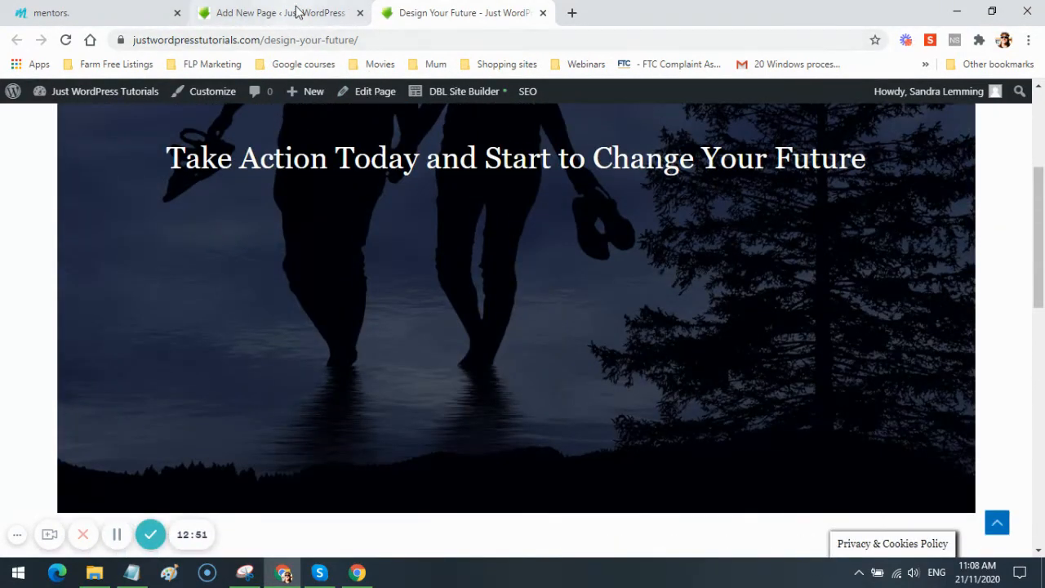
pyautogui.click(278, 12)
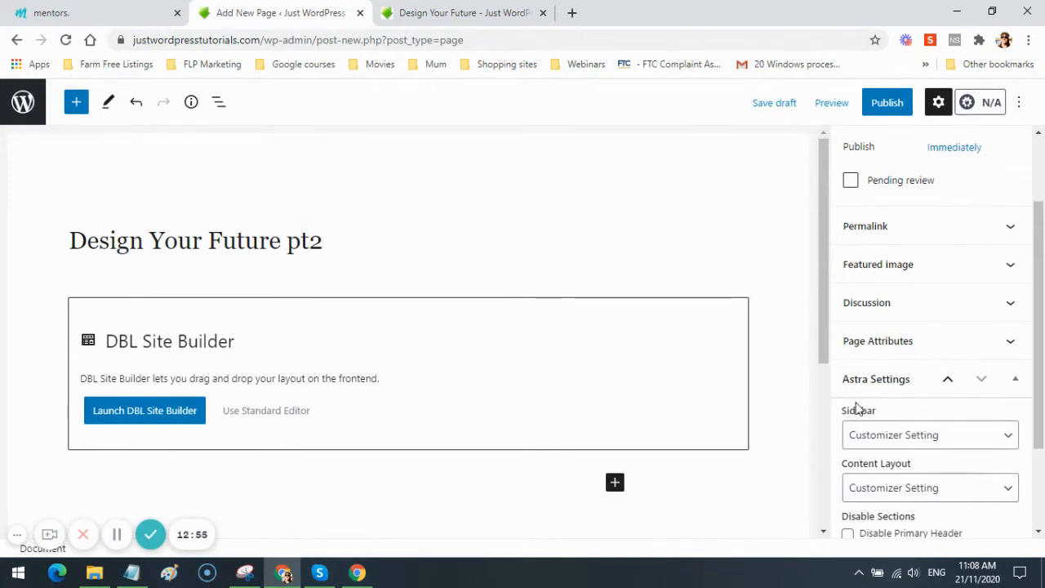
# - Select the couple silhouette image couple-relationship-hands-5432783.jpg from the media library for the new page's featured image
pyautogui.scroll(-2, 858, 409)
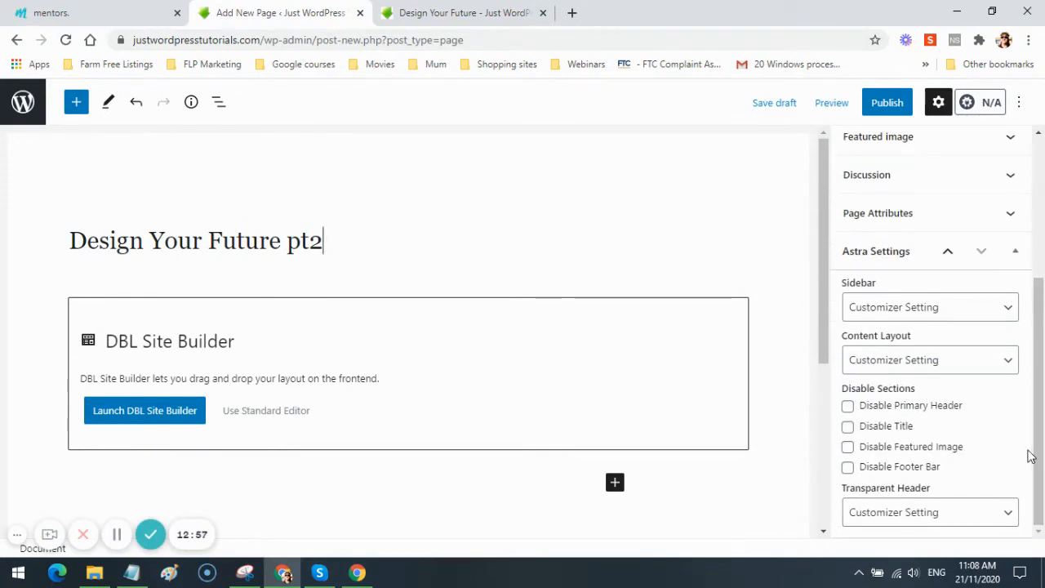
pyautogui.scroll(3, 1025, 466)
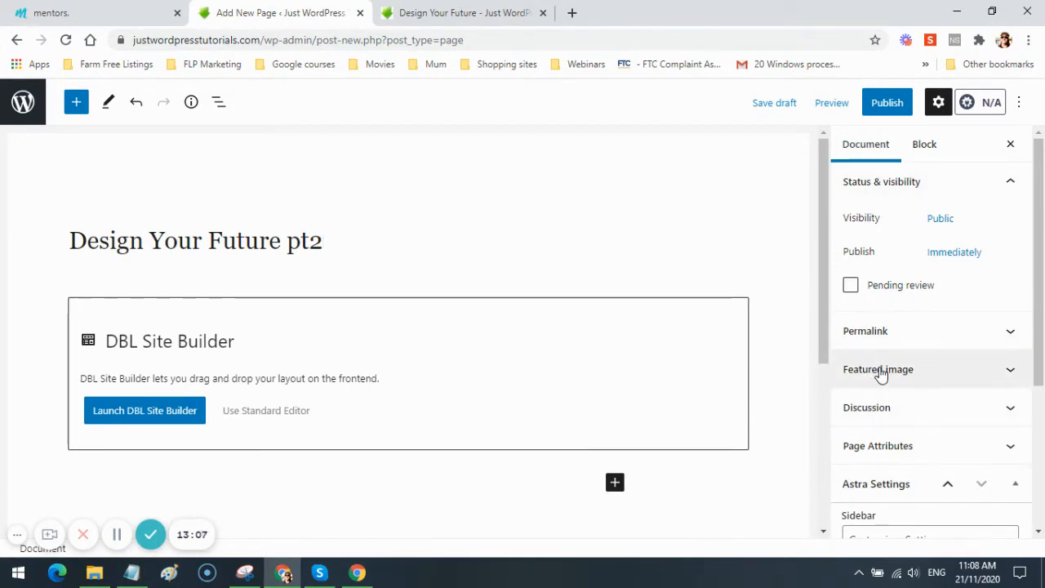
pyautogui.click(1007, 372)
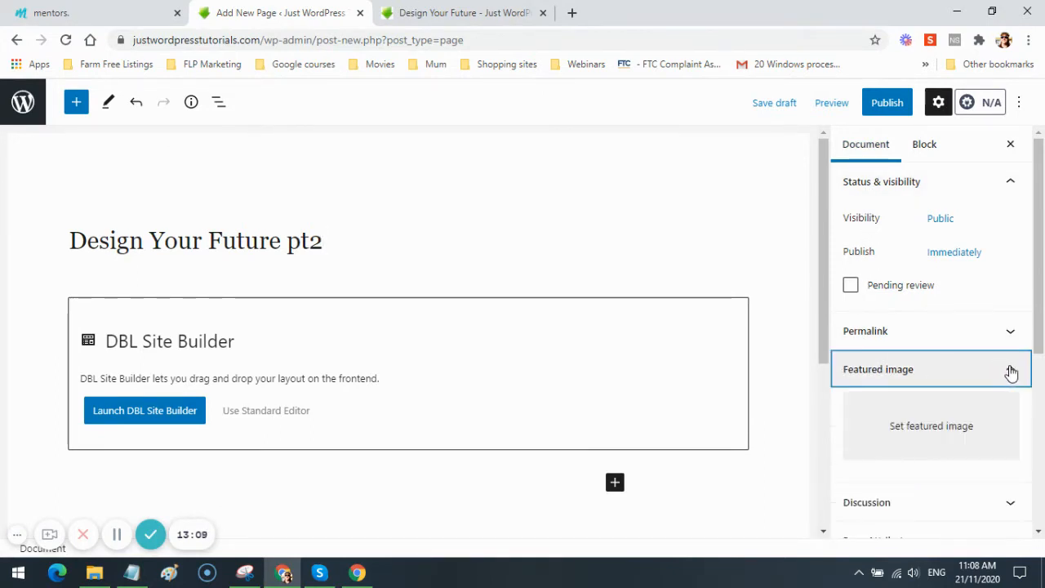
pyautogui.click(933, 427)
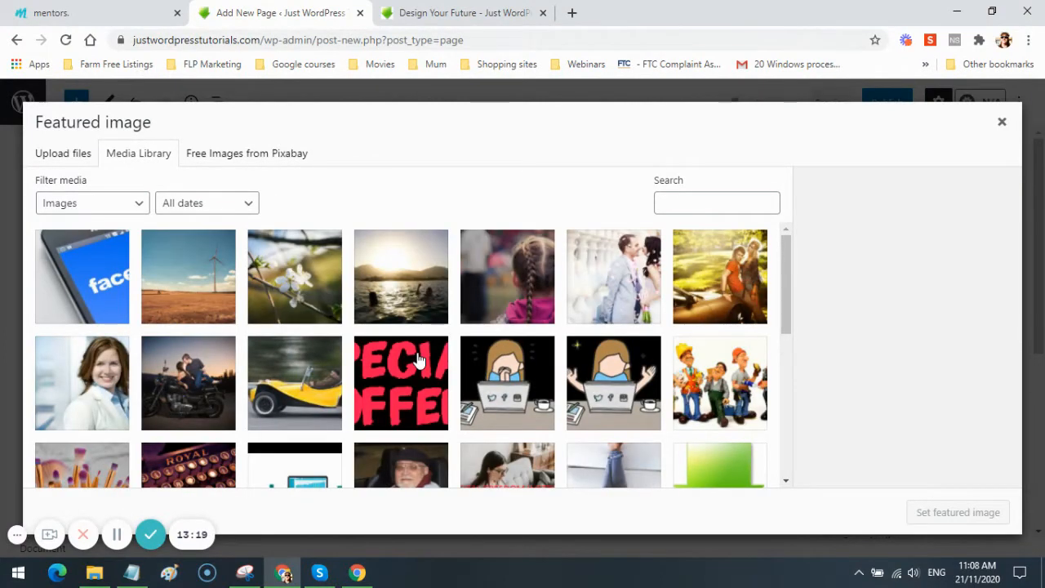
pyautogui.scroll(-2, 418, 360)
pyautogui.scroll(-4, 417, 360)
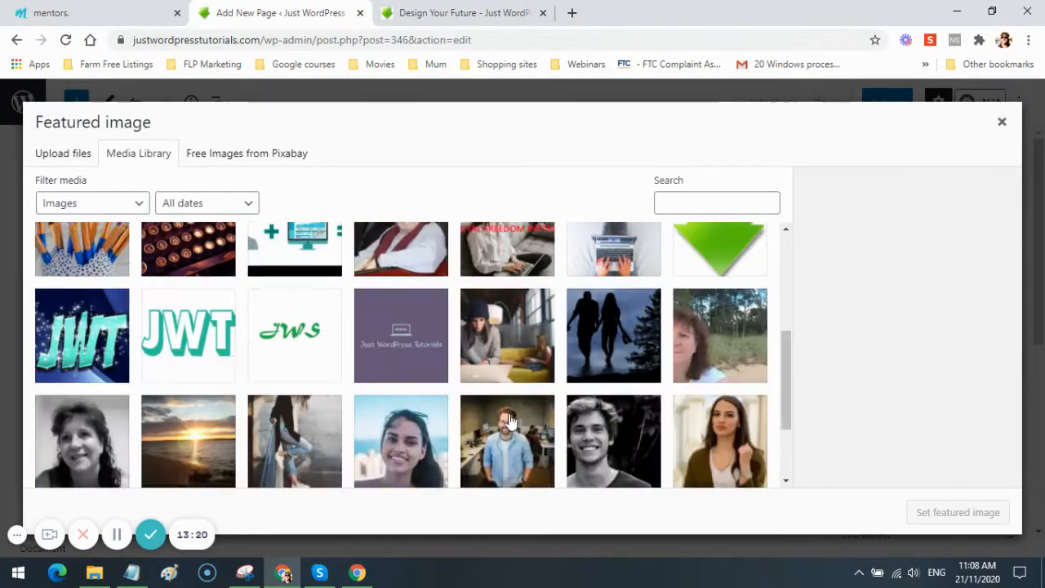
pyautogui.click(611, 243)
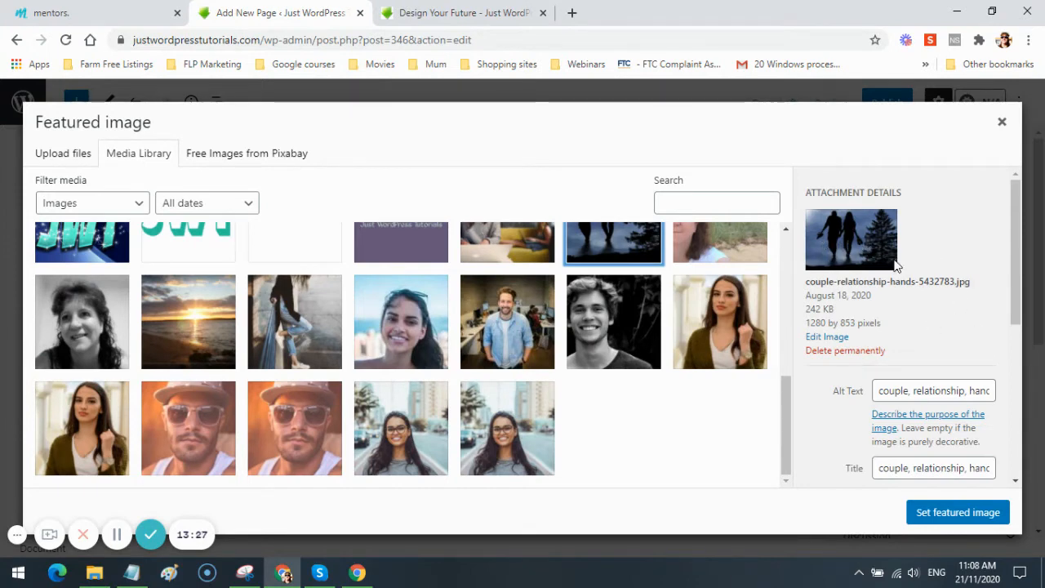
pyautogui.scroll(-2, 984, 359)
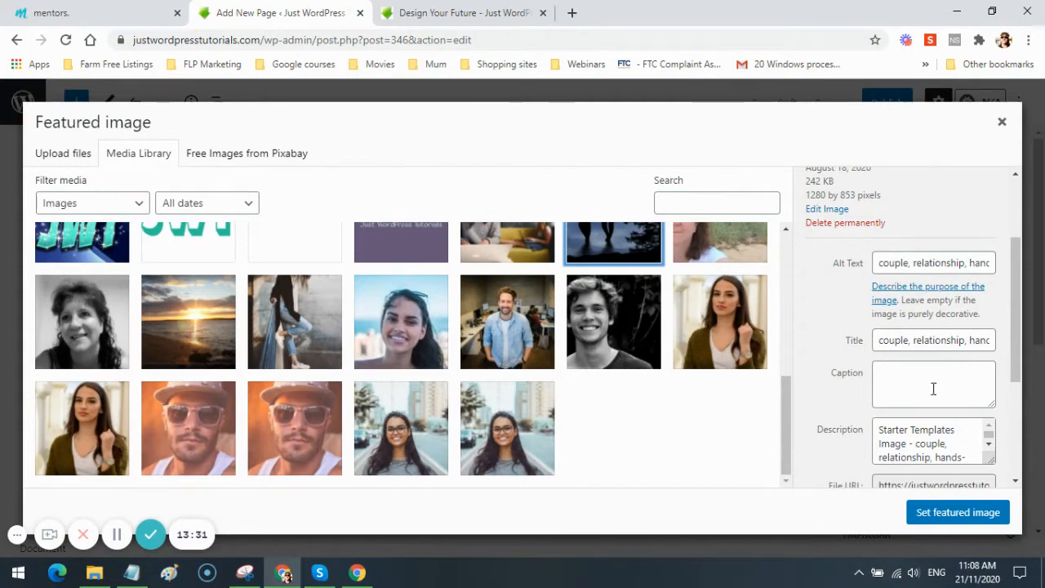
# - Copy the published page's heading "Take Action Today and Start to Change Your Future" into the selected image's caption as plain text
pyautogui.click(492, 15)
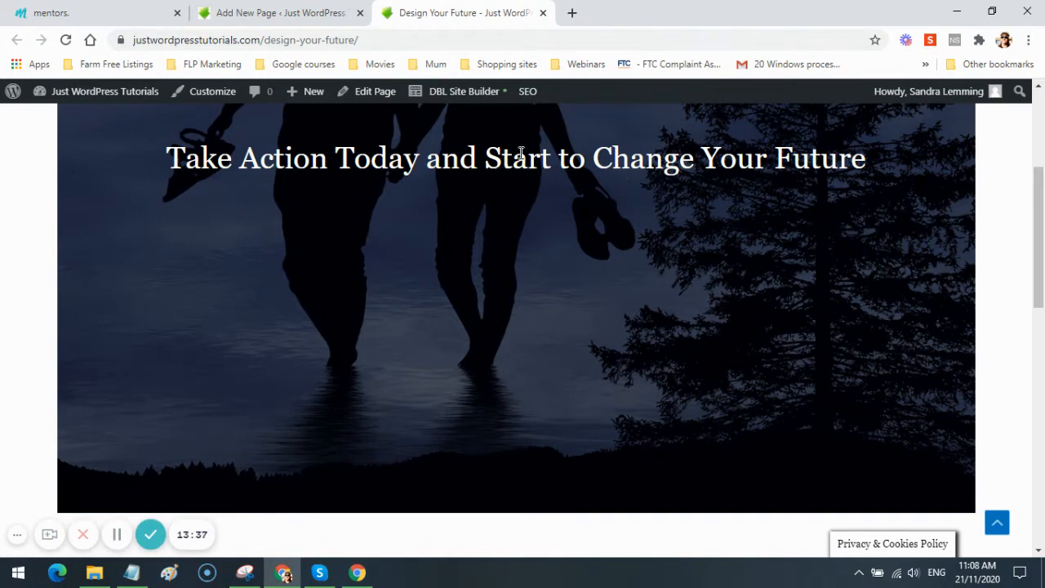
pyautogui.click(259, 11)
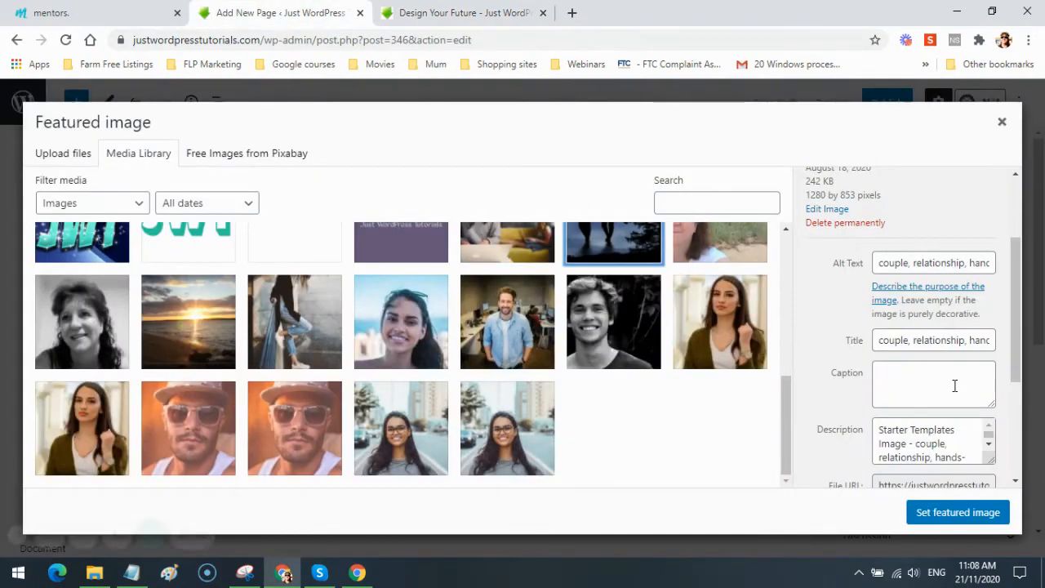
pyautogui.click(883, 374)
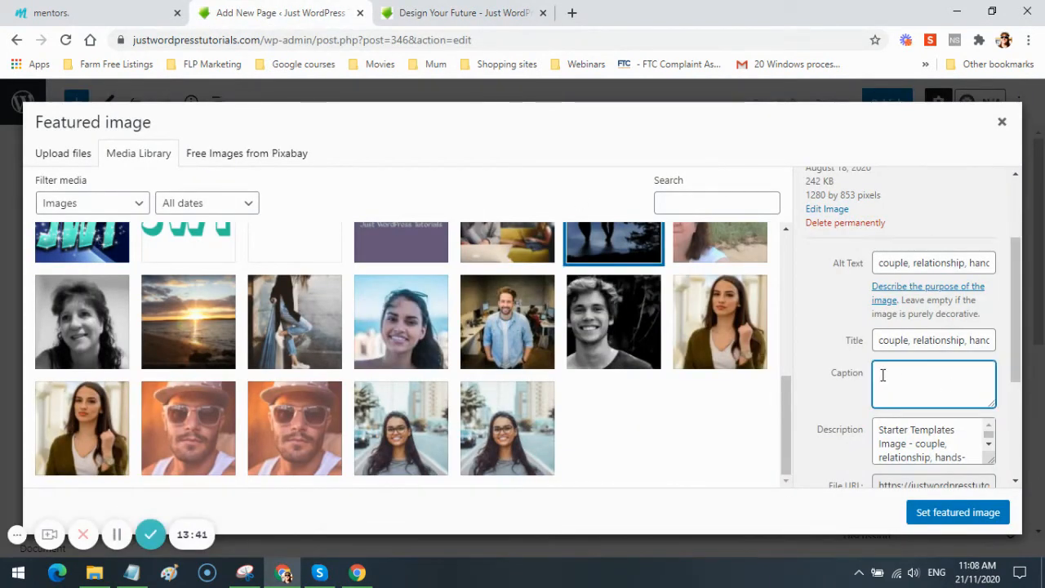
pyautogui.click(488, 13)
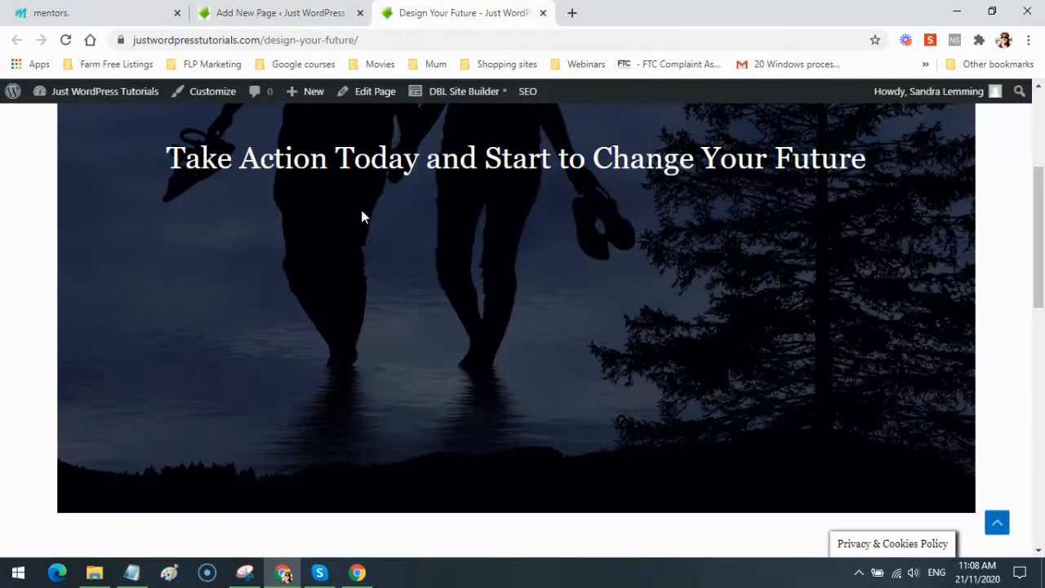
pyautogui.moveTo(871, 165); pyautogui.dragTo(174, 160)
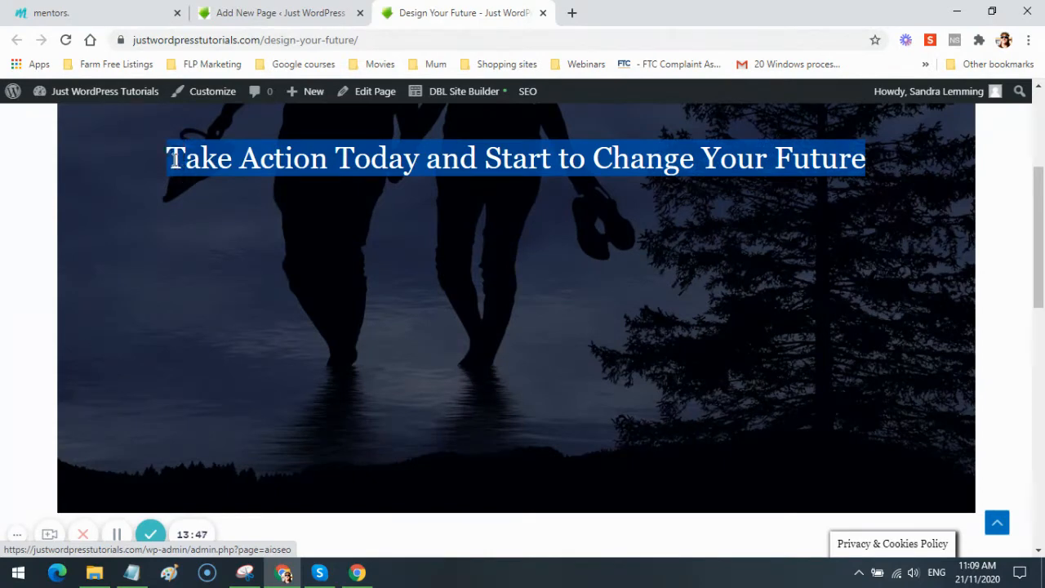
pyautogui.rightClick(216, 162)
pyautogui.click(244, 174)
pyautogui.click(282, 12)
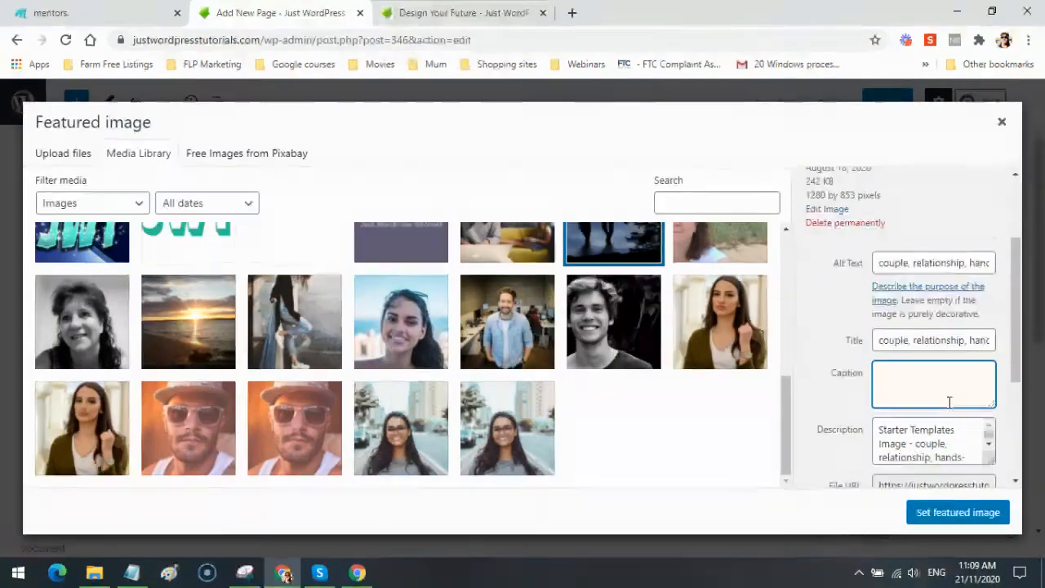
pyautogui.rightClick(884, 378)
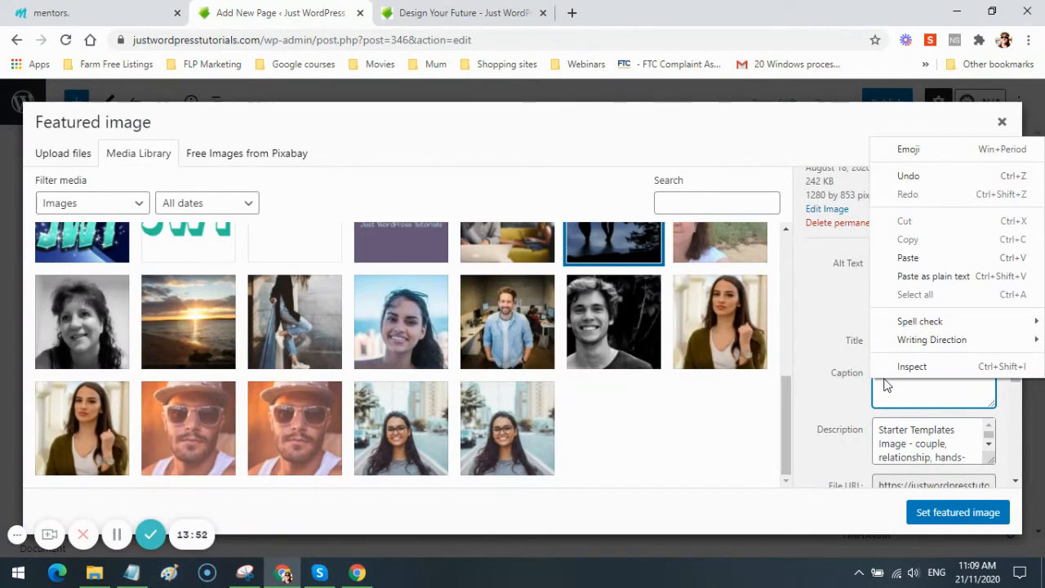
pyautogui.click(939, 274)
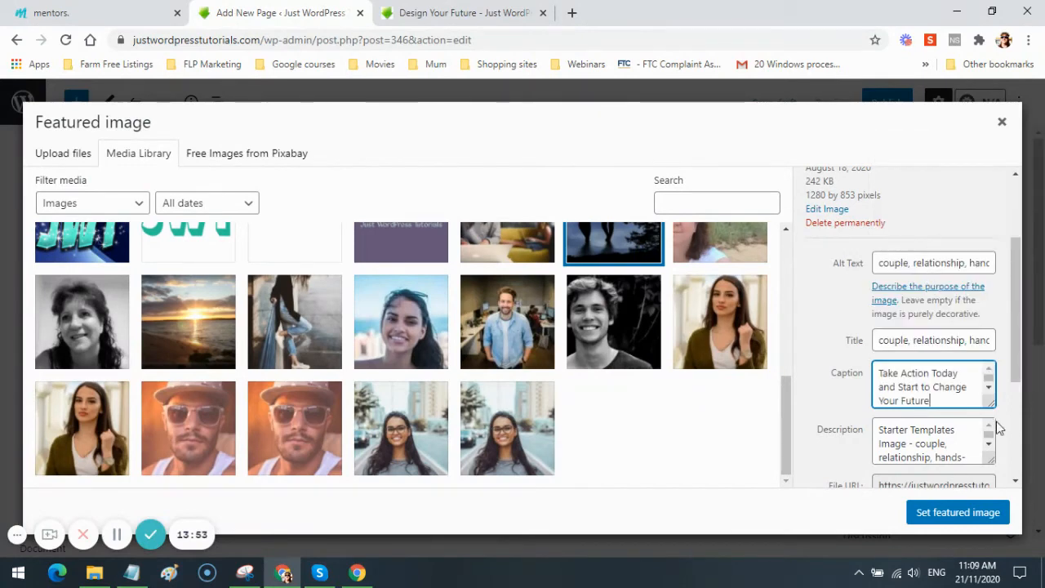
# - Set the captioned couple image as the new page's featured image and look over the document settings
pyautogui.click(979, 514)
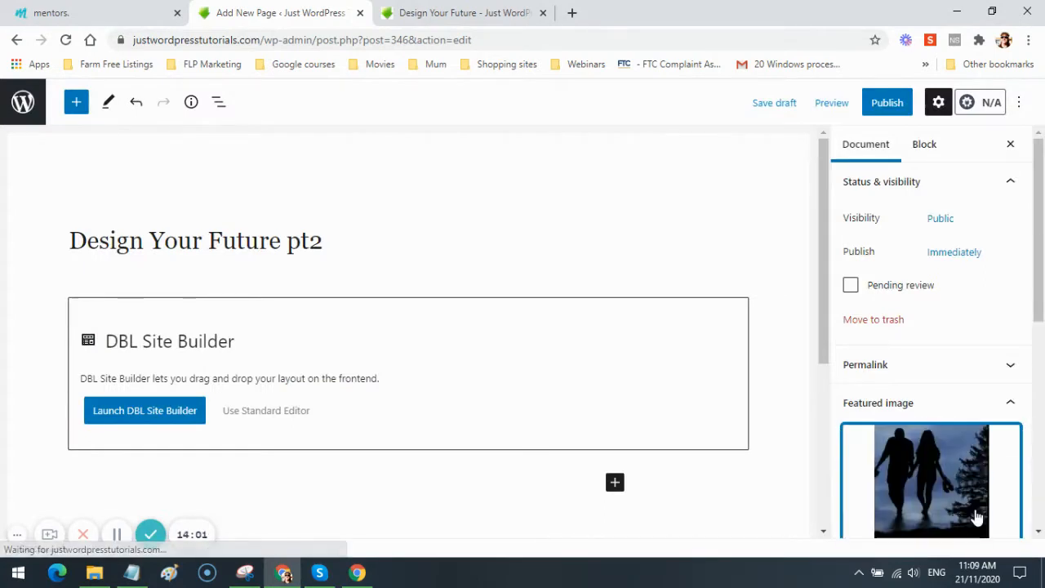
pyautogui.scroll(-3, 1002, 475)
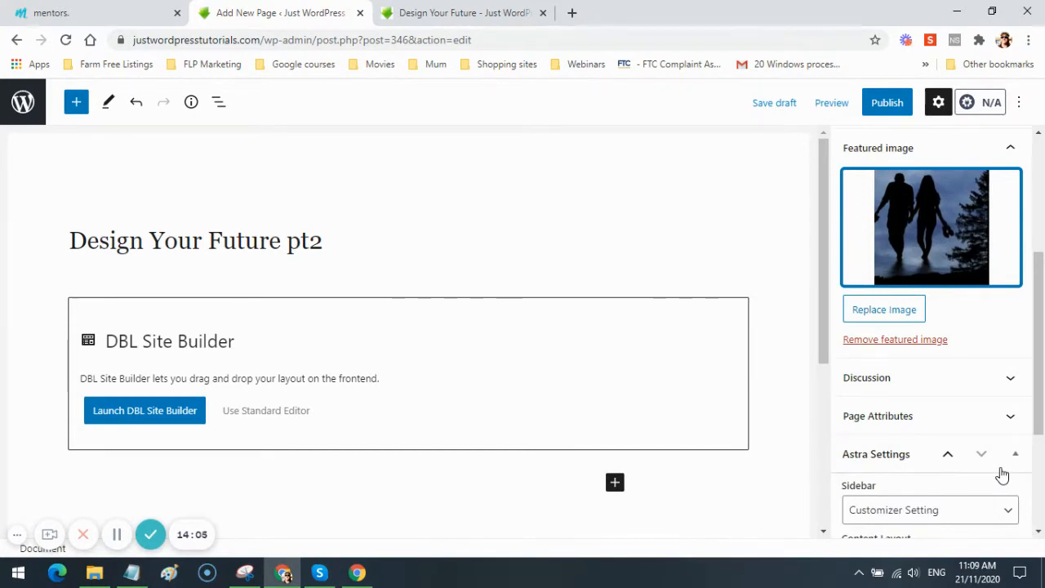
pyautogui.scroll(3, 1003, 476)
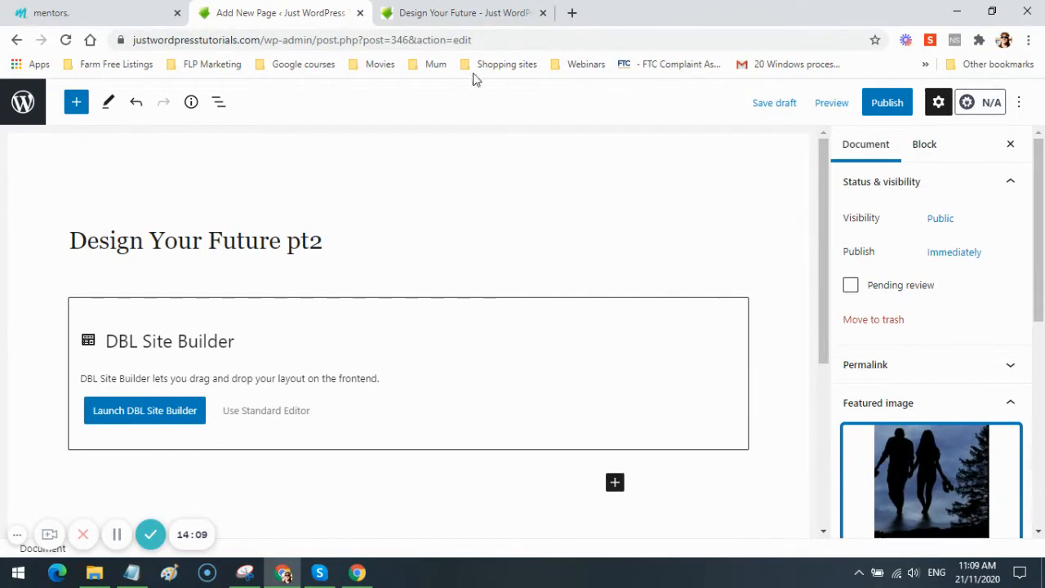
# - Copy the heading "Some Advantages of Having an Online Business." from the published Design Your Future page and return to the new page's editor
pyautogui.click(479, 15)
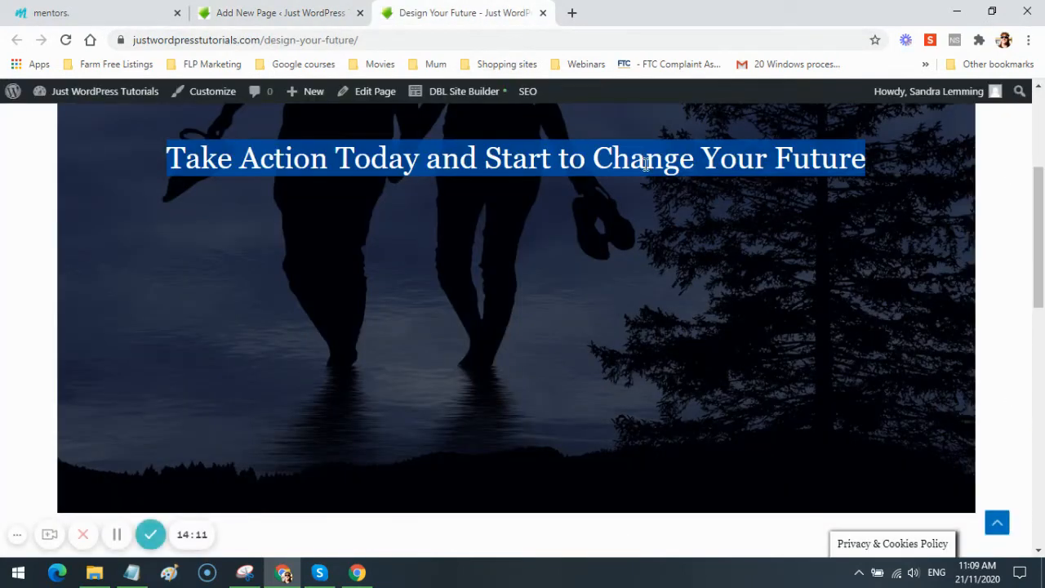
pyautogui.scroll(-3, 569, 243)
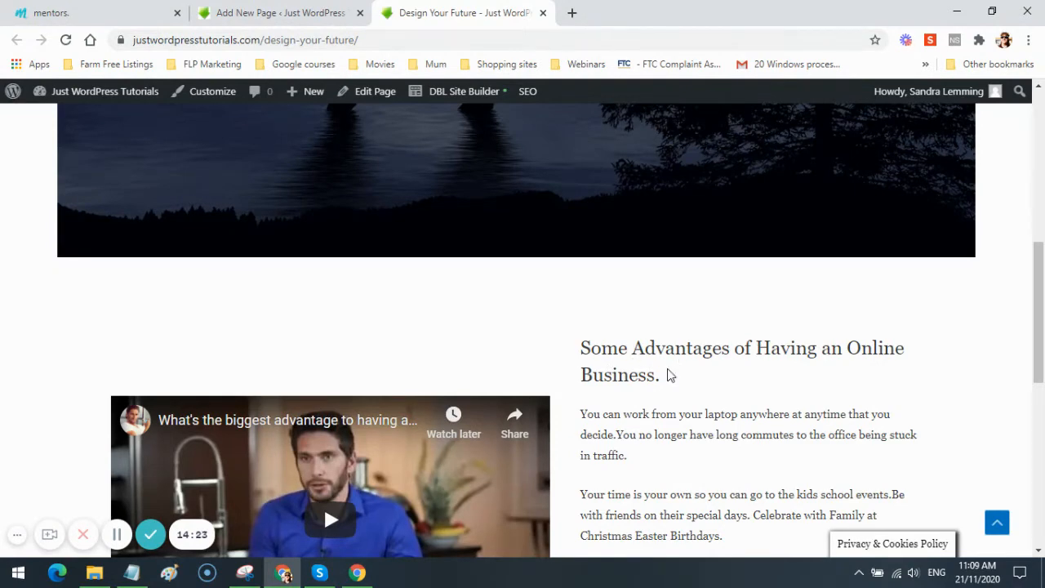
pyautogui.scroll(1, 676, 387)
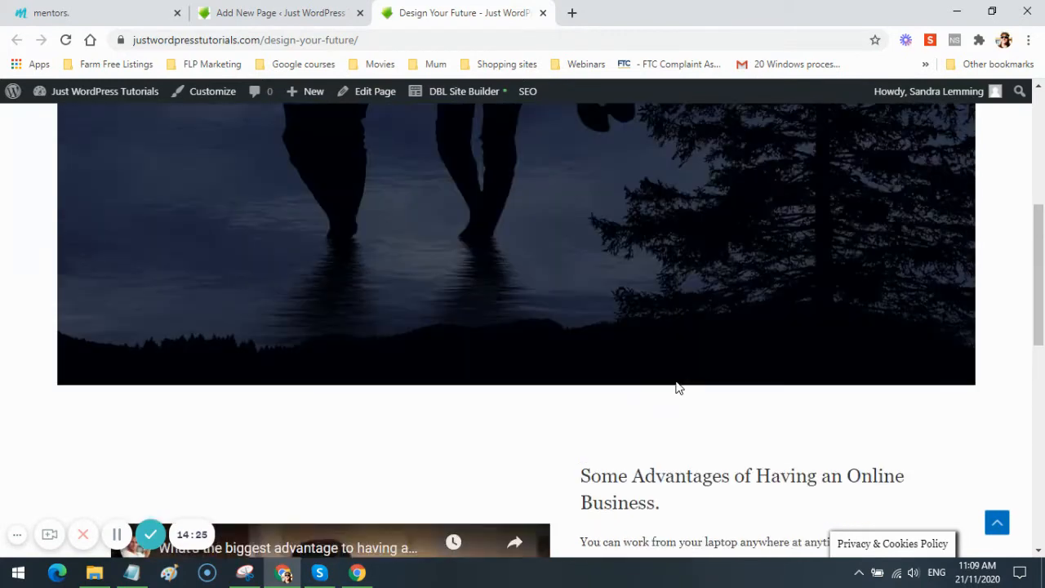
pyautogui.scroll(-1, 676, 387)
pyautogui.moveTo(677, 381); pyautogui.dragTo(585, 356)
pyautogui.rightClick(615, 367)
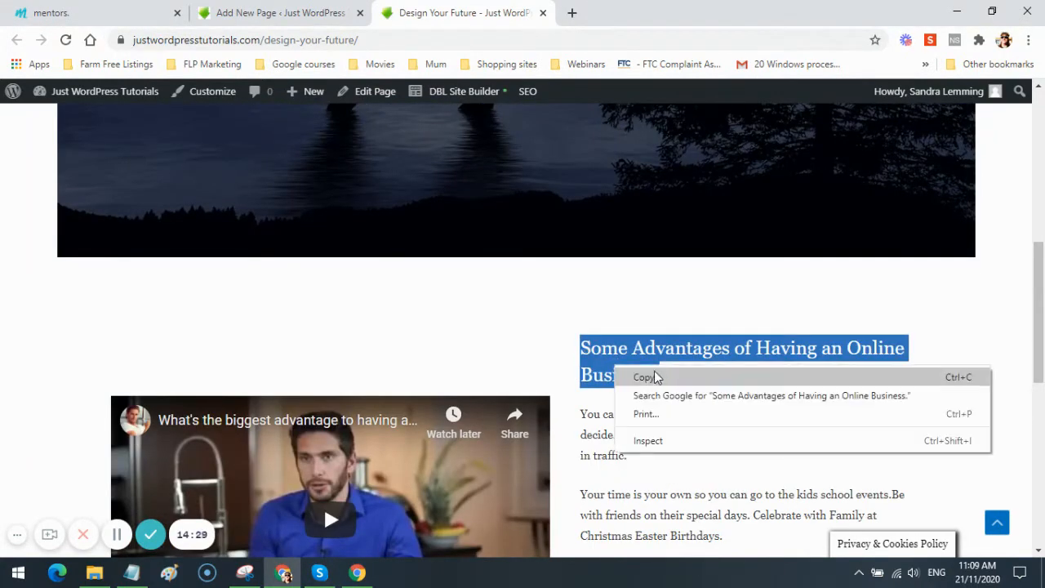
pyautogui.click(645, 378)
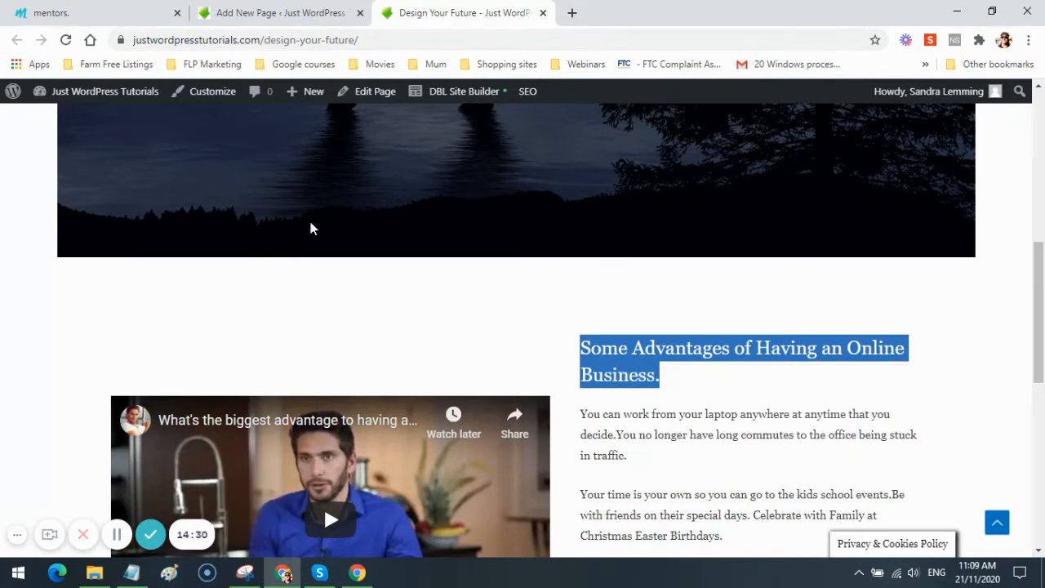
pyautogui.click(247, 13)
# - Open the full block library below the DBL Site Builder block and examine the Columns, Buttons and DBL Site Builder design blocks
pyautogui.scroll(-2, 569, 353)
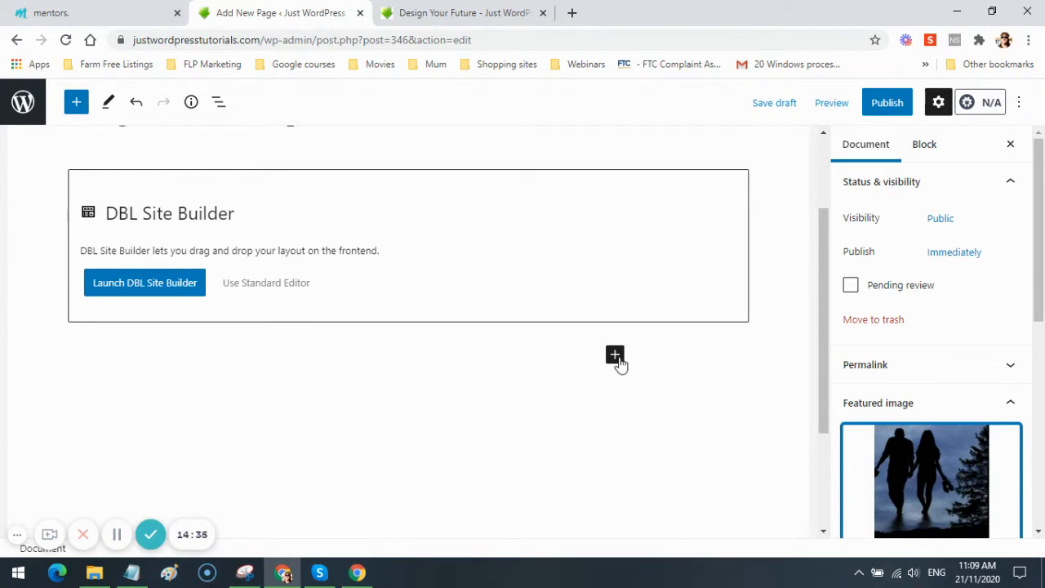
pyautogui.click(615, 357)
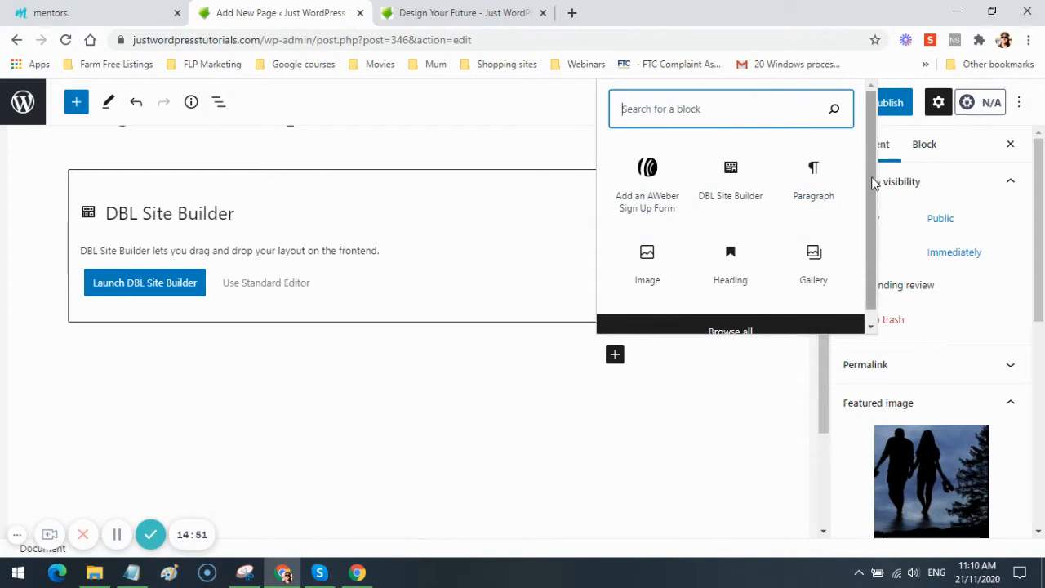
pyautogui.moveTo(872, 181); pyautogui.dragTo(873, 209)
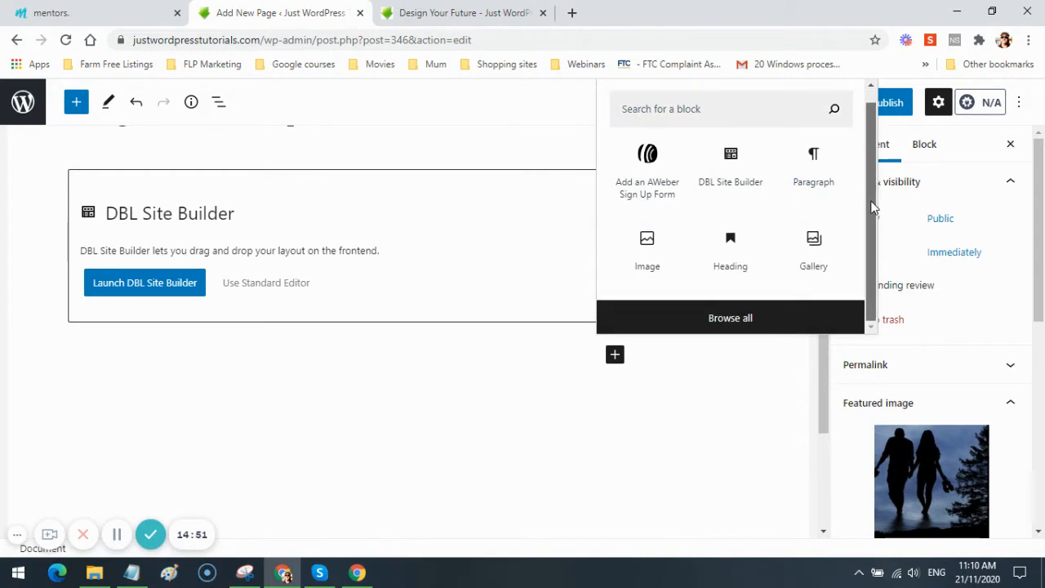
pyautogui.click(738, 318)
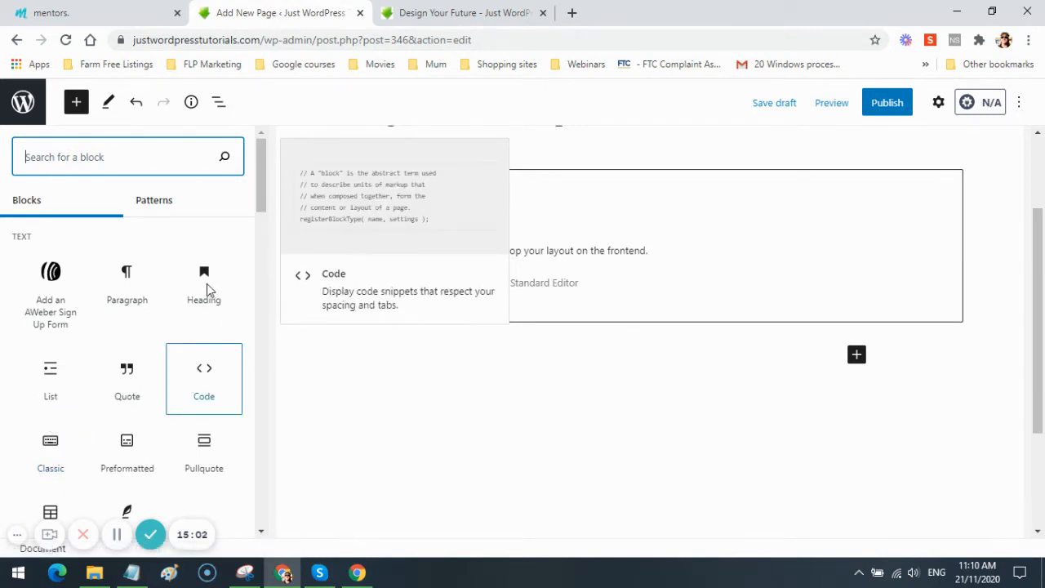
pyautogui.moveTo(261, 205); pyautogui.dragTo(283, 297)
pyautogui.moveTo(205, 362)
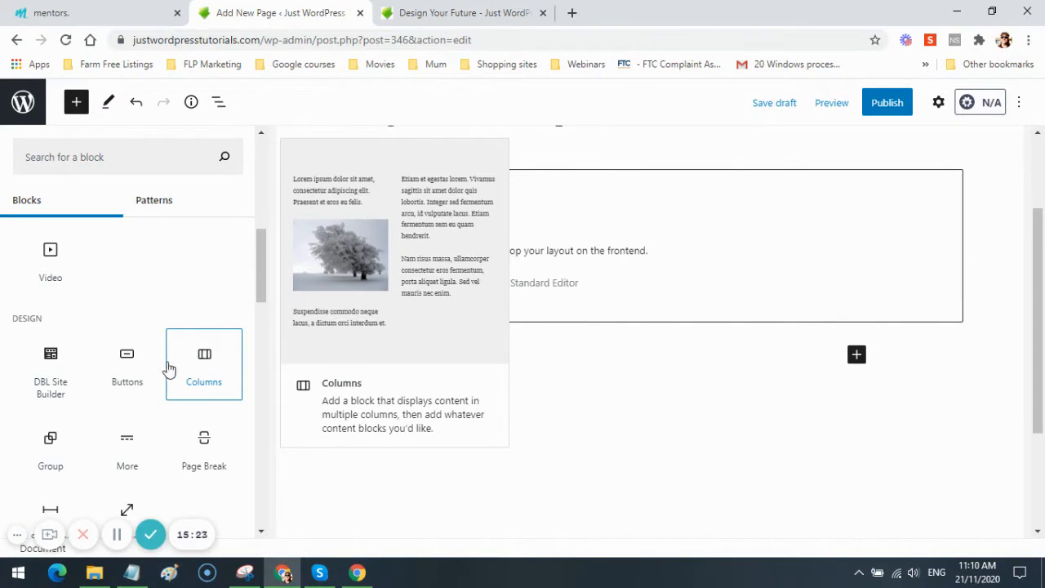
pyautogui.moveTo(128, 369)
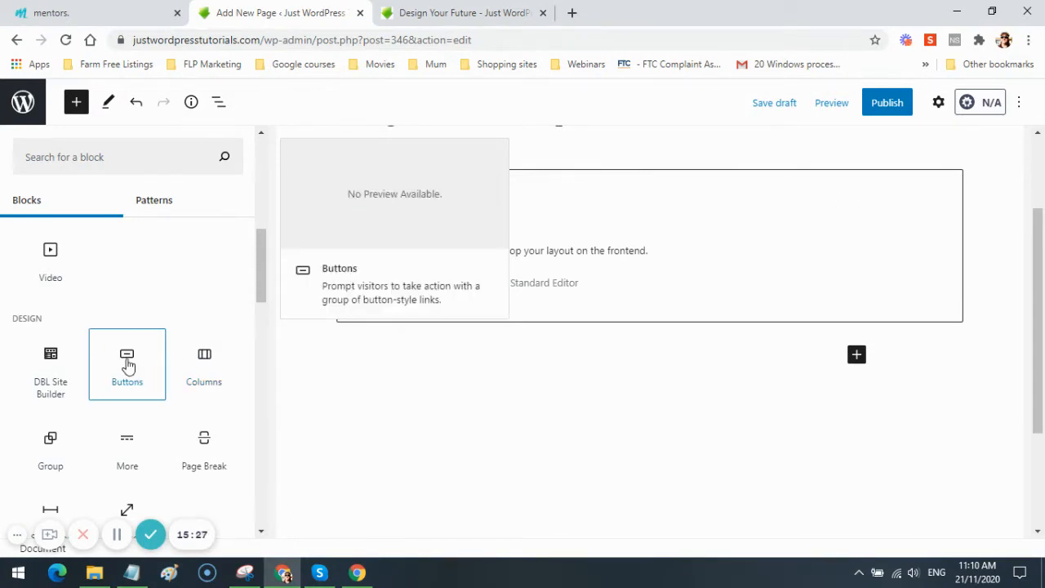
pyautogui.moveTo(47, 384)
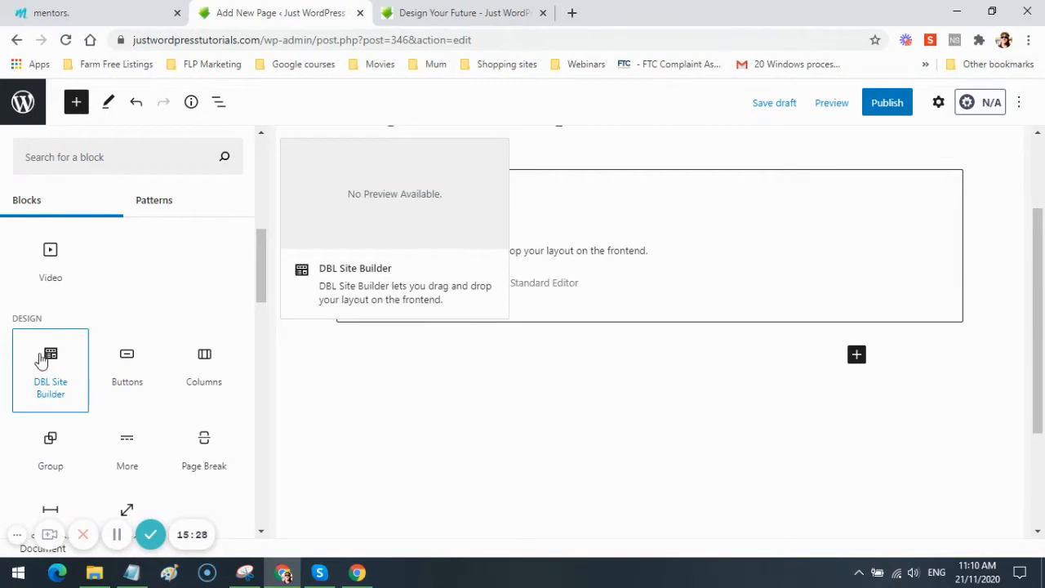
# - Add a Heading block below the DBL Site Builder block, centre its text and set its level to H1
pyautogui.moveTo(46, 459)
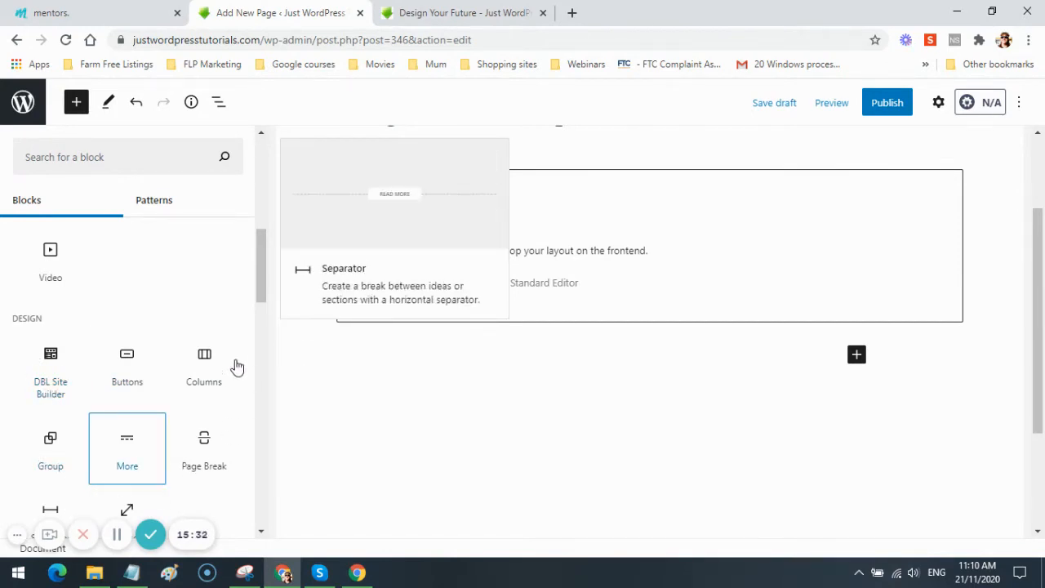
pyautogui.moveTo(261, 299); pyautogui.dragTo(276, 168)
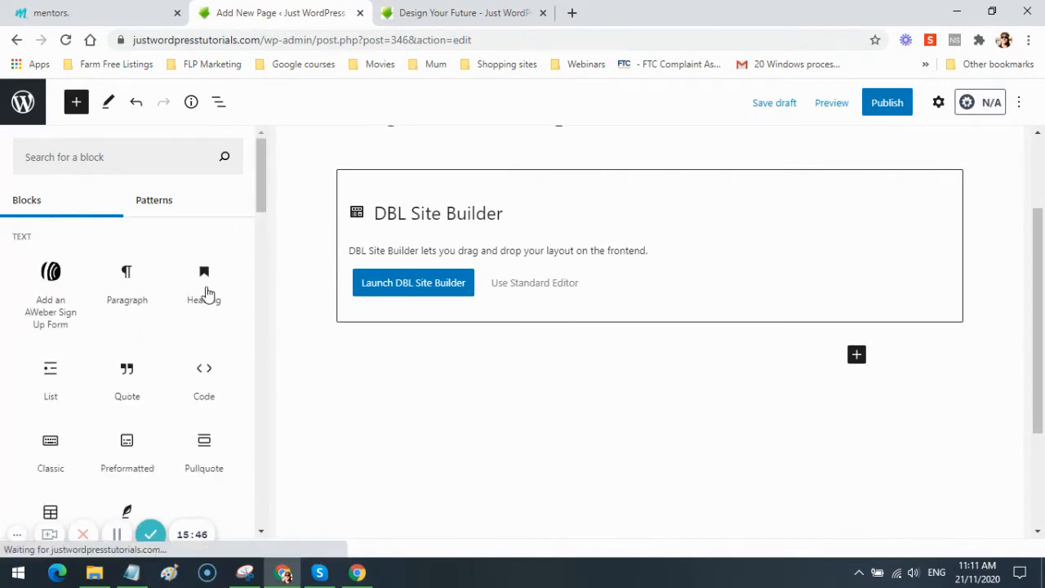
pyautogui.moveTo(206, 290)
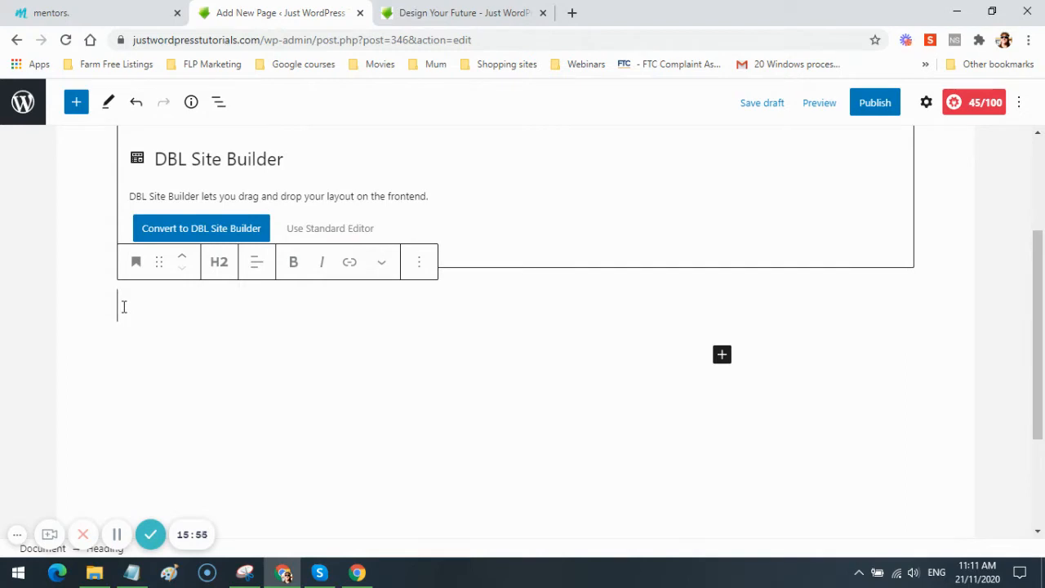
pyautogui.click(257, 266)
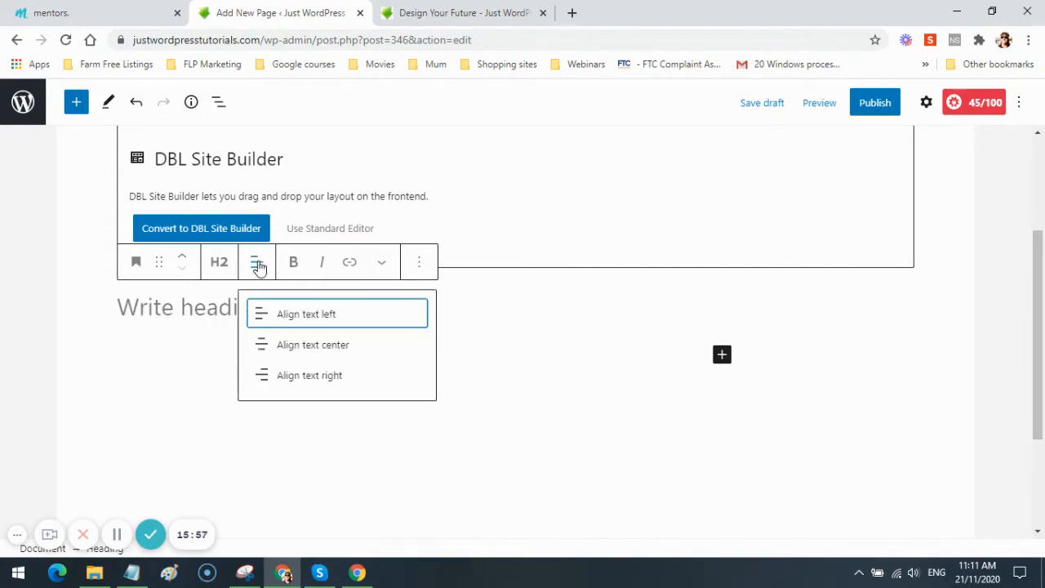
pyautogui.click(325, 347)
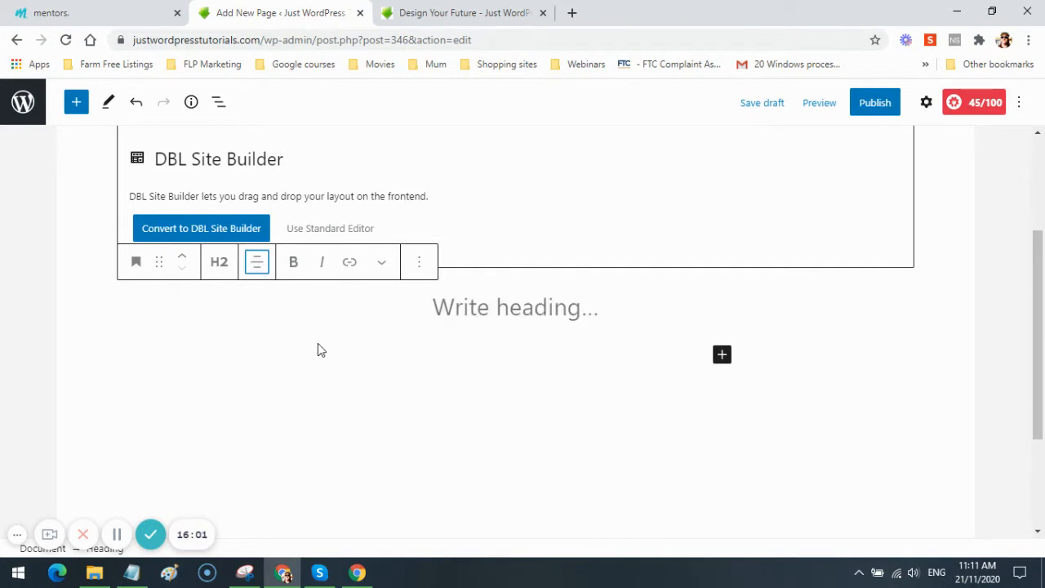
pyautogui.click(221, 263)
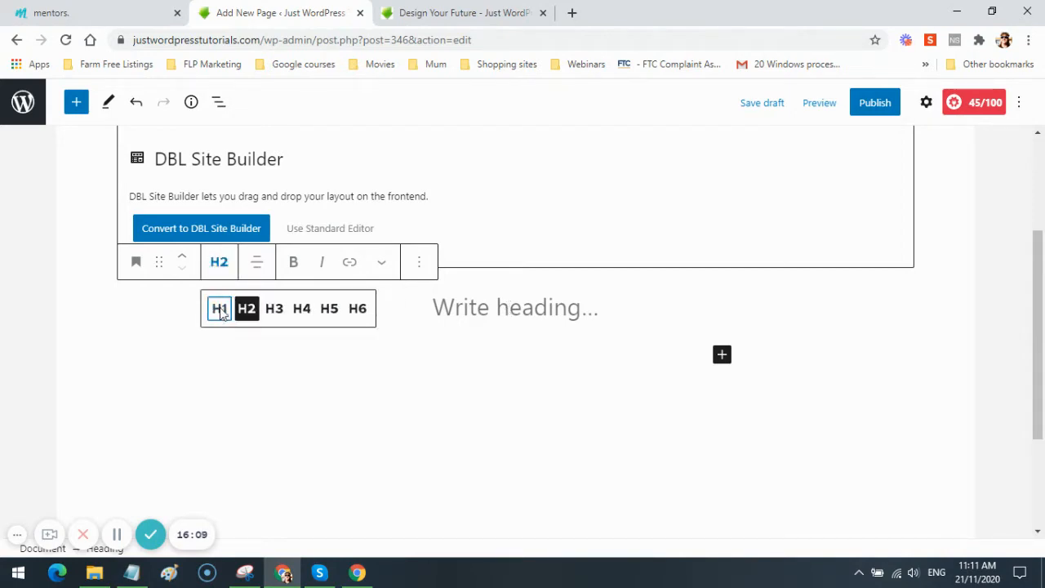
pyautogui.click(221, 310)
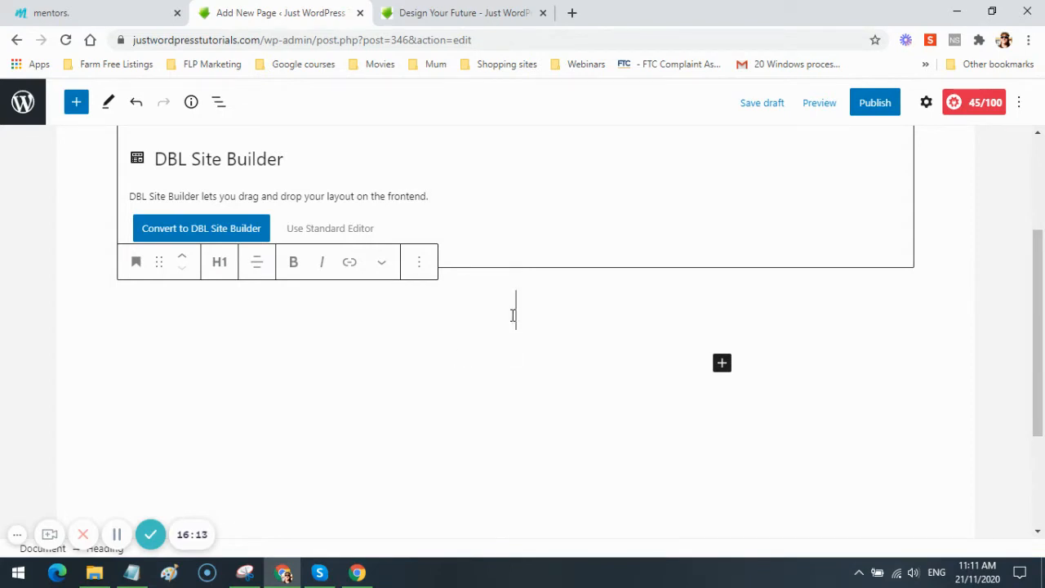
# - Choose black as the empty heading's text colour and paste the copied "Some Advantages of Having an Online Business." into it as plain text
pyautogui.click(419, 263)
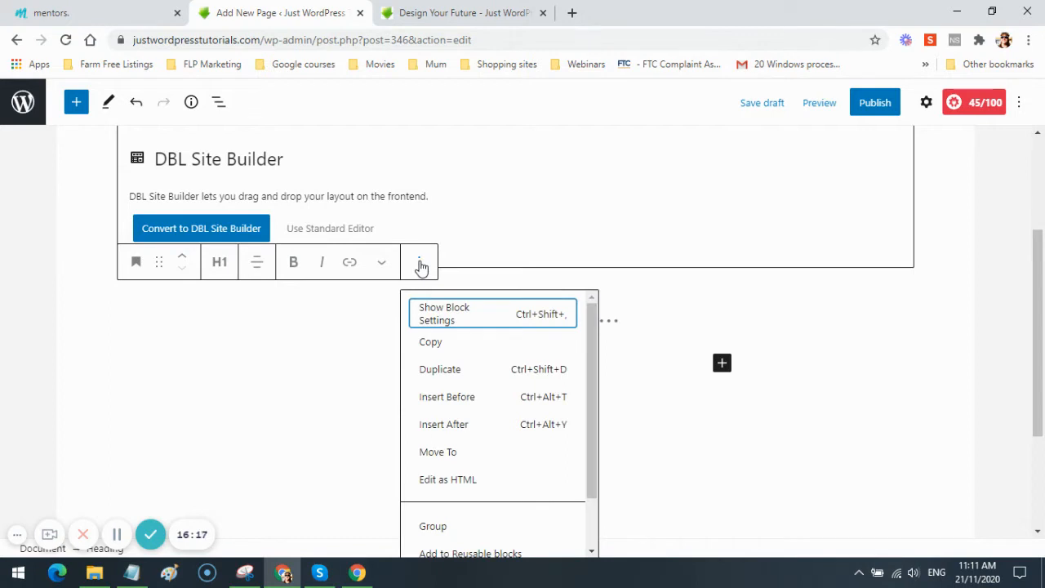
pyautogui.click(419, 263)
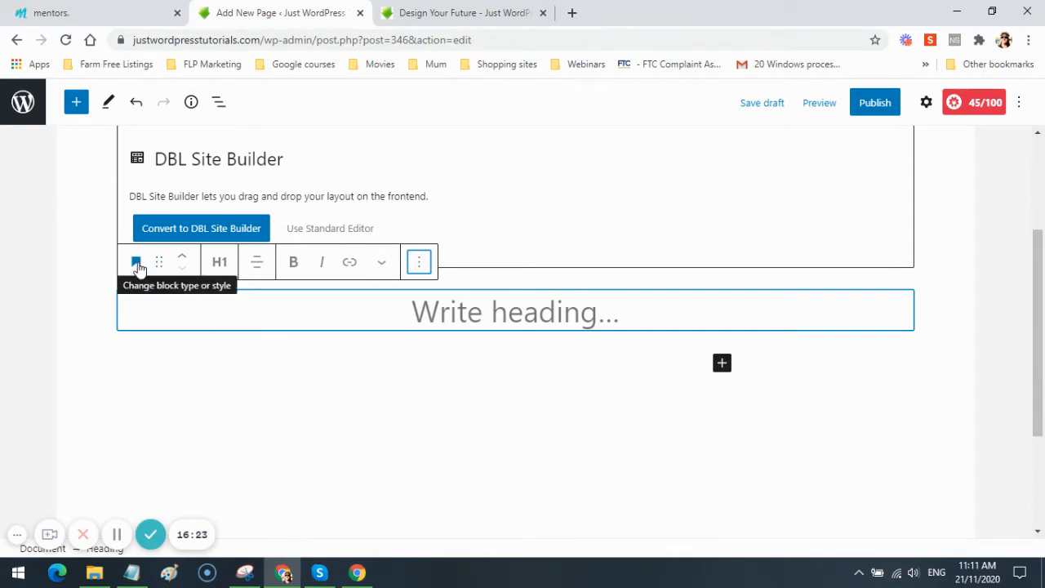
pyautogui.click(382, 264)
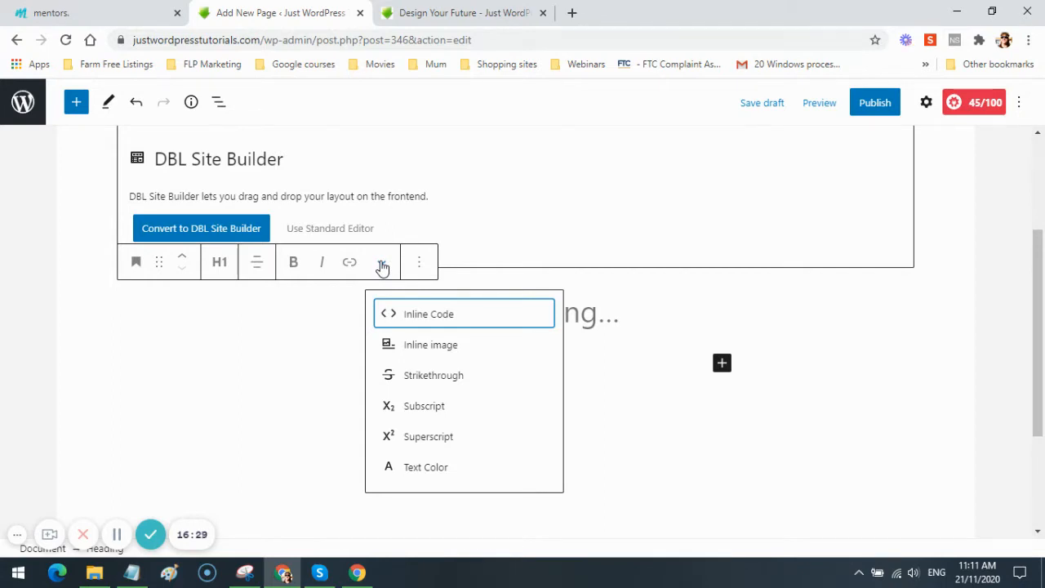
pyautogui.click(427, 468)
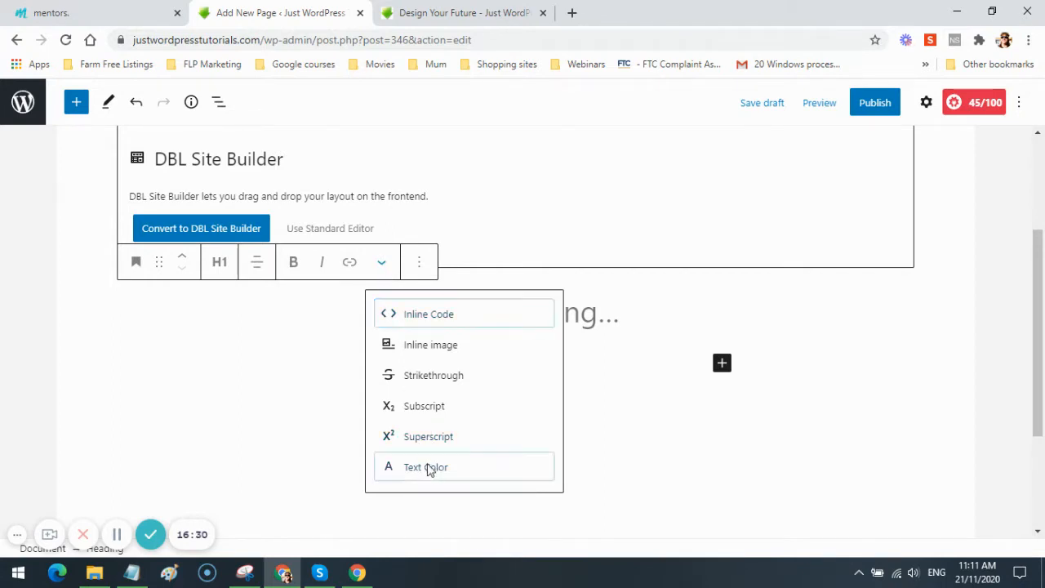
pyautogui.click(336, 375)
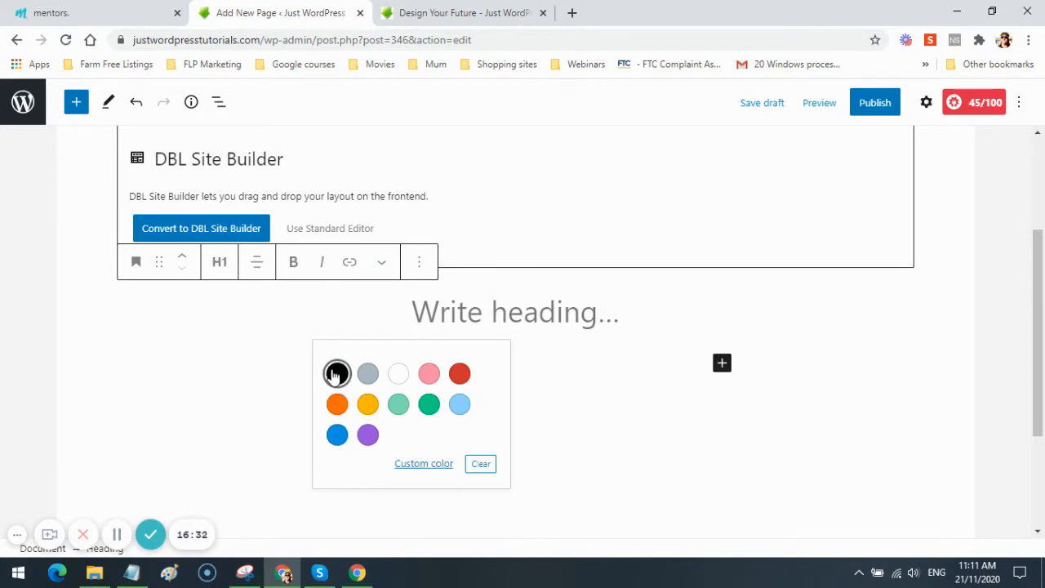
pyautogui.click(513, 313)
pyautogui.rightClick(516, 314)
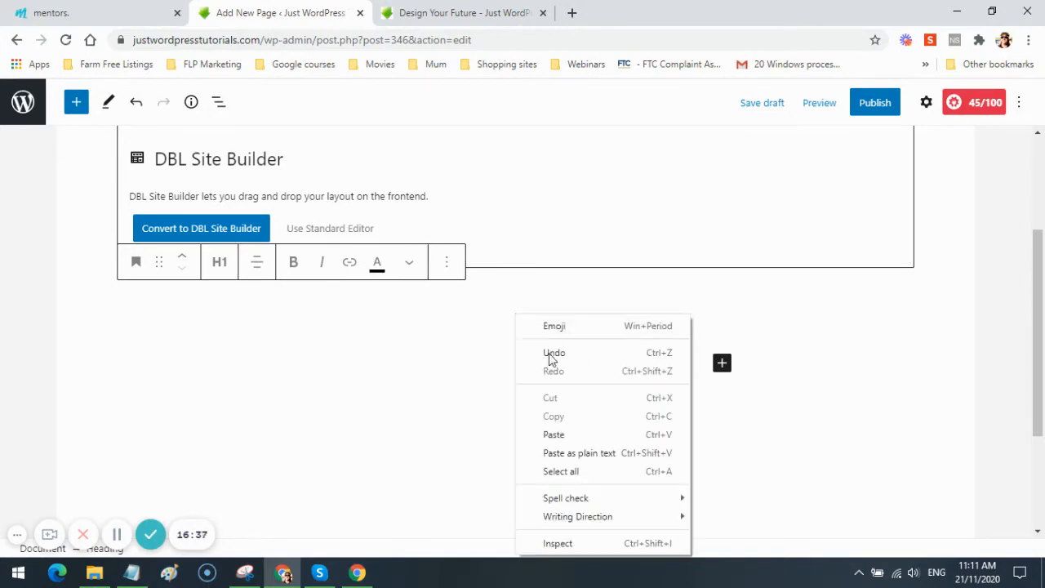
pyautogui.click(553, 455)
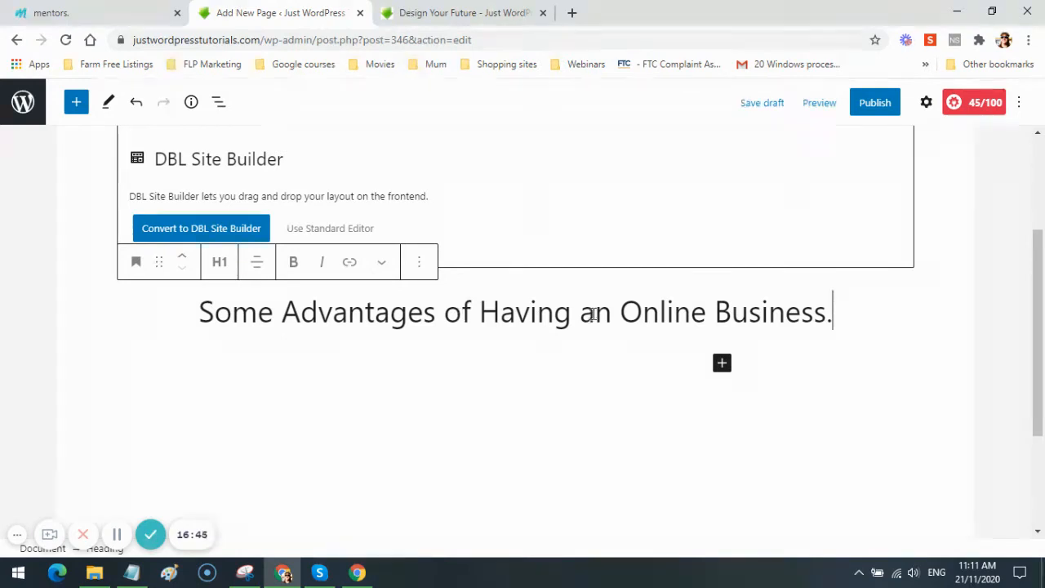
# - Make the whole heading "Some Advantages of Having an Online Business." bold and italic
pyautogui.click(293, 265)
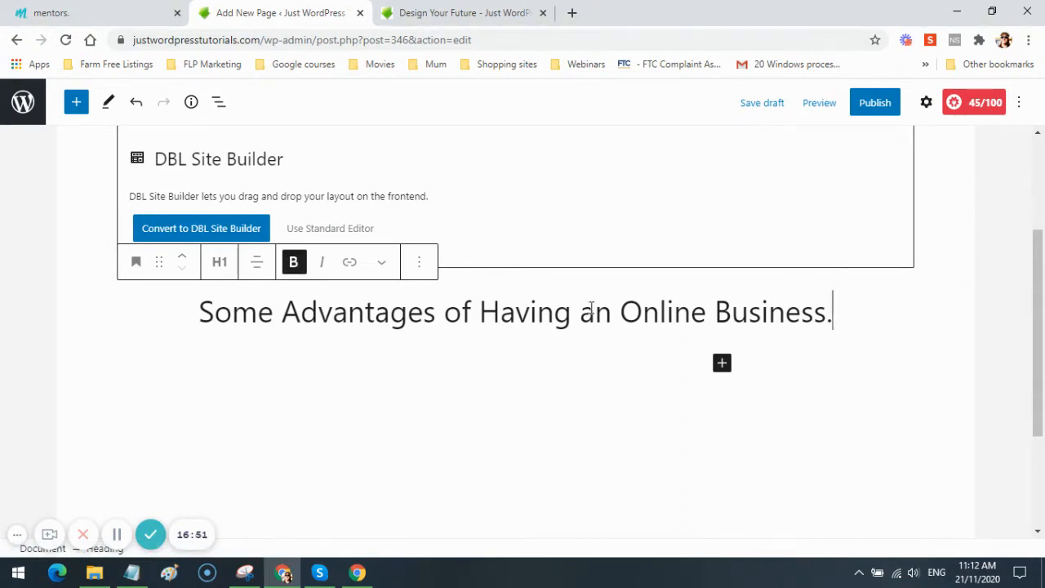
pyautogui.click(295, 261)
pyautogui.moveTo(833, 312); pyautogui.dragTo(199, 315)
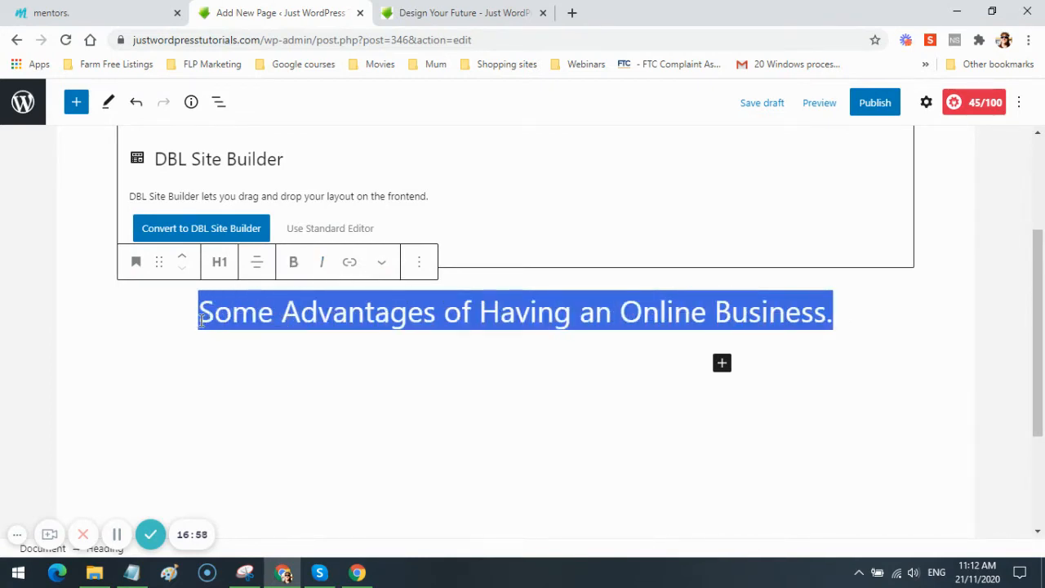
pyautogui.click(293, 263)
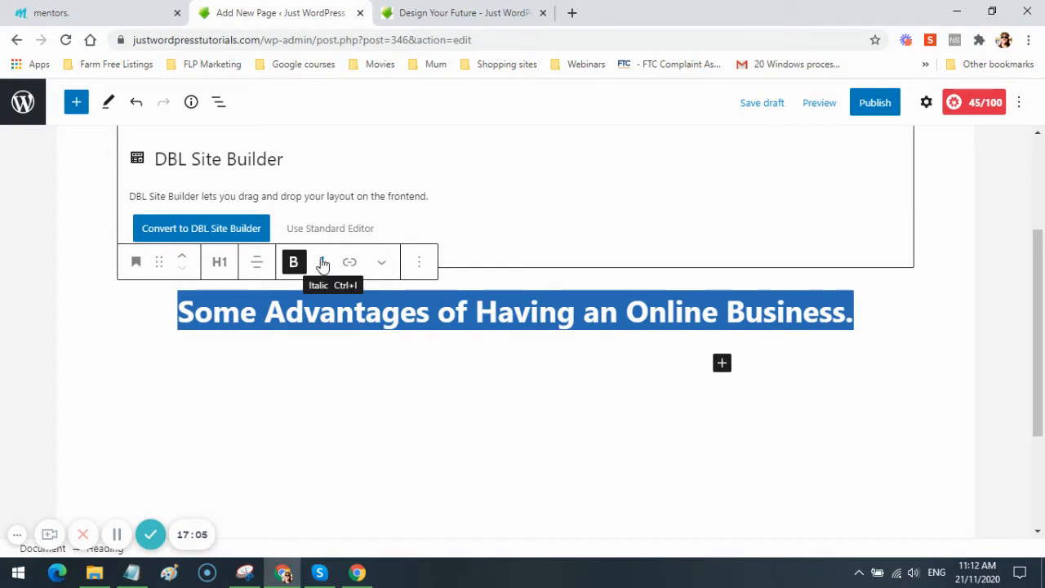
pyautogui.click(323, 263)
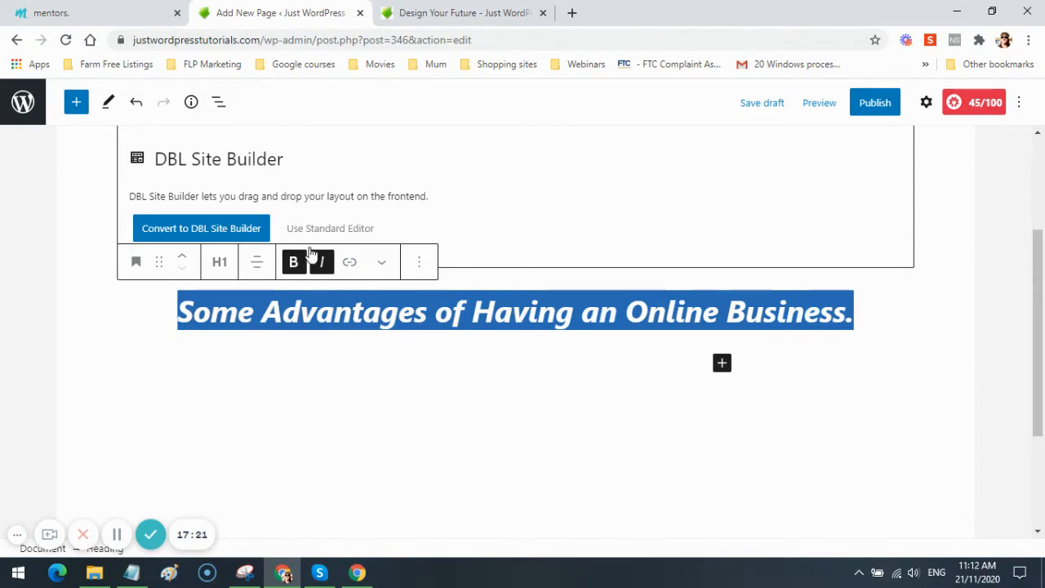
# - Give the selected heading text the custom dark blue colour #03587d, look through the RGB and HSL value formats, and close the colour picker
pyautogui.click(382, 262)
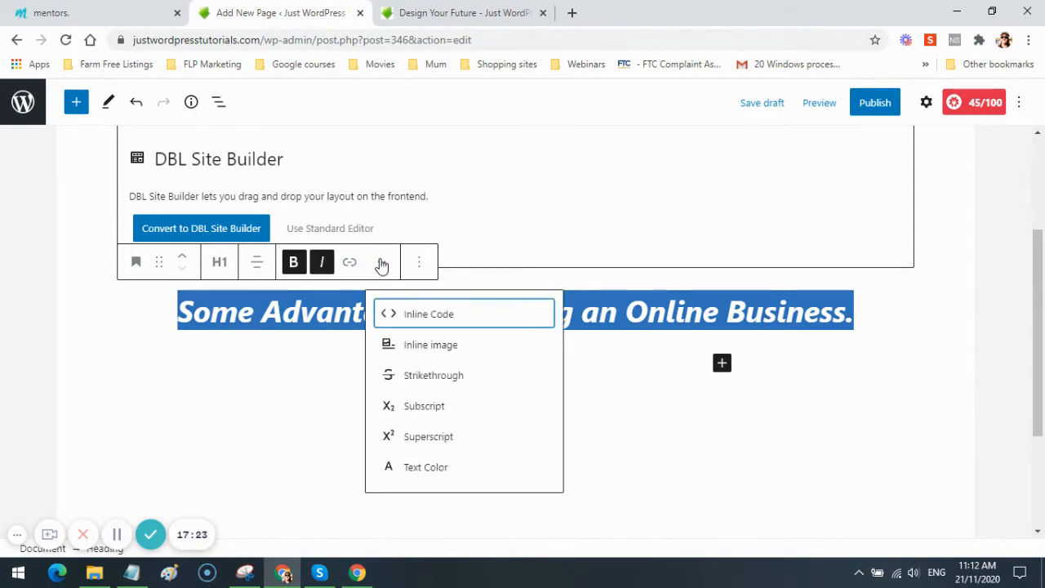
pyautogui.click(426, 467)
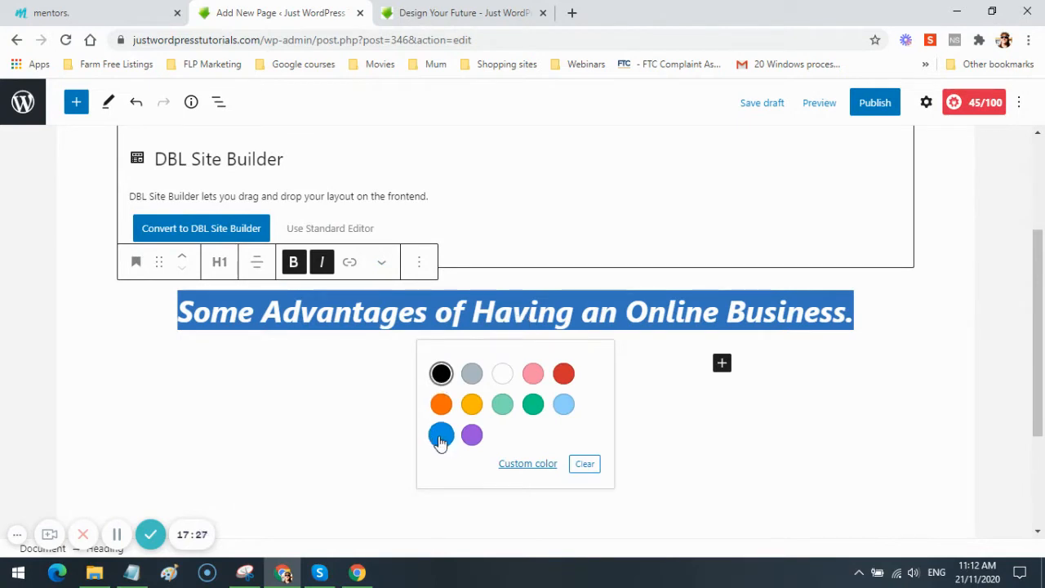
pyautogui.click(529, 465)
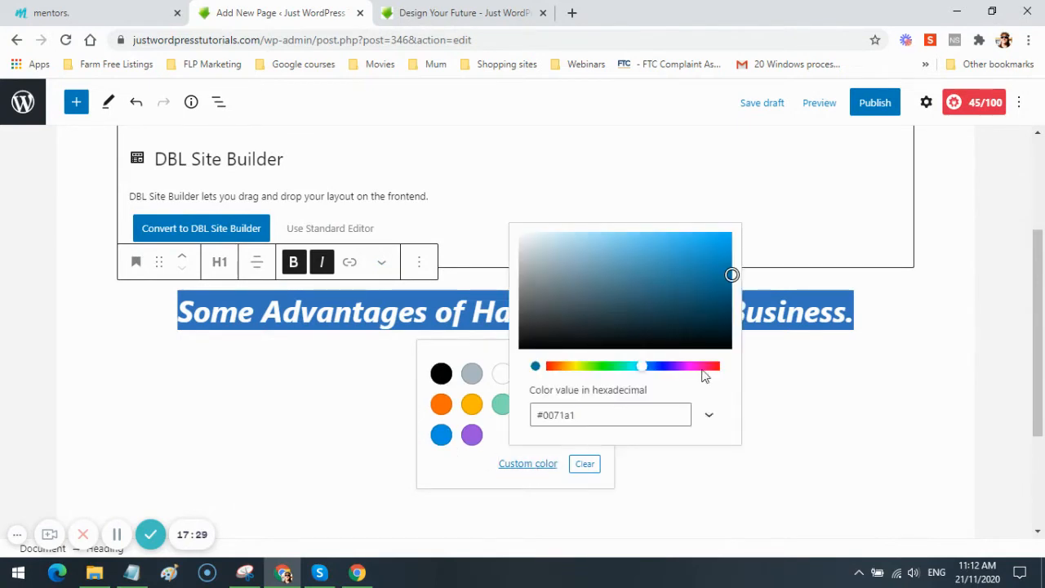
pyautogui.click(720, 307)
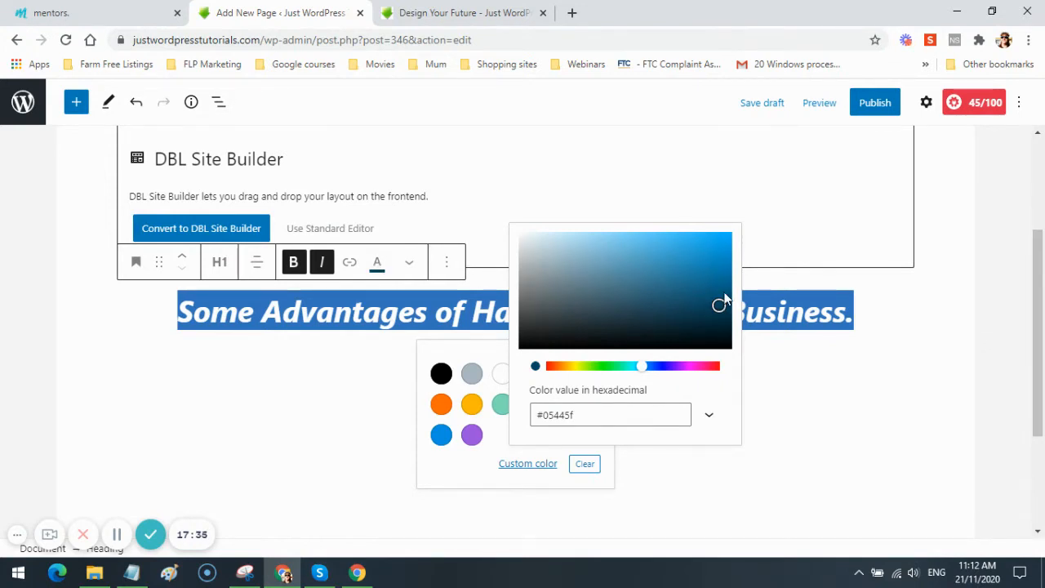
pyautogui.click(726, 301)
pyautogui.click(727, 309)
pyautogui.click(723, 307)
pyautogui.click(722, 290)
pyautogui.click(726, 278)
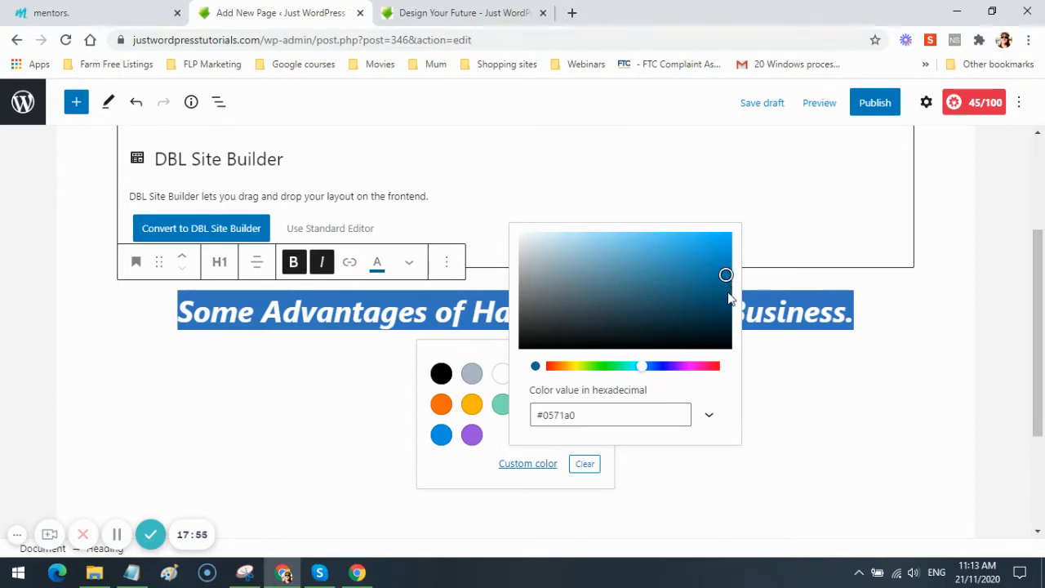
pyautogui.click(728, 293)
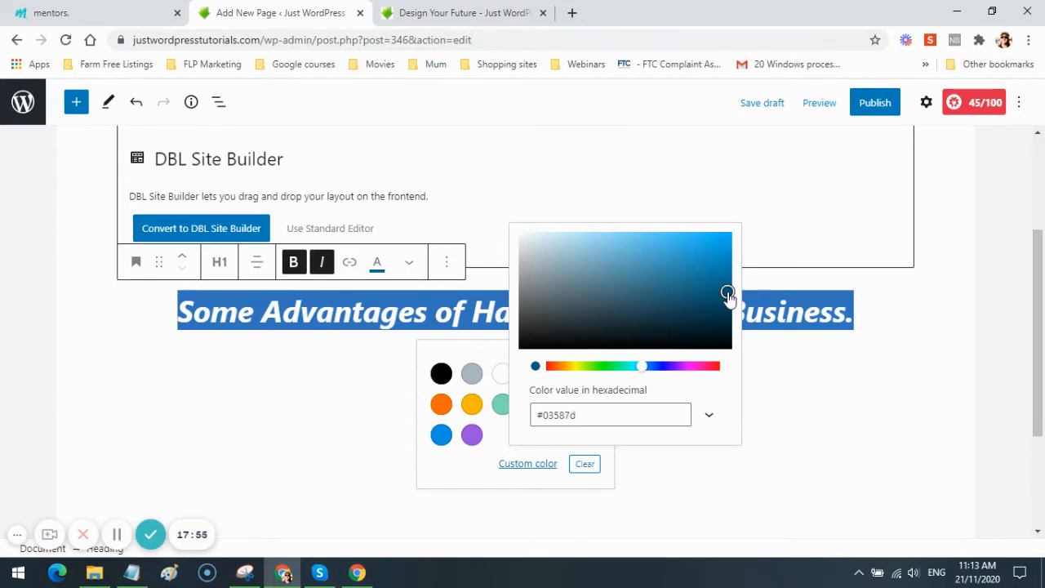
pyautogui.click(710, 417)
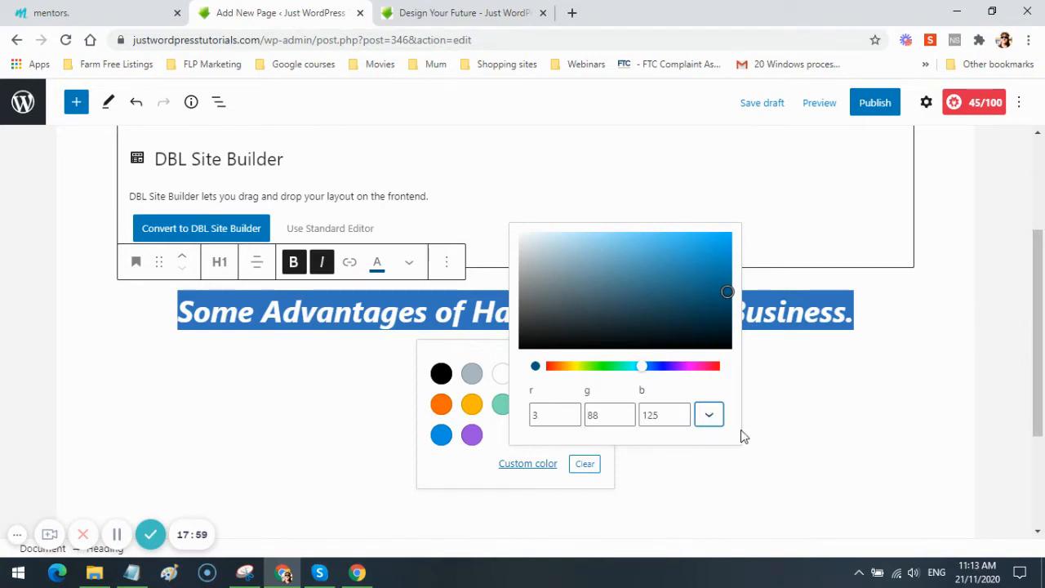
pyautogui.click(710, 417)
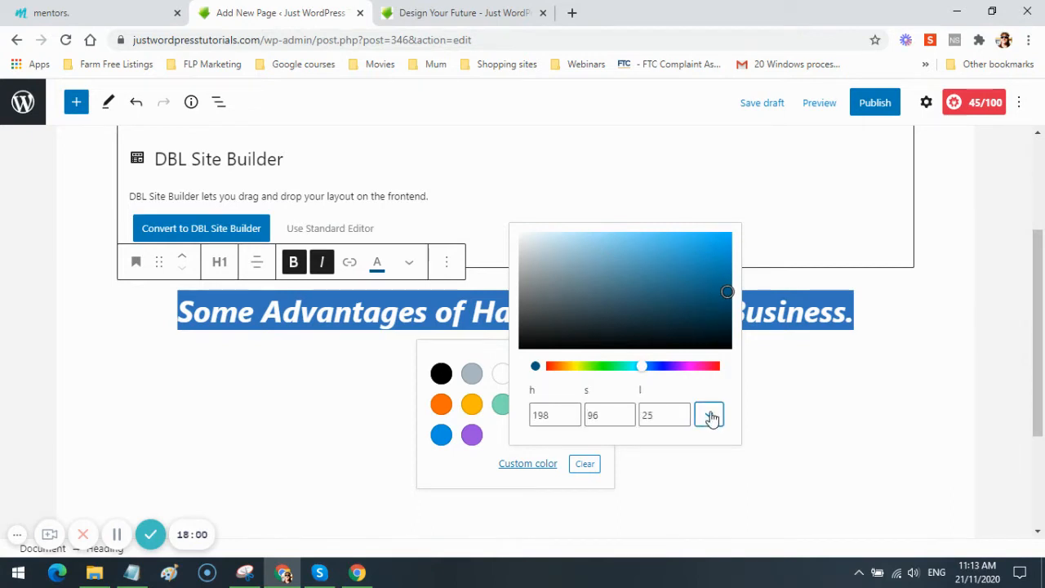
pyautogui.click(711, 484)
pyautogui.click(712, 484)
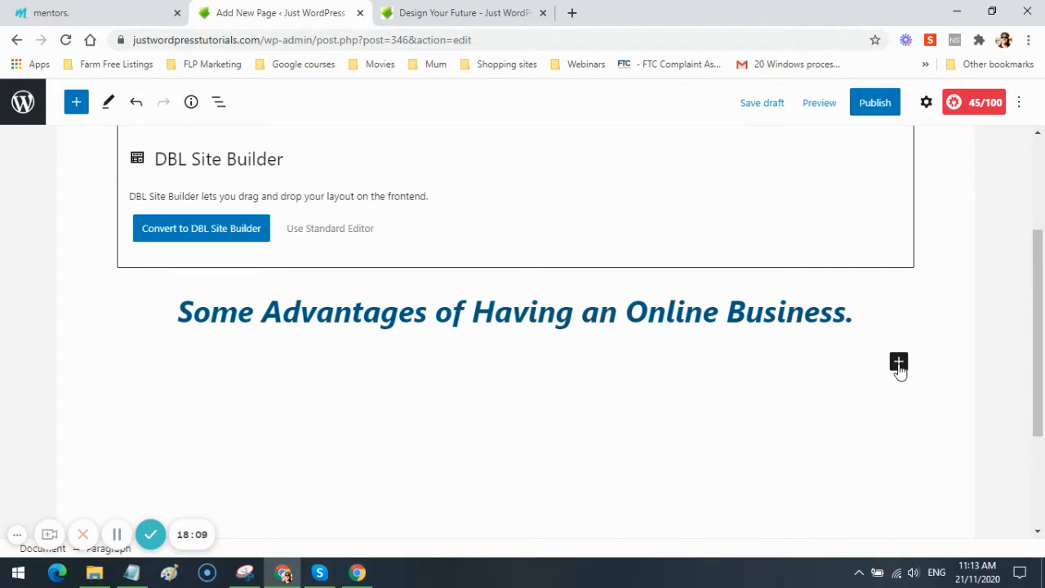
# - Insert a Columns block below the heading from the full block library, using the 50 / 50 variation
pyautogui.click(899, 363)
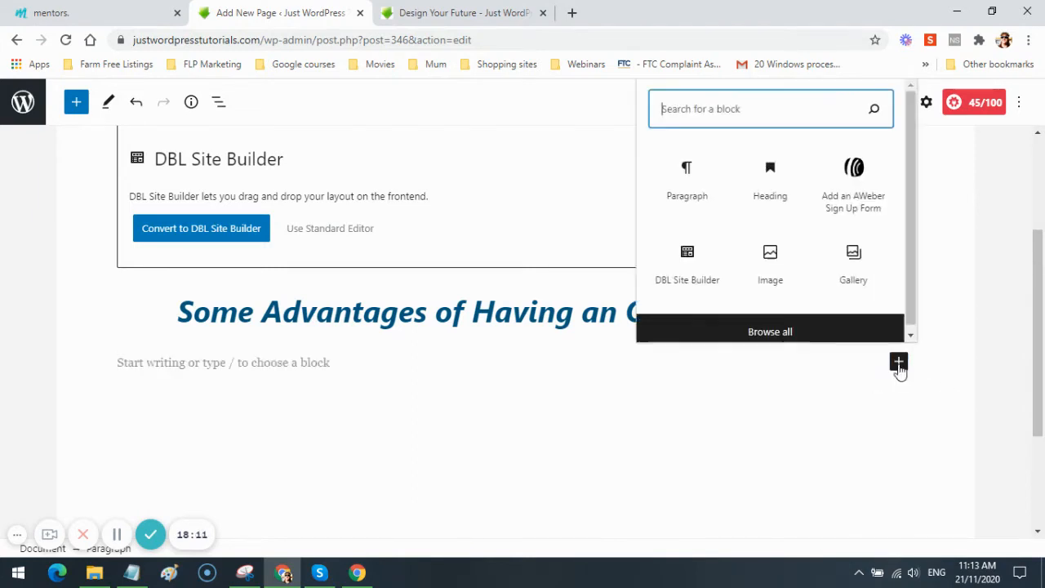
pyautogui.click(756, 331)
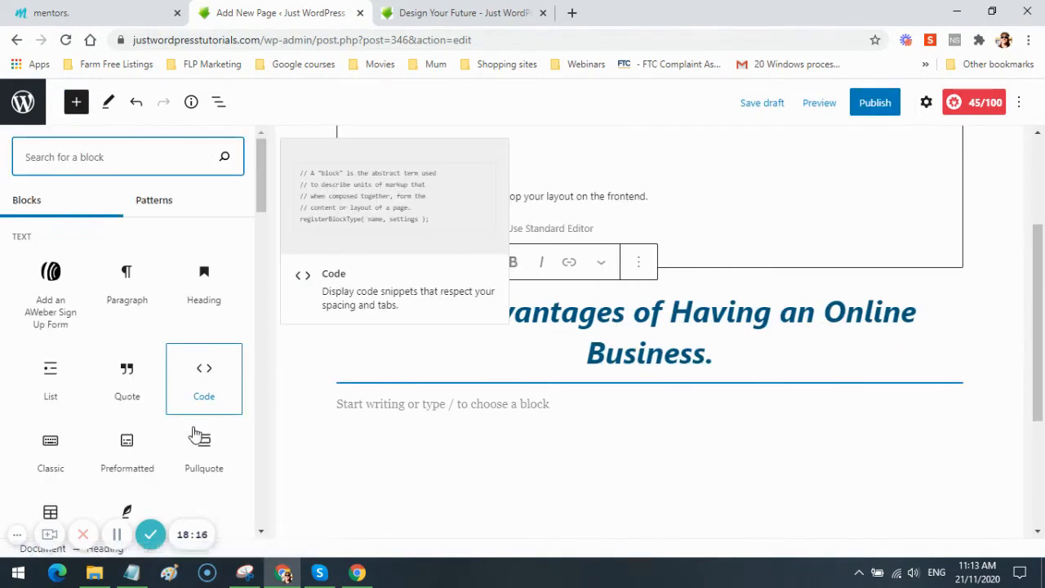
pyautogui.moveTo(257, 189); pyautogui.dragTo(257, 285)
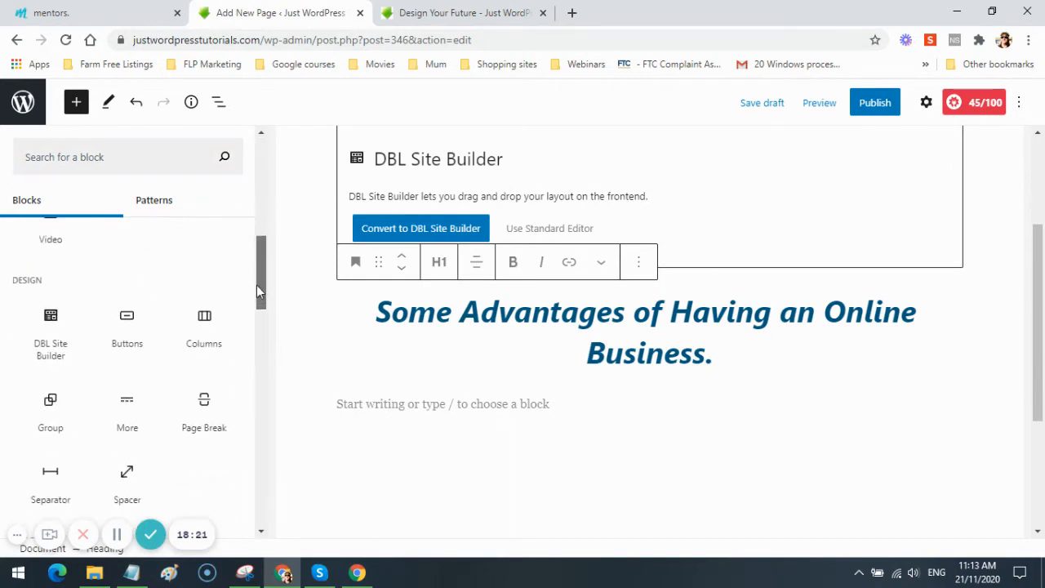
pyautogui.moveTo(201, 335)
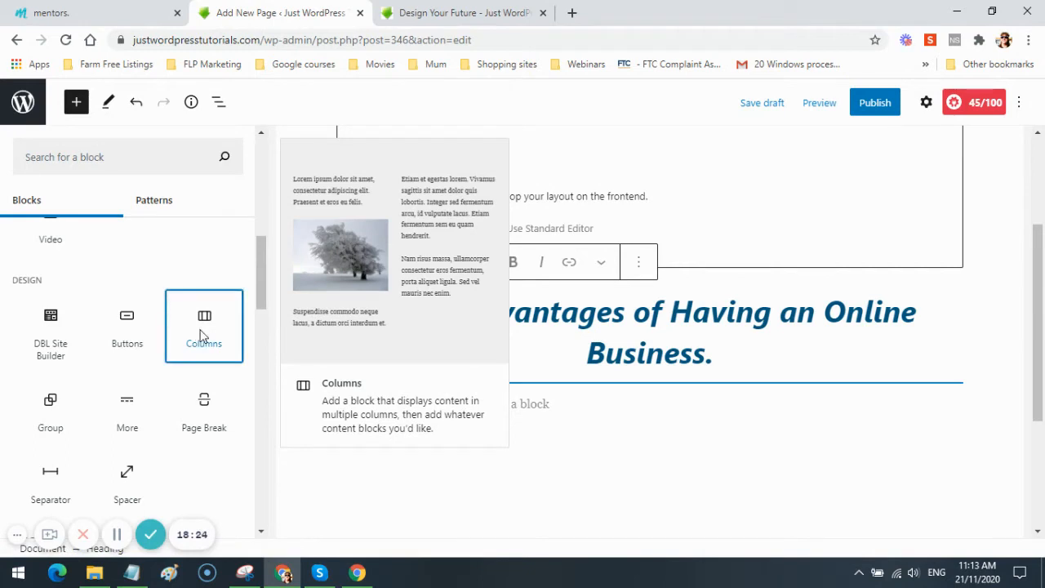
pyautogui.click(201, 335)
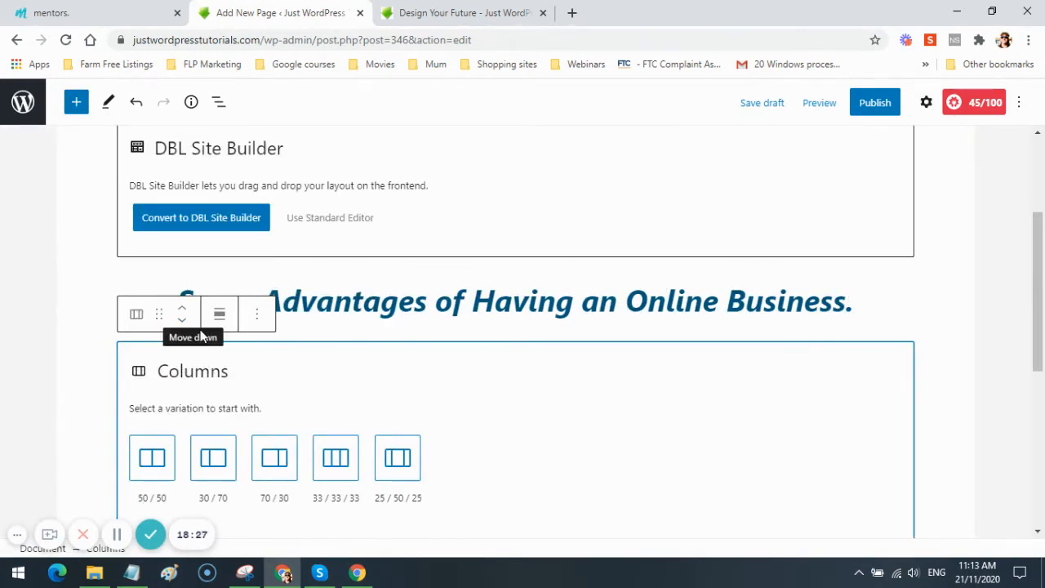
pyautogui.click(151, 462)
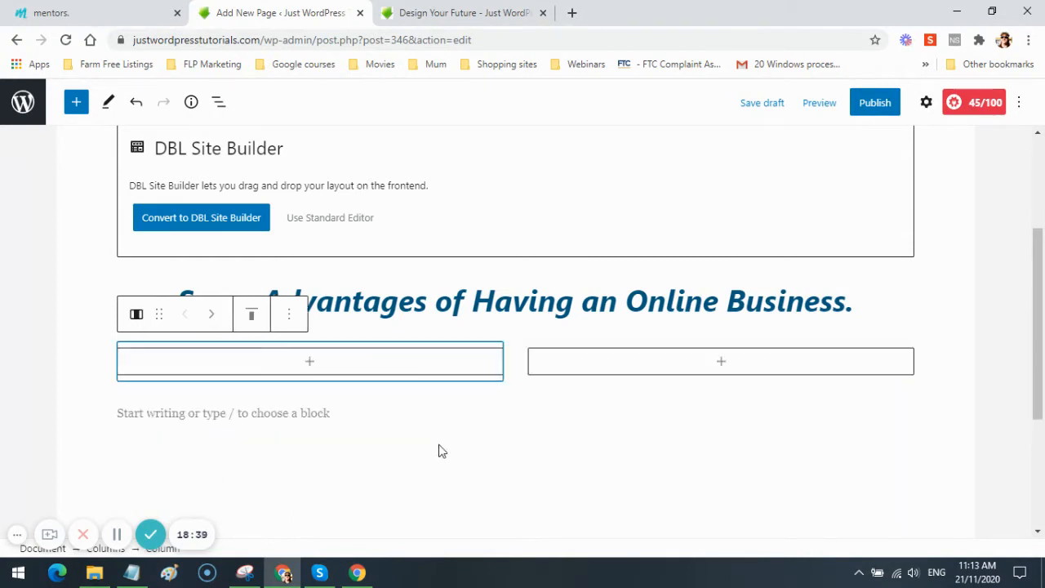
# - Search the block inserter for "video" and add a YouTube block to the empty first column
pyautogui.click(311, 363)
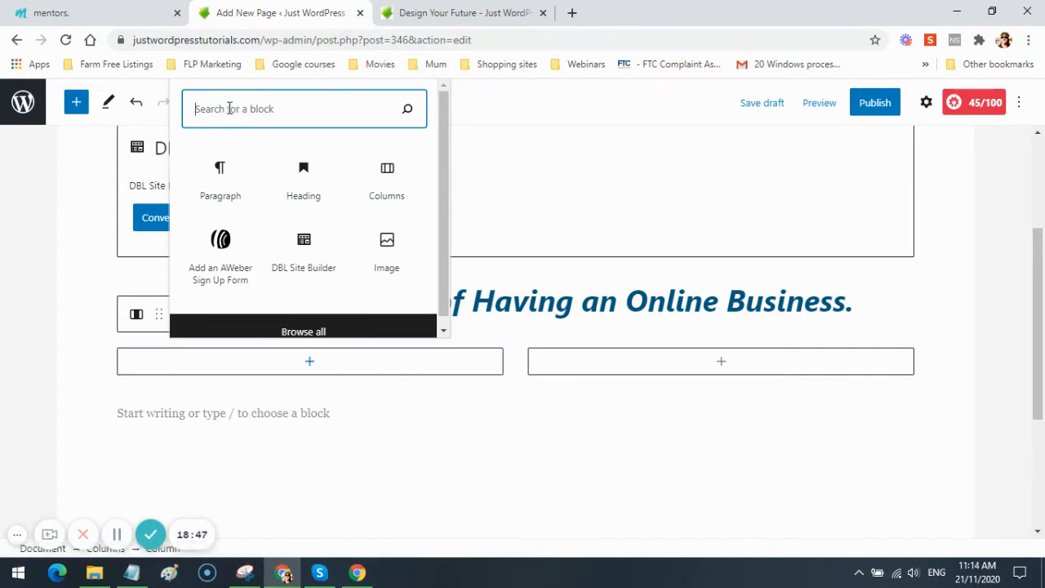
pyautogui.write('video')
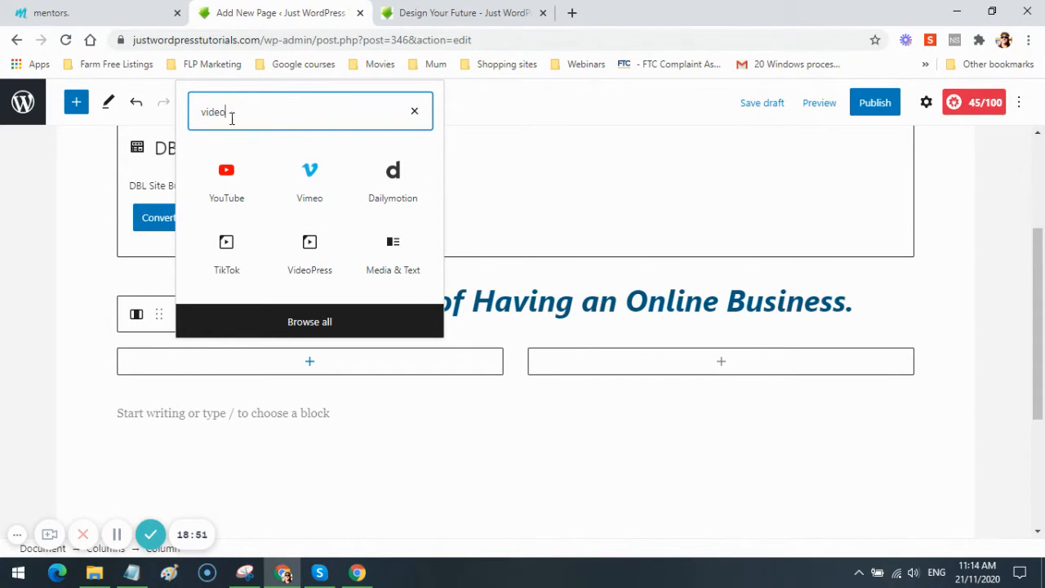
pyautogui.click(226, 178)
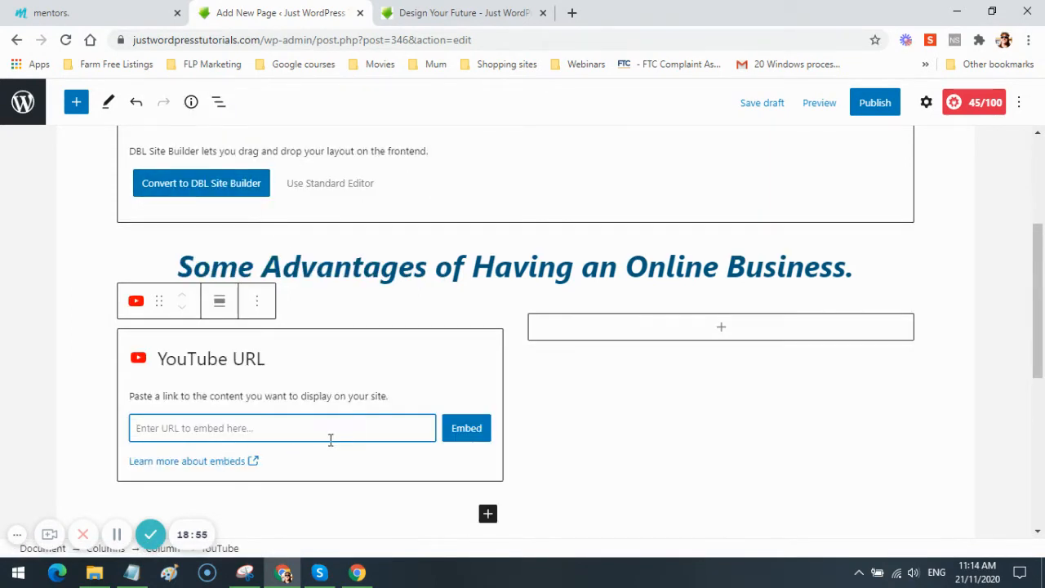
# - Copy the video's URL from the Design Your Future page and embed it in the YouTube block
pyautogui.click(460, 14)
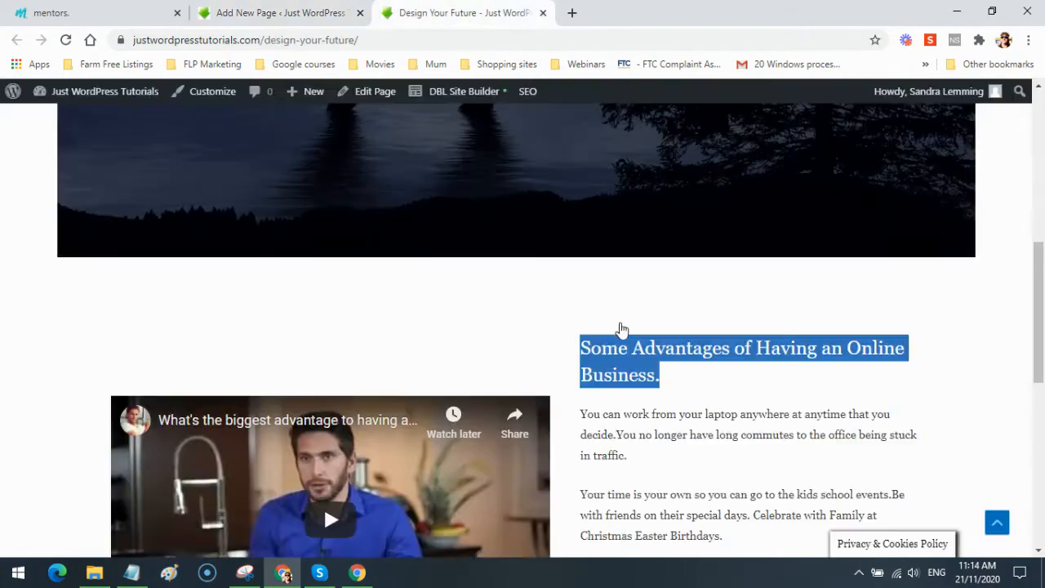
pyautogui.scroll(-3, 486, 419)
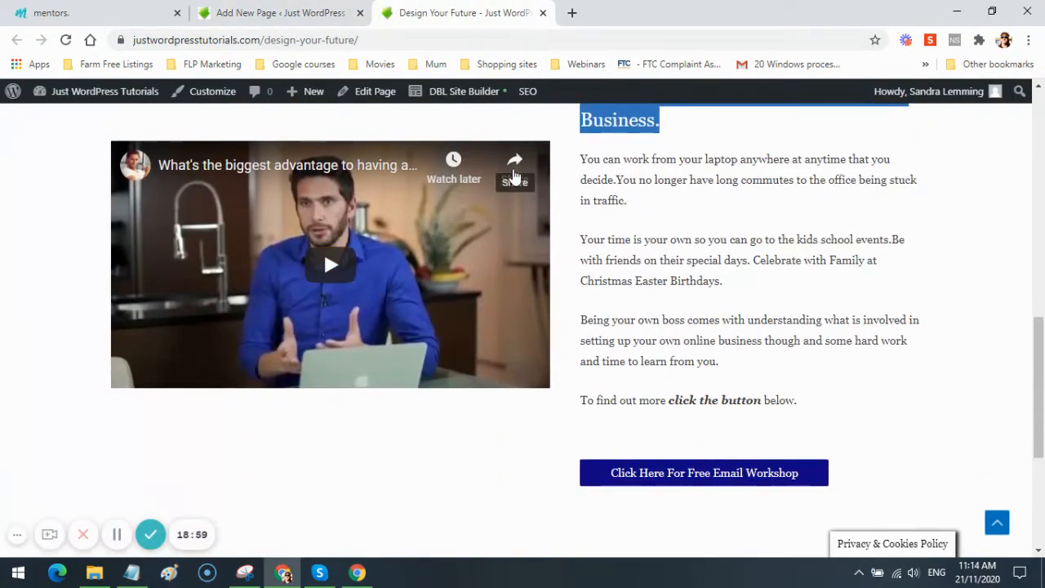
pyautogui.rightClick(515, 175)
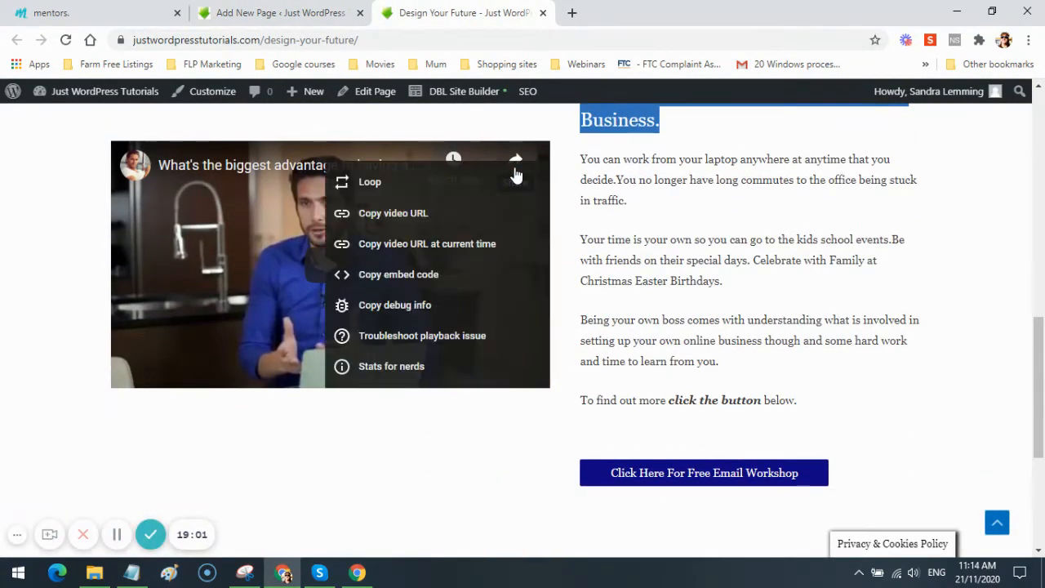
pyautogui.click(406, 213)
pyautogui.click(264, 15)
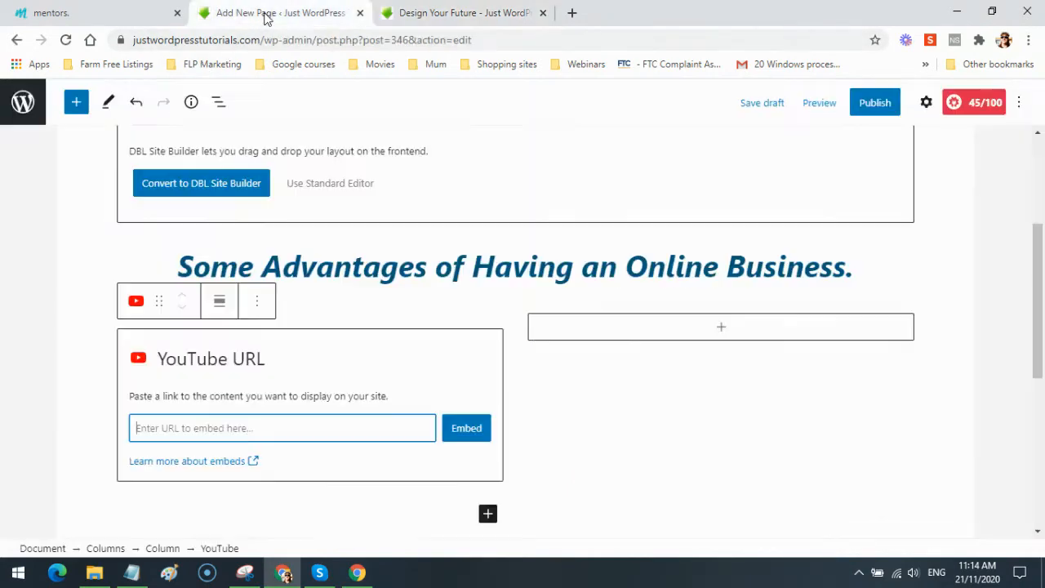
pyautogui.rightClick(151, 431)
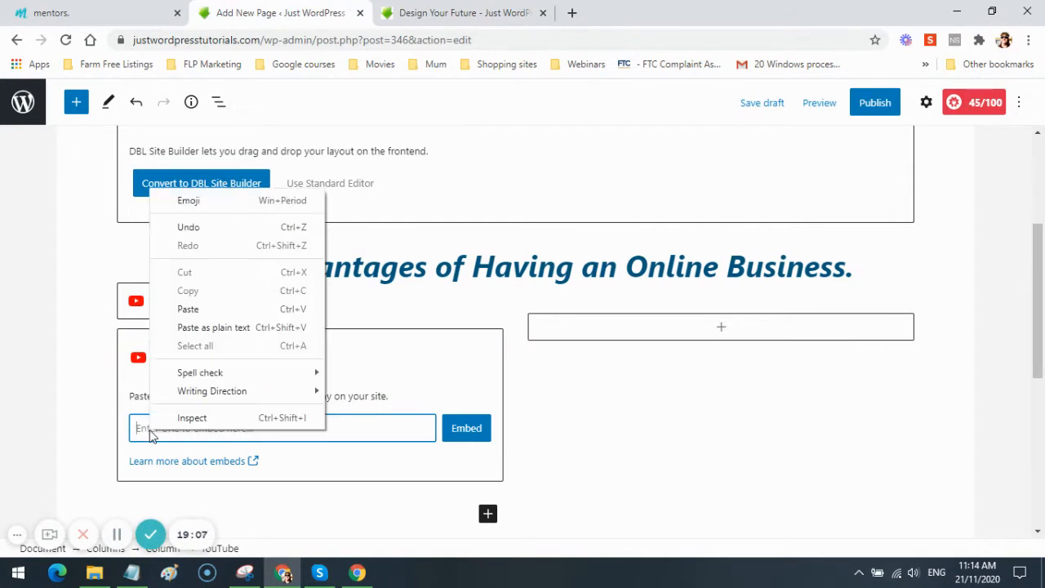
pyautogui.click(188, 309)
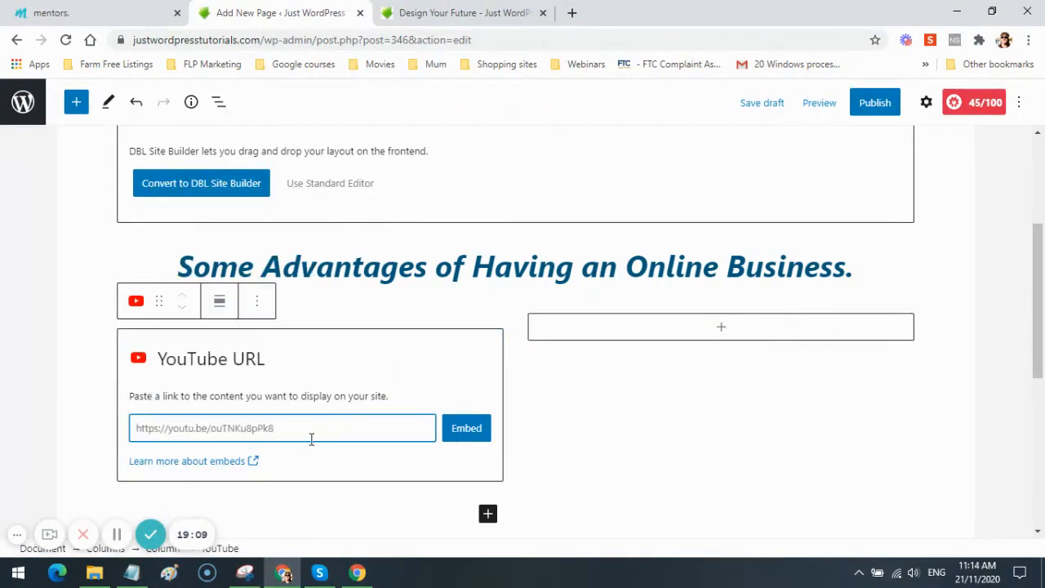
pyautogui.click(470, 435)
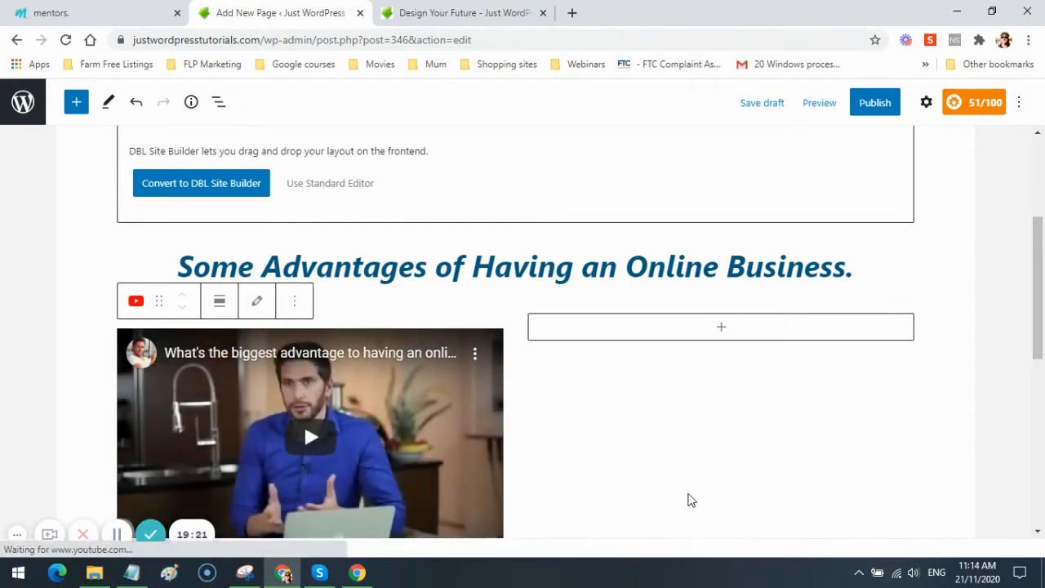
# - Add a Paragraph block to the second column and paste the body text beside the video on the Design Your Future page as plain text
pyautogui.click(722, 329)
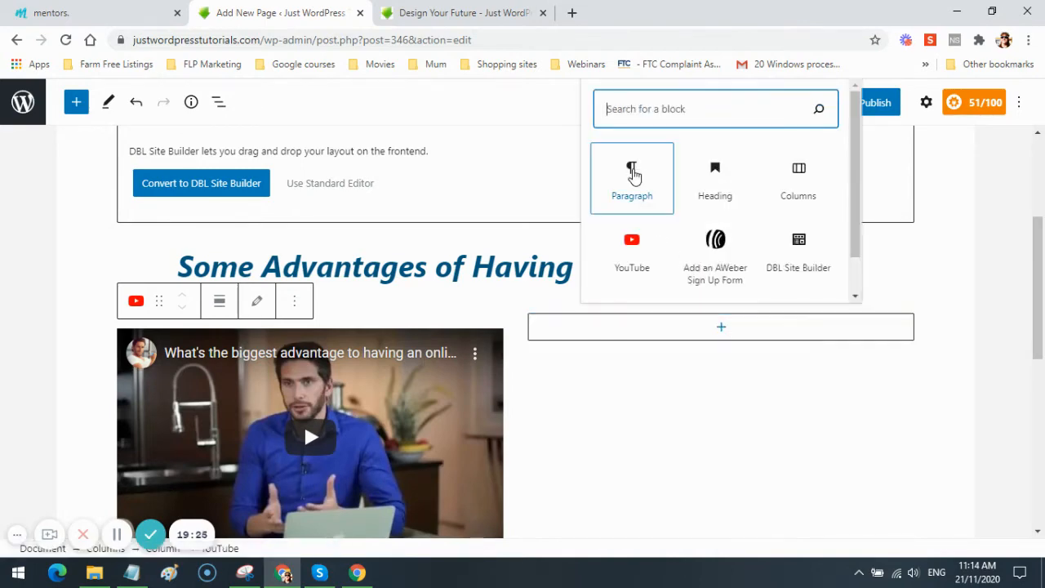
pyautogui.click(635, 175)
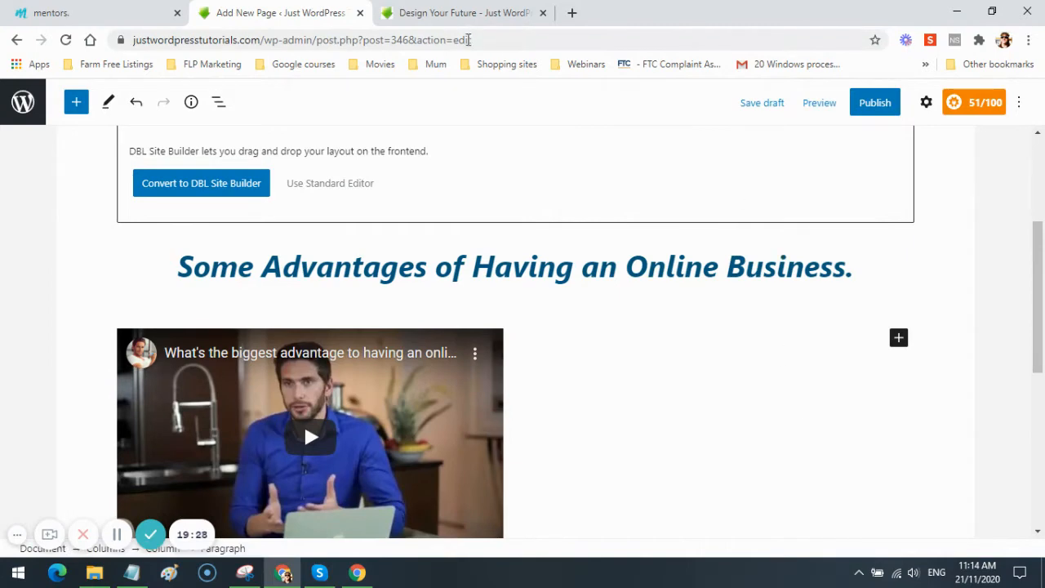
pyautogui.click(469, 15)
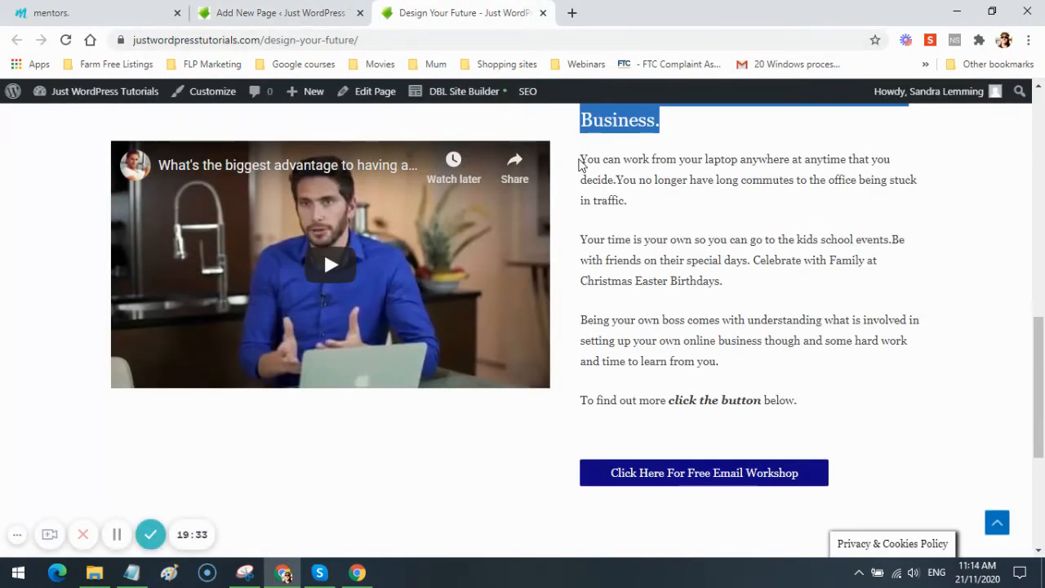
pyautogui.moveTo(582, 159); pyautogui.dragTo(803, 401)
pyautogui.rightClick(674, 270)
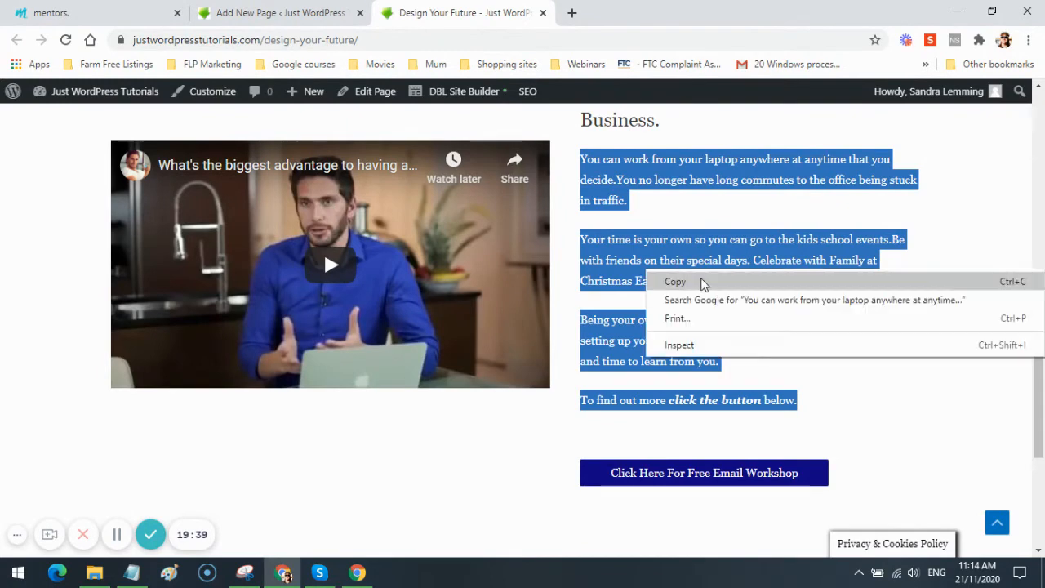
pyautogui.click(702, 283)
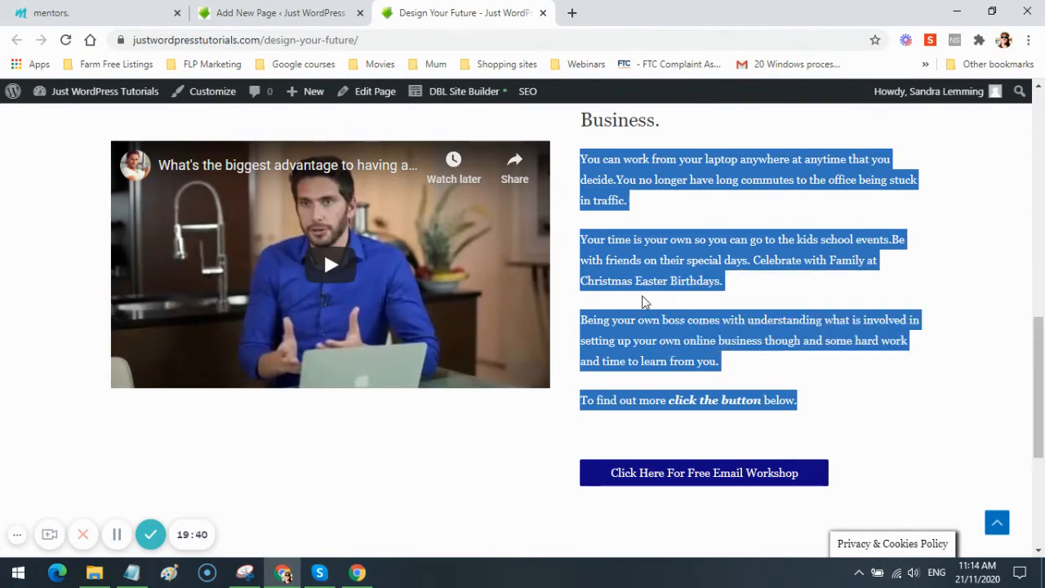
pyautogui.click(274, 17)
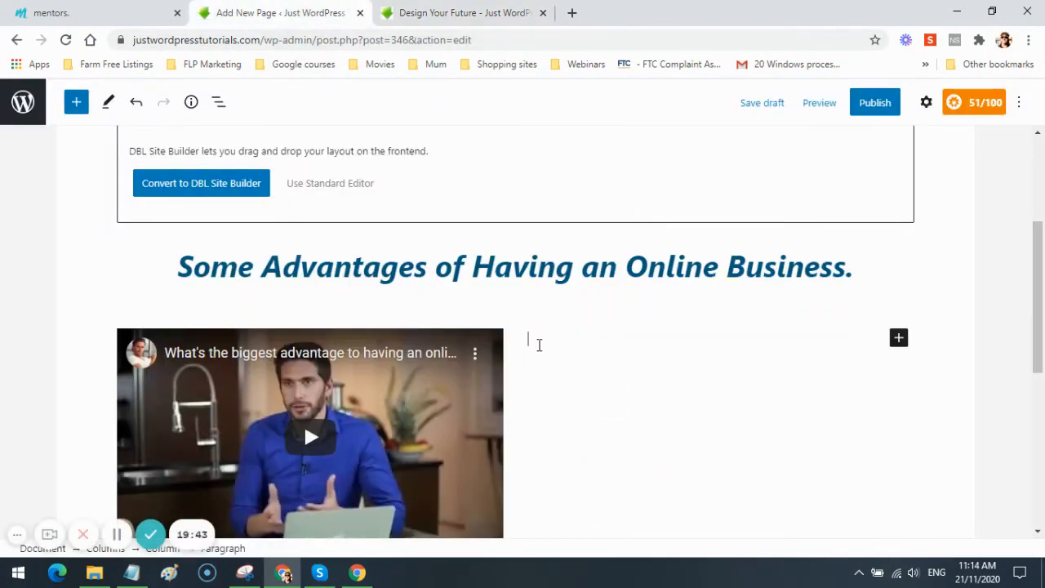
pyautogui.rightClick(538, 344)
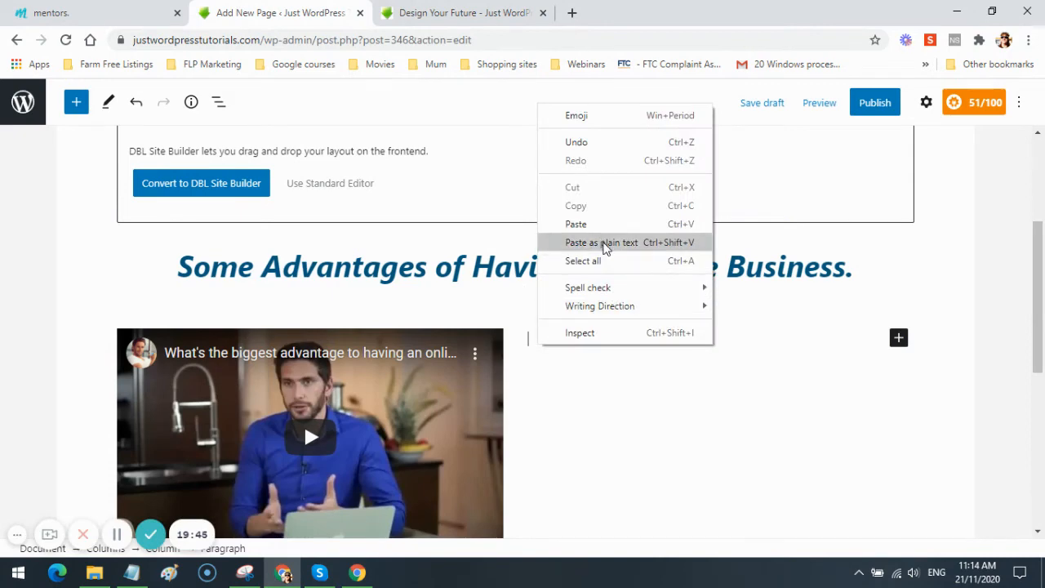
pyautogui.click(608, 243)
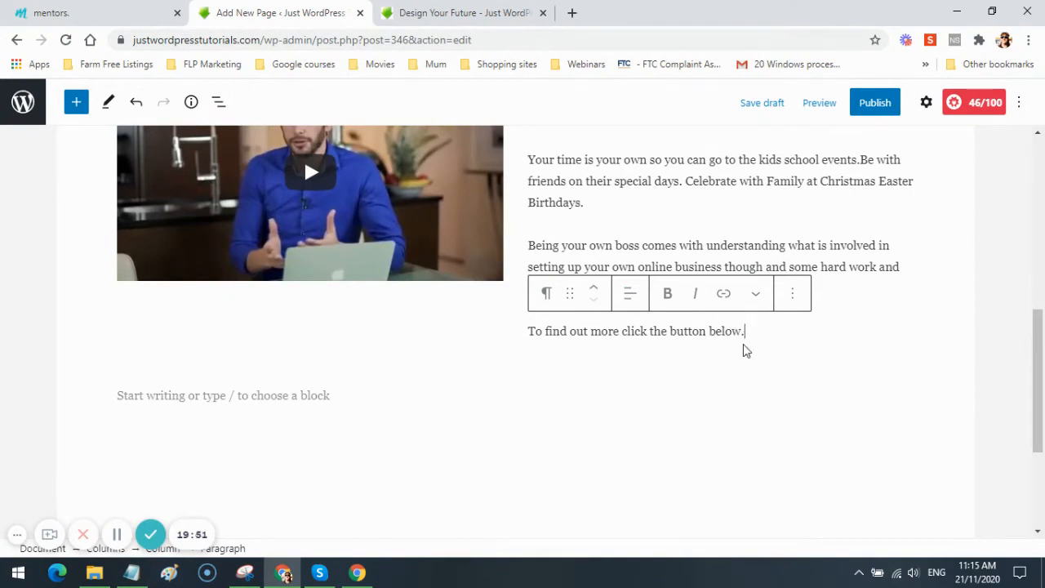
# - Apply spelling suggestions in the pasted text, changing "events.Be" to "events. BE" and "decide.You" to "decide. You"
pyautogui.scroll(2, 796, 353)
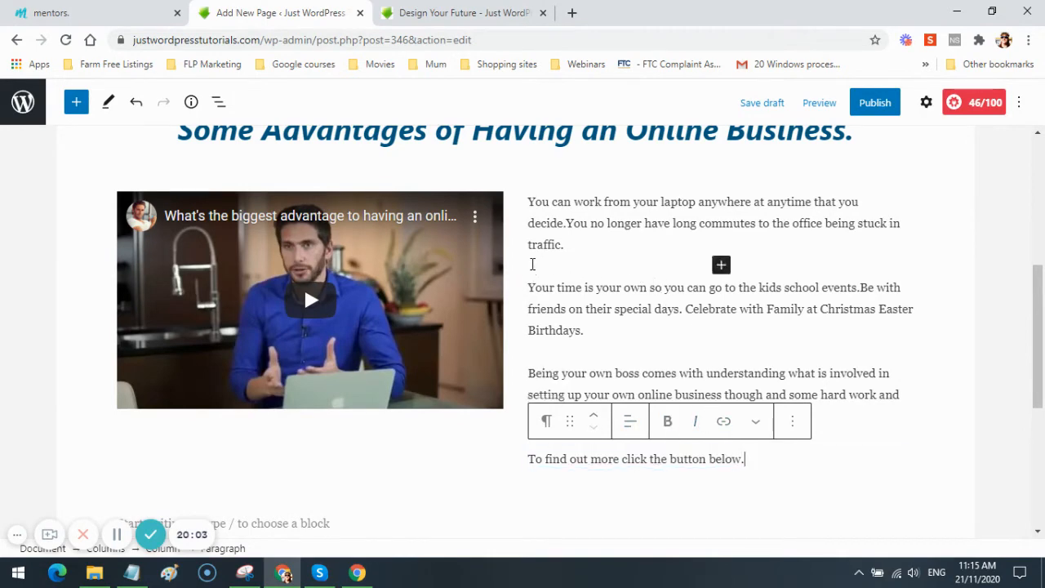
pyautogui.click(543, 270)
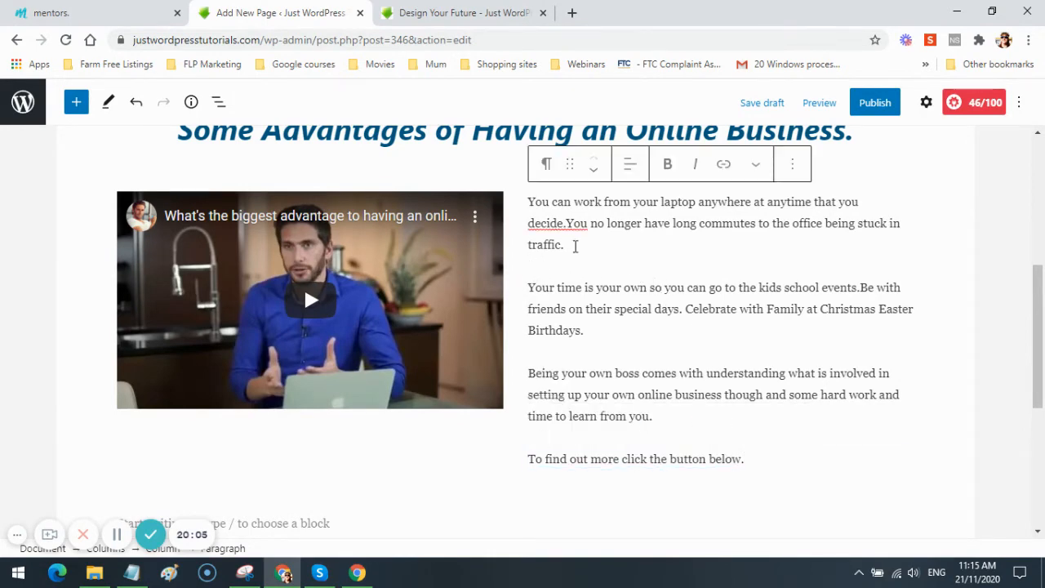
pyautogui.click(530, 285)
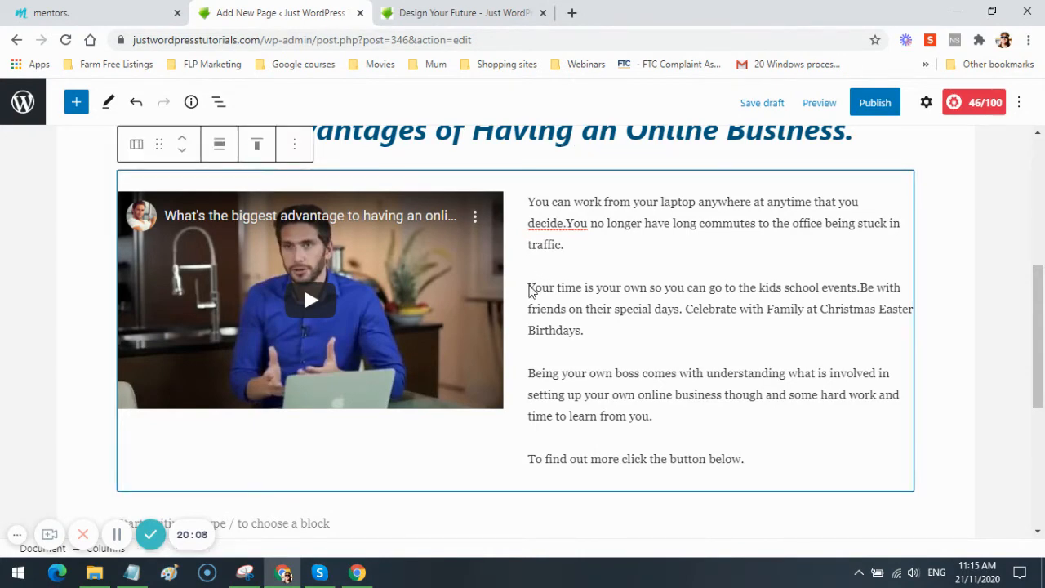
pyautogui.click(530, 285)
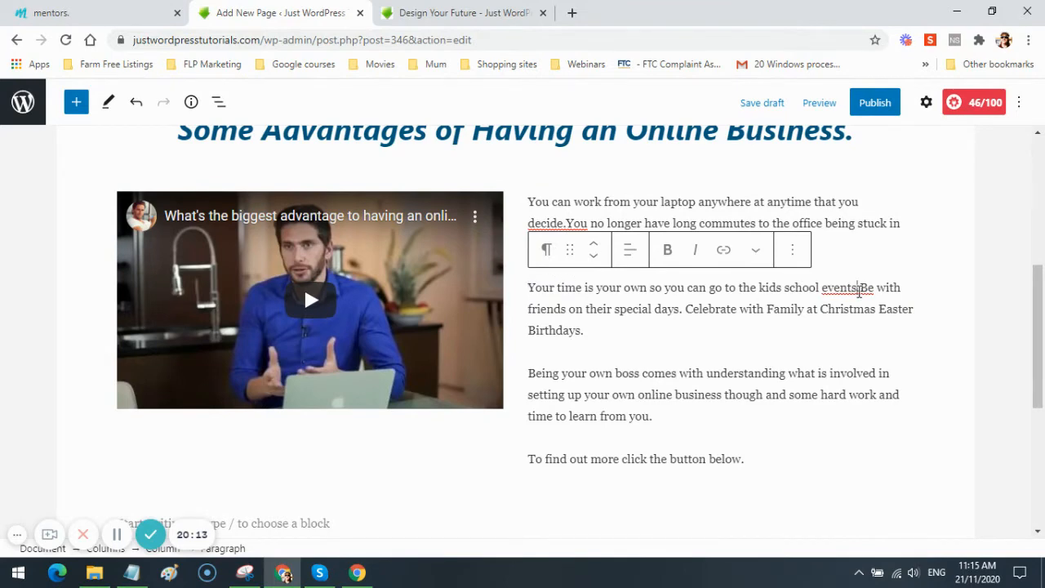
pyautogui.rightClick(856, 292)
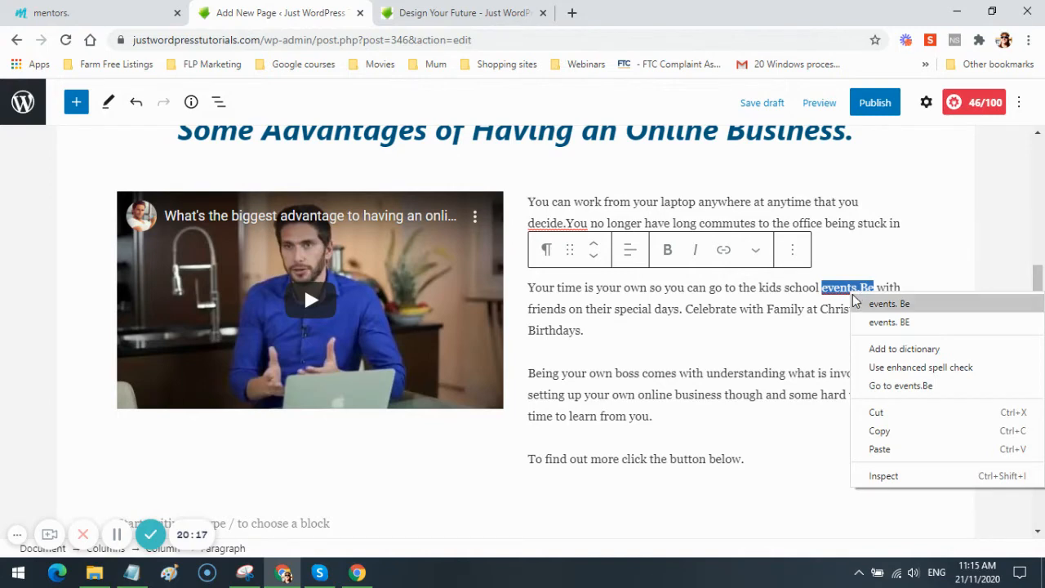
pyautogui.click(893, 323)
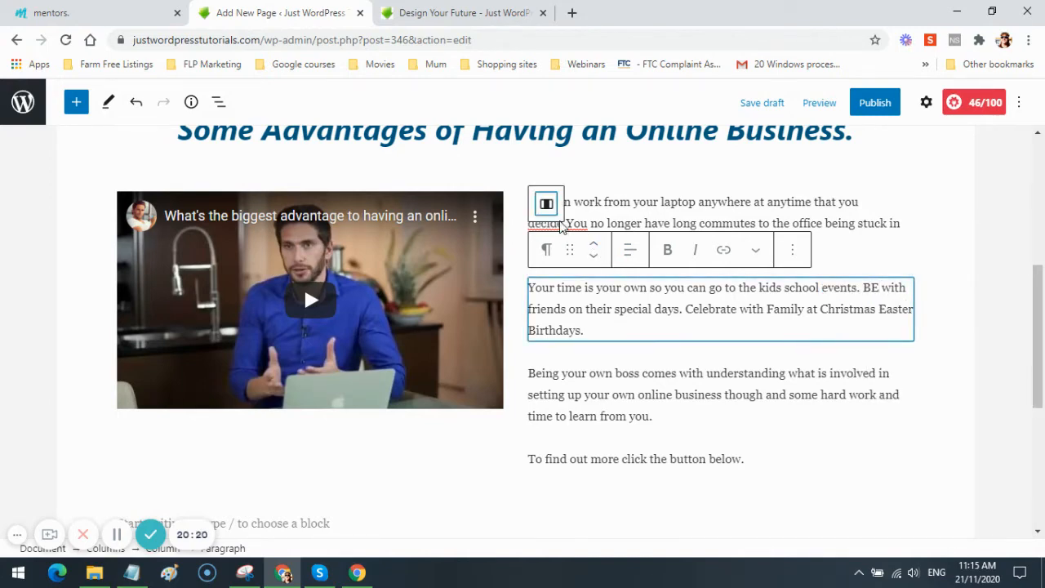
pyautogui.click(548, 204)
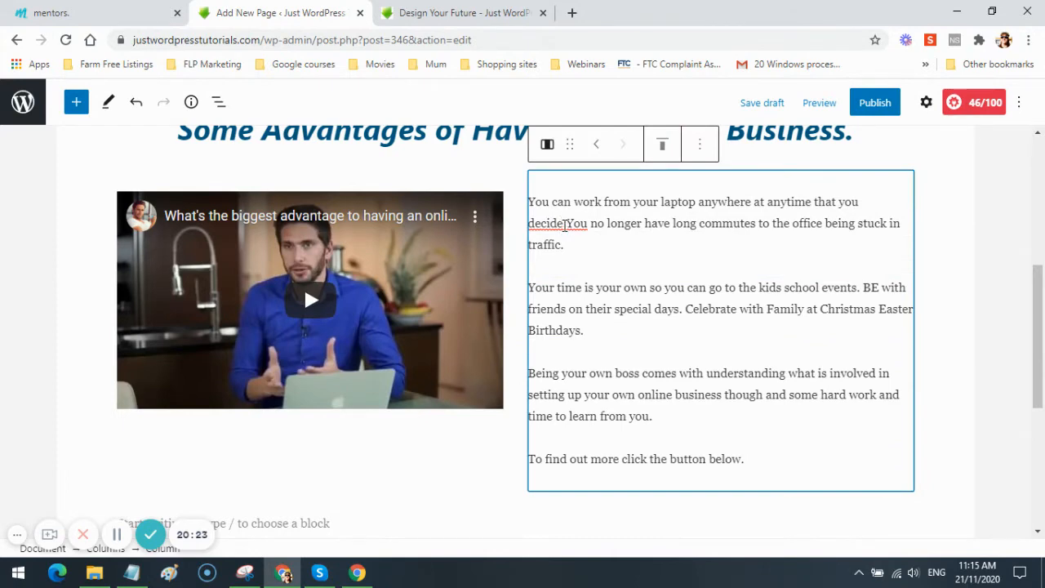
pyautogui.rightClick(564, 226)
pyautogui.click(610, 236)
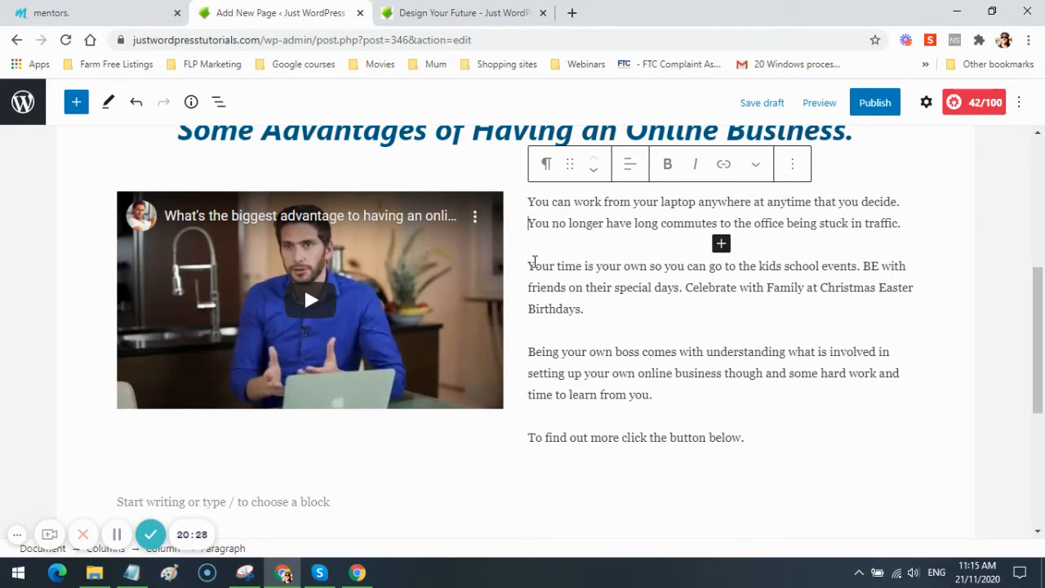
# - Delete the line "To find out more click the button below." from the end of the second column's text
pyautogui.click(530, 267)
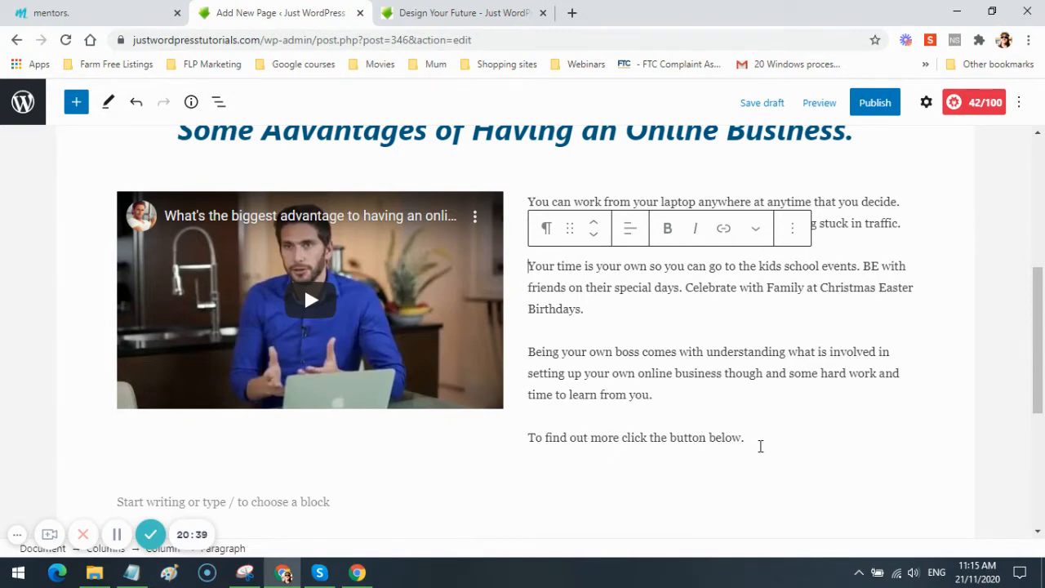
pyautogui.click(751, 438)
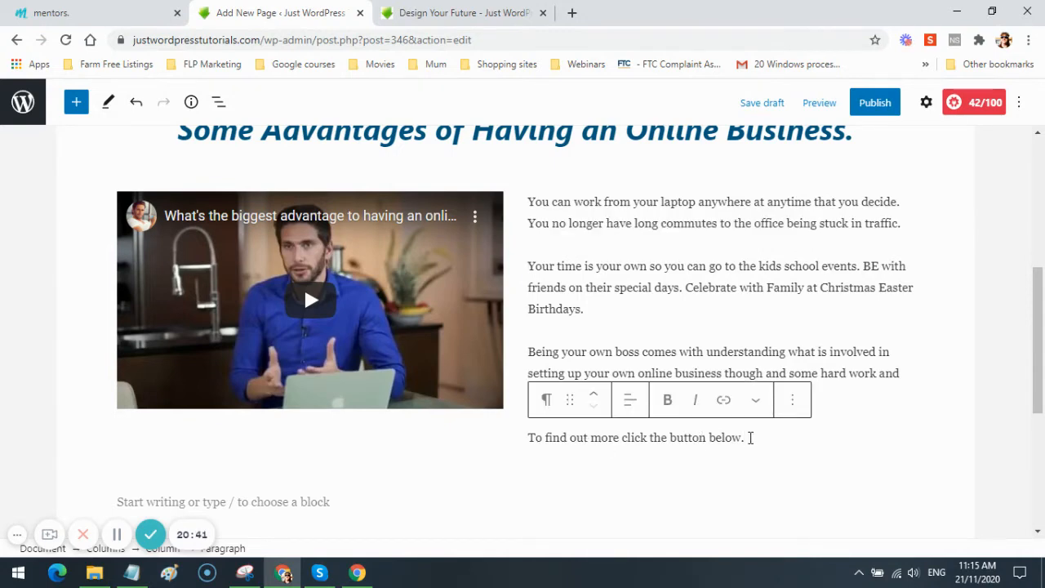
pyautogui.moveTo(744, 438); pyautogui.dragTo(528, 441)
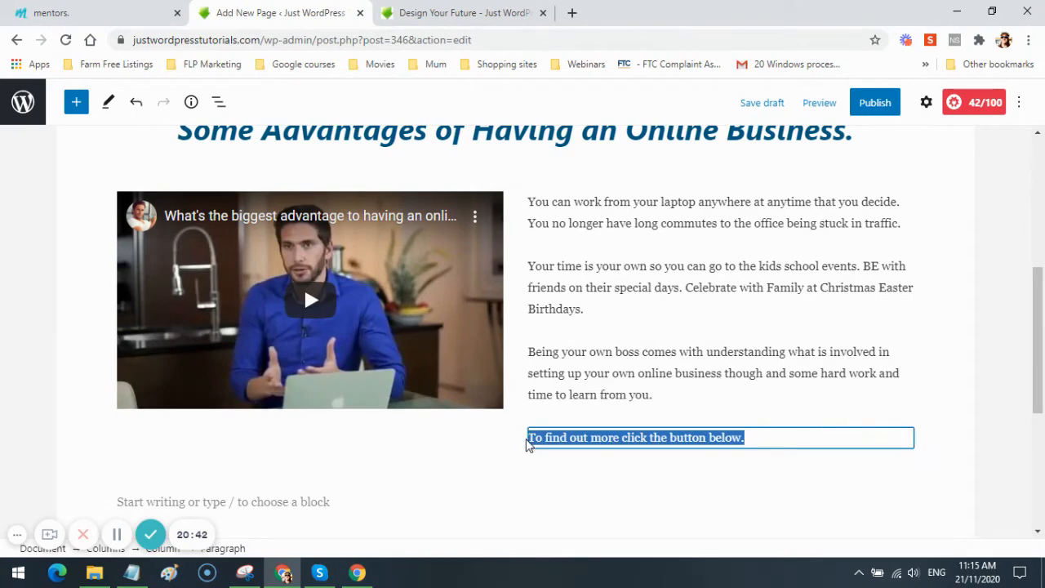
pyautogui.press('BackSpace')
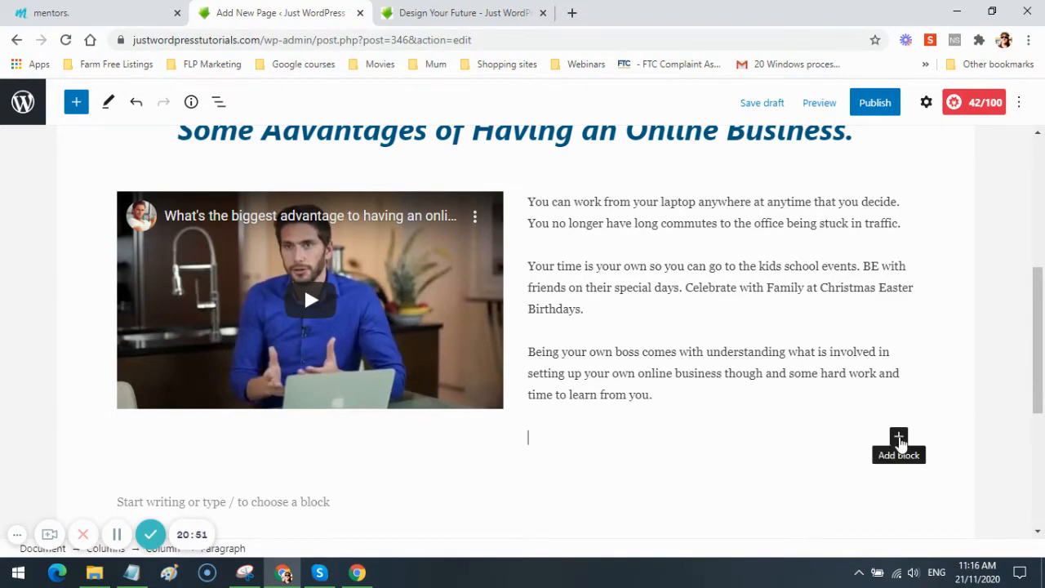
# - Insert a Columns block below the body text in the second column
pyautogui.click(898, 438)
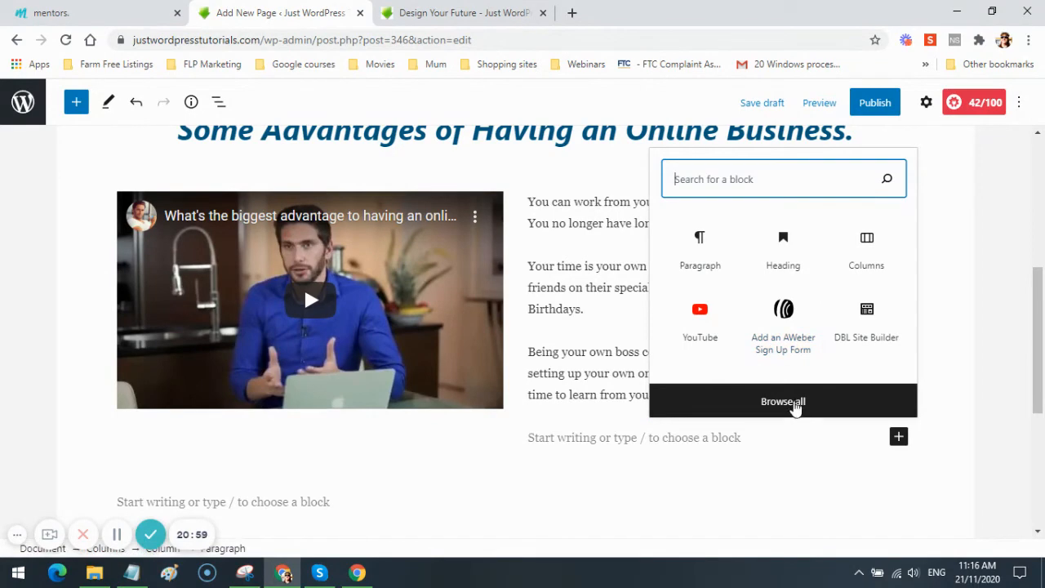
pyautogui.click(797, 408)
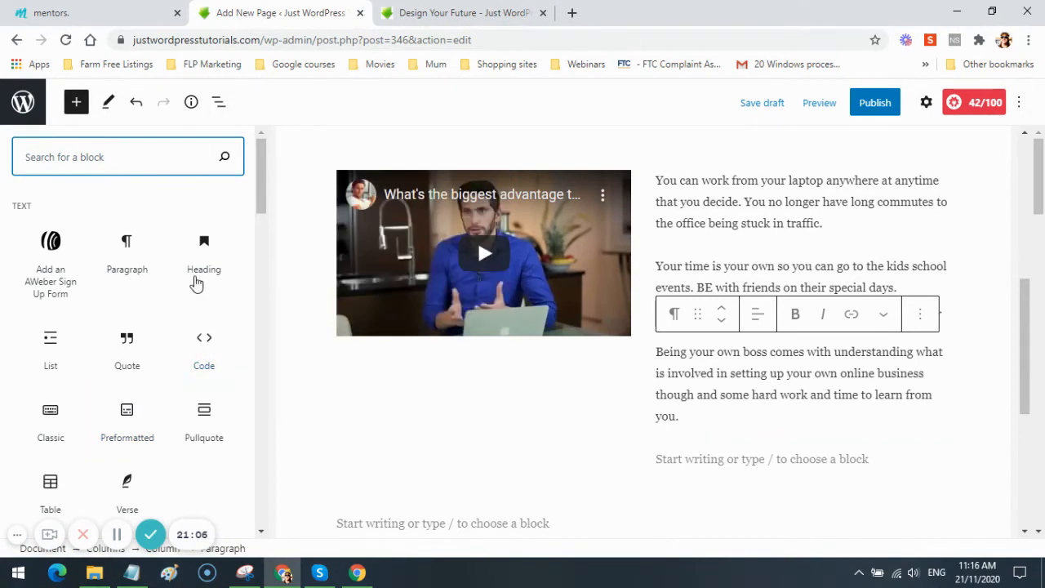
pyautogui.scroll(-3, 196, 287)
pyautogui.scroll(-3, 196, 294)
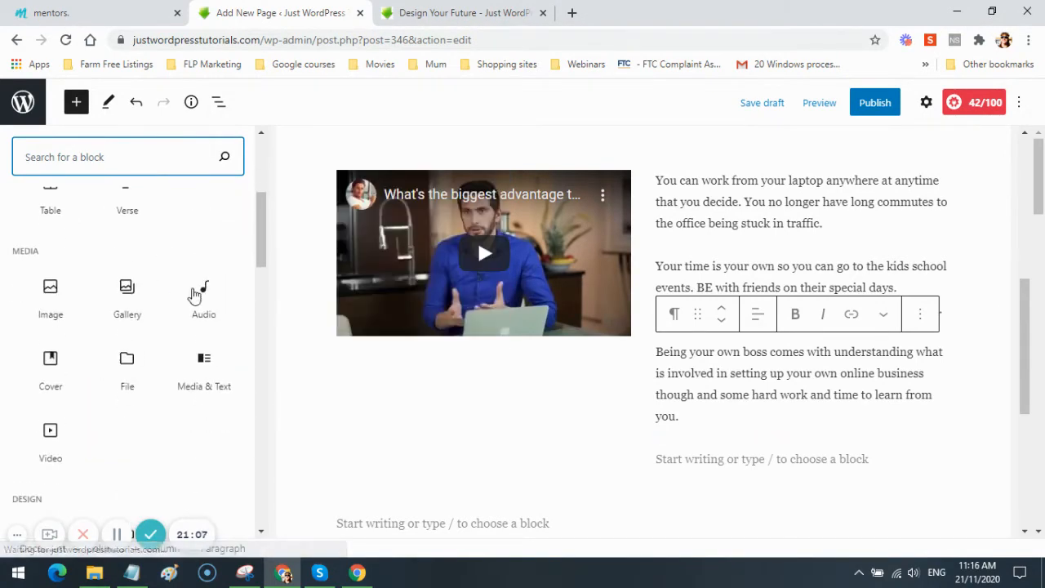
pyautogui.scroll(-2, 194, 294)
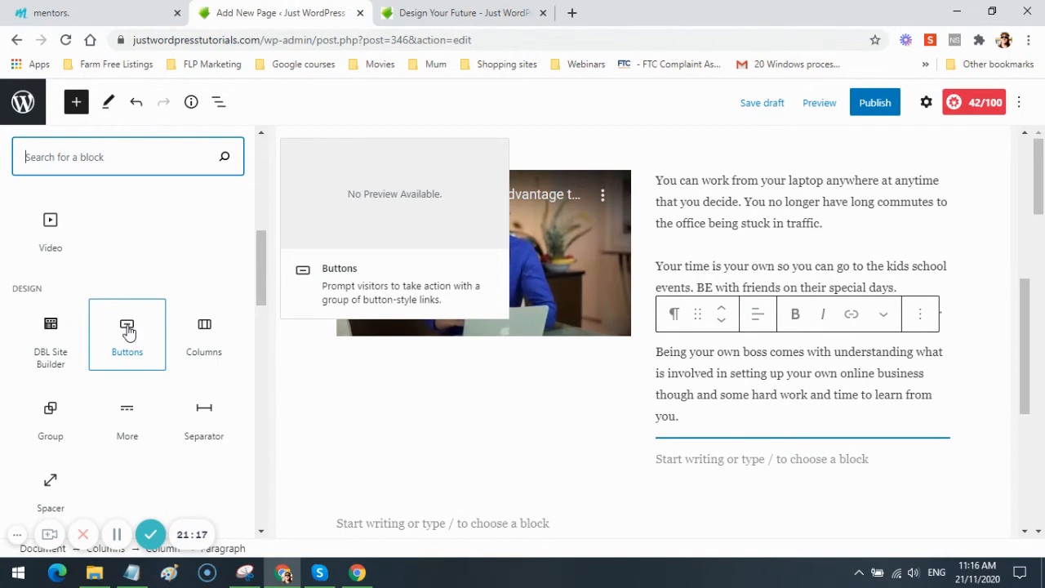
pyautogui.click(204, 335)
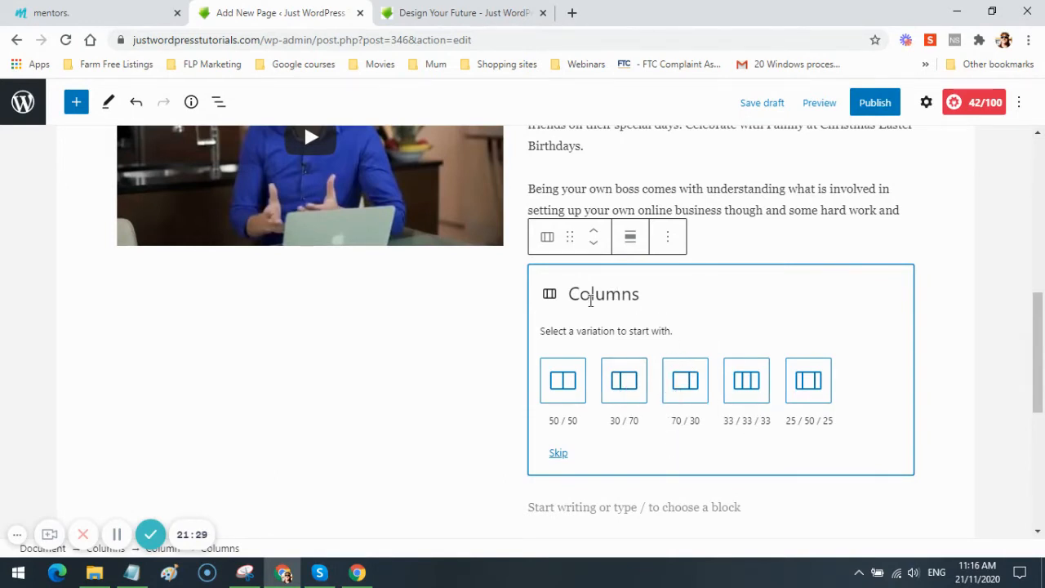
# - Remove the empty Columns block from the second column
pyautogui.click(668, 236)
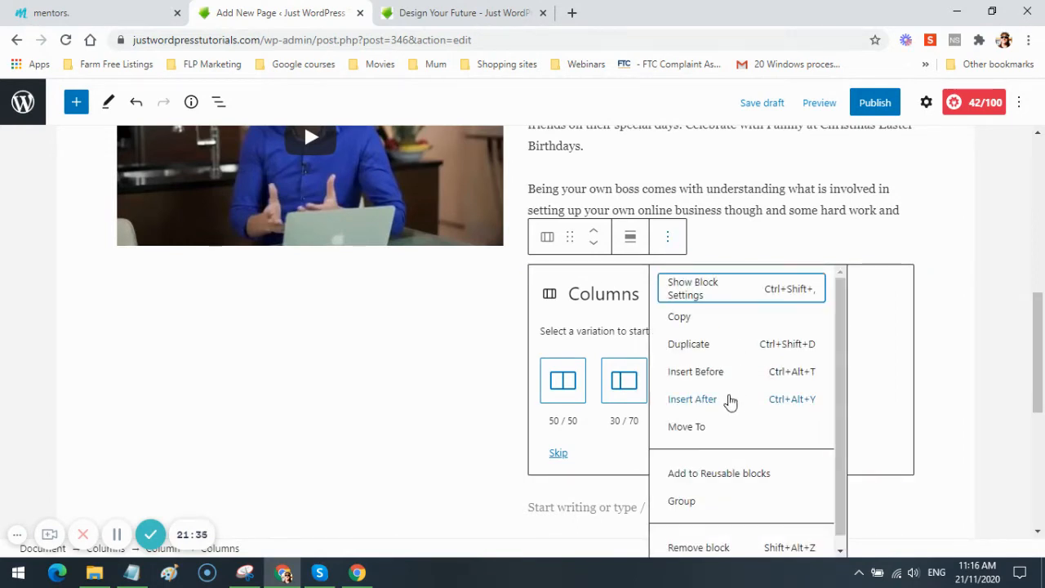
pyautogui.scroll(-3, 923, 457)
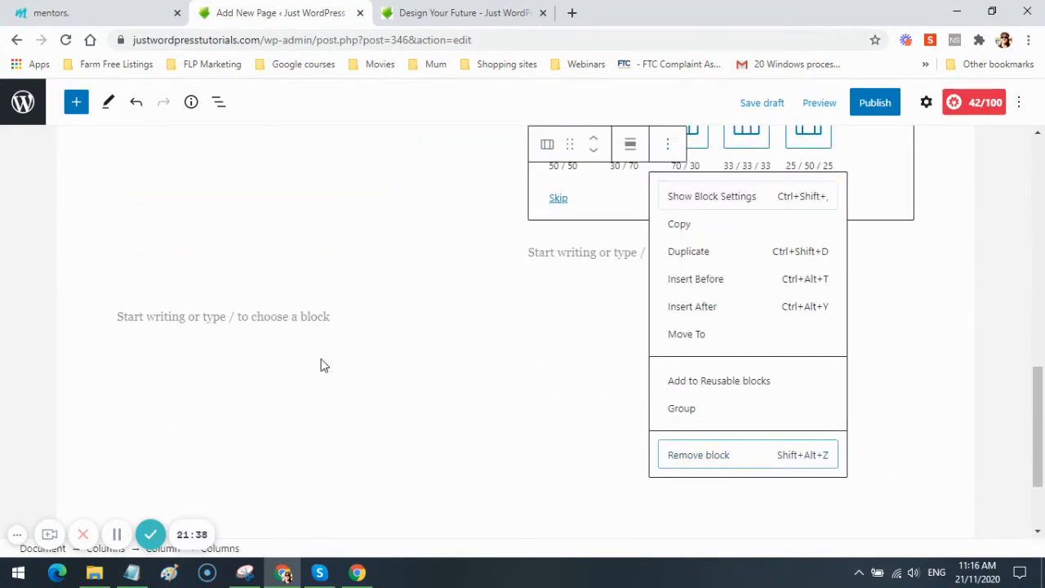
pyautogui.press('Return')
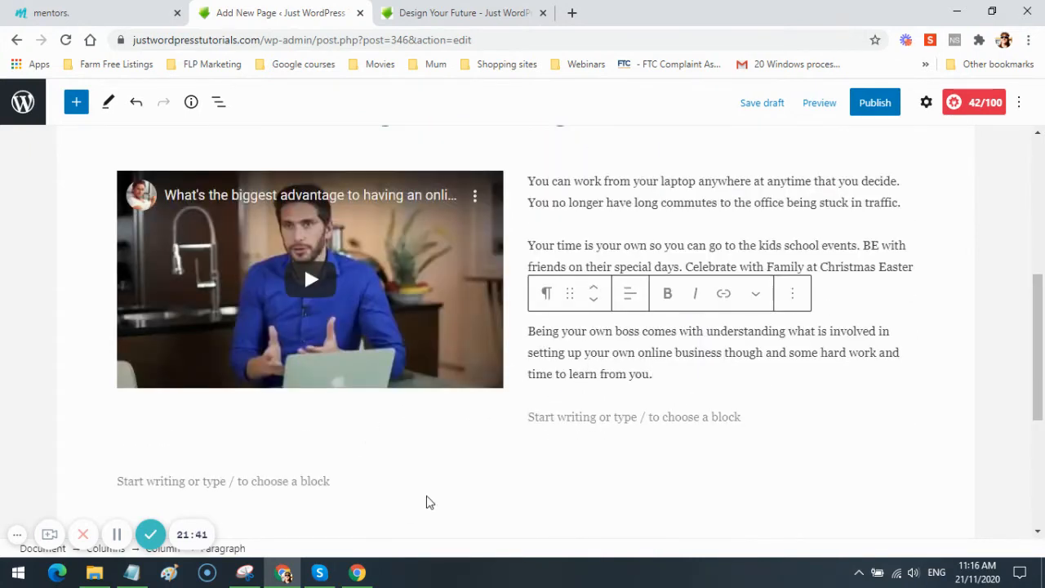
# - Add a Buttons block below the video and text columns and open the new button's additional text formatting options
pyautogui.scroll(-3, 426, 501)
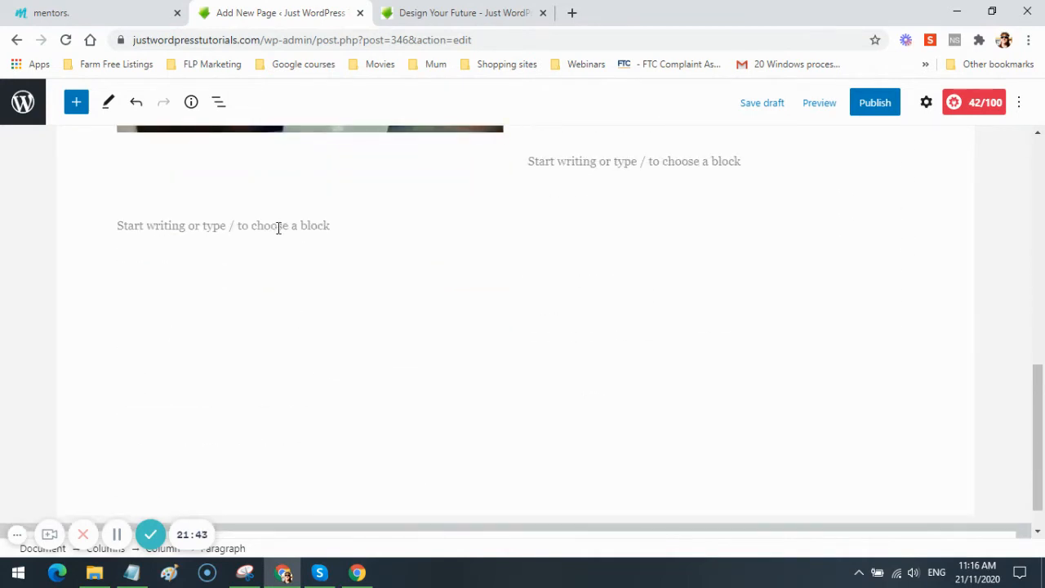
pyautogui.click(278, 228)
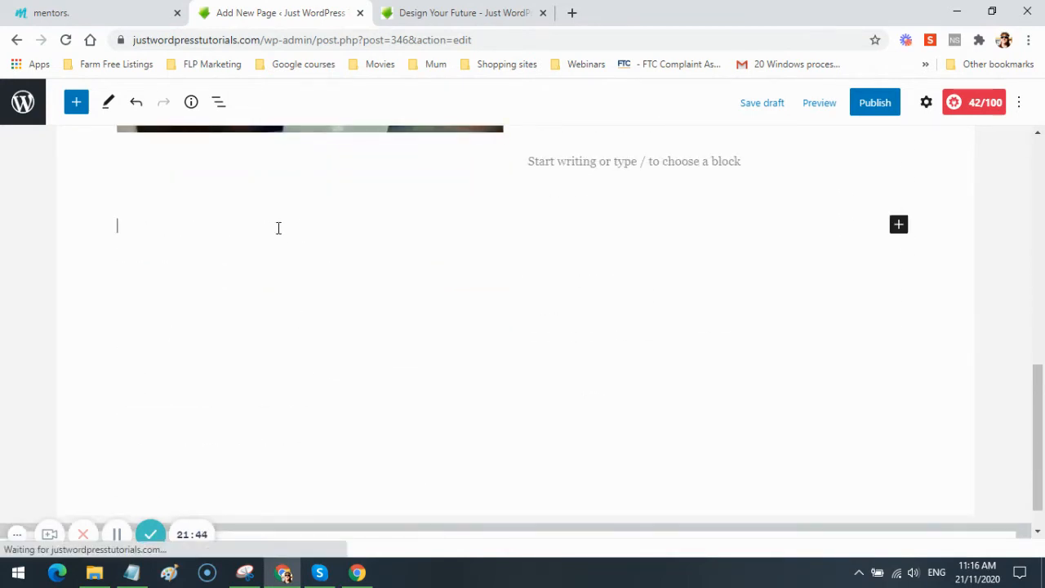
pyautogui.click(898, 226)
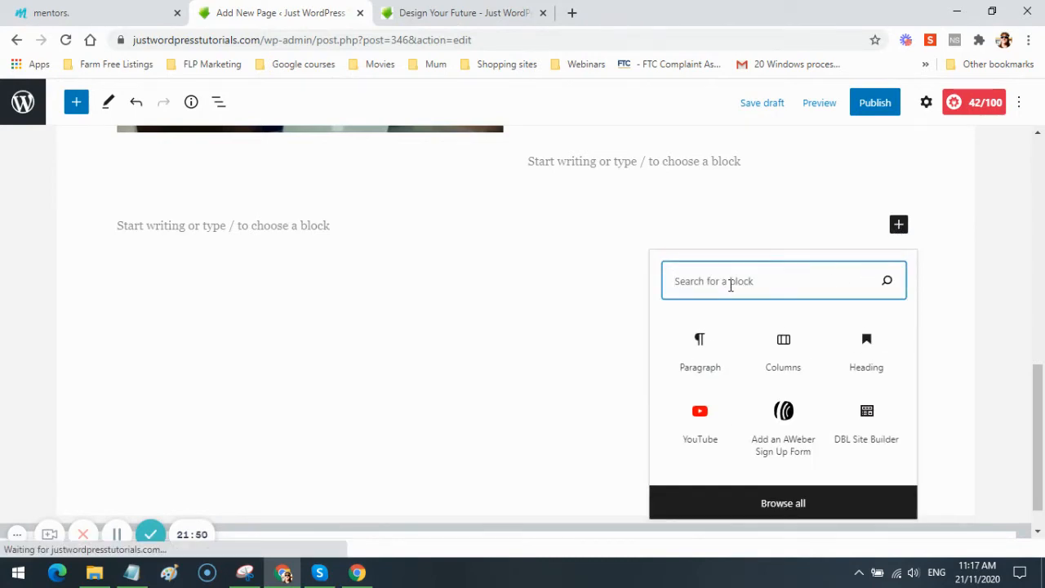
pyautogui.write('butto')
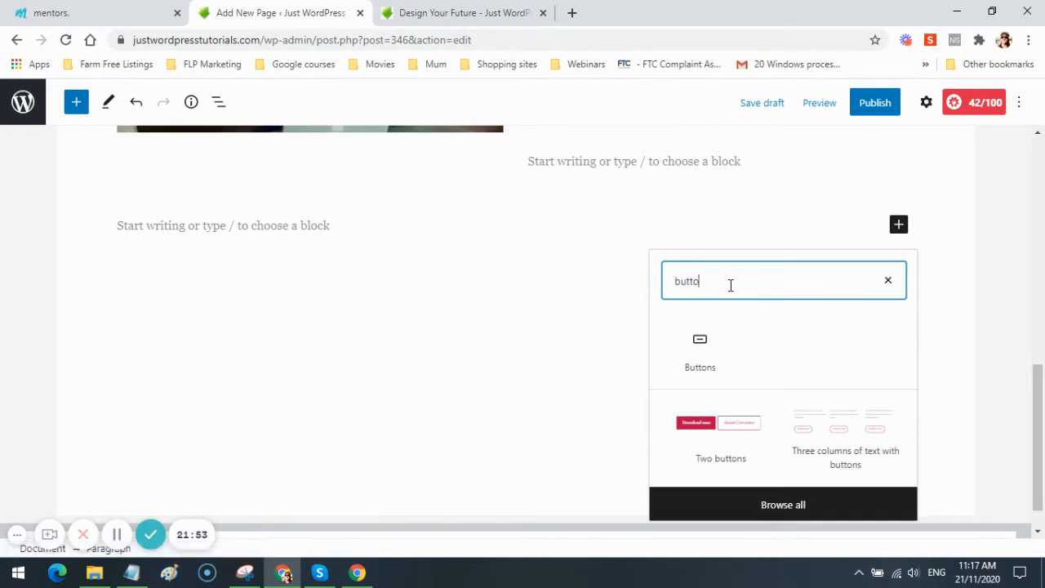
pyautogui.click(703, 346)
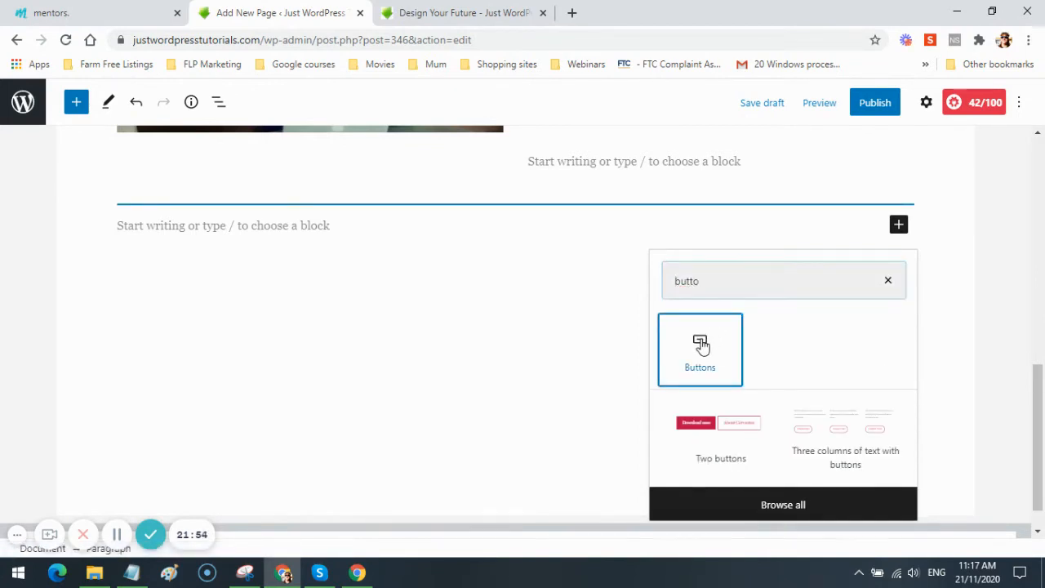
pyautogui.click(703, 346)
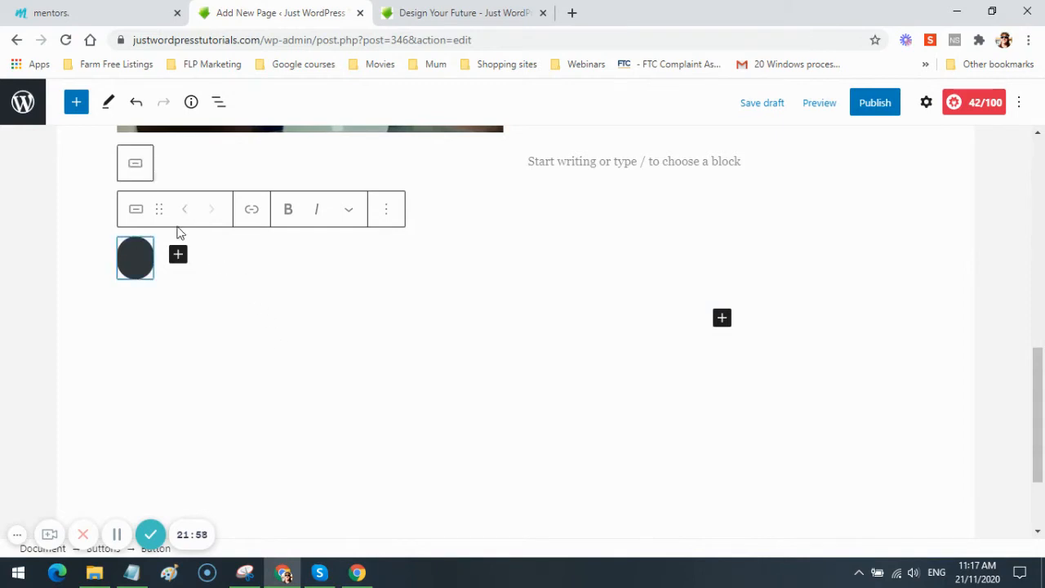
pyautogui.click(349, 214)
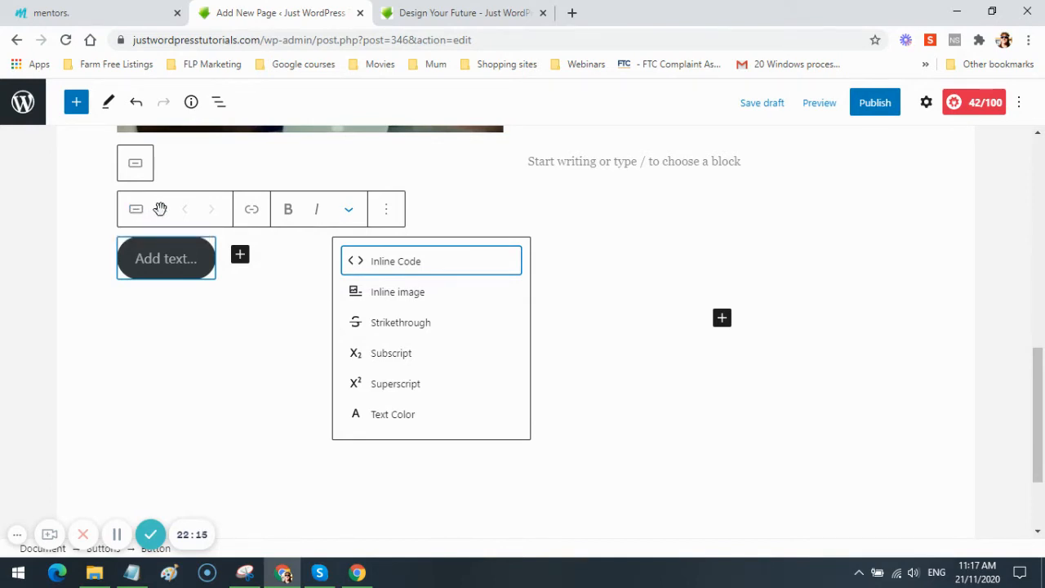
# - Set the text color of the empty button to white
pyautogui.click(214, 214)
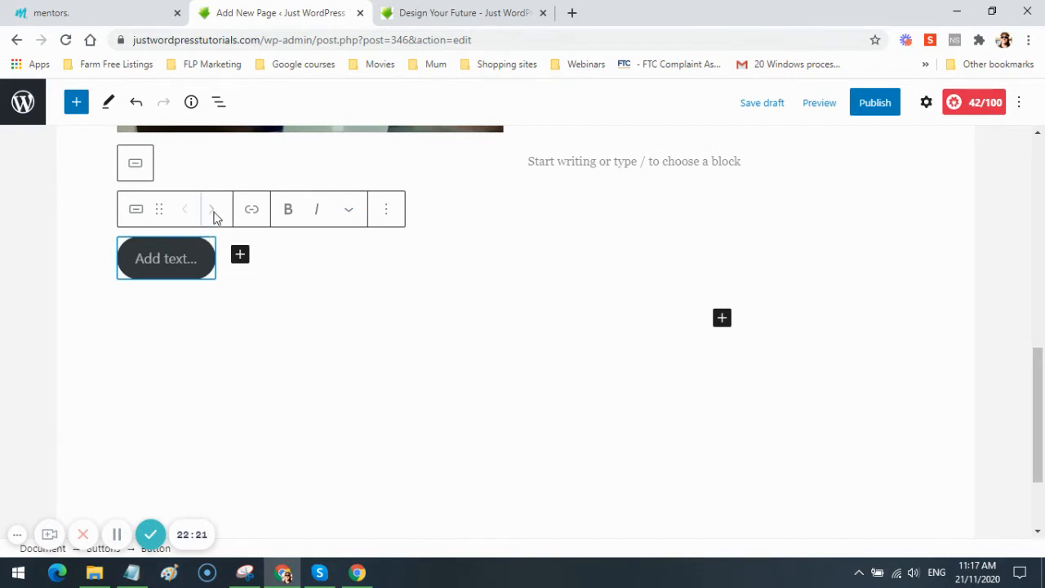
pyautogui.click(351, 212)
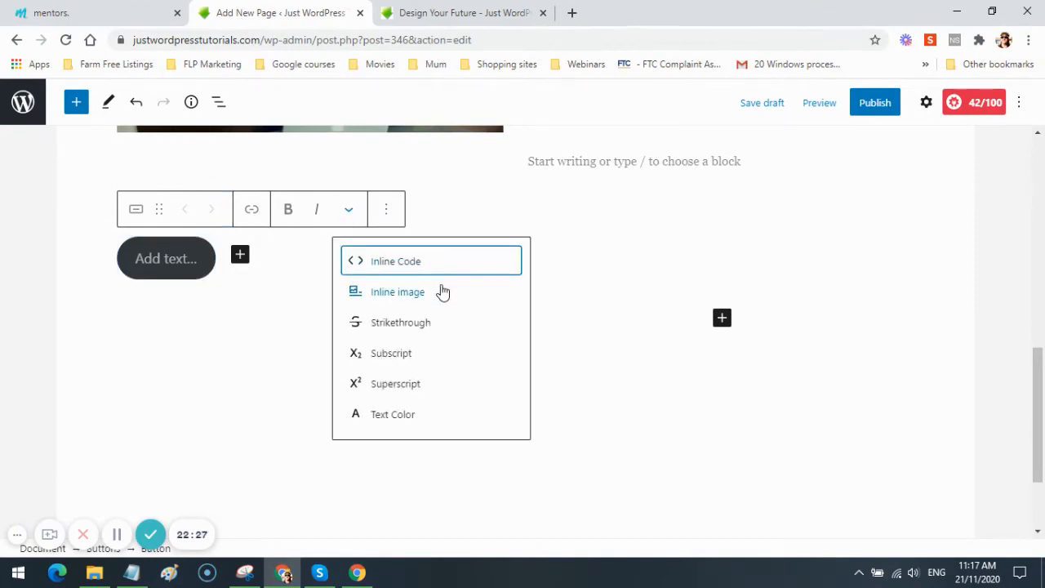
pyautogui.click(403, 418)
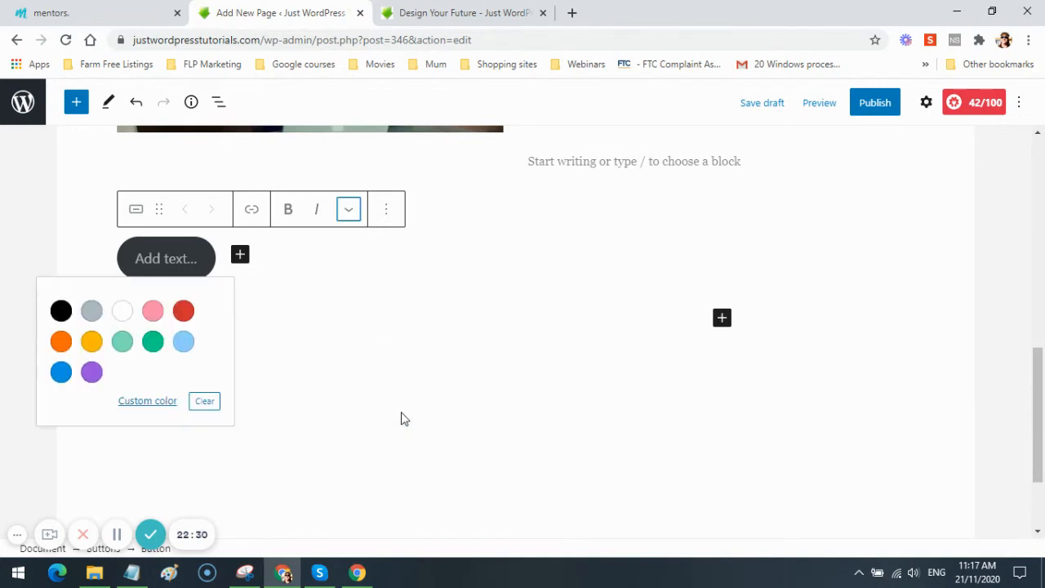
pyautogui.click(122, 314)
pyautogui.click(122, 313)
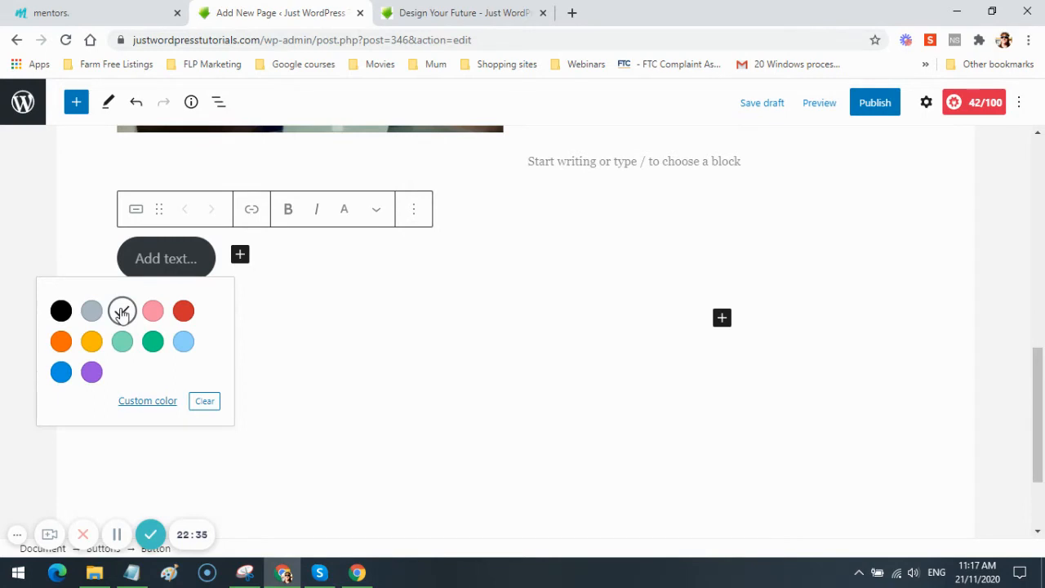
pyautogui.click(175, 258)
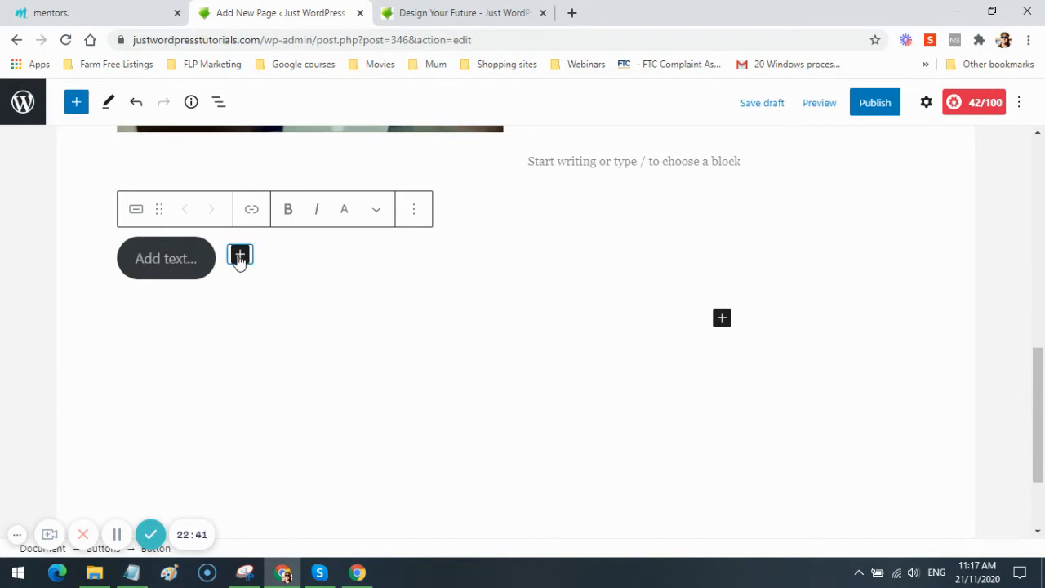
pyautogui.click(172, 260)
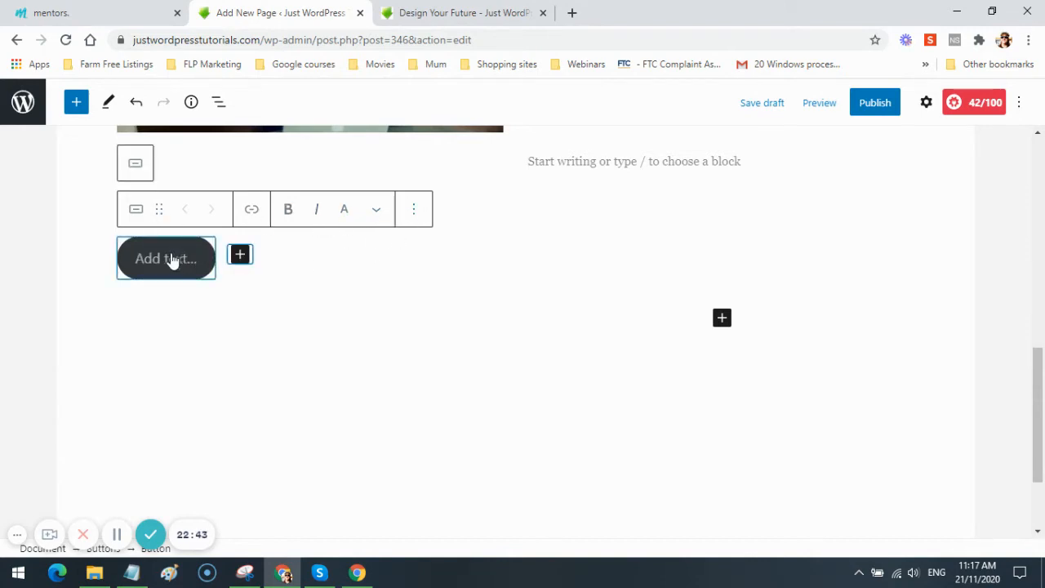
# - Add a second button beside the existing one and place the cursor in the first button's label
pyautogui.click(240, 257)
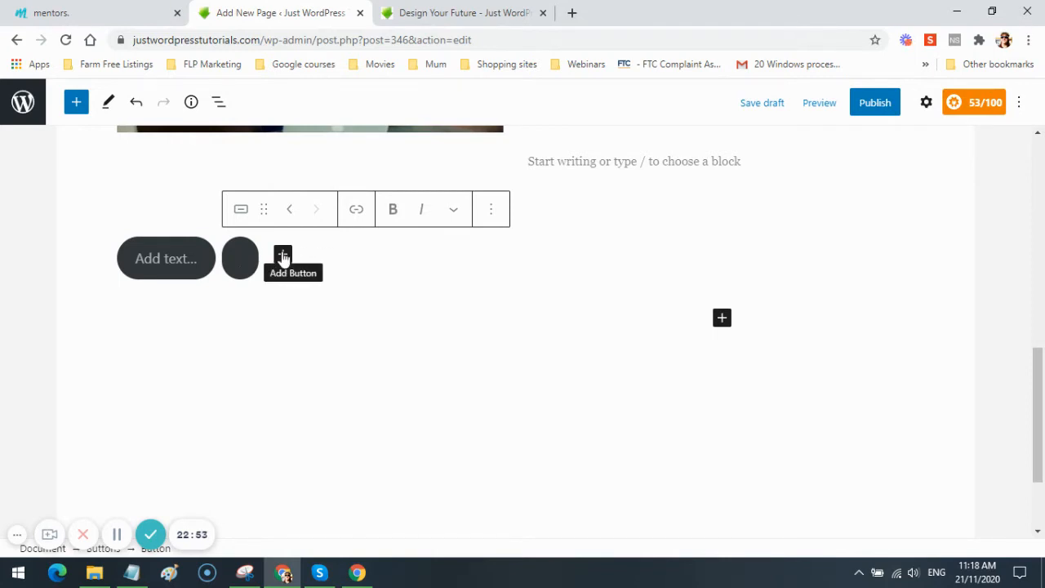
pyautogui.hotkey('ctrl', 'shift', 'alt', 't')
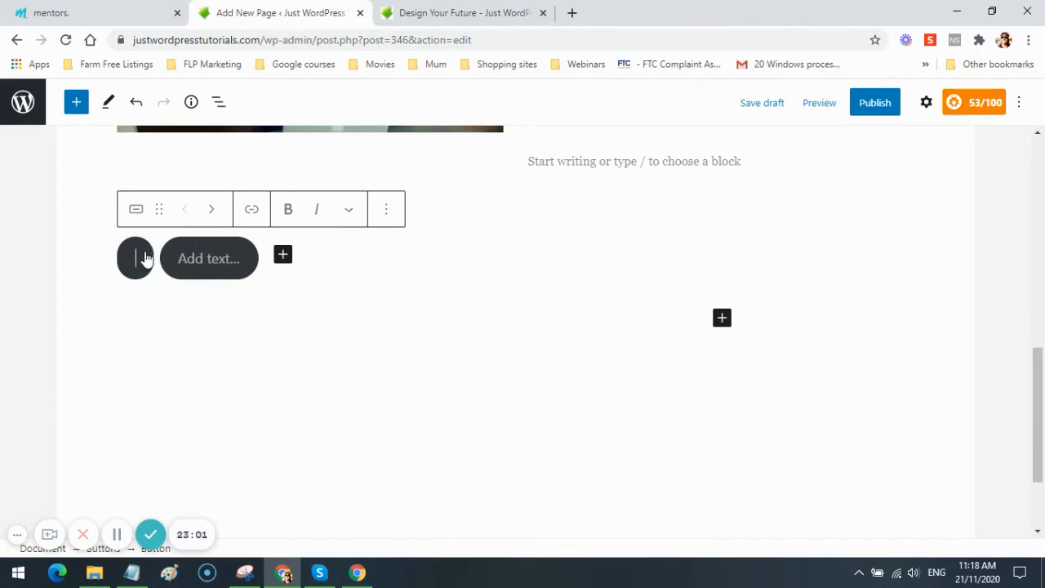
pyautogui.moveTo(134, 258); pyautogui.dragTo(219, 260)
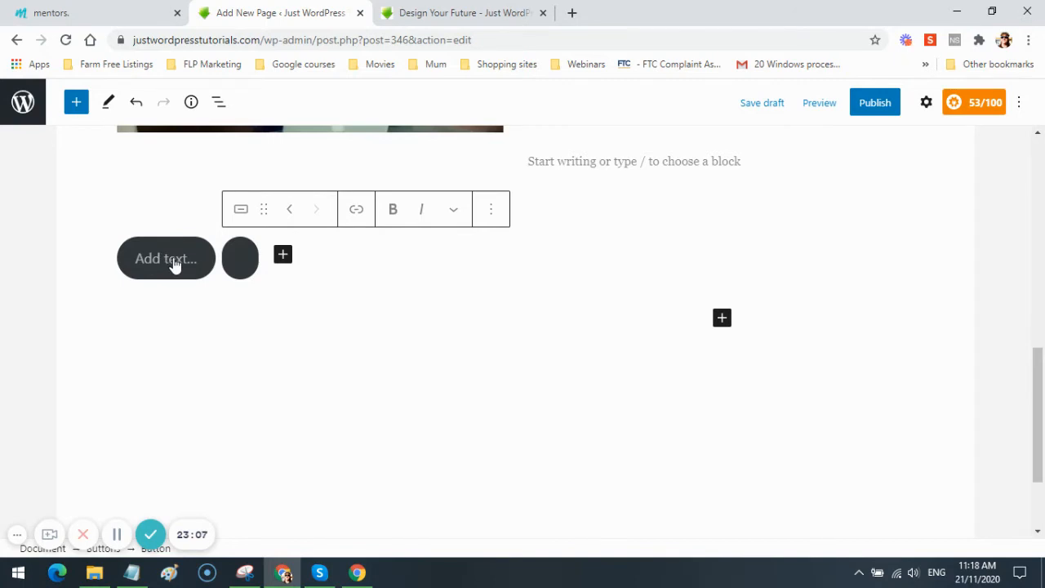
pyautogui.hotkey('ctrl', 'z')
pyautogui.click(198, 261)
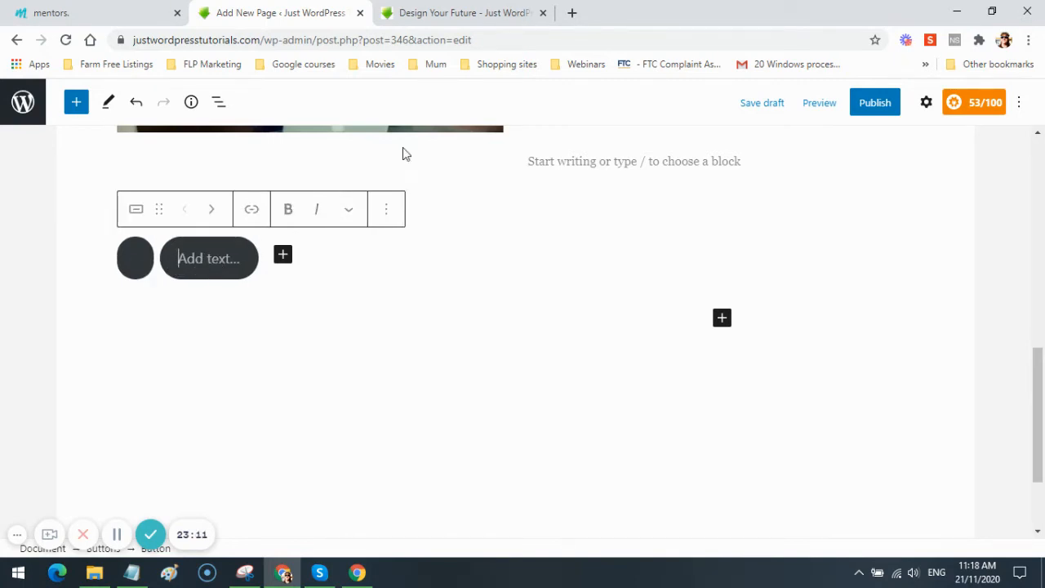
# - Label the first button "Click Here For Free Email Workshop", checking the wording against the button on the published Design Your Future page
pyautogui.click(472, 15)
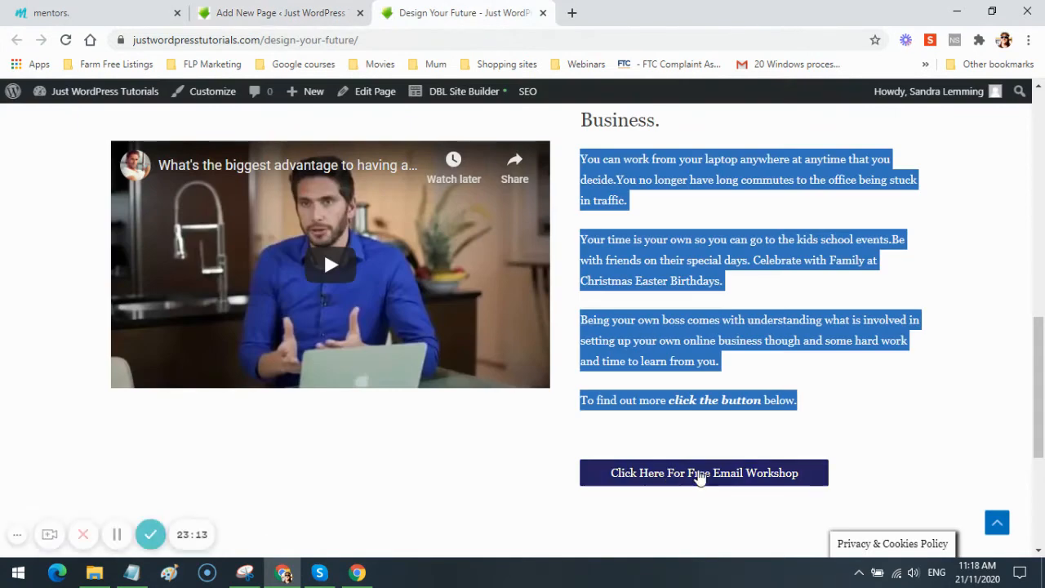
pyautogui.click(244, 12)
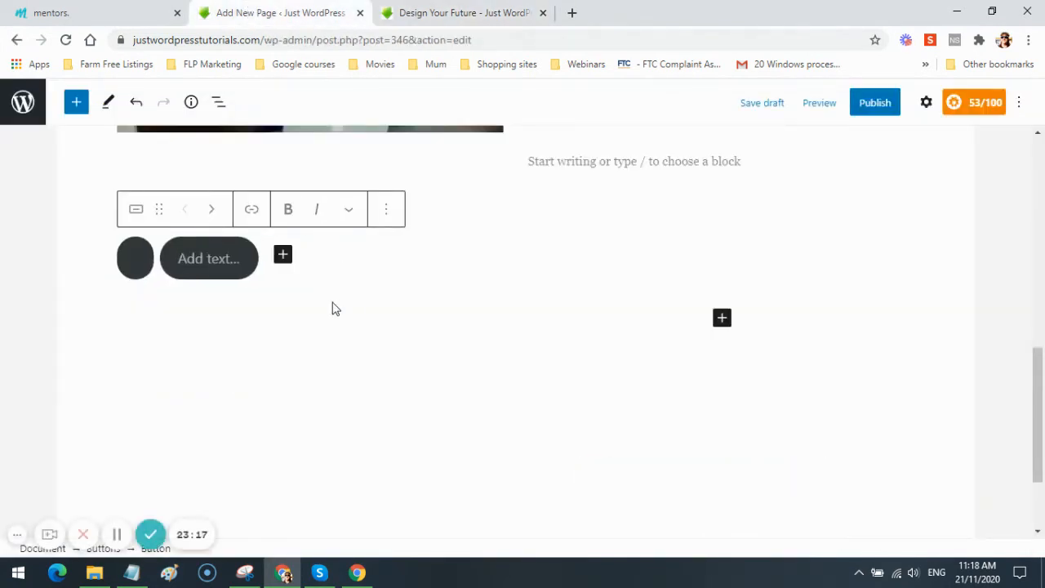
pyautogui.write('C')
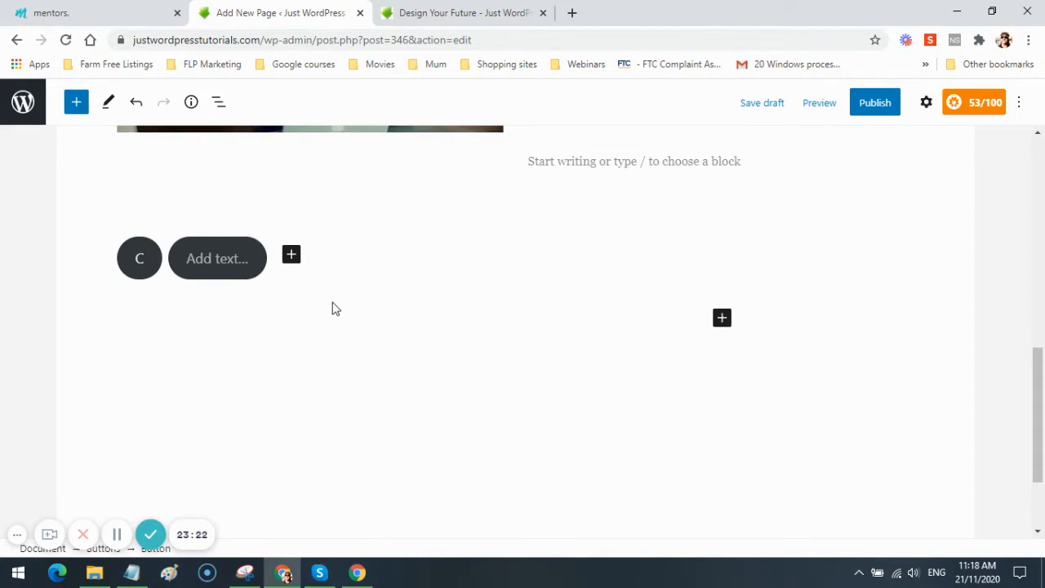
pyautogui.write('lick Here')
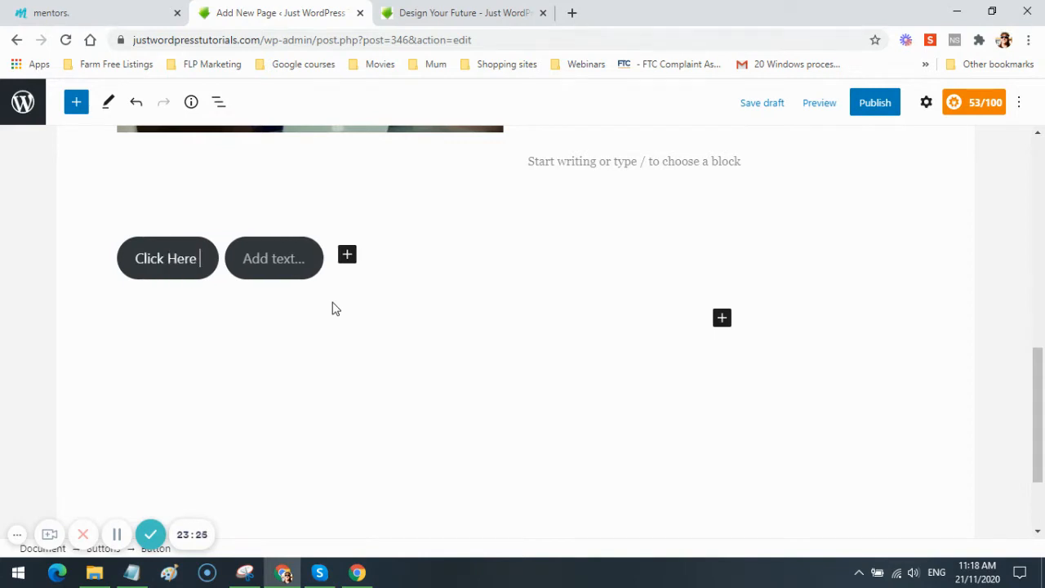
pyautogui.write(' For')
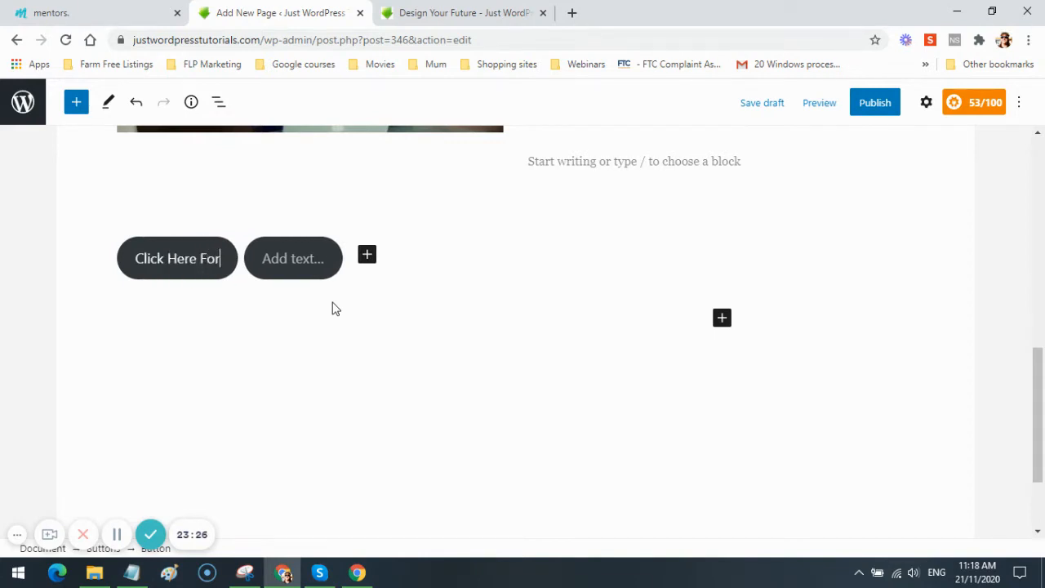
pyautogui.write(' Free W')
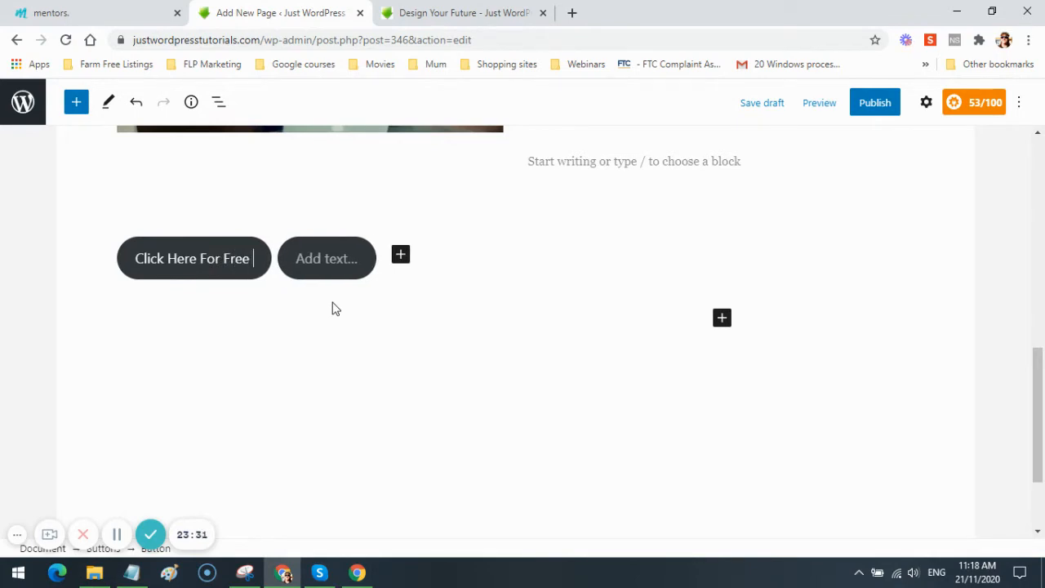
pyautogui.write('Emai')
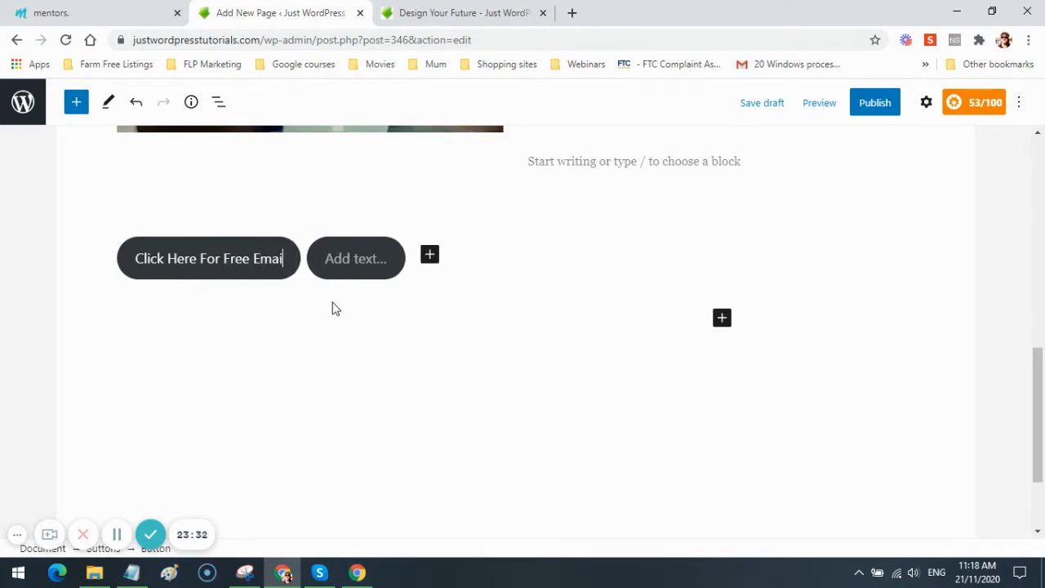
pyautogui.write('l ')
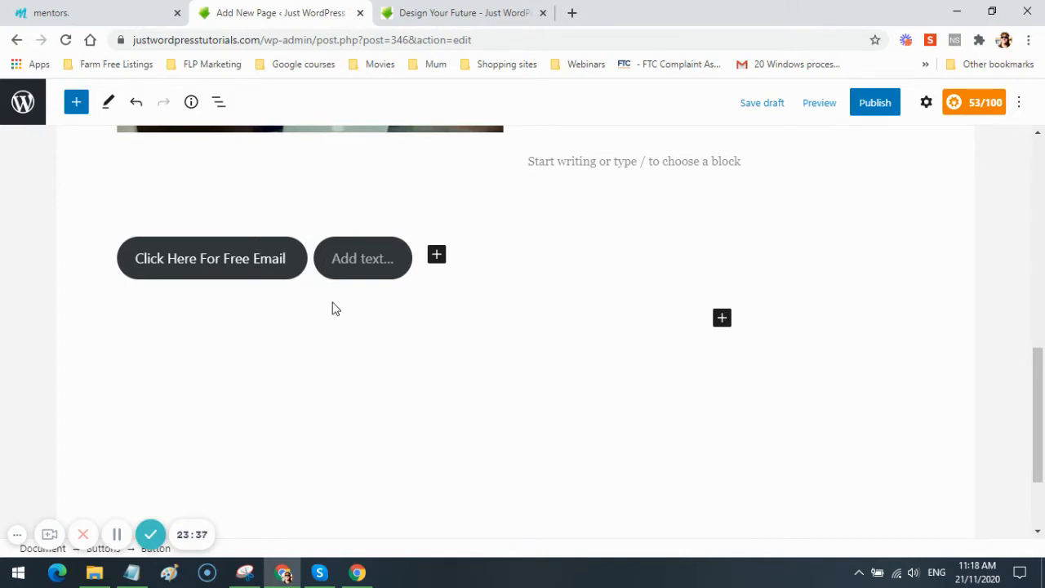
pyautogui.write('Wo')
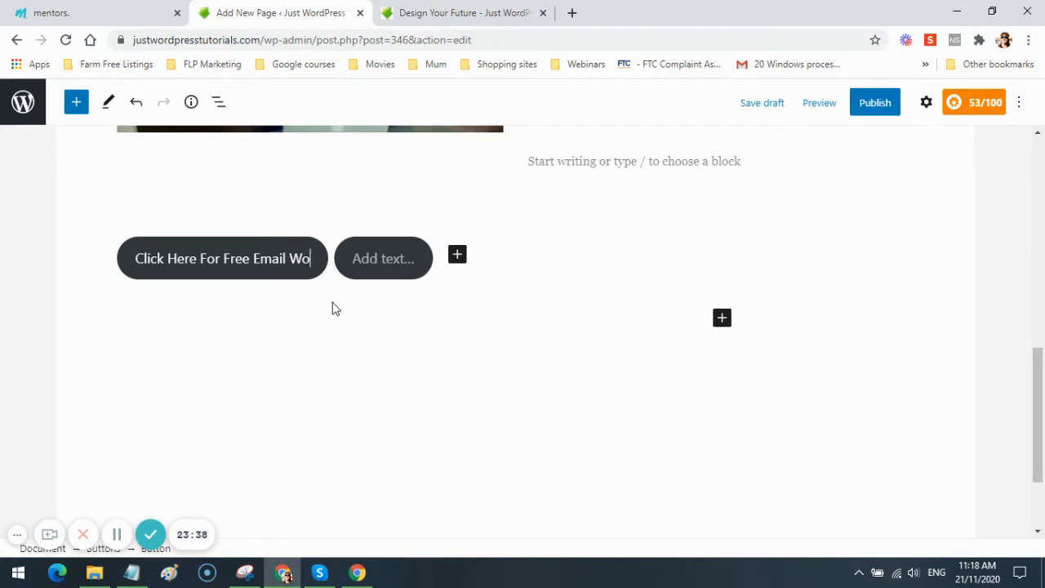
pyautogui.write('rk ')
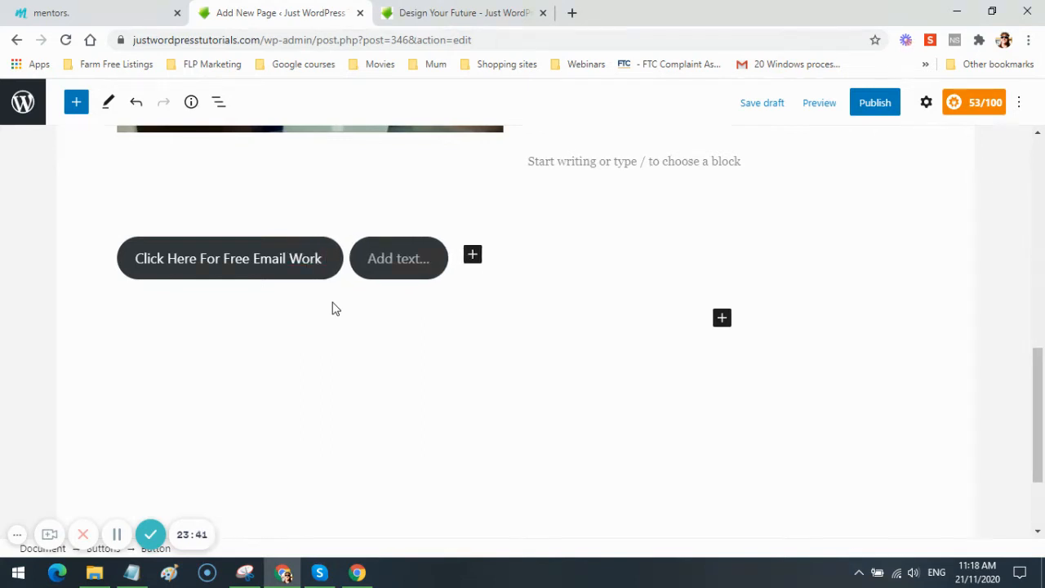
pyautogui.write('S')
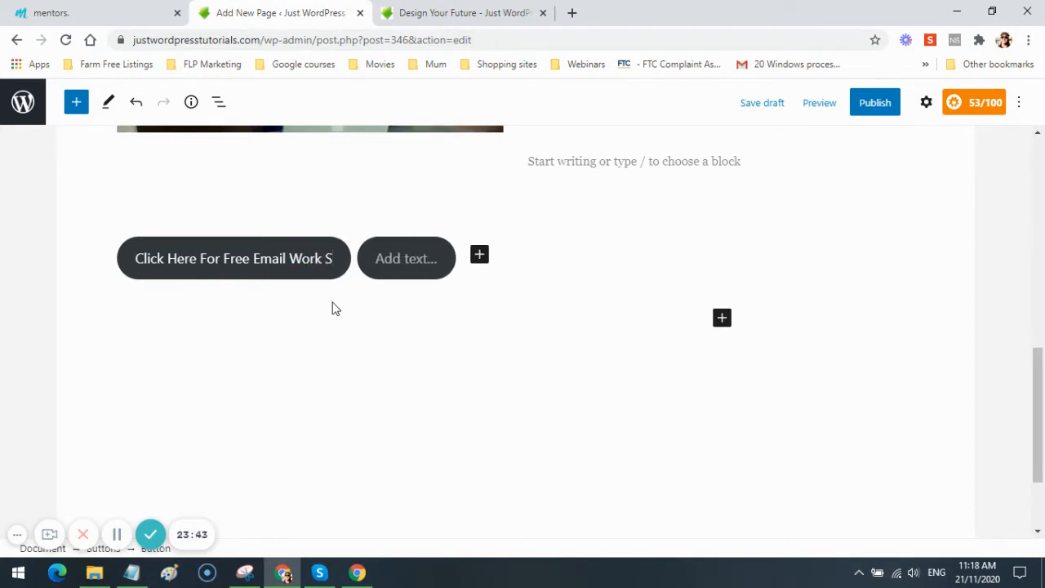
pyautogui.press('BackSpace')
pyautogui.click(510, 18)
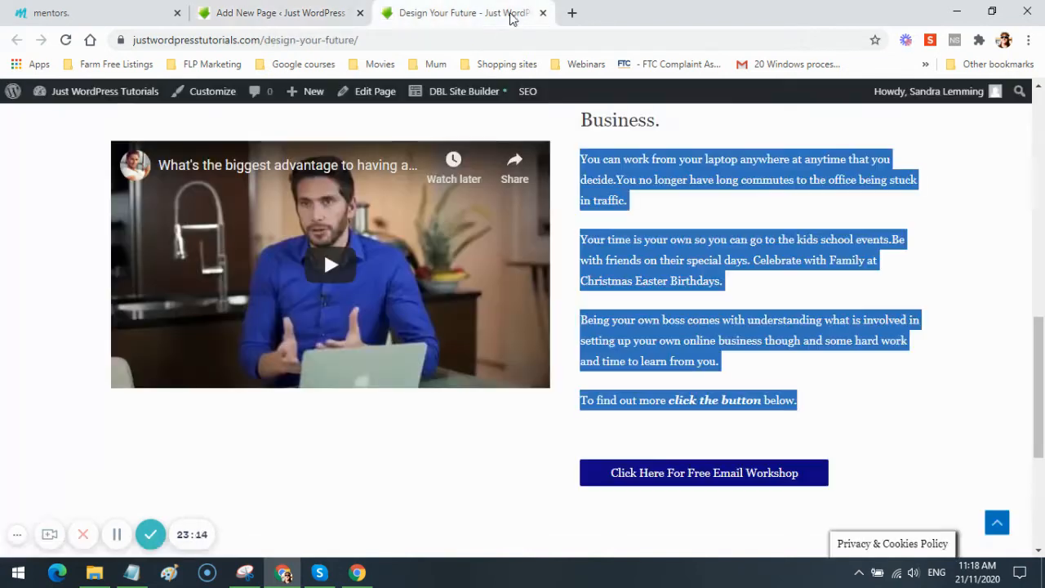
pyautogui.click(298, 15)
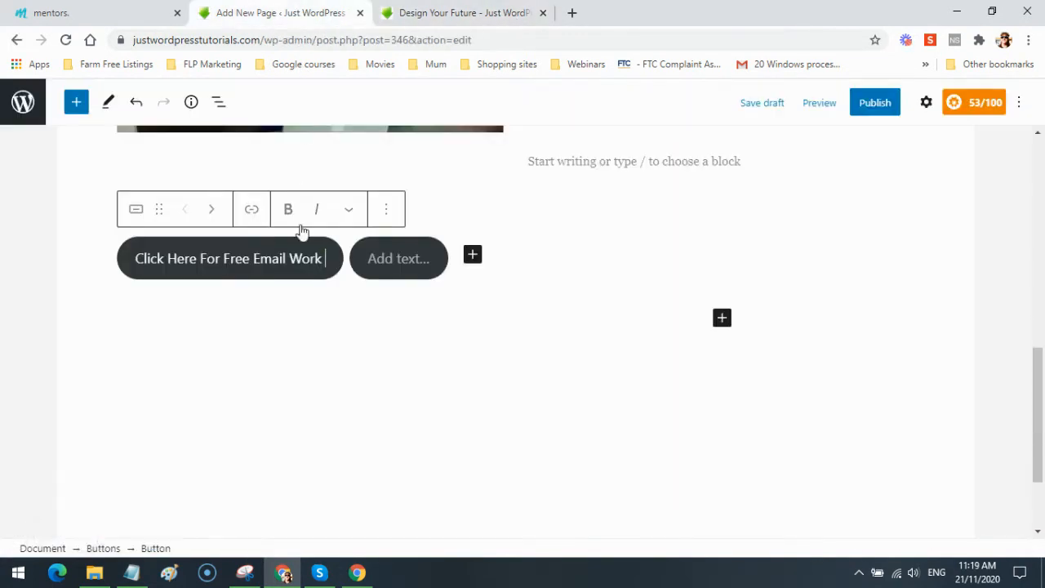
pyautogui.press('BackSpace')
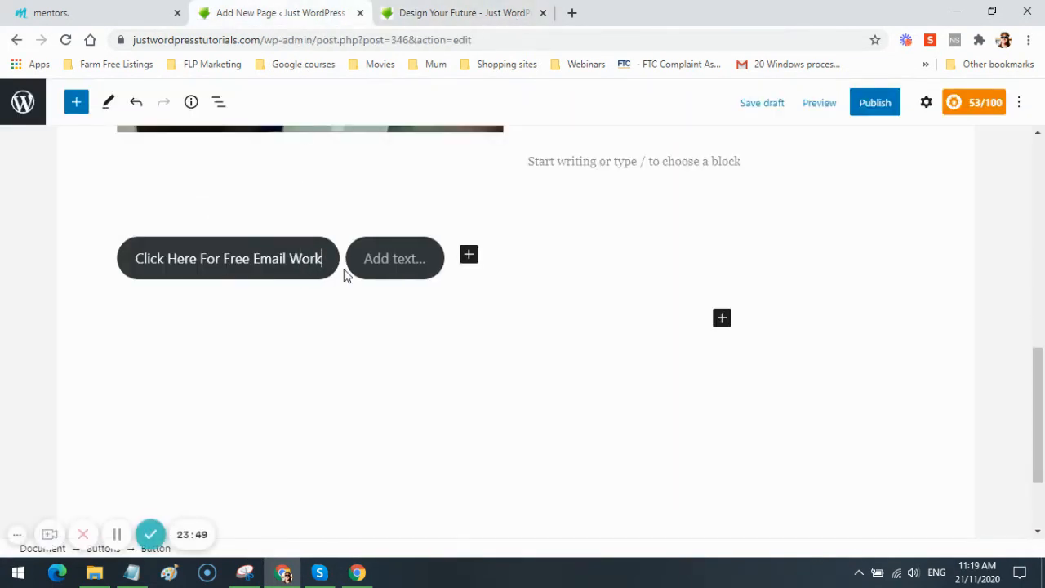
pyautogui.write('sh')
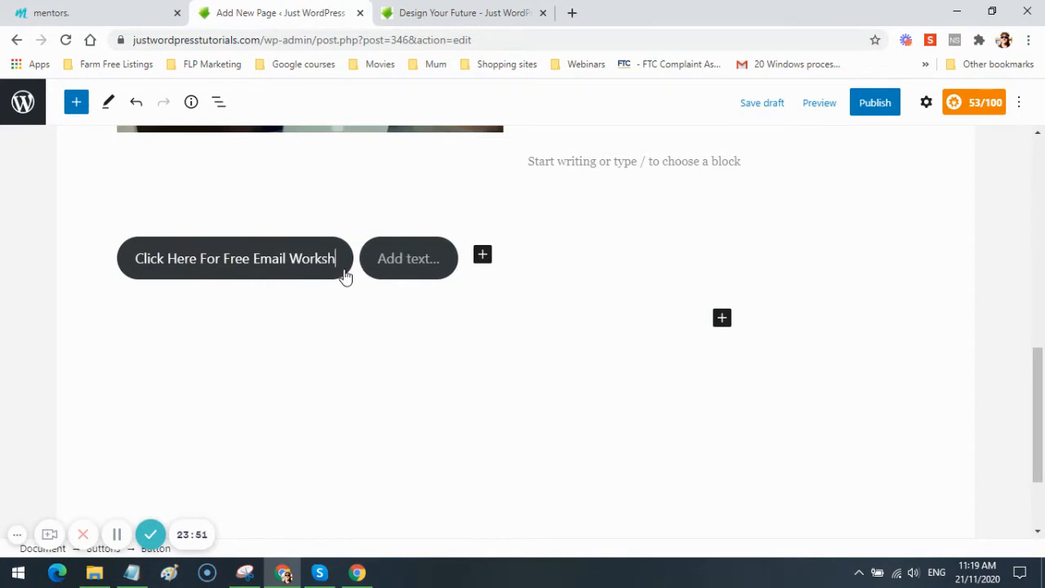
pyautogui.write('op')
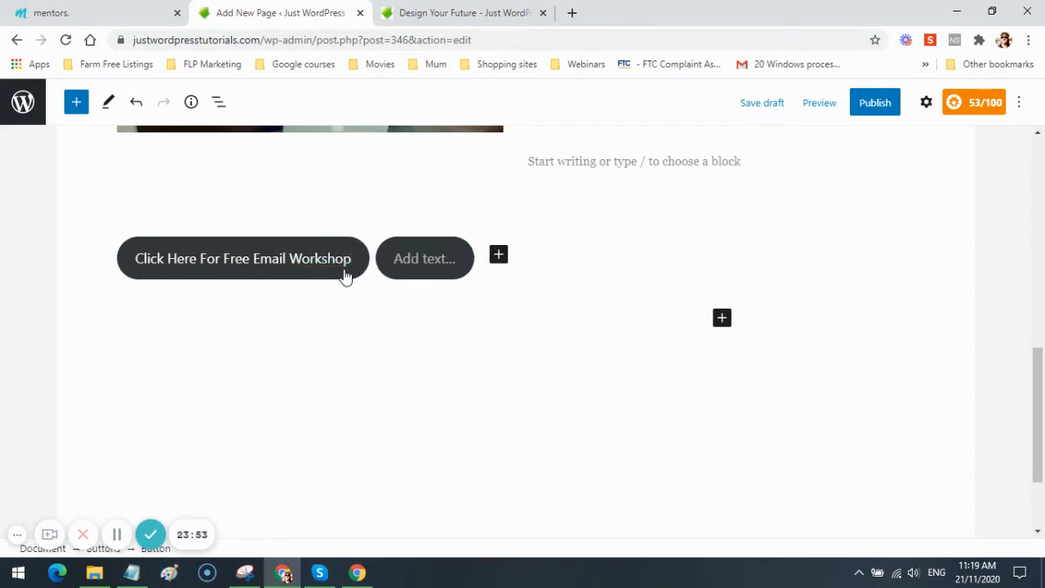
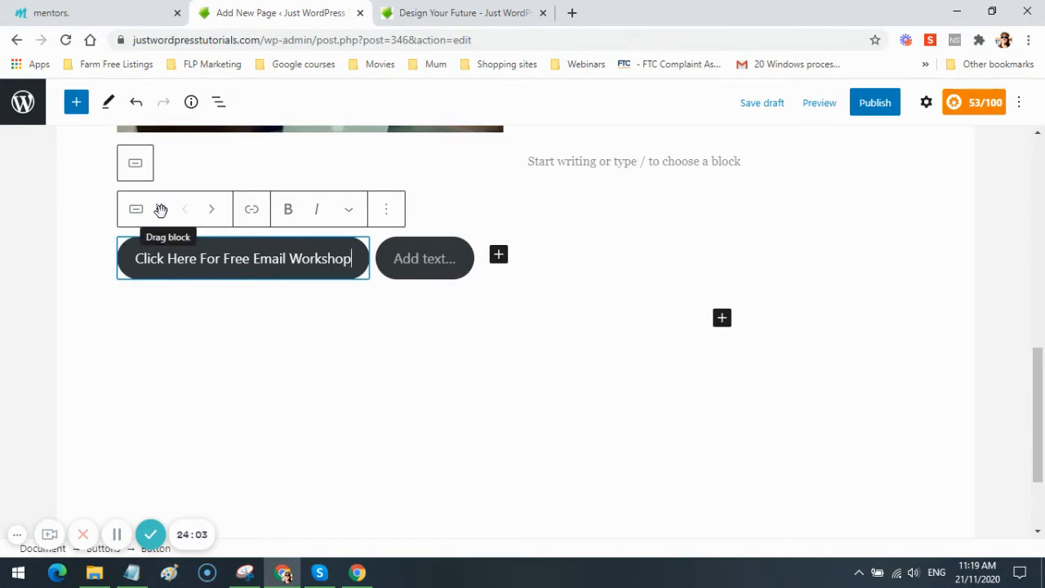
# - Make the whole "Click Here For Free Email Workshop" button label bold
pyautogui.click(387, 212)
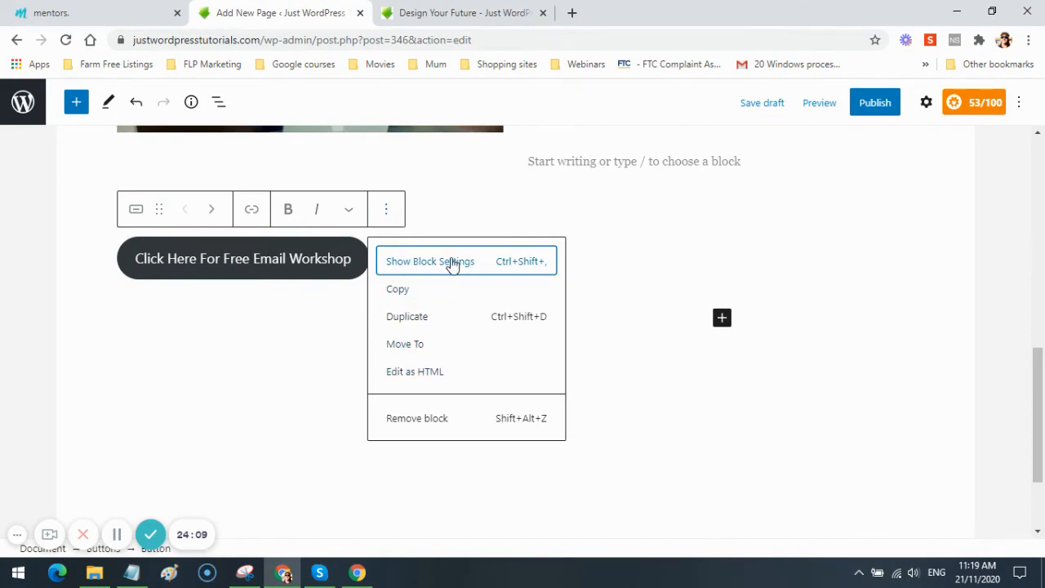
pyautogui.click(287, 211)
pyautogui.click(288, 210)
pyautogui.click(352, 260)
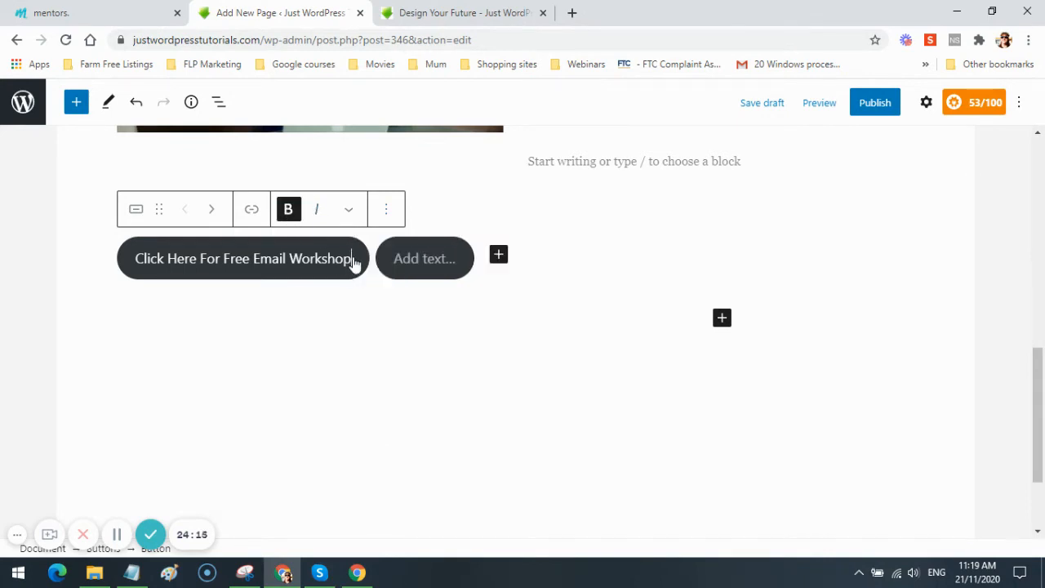
pyautogui.moveTo(353, 259); pyautogui.dragTo(138, 259)
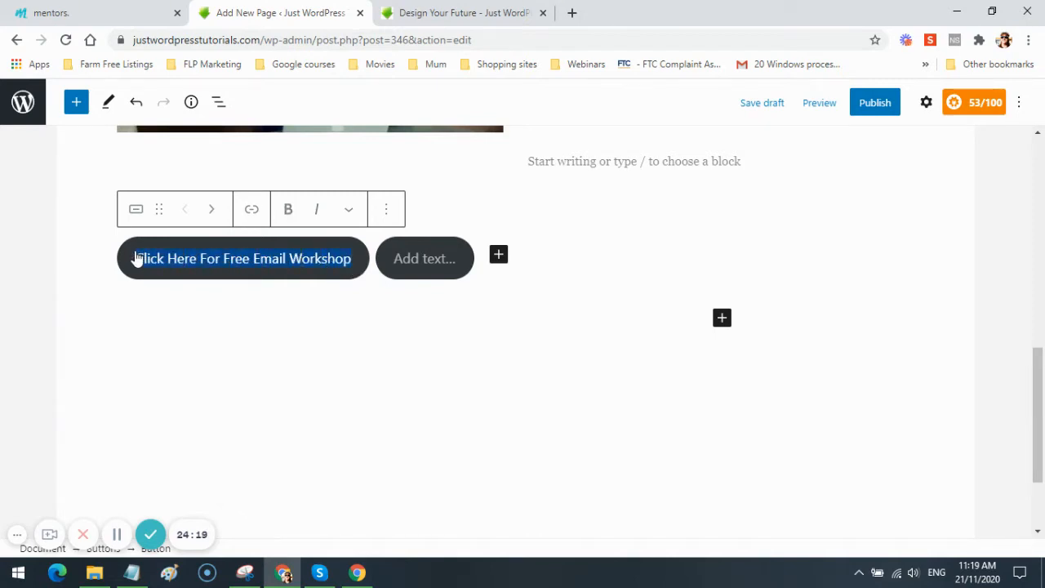
pyautogui.click(288, 210)
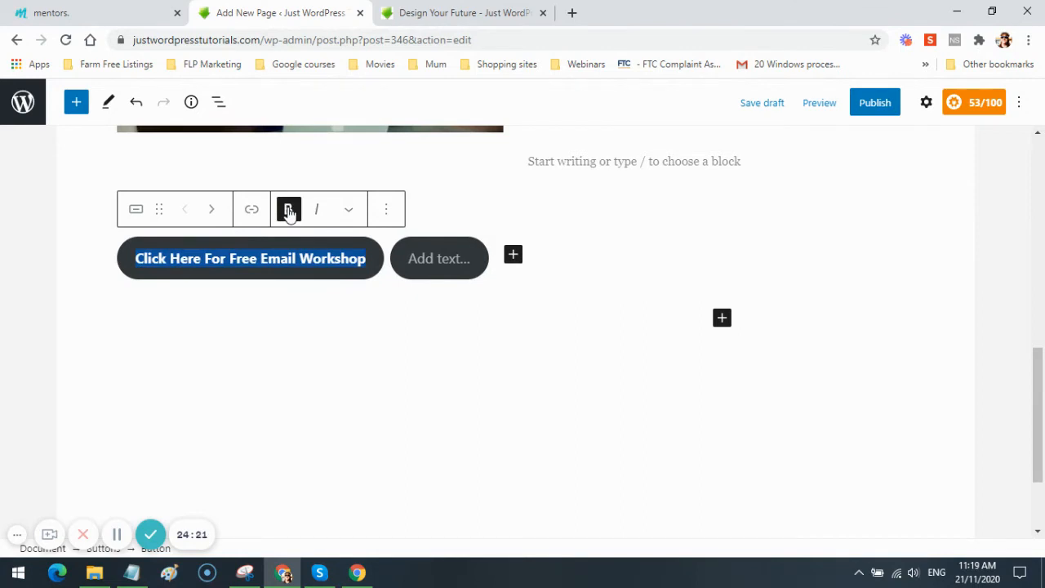
pyautogui.click(349, 211)
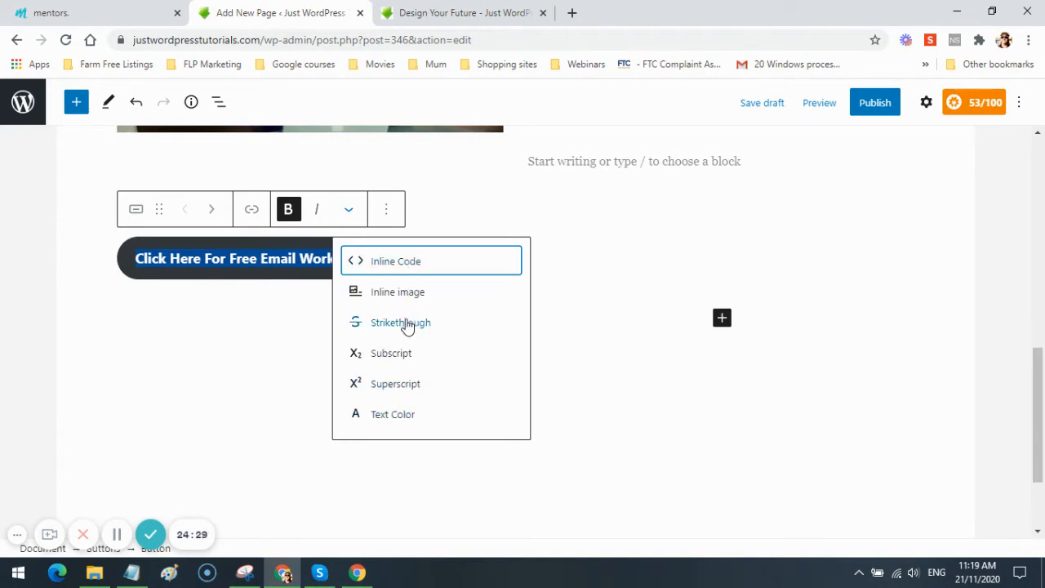
pyautogui.click(350, 214)
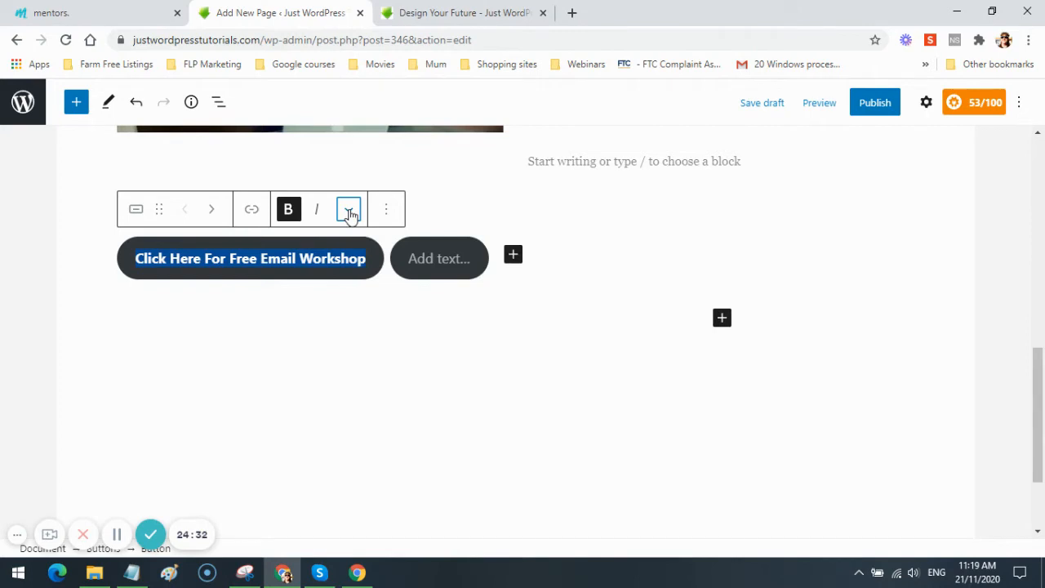
# - Move the "Click Here For Free Email Workshop" button after the empty button and apply the Outline style to it
pyautogui.click(213, 211)
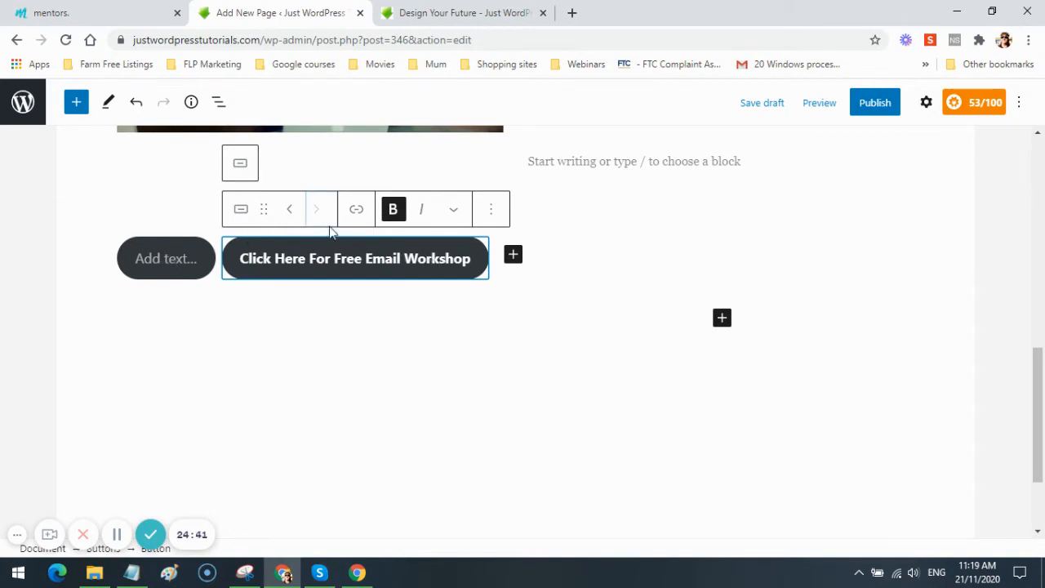
pyautogui.click(242, 210)
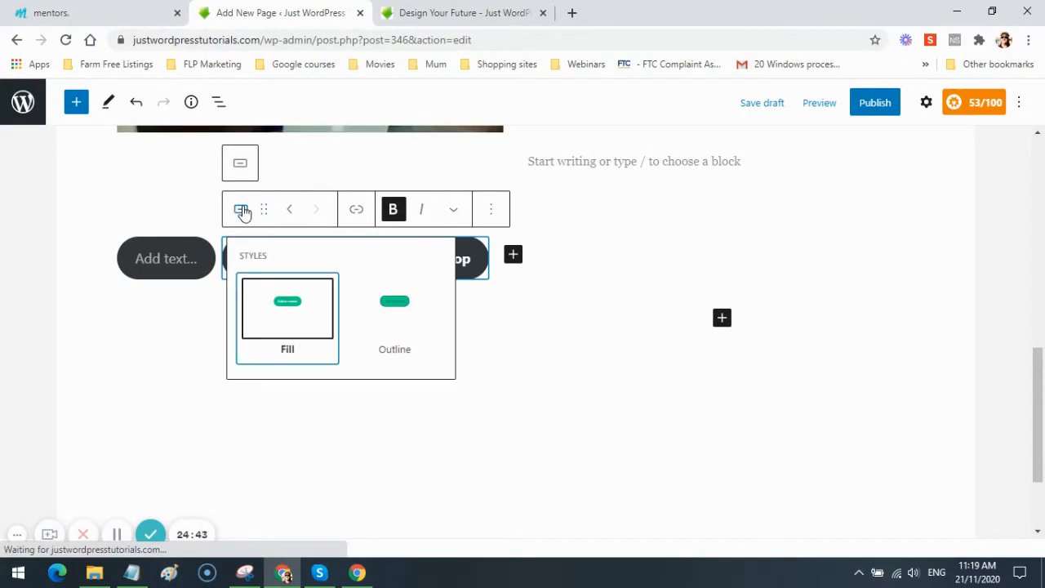
pyautogui.moveTo(285, 312)
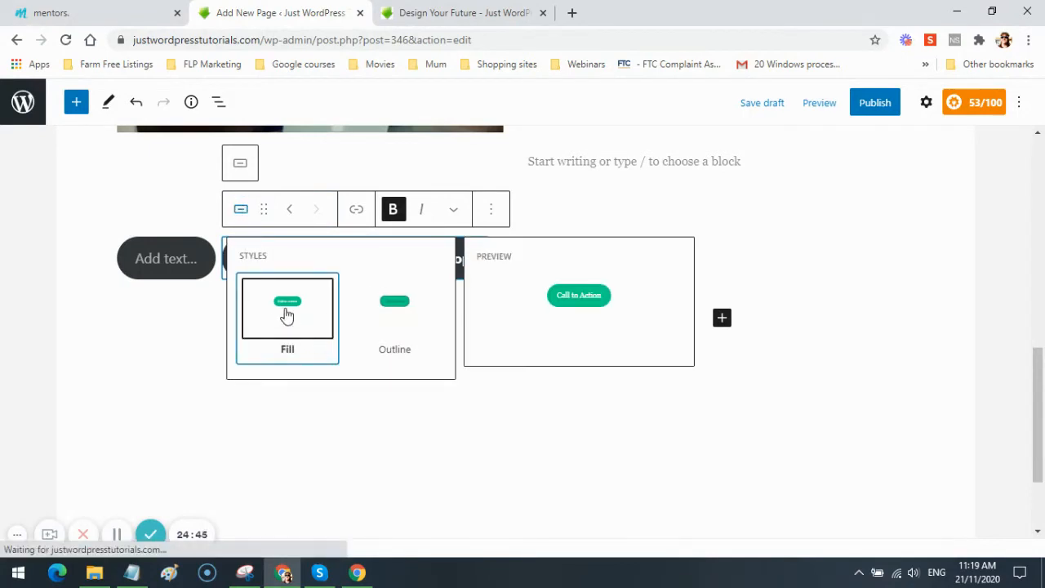
pyautogui.click(395, 306)
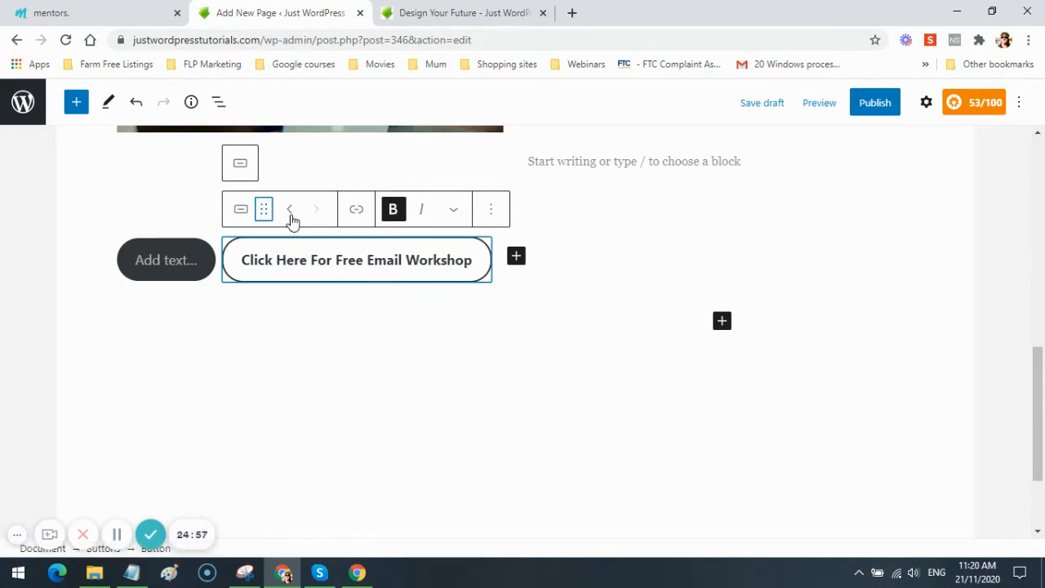
# - Remove the empty button beside the "Click Here For Free Email Workshop" button
pyautogui.click(492, 210)
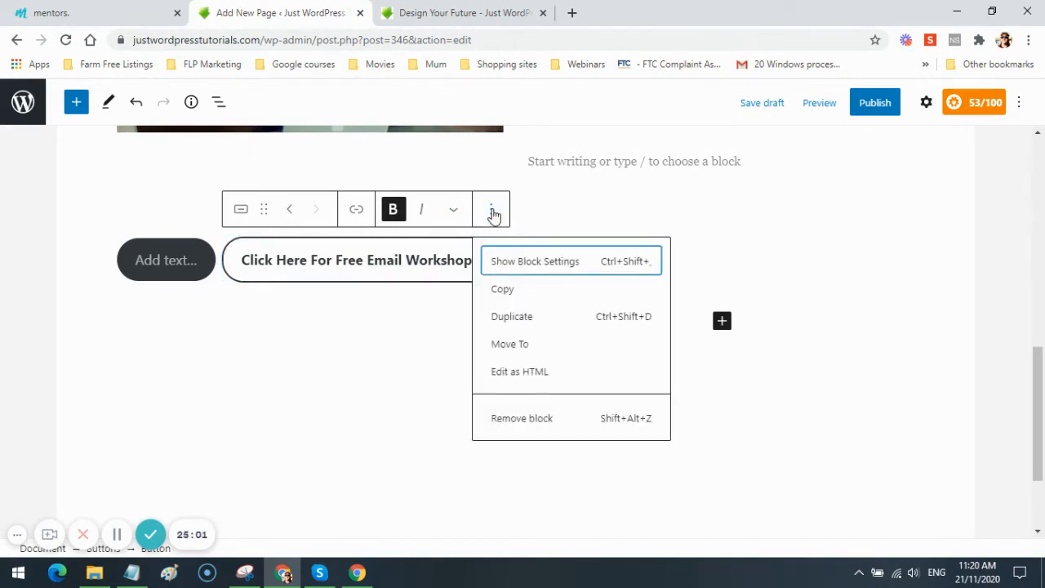
pyautogui.click(491, 211)
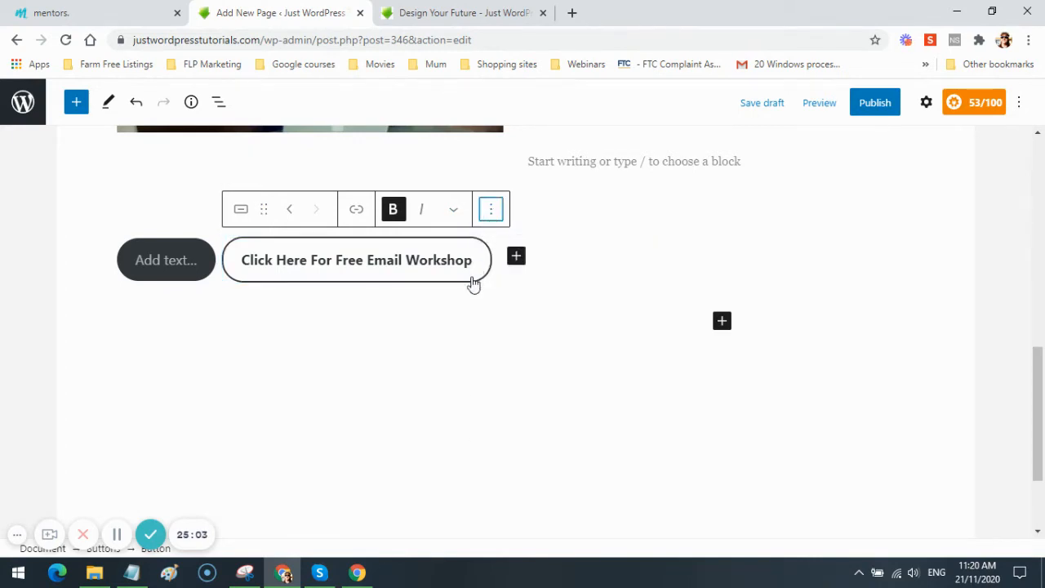
pyautogui.click(150, 261)
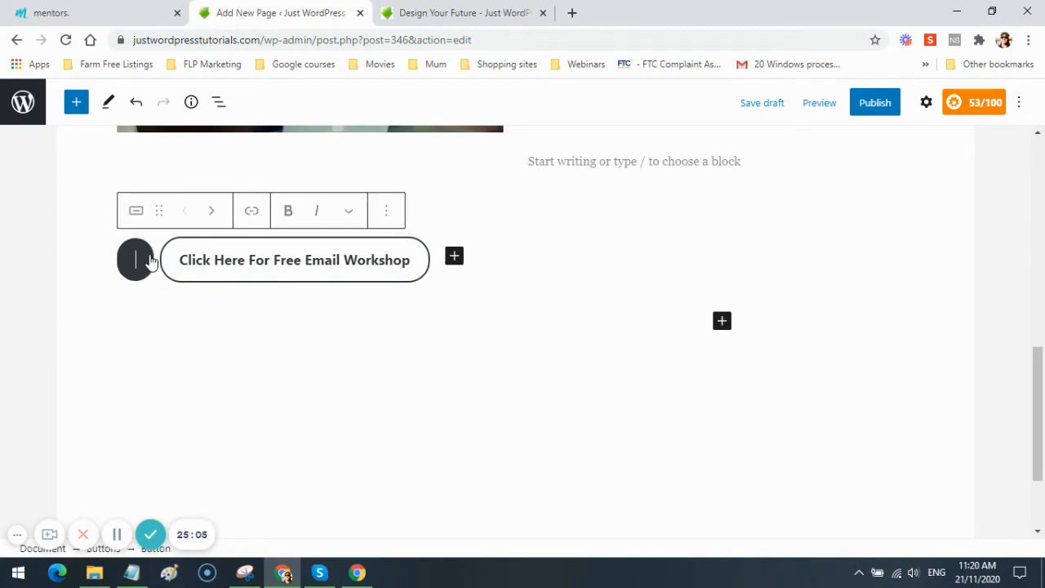
pyautogui.click(387, 212)
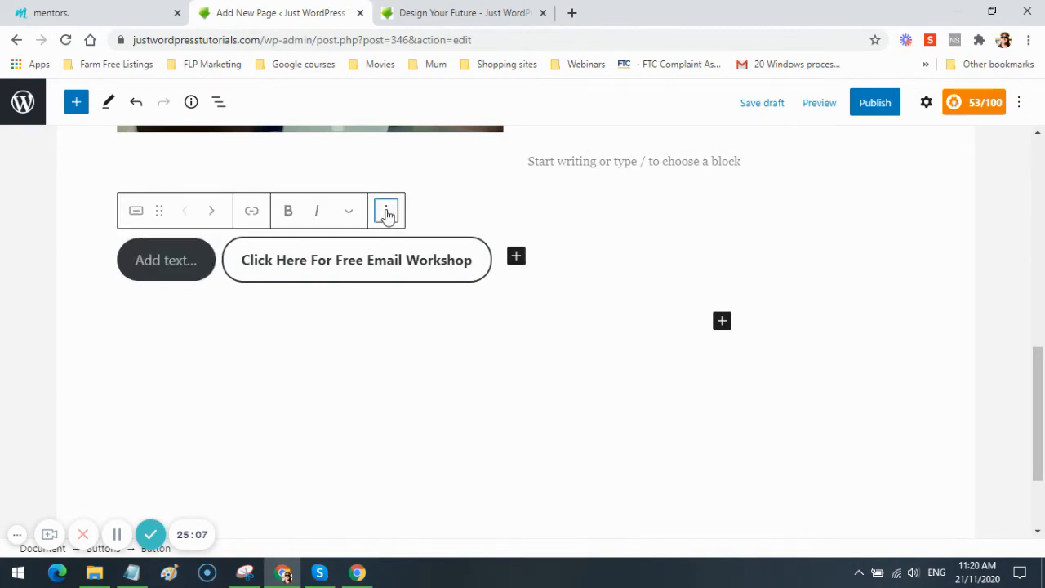
pyautogui.click(422, 422)
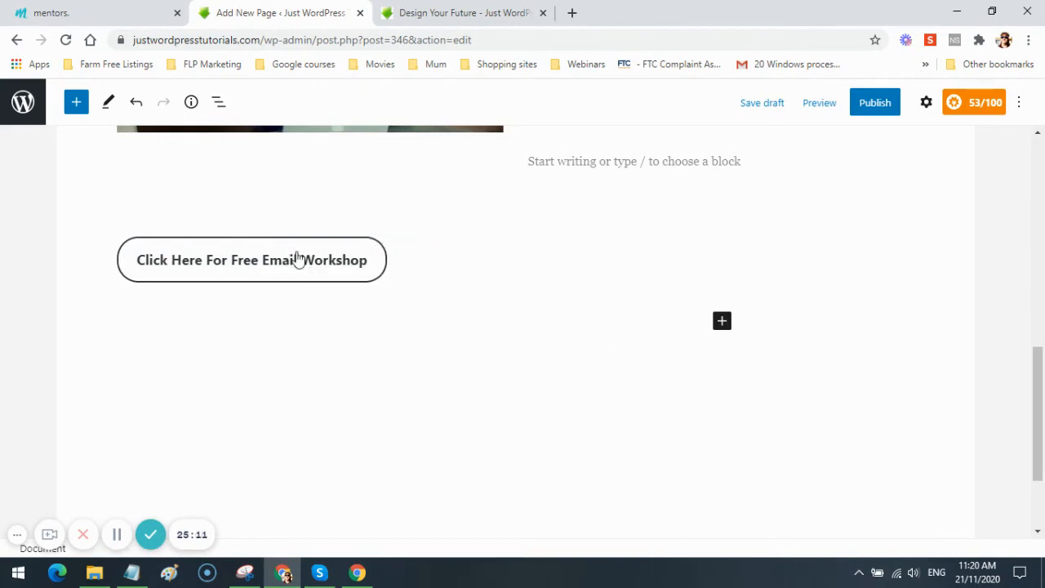
# - Remove the "Click Here For Free Email Workshop" button from below the video
pyautogui.scroll(3, 605, 278)
pyautogui.scroll(-2, 599, 287)
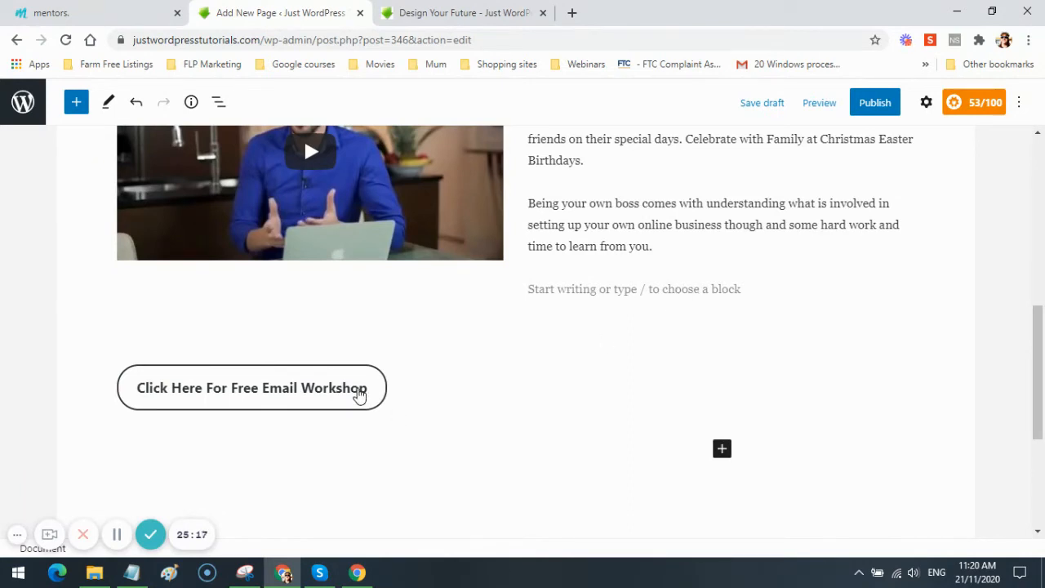
pyautogui.click(367, 392)
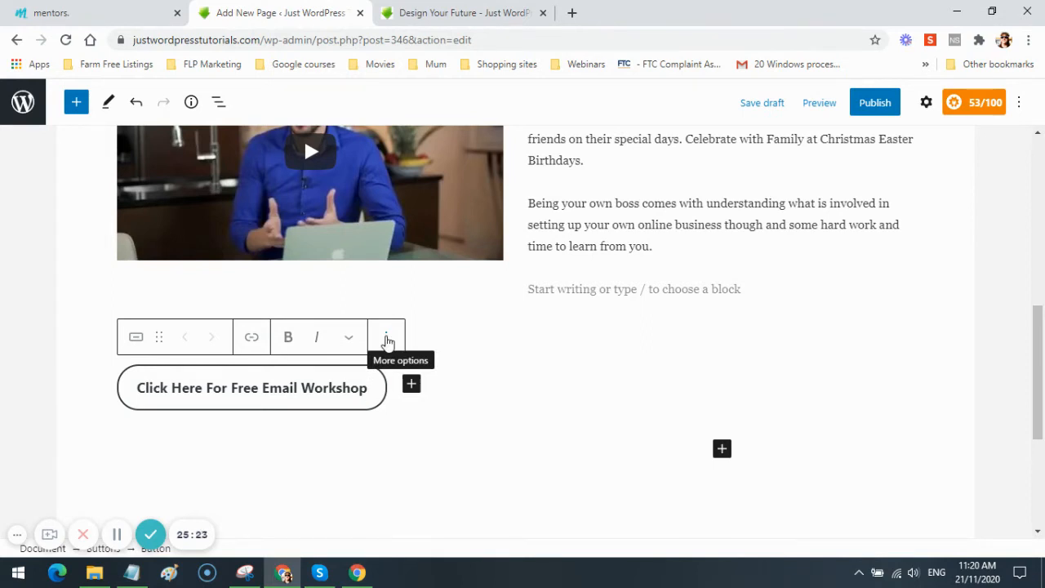
pyautogui.click(387, 338)
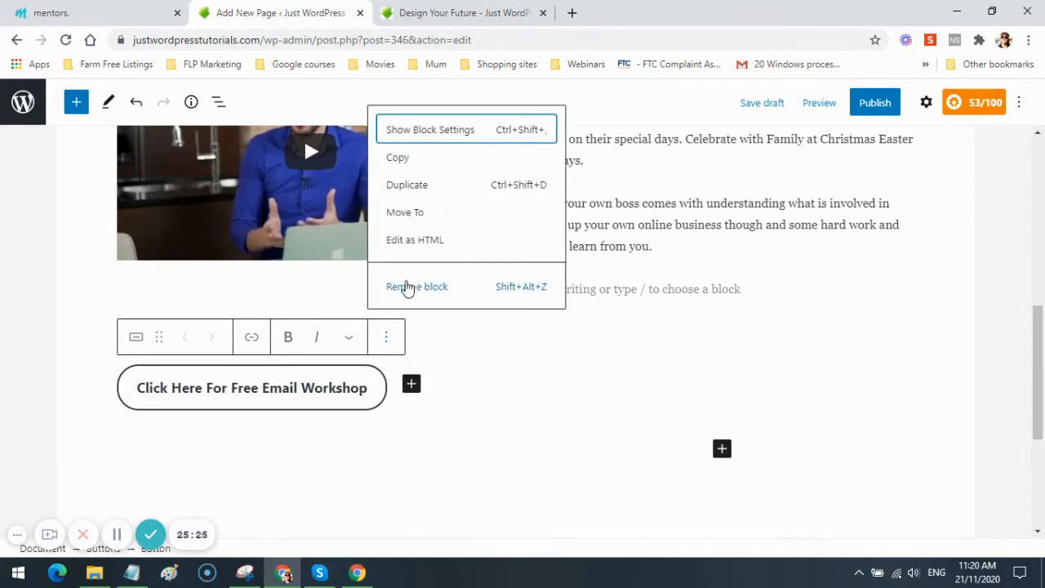
pyautogui.hotkey('shift', 'alt', 'z')
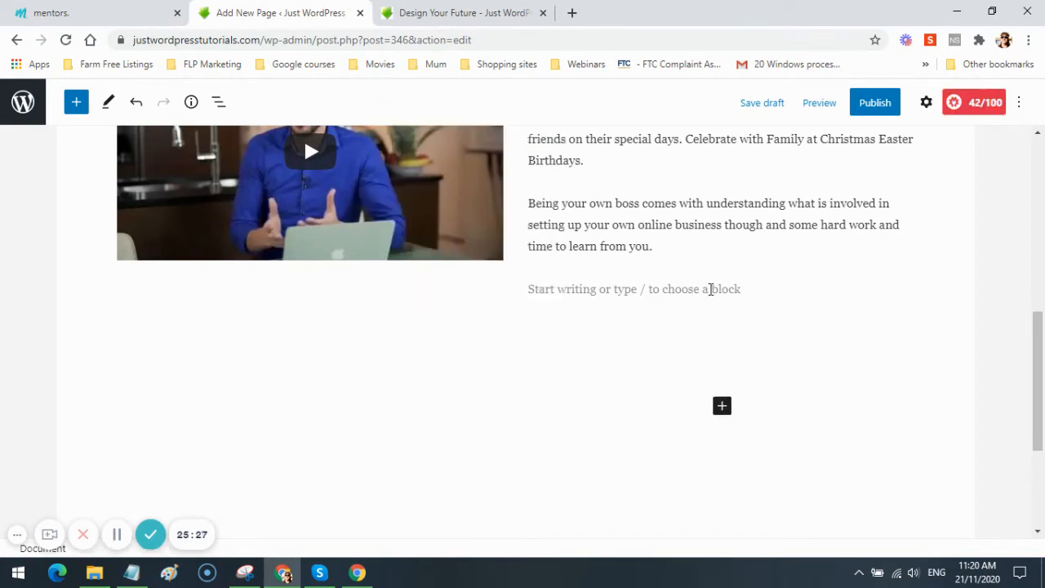
# - Add a Buttons block in the empty paragraph under the text beside the video and give its button the Outline style
pyautogui.click(717, 290)
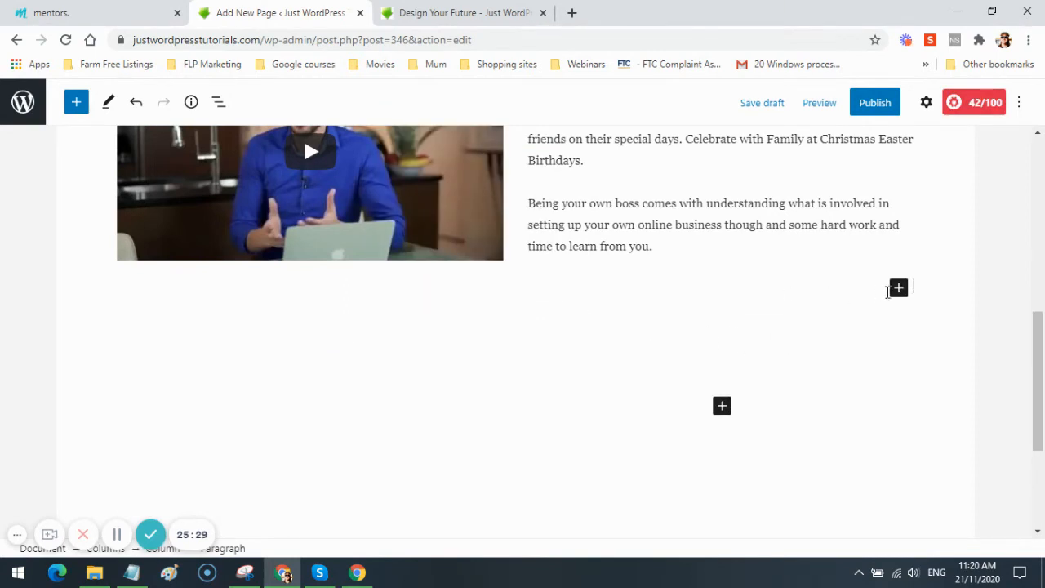
pyautogui.click(898, 289)
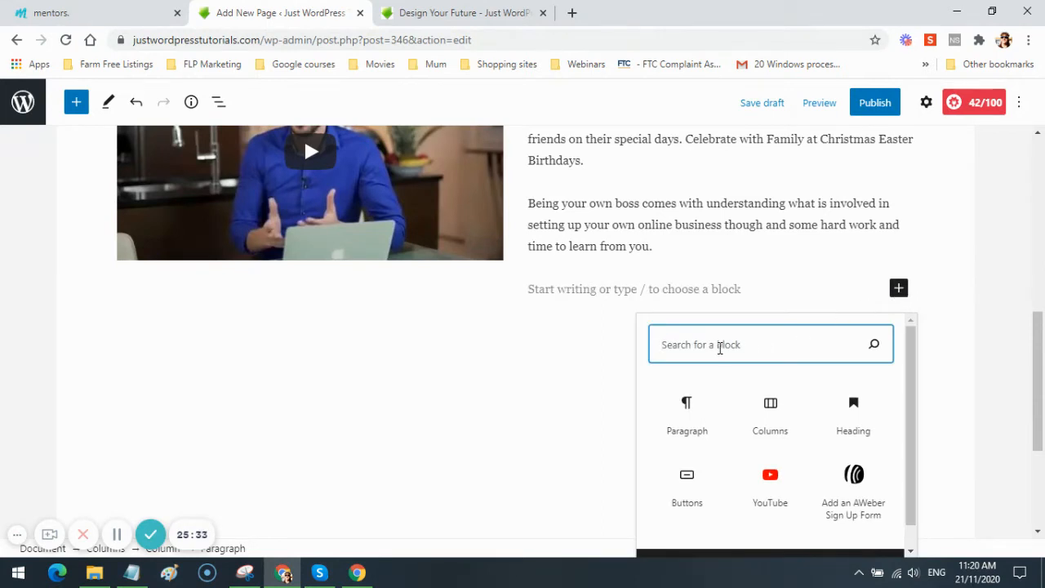
pyautogui.write('button')
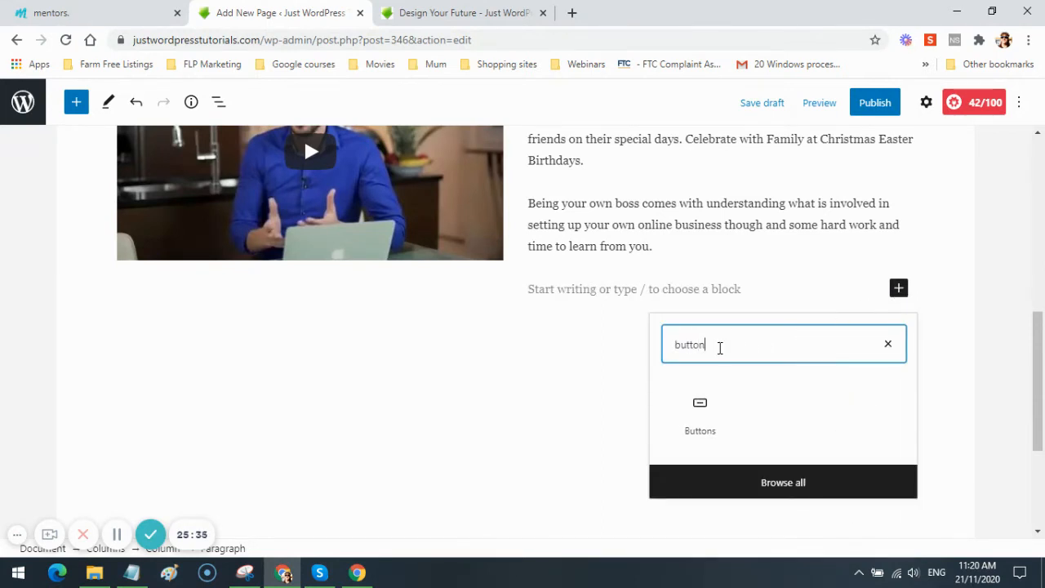
pyautogui.click(703, 411)
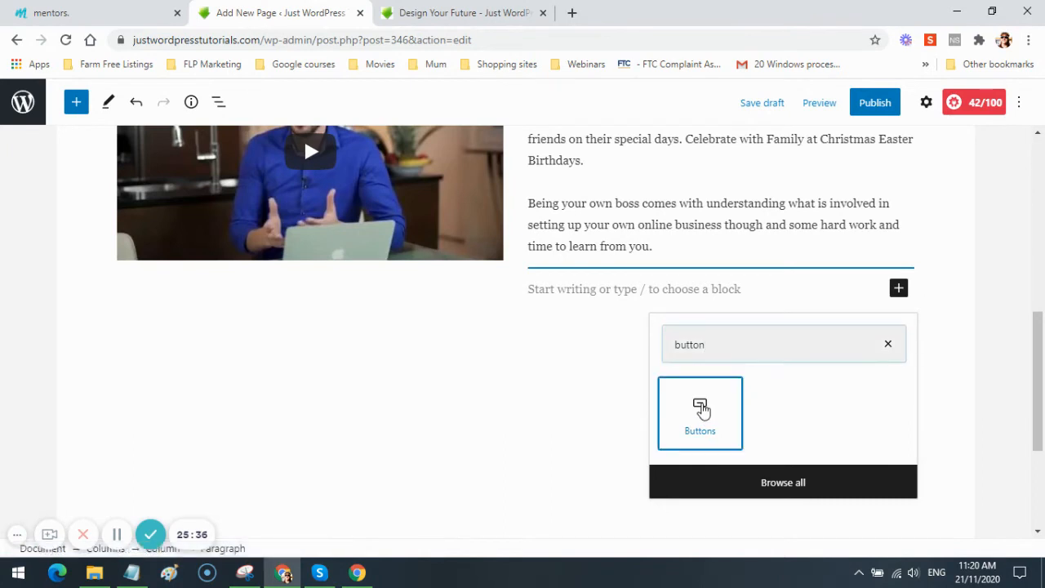
pyautogui.click(703, 408)
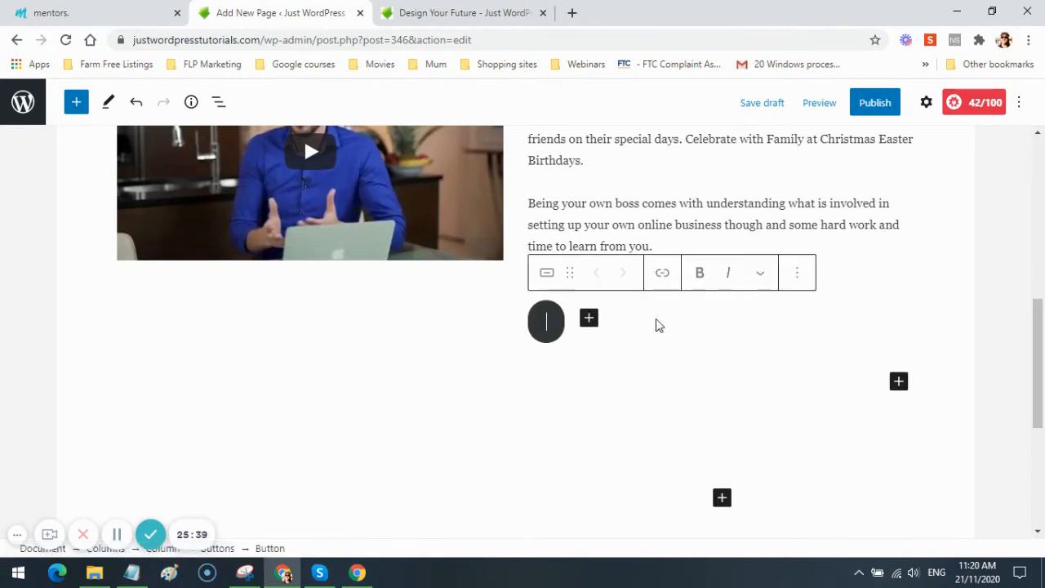
pyautogui.click(547, 276)
pyautogui.click(705, 374)
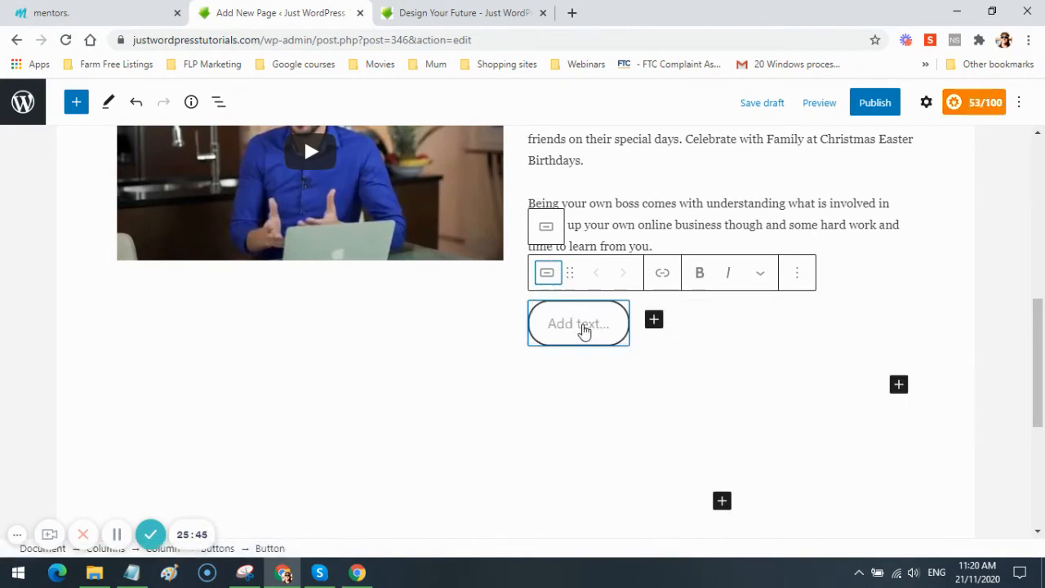
# - Check the button on the published Design Your Future page and label the new button "Click Here for Free Email Workshop"
pyautogui.click(490, 13)
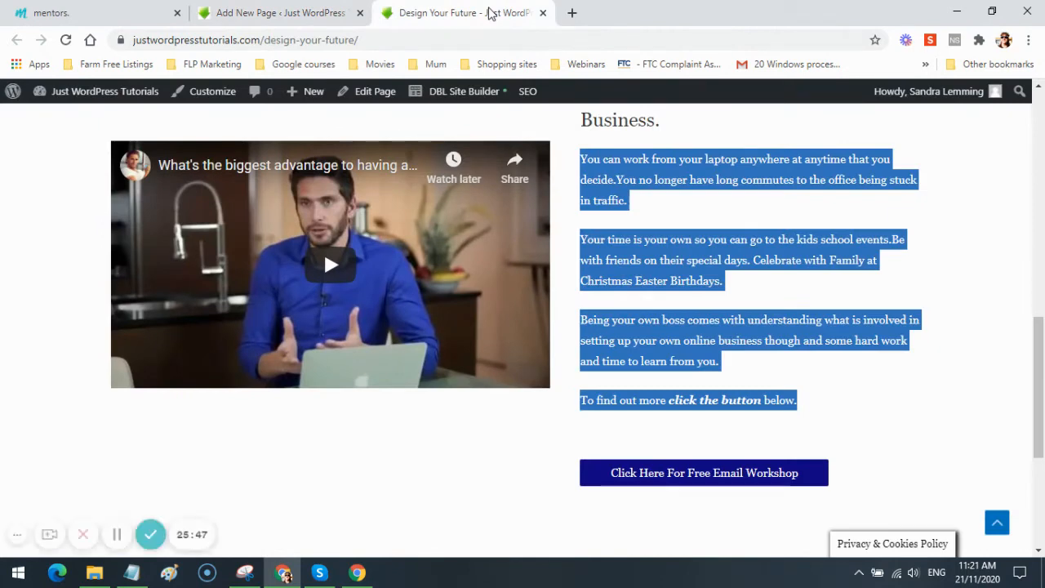
pyautogui.click(299, 12)
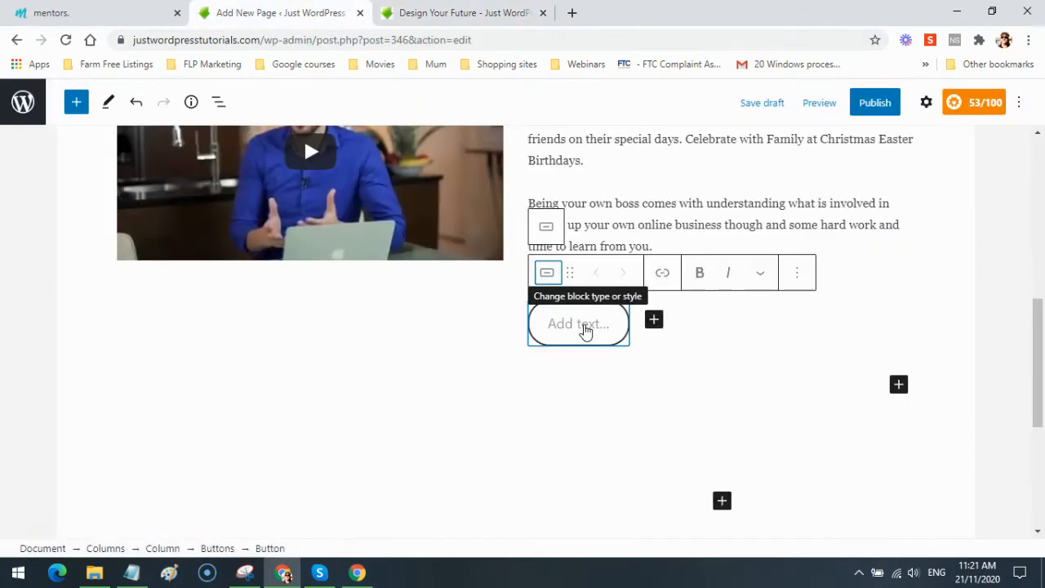
pyautogui.click(593, 330)
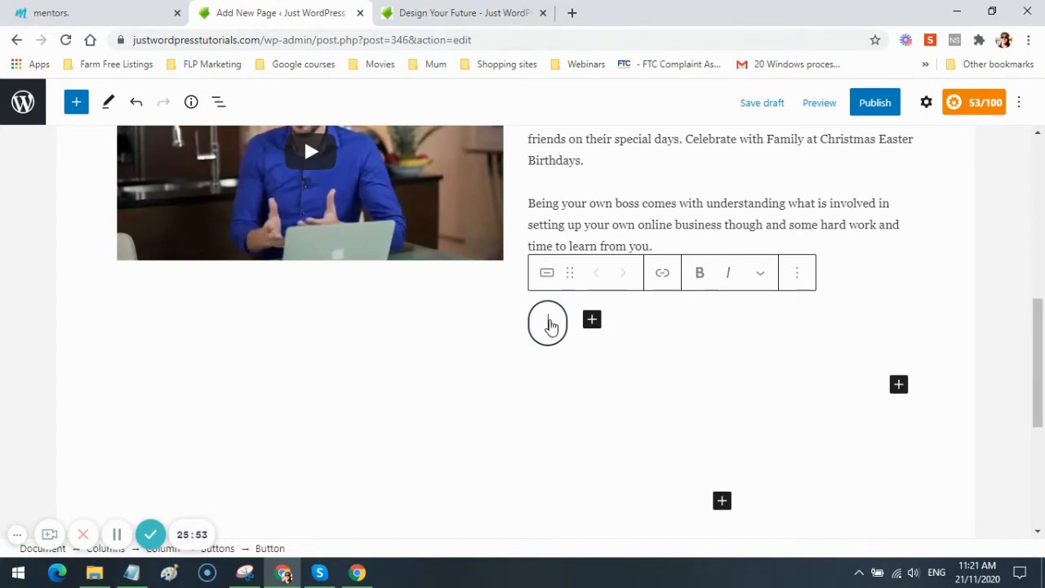
pyautogui.write('Joi')
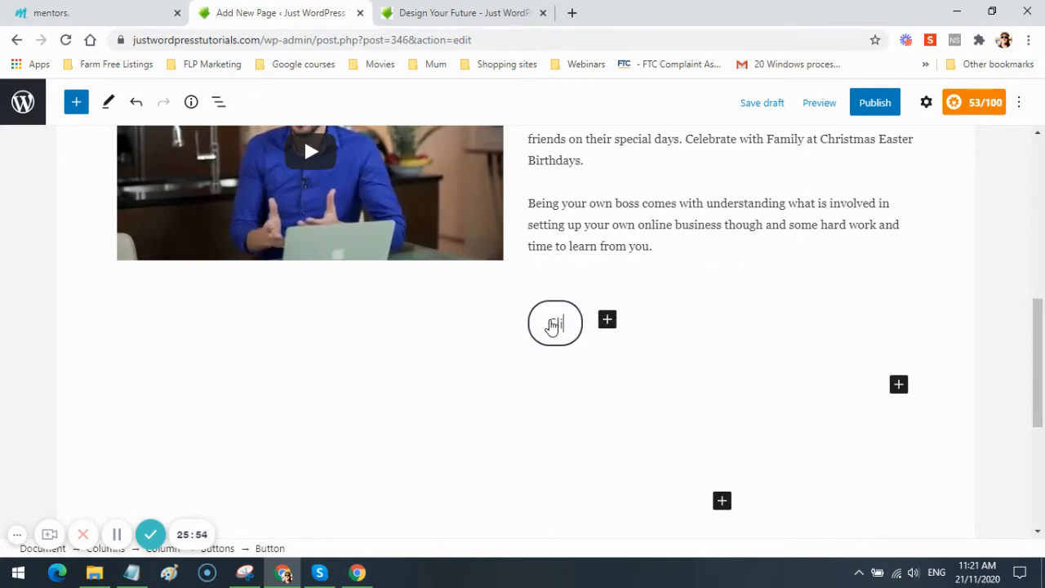
pyautogui.write('ck')
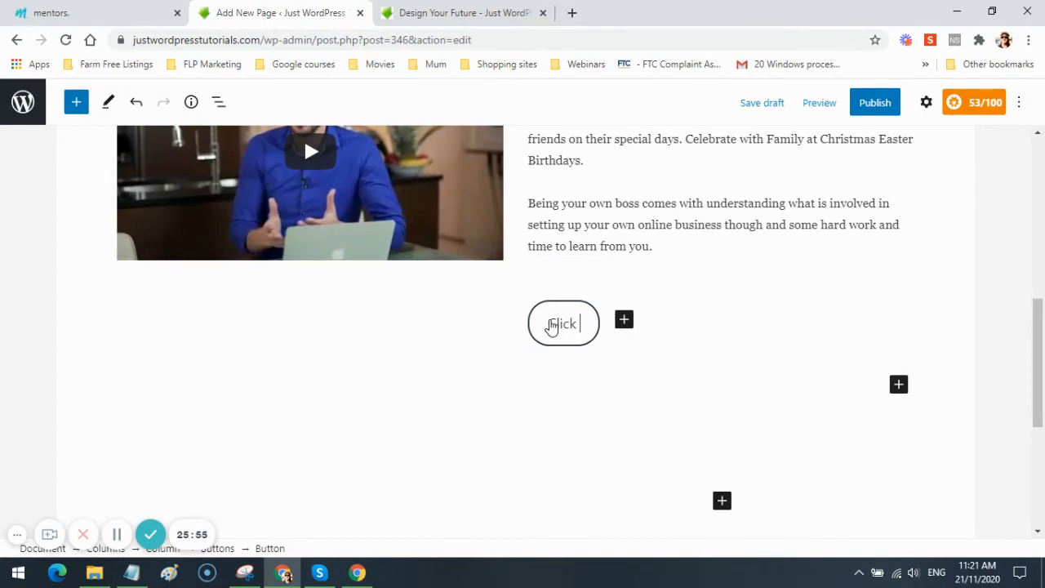
pyautogui.write('Here for Free ')
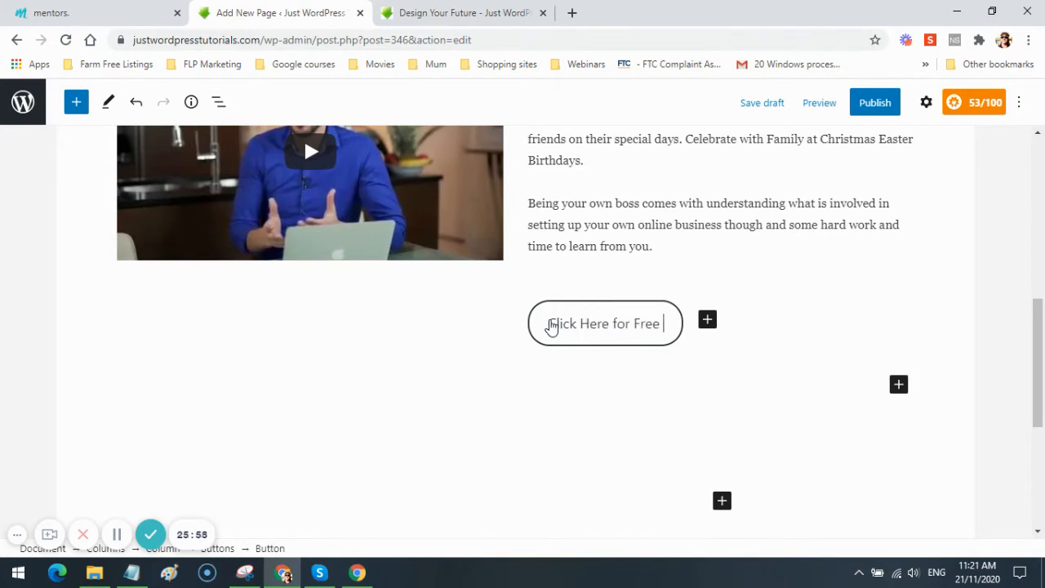
pyautogui.write('Email W')
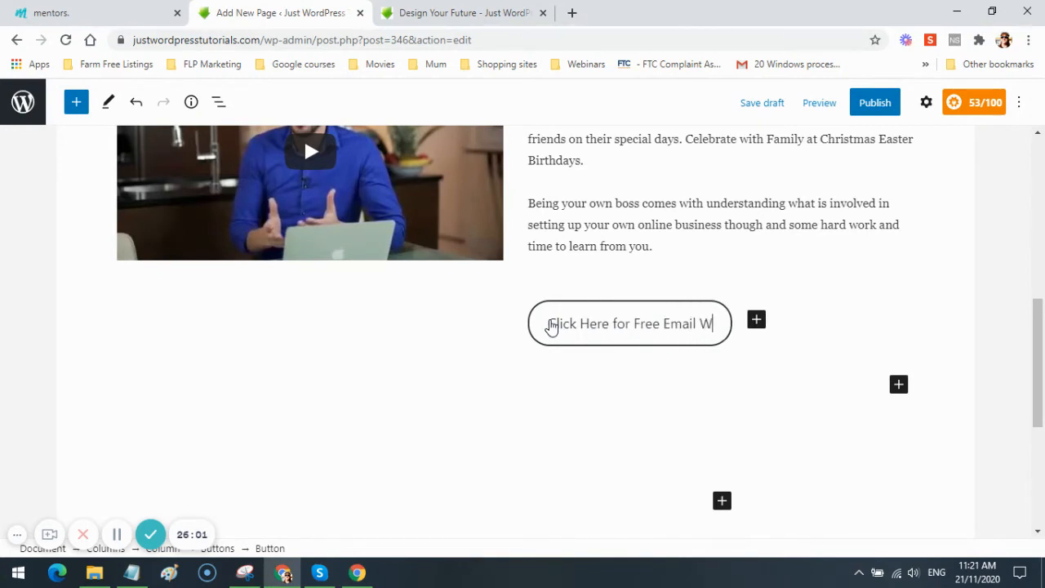
pyautogui.write('ork')
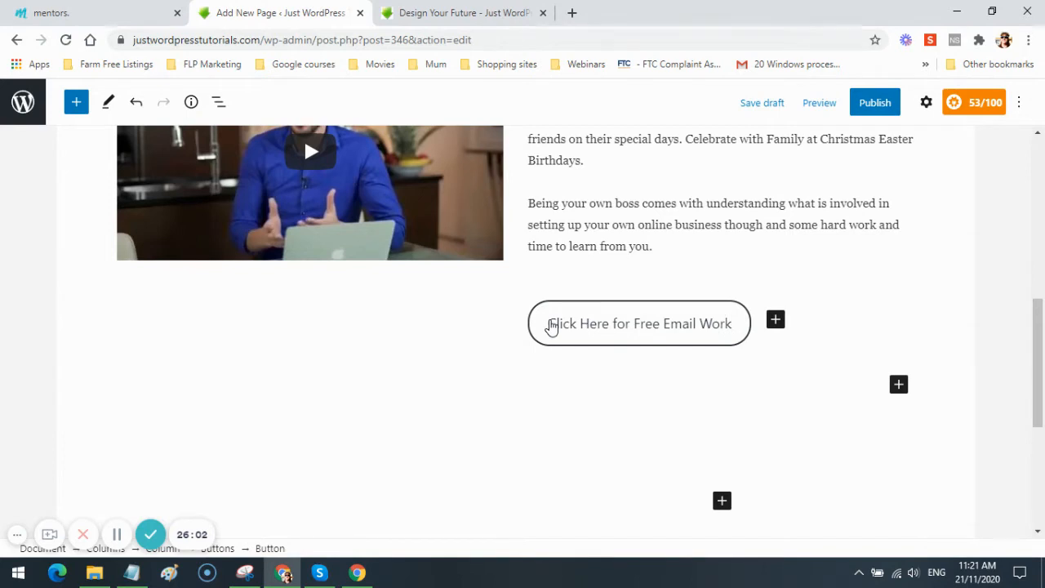
pyautogui.write('shop')
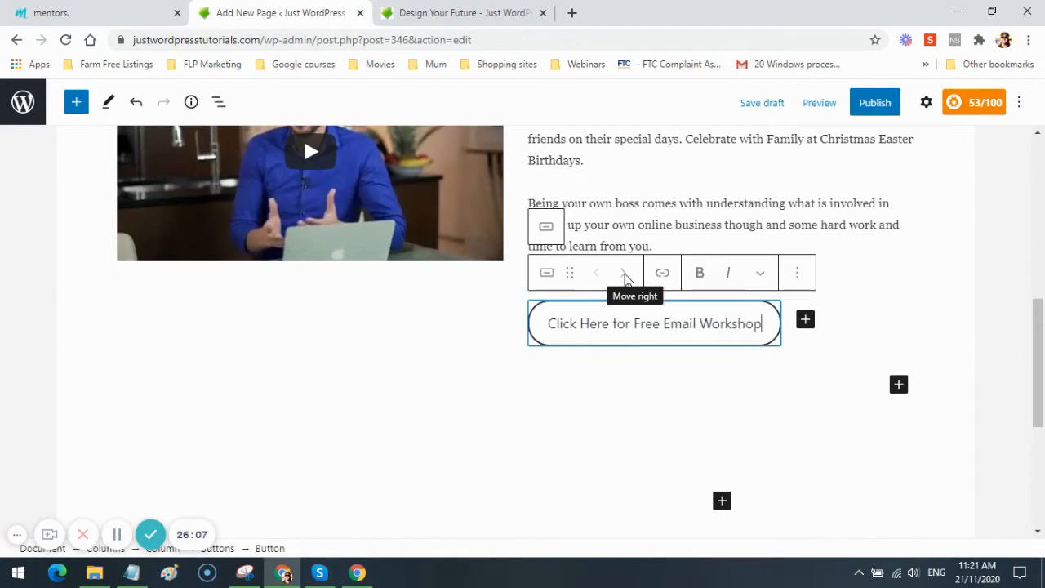
pyautogui.click(625, 276)
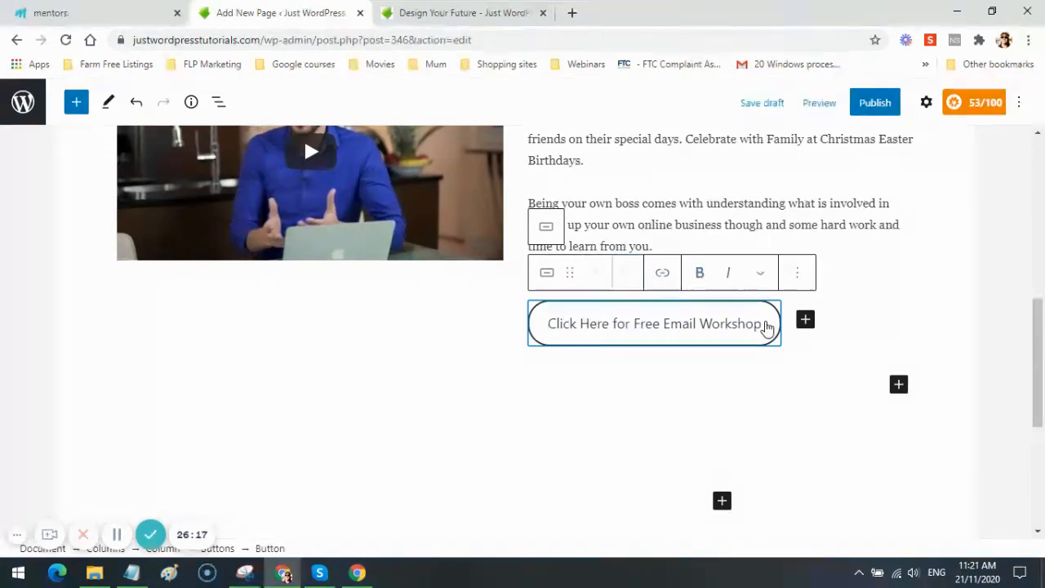
# - Make the whole label of the new outlined button bold
pyautogui.click(766, 325)
pyautogui.moveTo(766, 325); pyautogui.dragTo(553, 329)
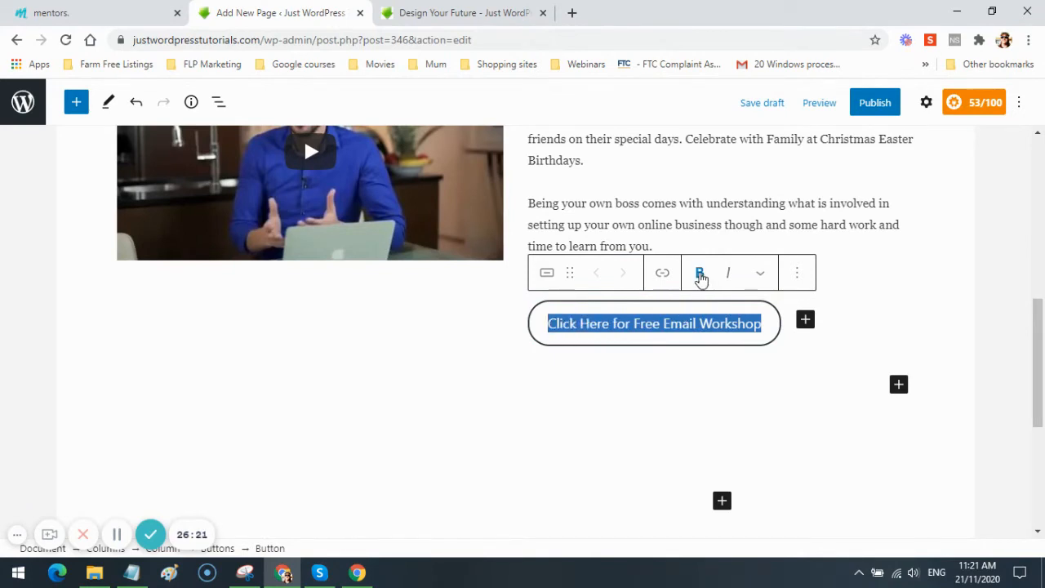
pyautogui.click(701, 276)
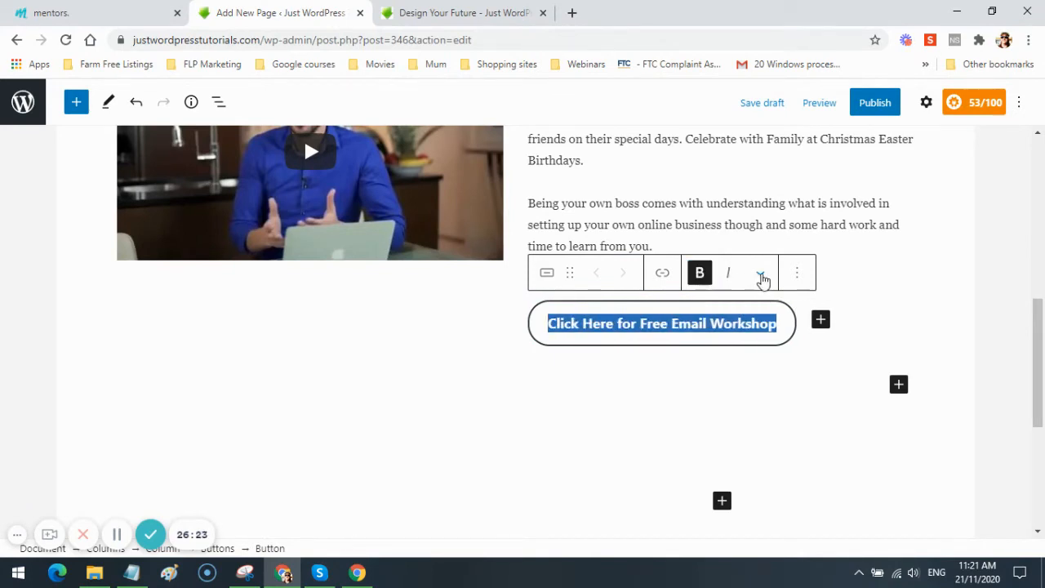
# - Set the text colour of the outlined button's label to the custom blue #0587bf
pyautogui.click(761, 276)
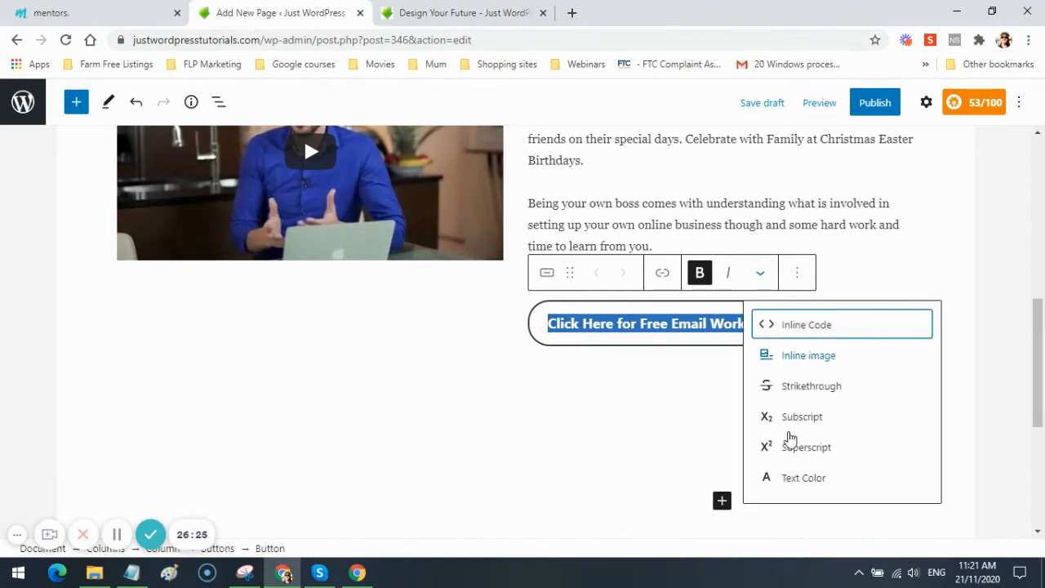
pyautogui.click(805, 478)
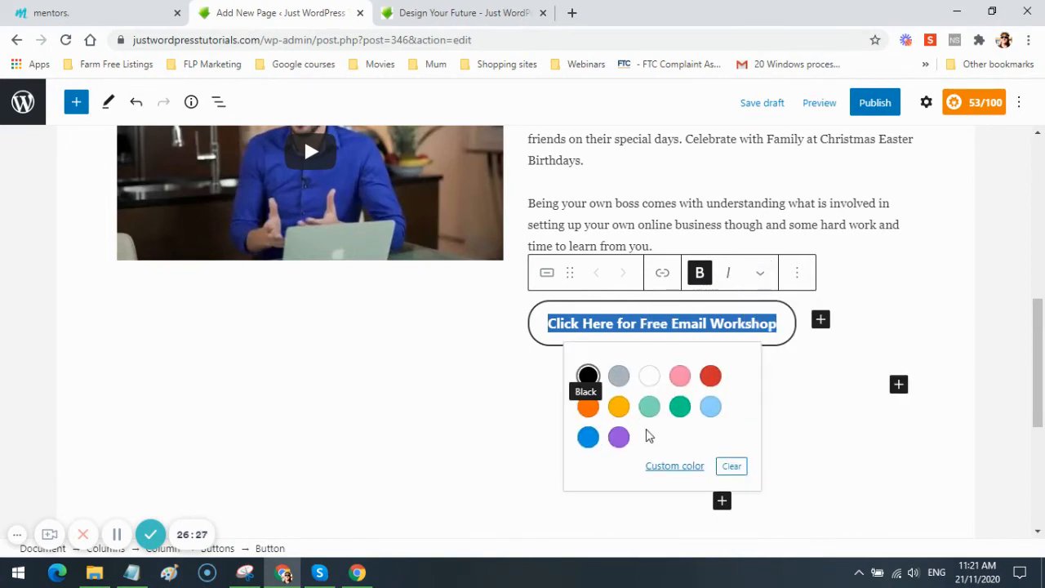
pyautogui.click(675, 468)
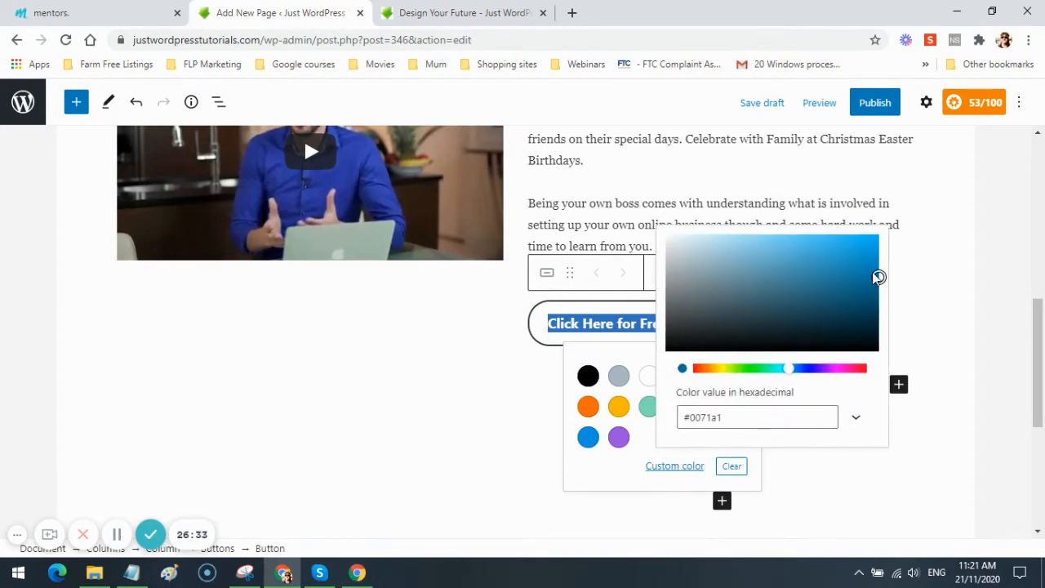
pyautogui.moveTo(874, 268); pyautogui.dragTo(873, 266)
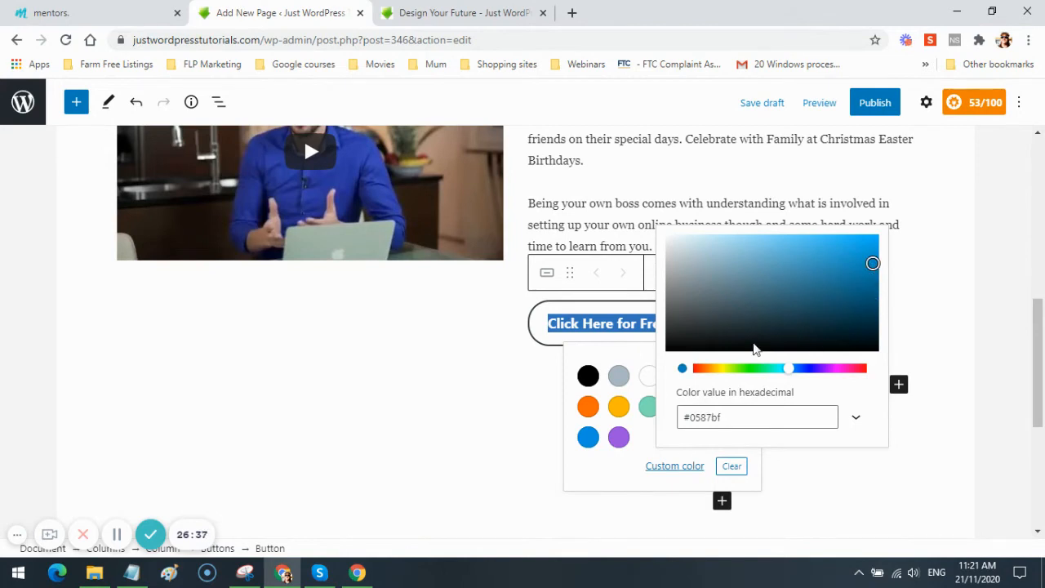
pyautogui.click(914, 330)
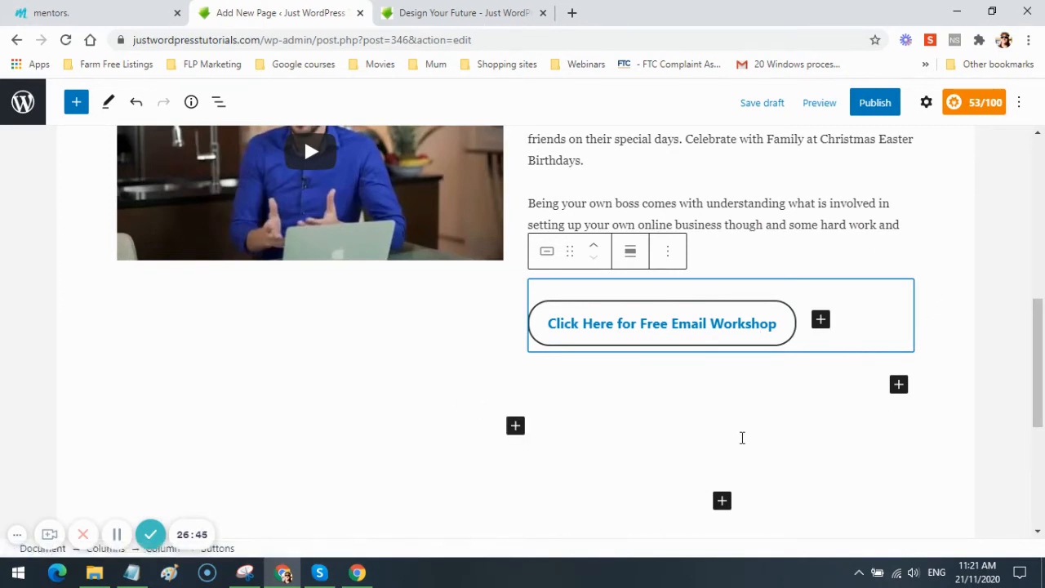
# - Browse the complete block library for something to add in the empty space under the video
pyautogui.click(205, 323)
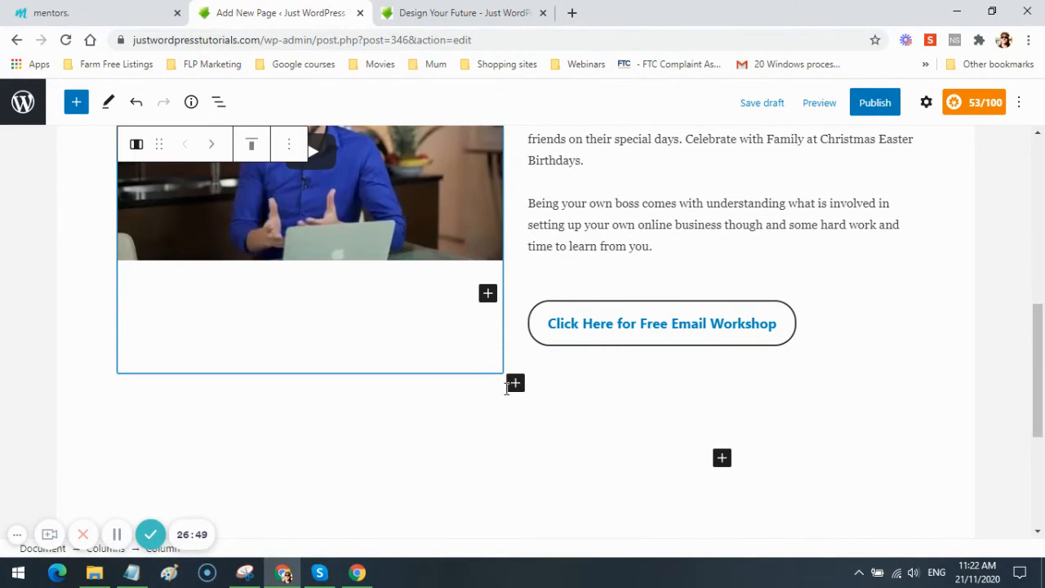
pyautogui.click(487, 296)
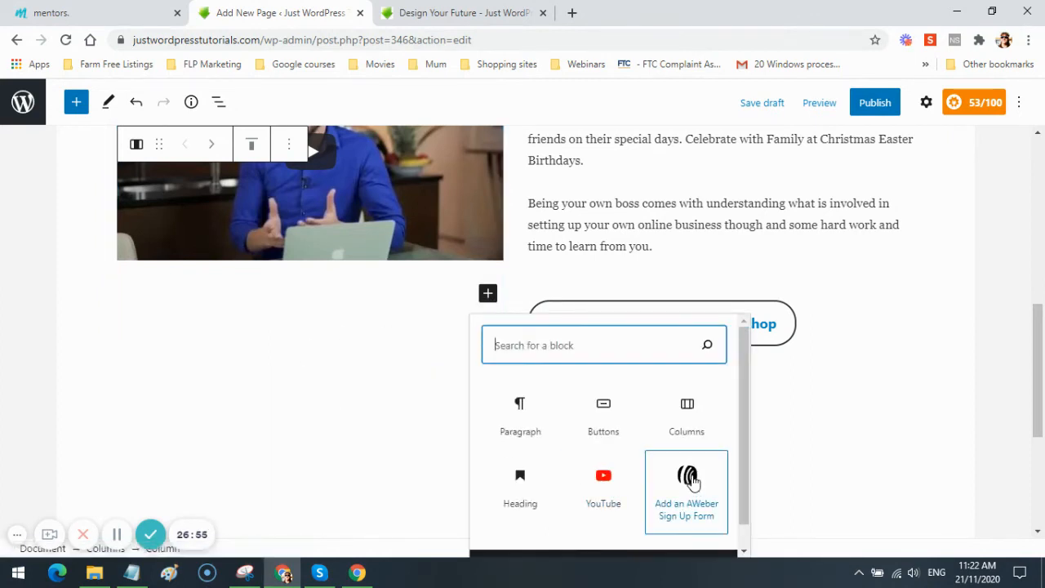
pyautogui.scroll(-1, 653, 523)
pyautogui.click(615, 544)
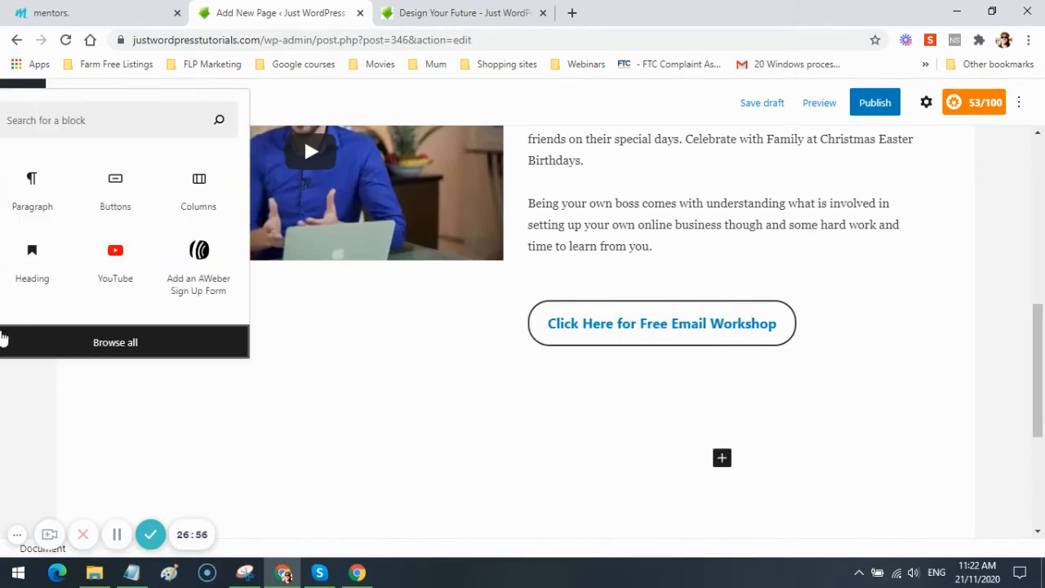
pyautogui.click(5, 340)
pyautogui.scroll(-4, 74, 282)
pyautogui.scroll(-10, 111, 372)
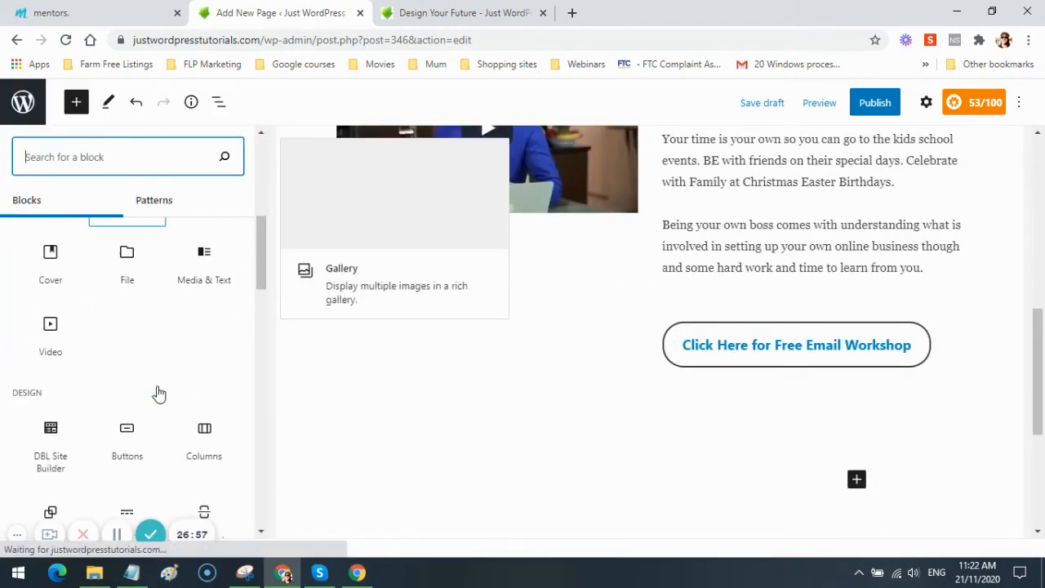
pyautogui.scroll(-4, 159, 396)
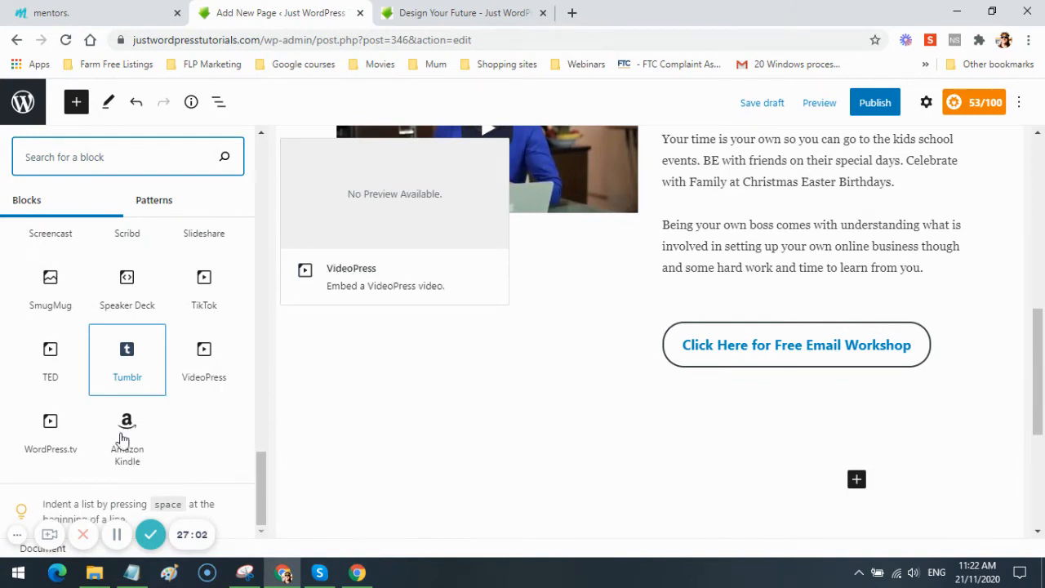
pyautogui.scroll(3, 104, 400)
pyautogui.scroll(4, 104, 400)
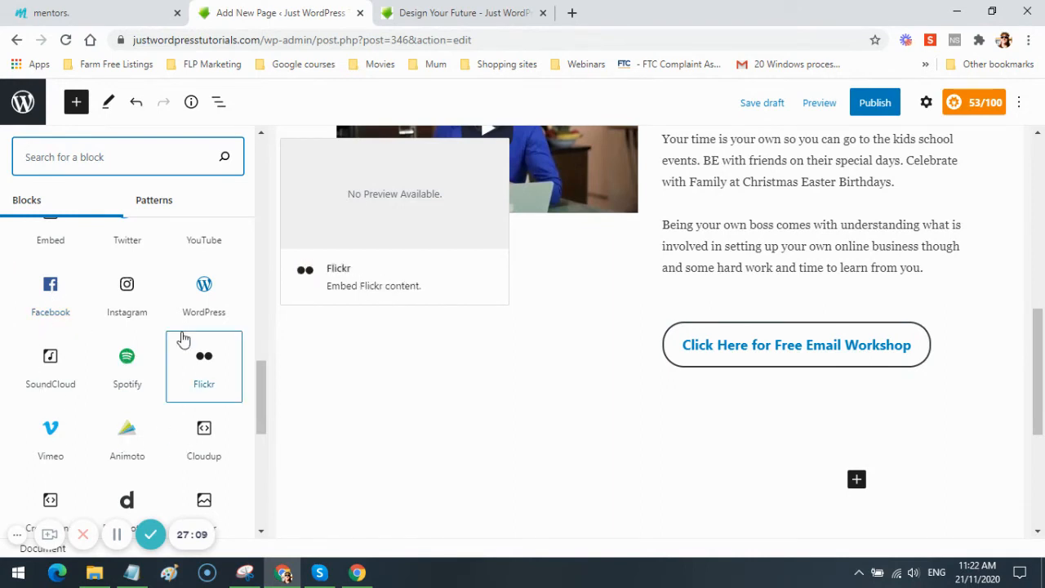
pyautogui.click(490, 408)
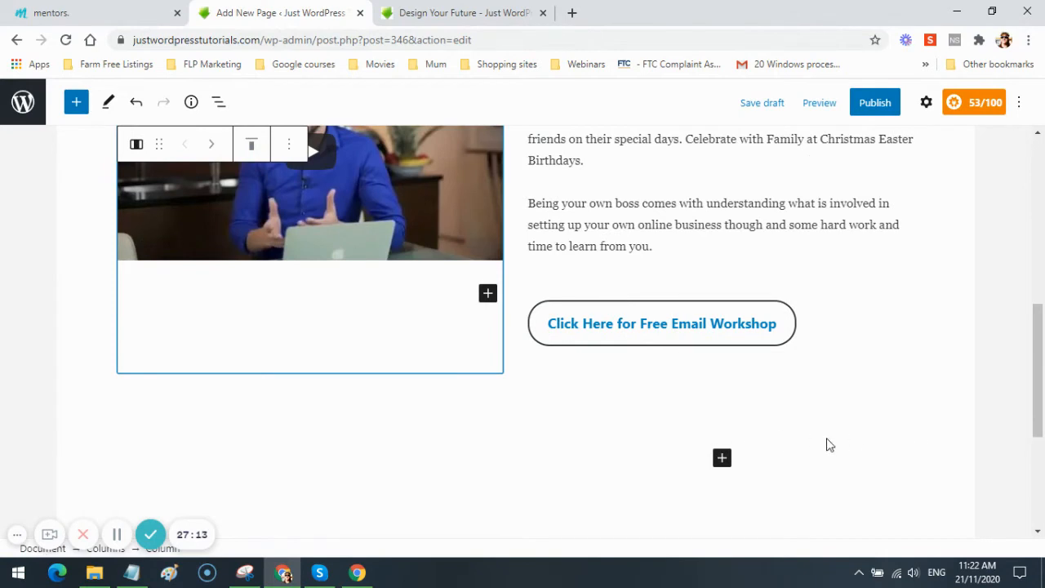
# - Open the link field of the outlined "Click Here for Free Email Workshop" button
pyautogui.scroll(2, 939, 448)
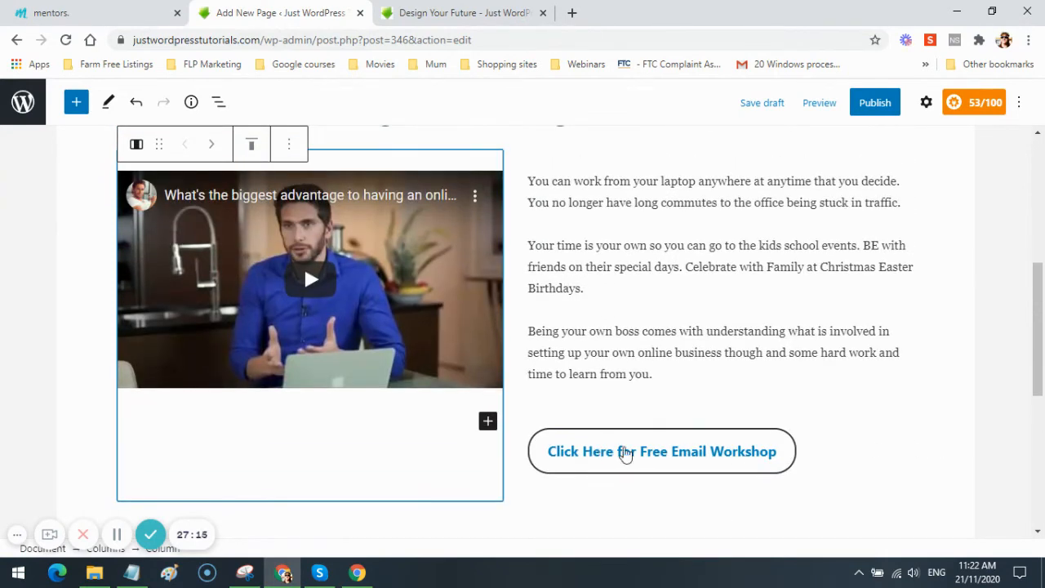
pyautogui.click(700, 453)
pyautogui.tripleClick(701, 452)
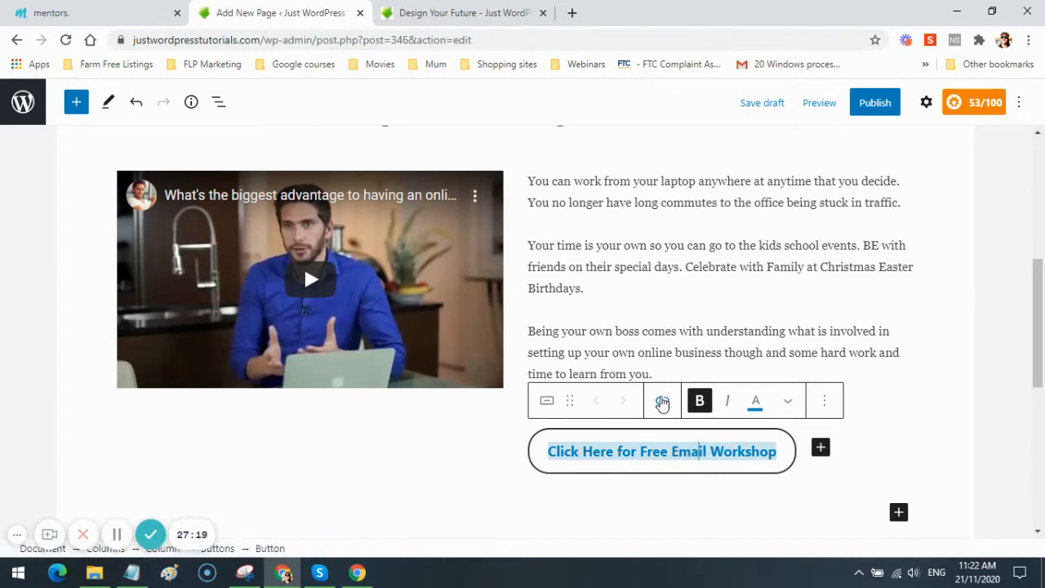
pyautogui.click(661, 403)
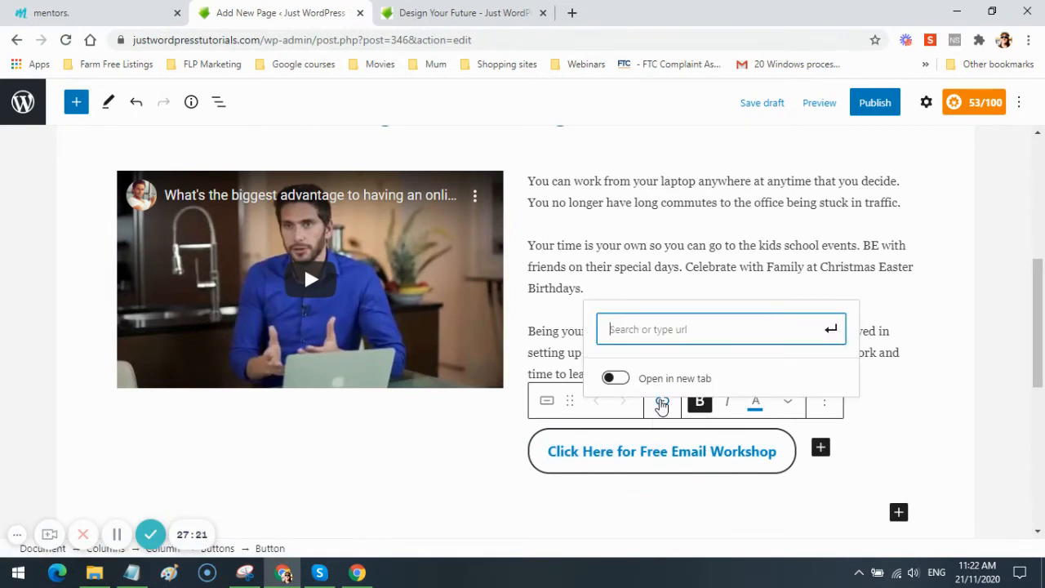
# - Copy the link address of the published page's workshop button and paste it into the new button's link field
pyautogui.click(474, 11)
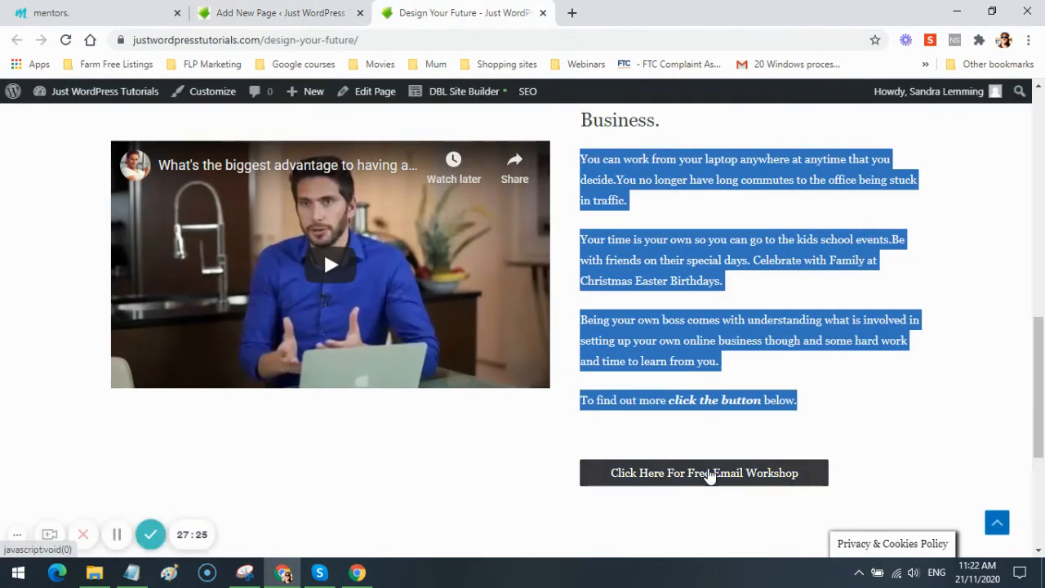
pyautogui.rightClick(709, 477)
pyautogui.click(799, 438)
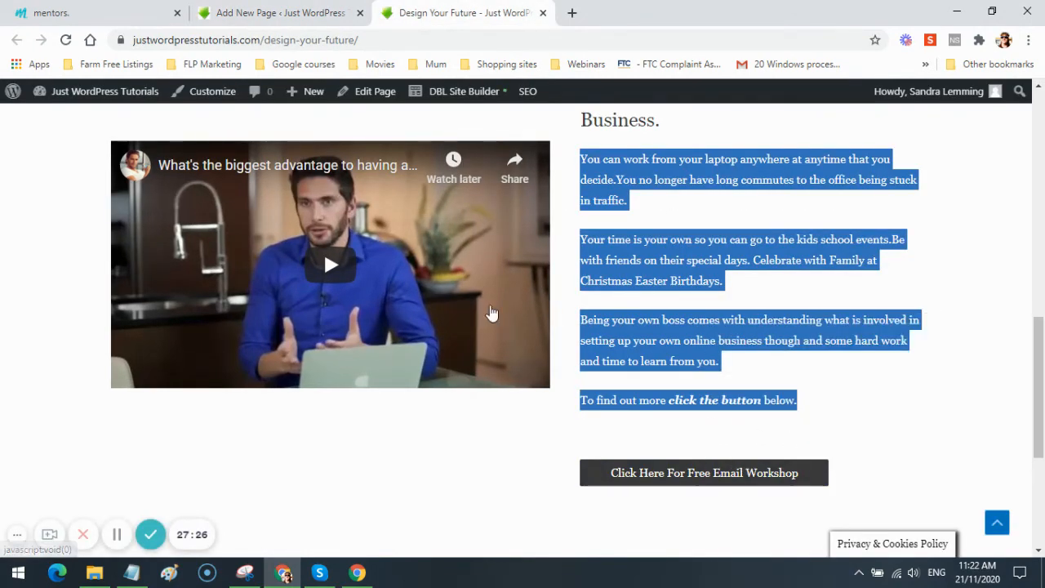
pyautogui.click(310, 13)
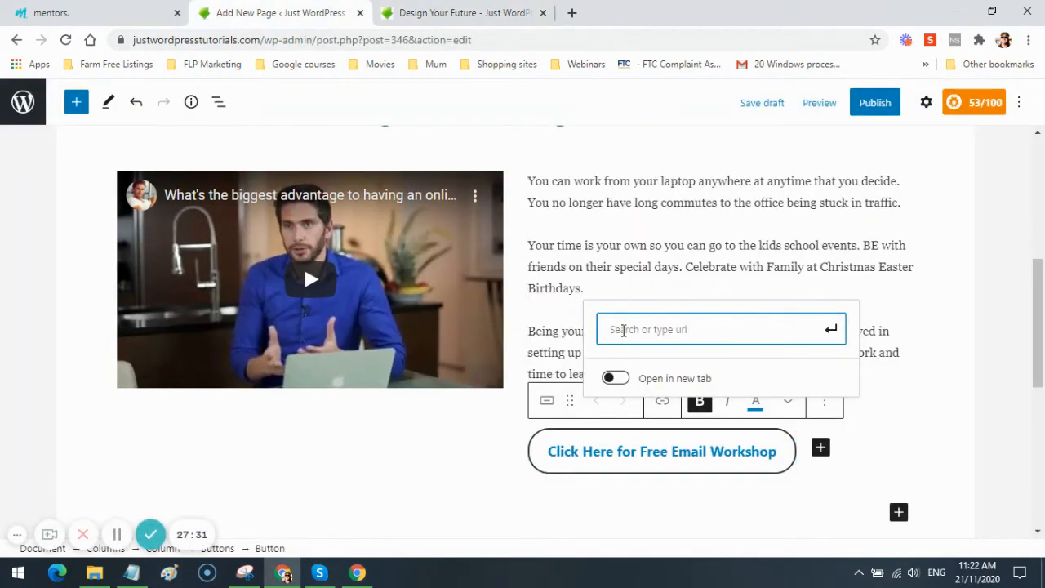
pyautogui.rightClick(623, 330)
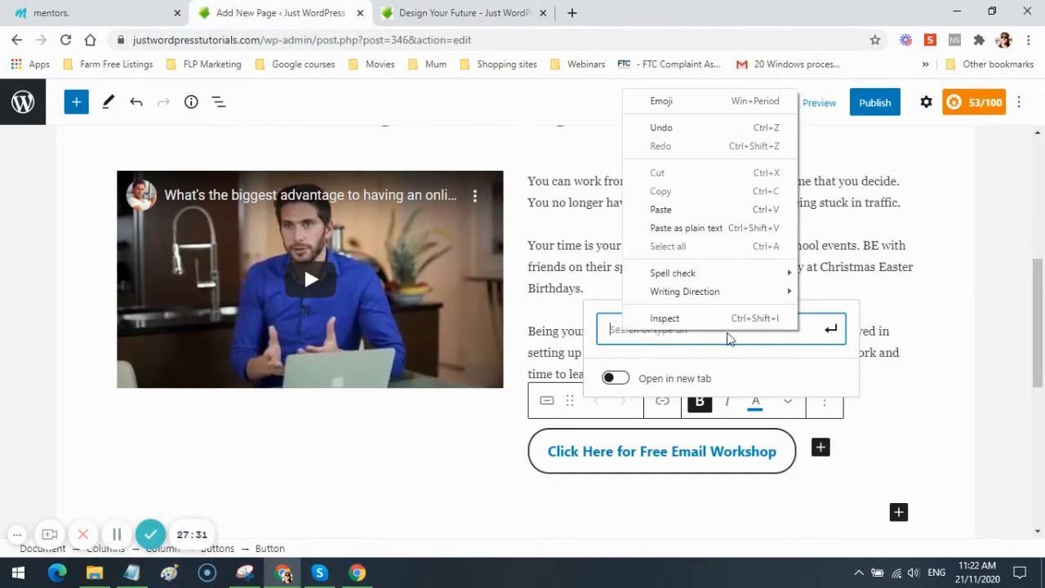
pyautogui.click(673, 211)
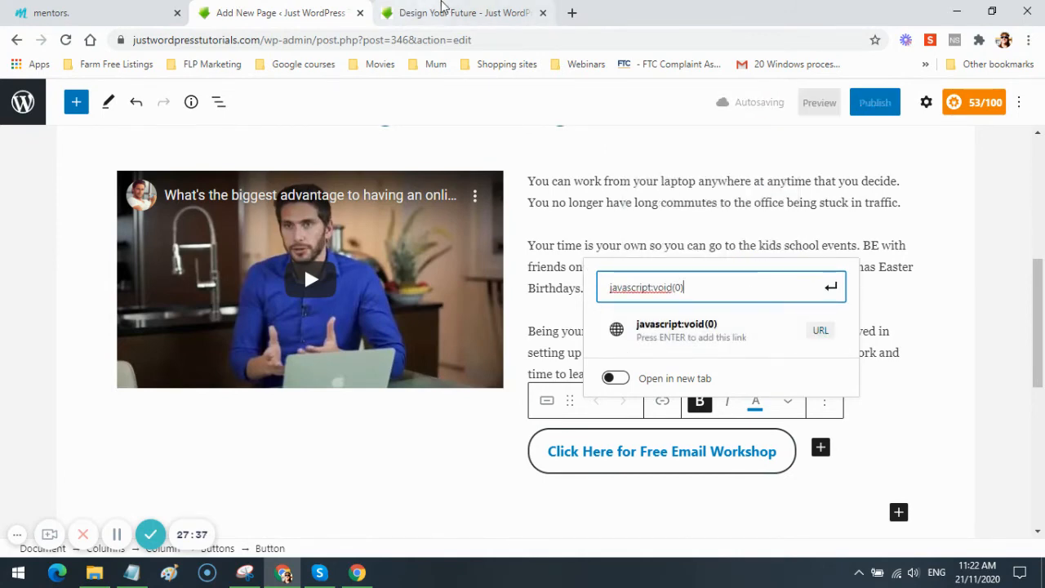
# - Check the sign-up form that the workshop button opens on the published Design Your Future page
pyautogui.click(463, 12)
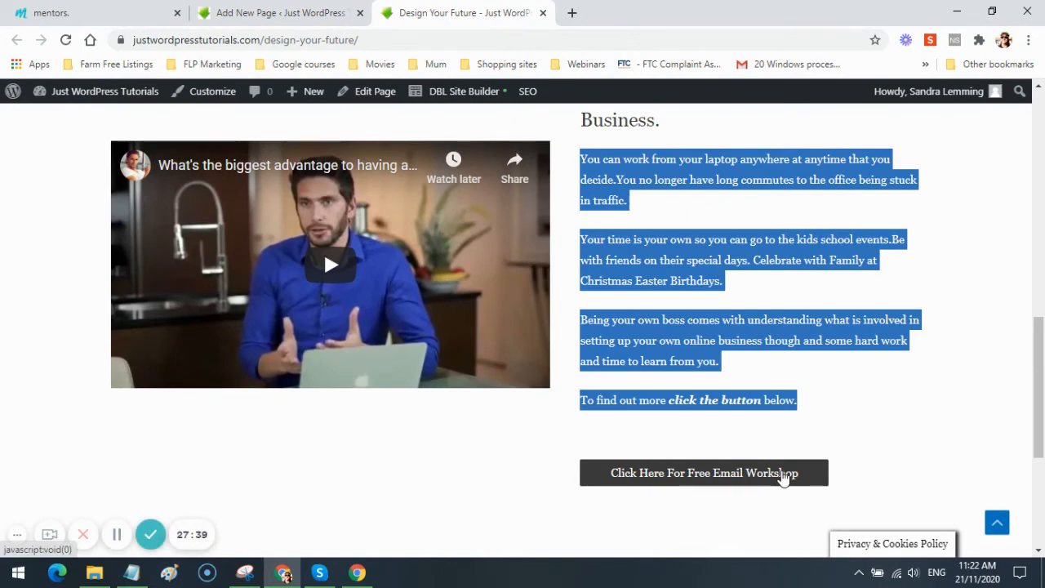
pyautogui.click(784, 476)
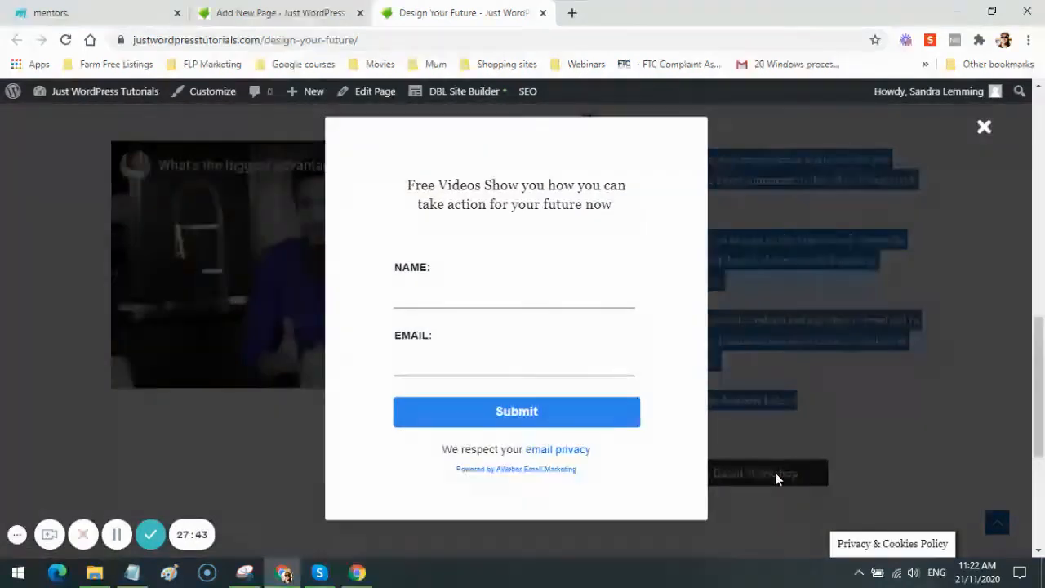
pyautogui.click(775, 472)
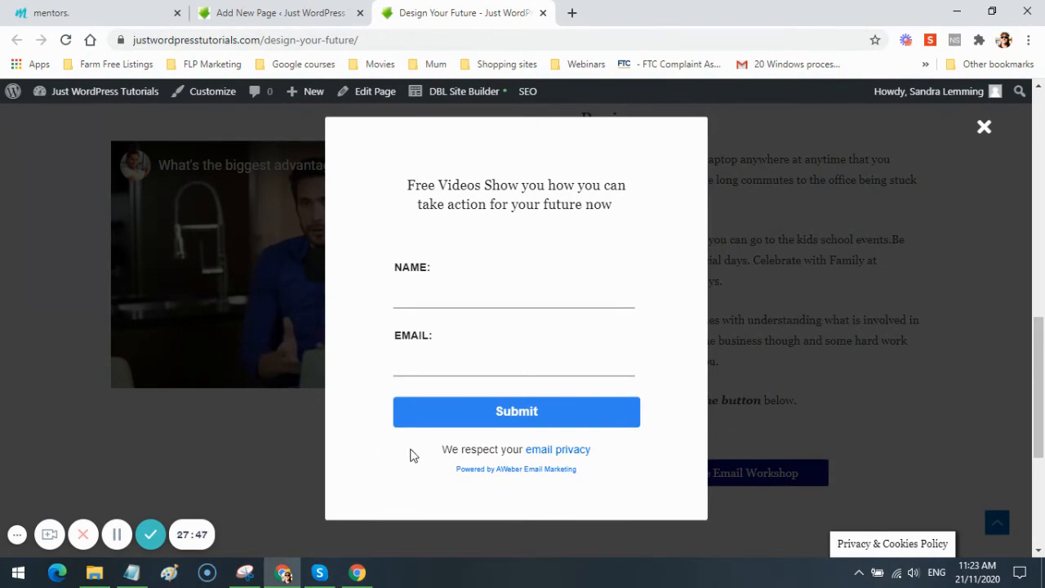
pyautogui.click(984, 128)
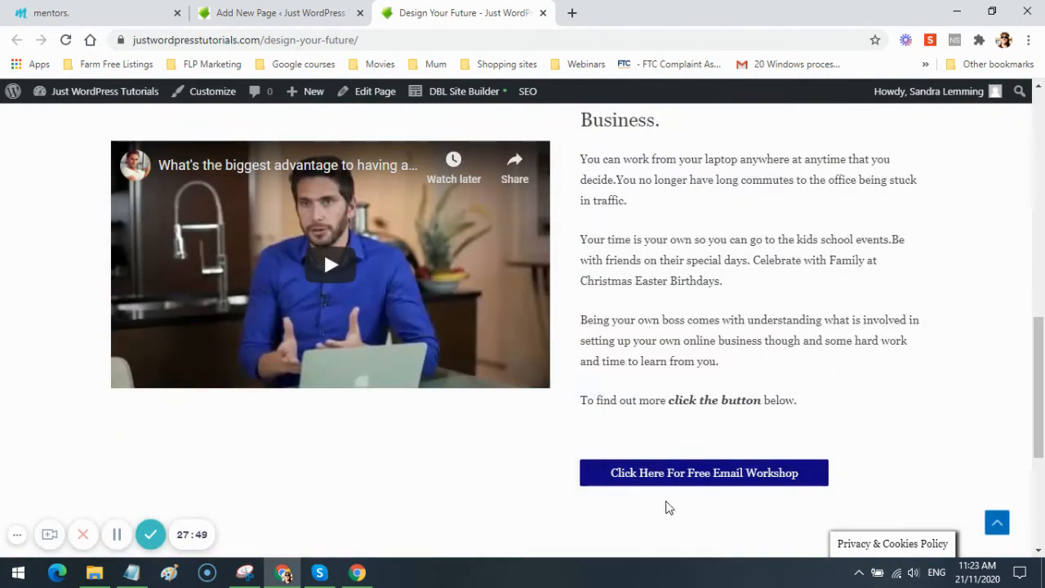
# - Go to the site's dashboard and open the AWeber sign-up forms for the New Free Videos list
pyautogui.moveTo(84, 95)
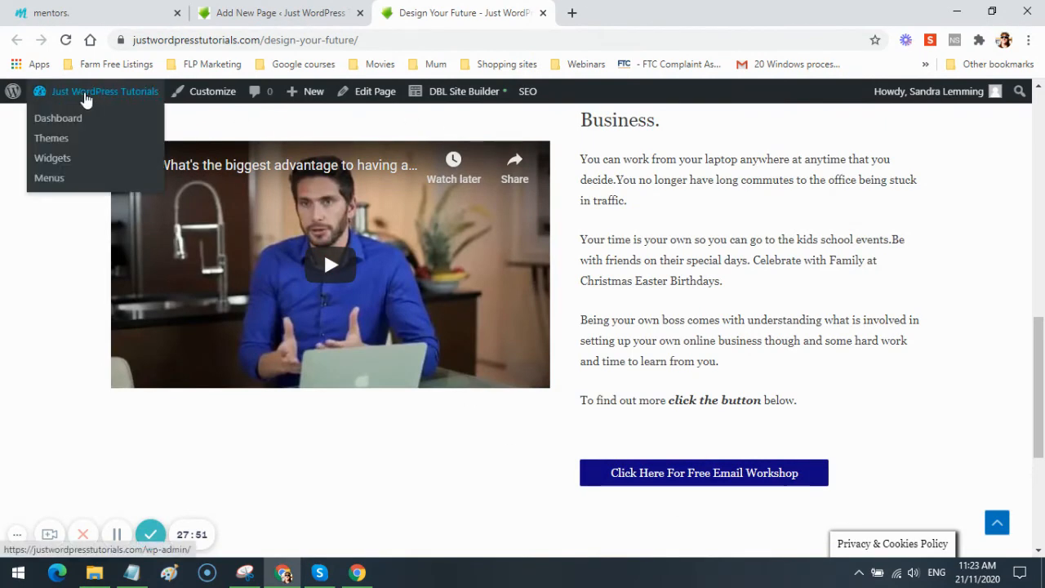
pyautogui.click(56, 122)
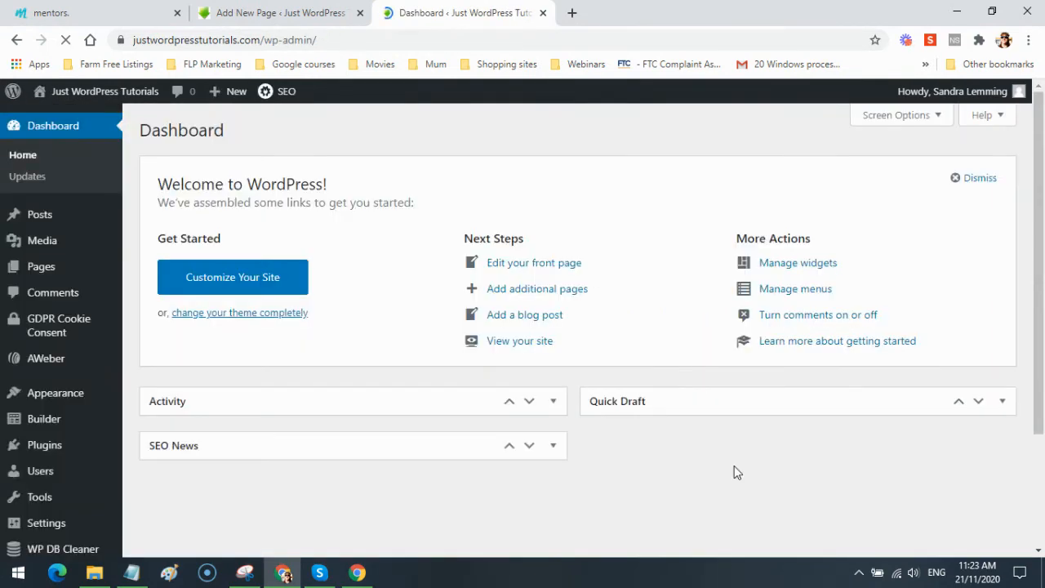
pyautogui.click(25, 471)
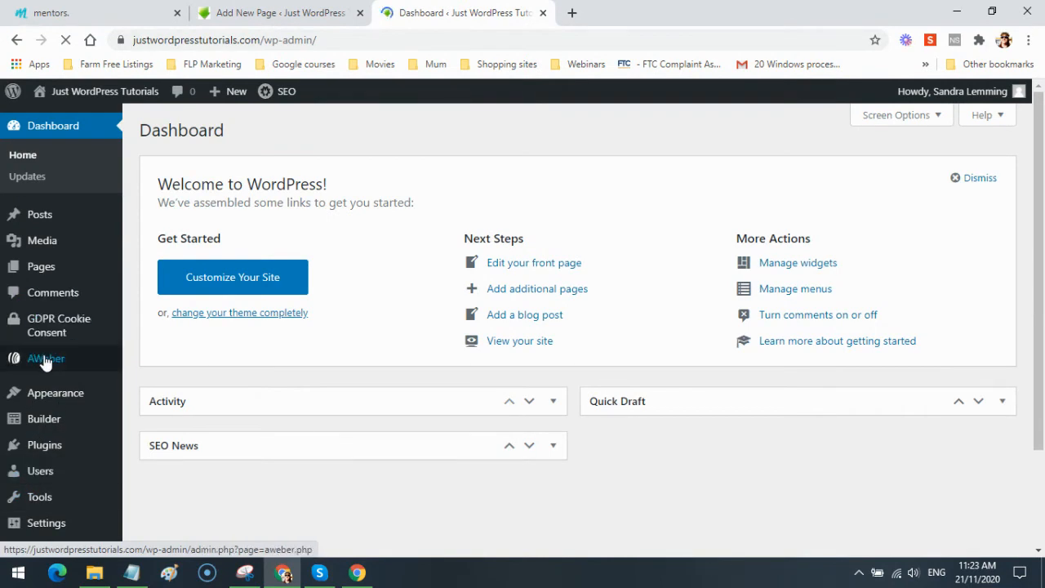
pyautogui.moveTo(45, 363)
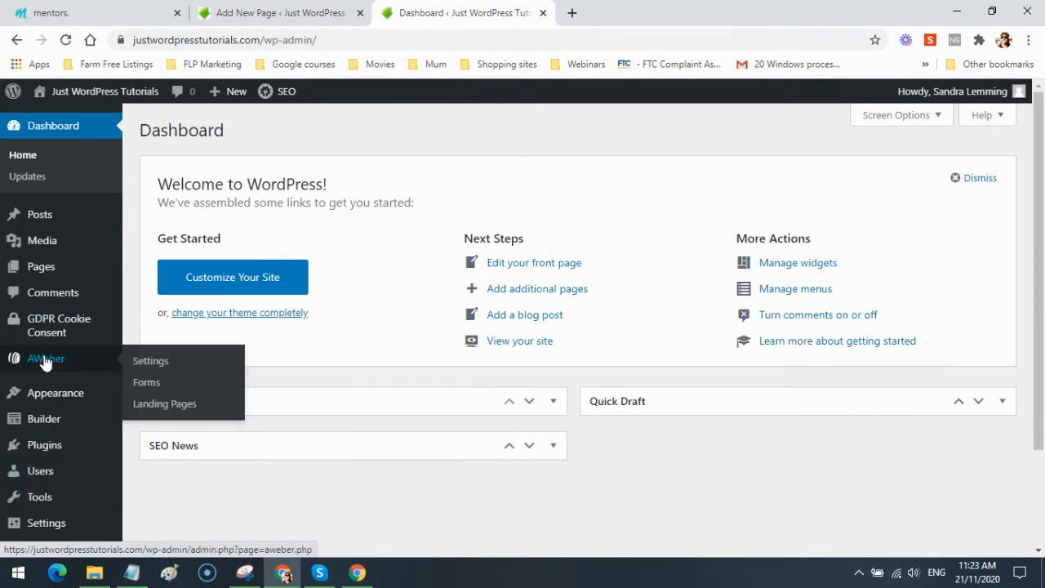
pyautogui.click(147, 384)
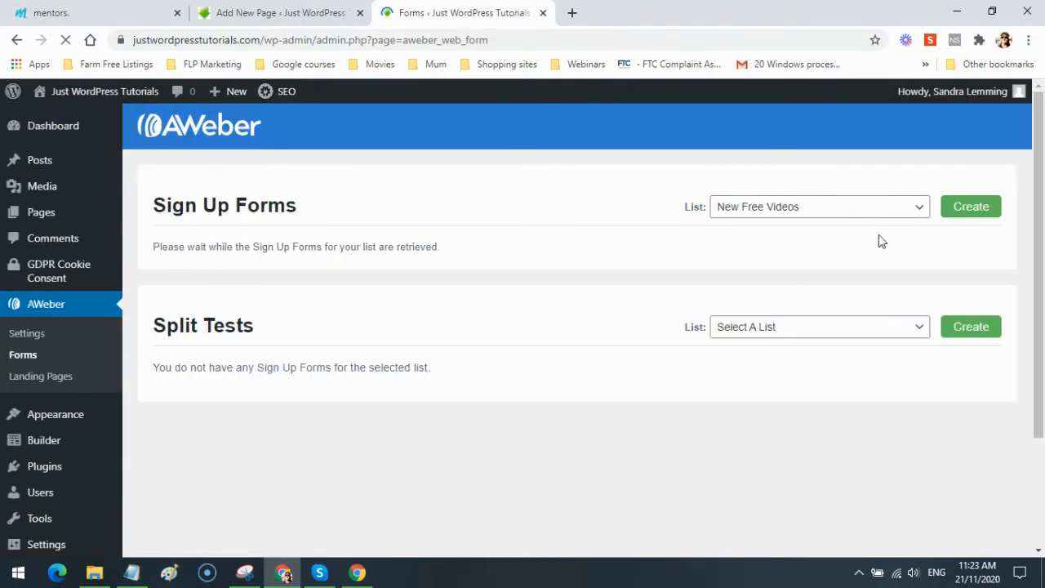
pyautogui.click(922, 210)
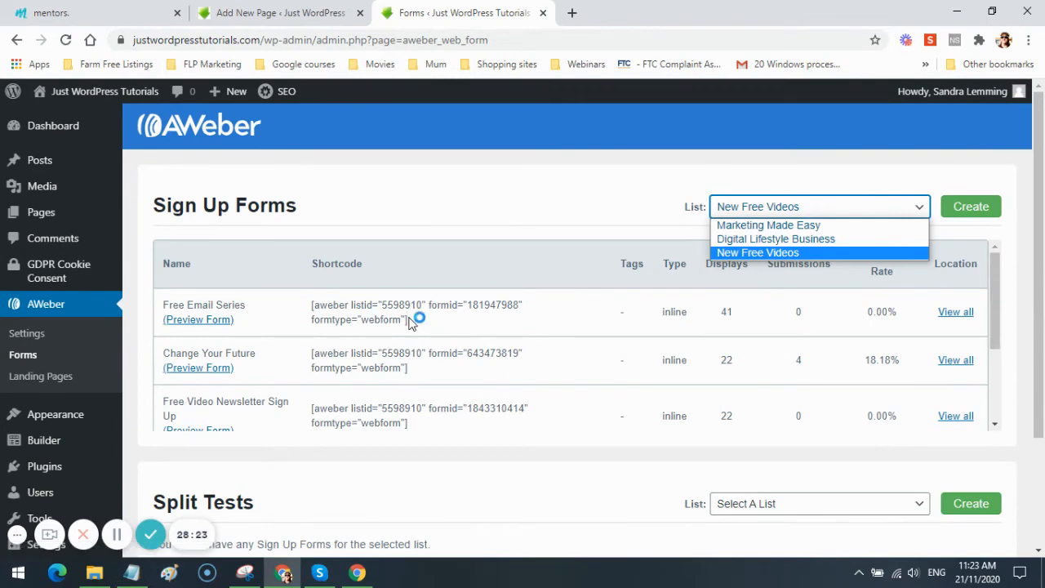
# - Copy the Free Email Series form's shortcode and paste it over the address in the new button's link field
pyautogui.moveTo(413, 321); pyautogui.dragTo(304, 317)
pyautogui.rightClick(334, 311)
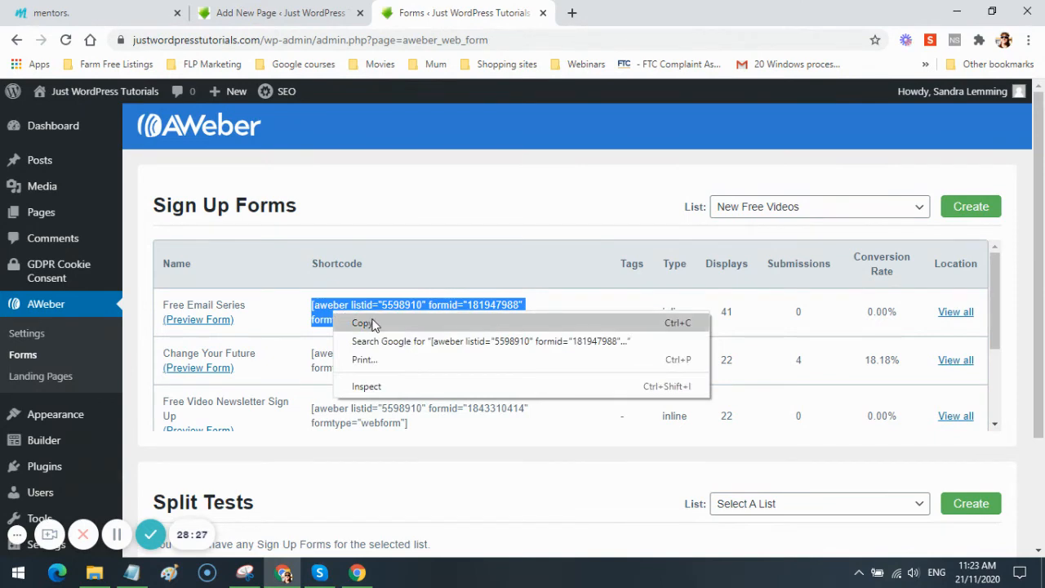
pyautogui.click(369, 325)
pyautogui.click(320, 18)
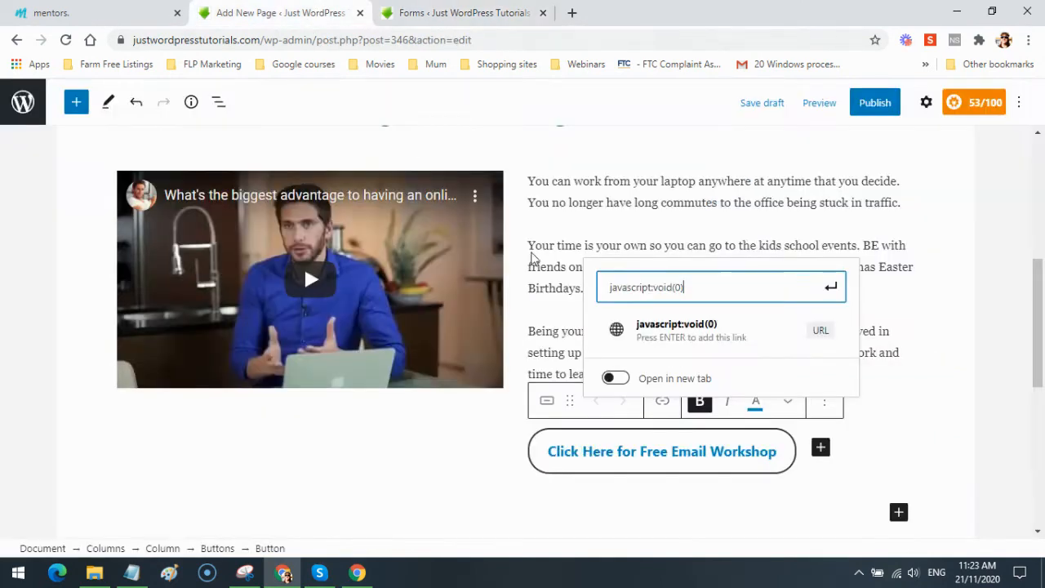
pyautogui.moveTo(695, 286); pyautogui.dragTo(611, 286)
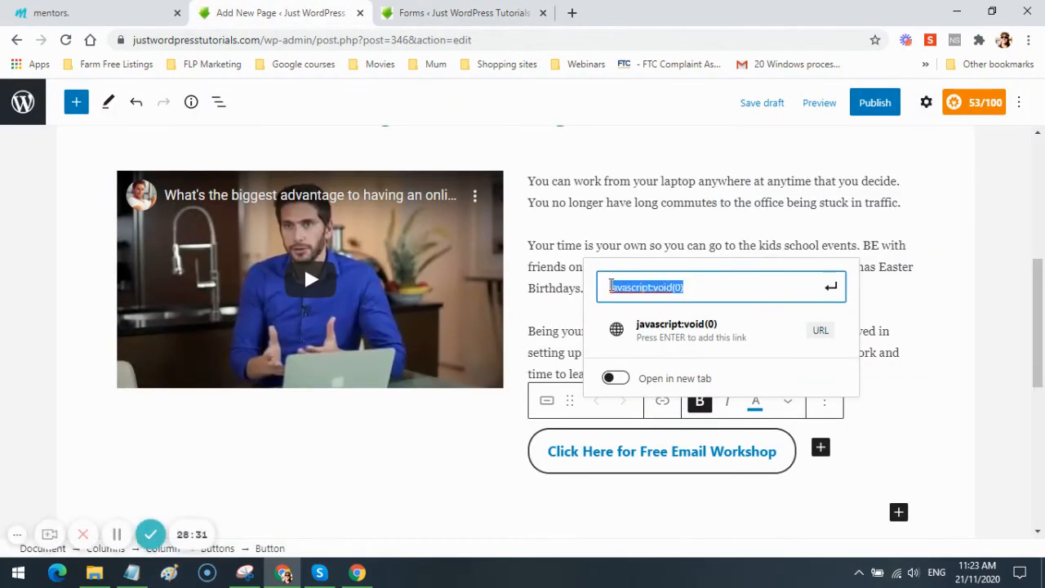
pyautogui.rightClick(625, 285)
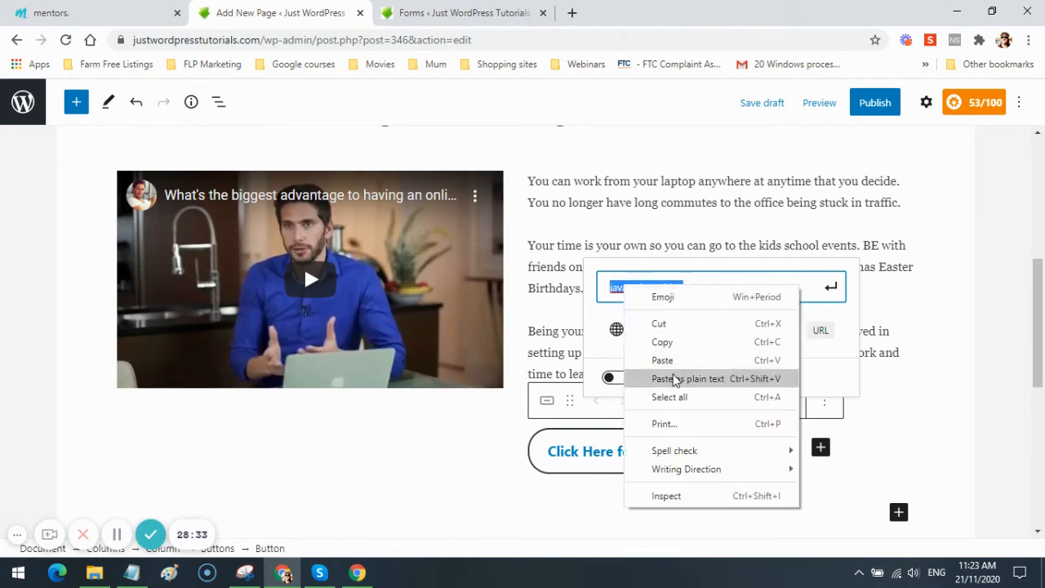
pyautogui.click(663, 361)
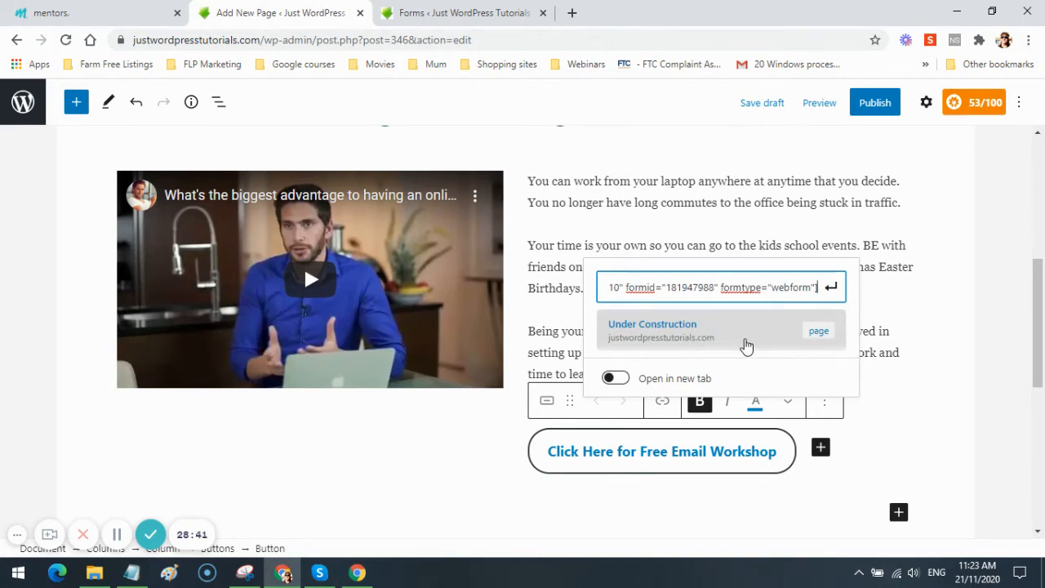
# - Set the workshop button's shortcode link to open in a new tab and apply the link
pyautogui.click(625, 382)
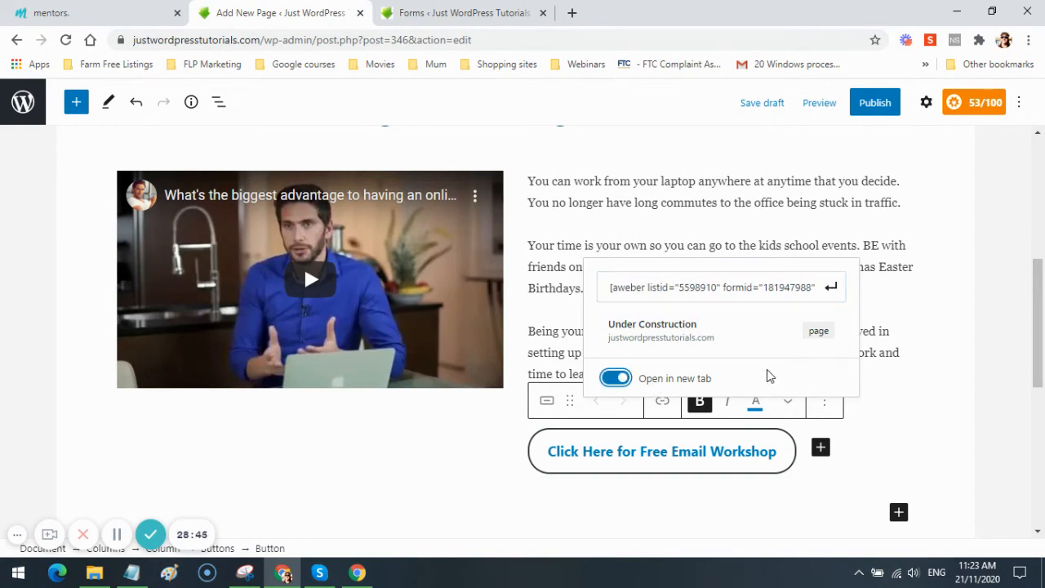
pyautogui.click(831, 287)
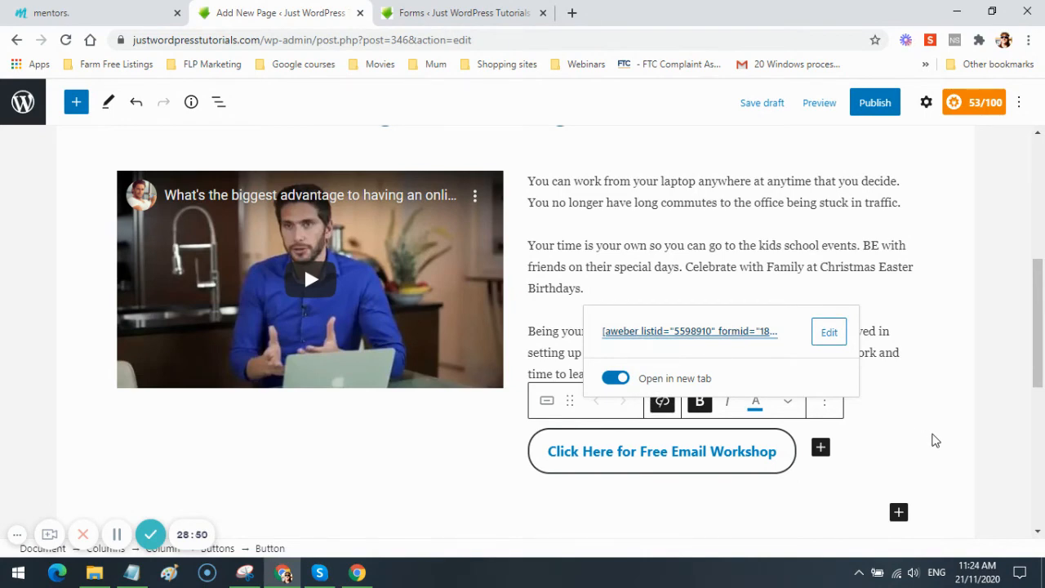
pyautogui.click(933, 441)
# - Publish the Design Your Future pt2 page with public visibility and view it on the live site
pyautogui.scroll(5, 939, 455)
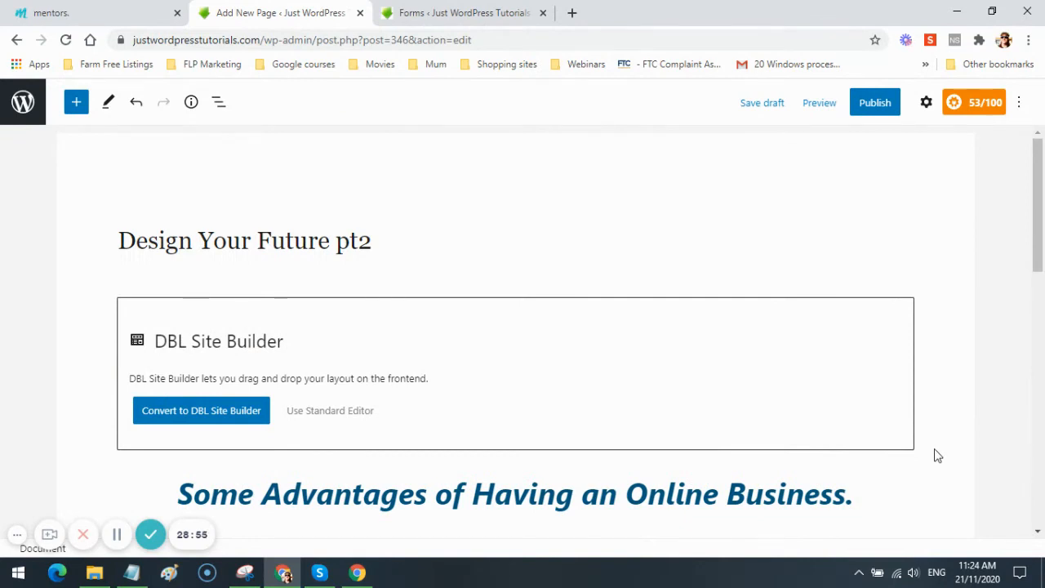
pyautogui.click(876, 104)
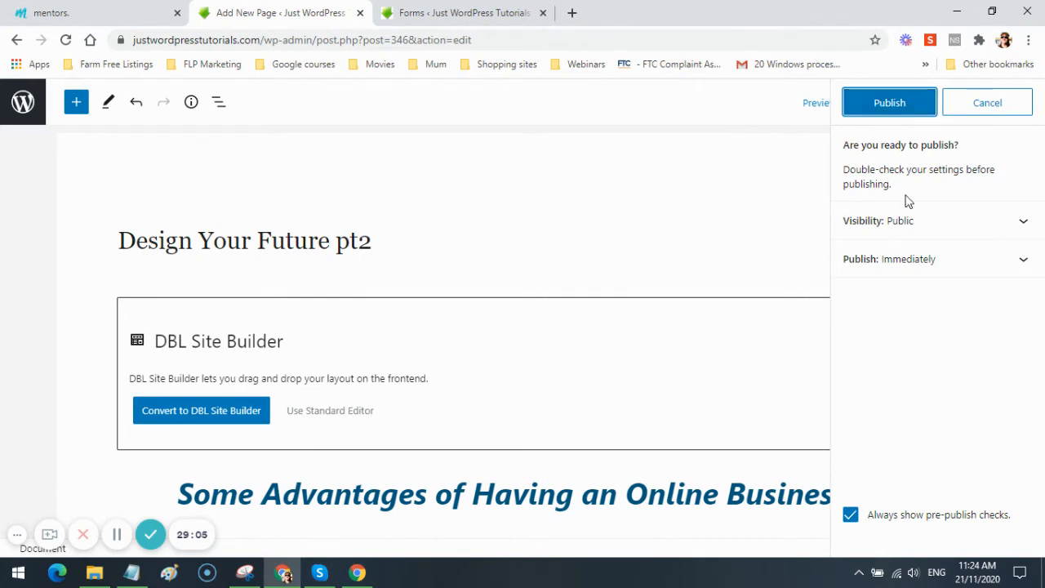
pyautogui.click(893, 104)
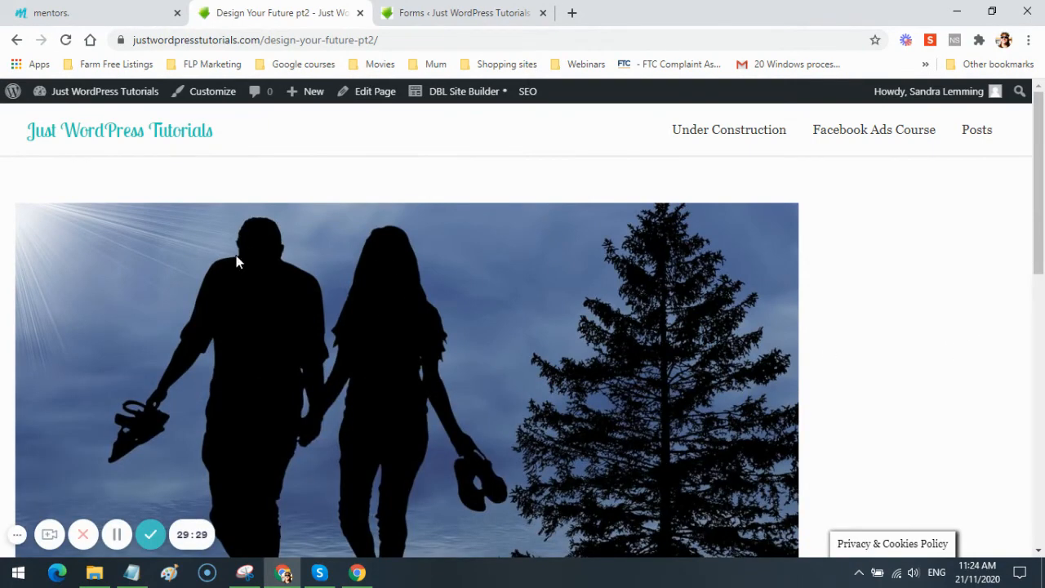
# - Review the published Design Your Future pt2 page and test the link of its workshop button
pyautogui.scroll(-5, 880, 320)
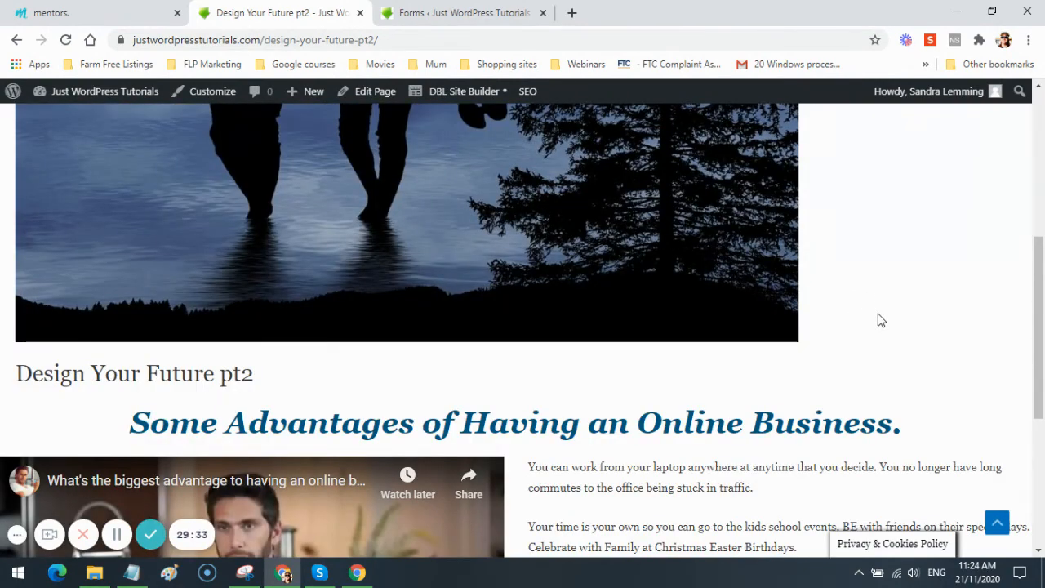
pyautogui.scroll(-2, 880, 319)
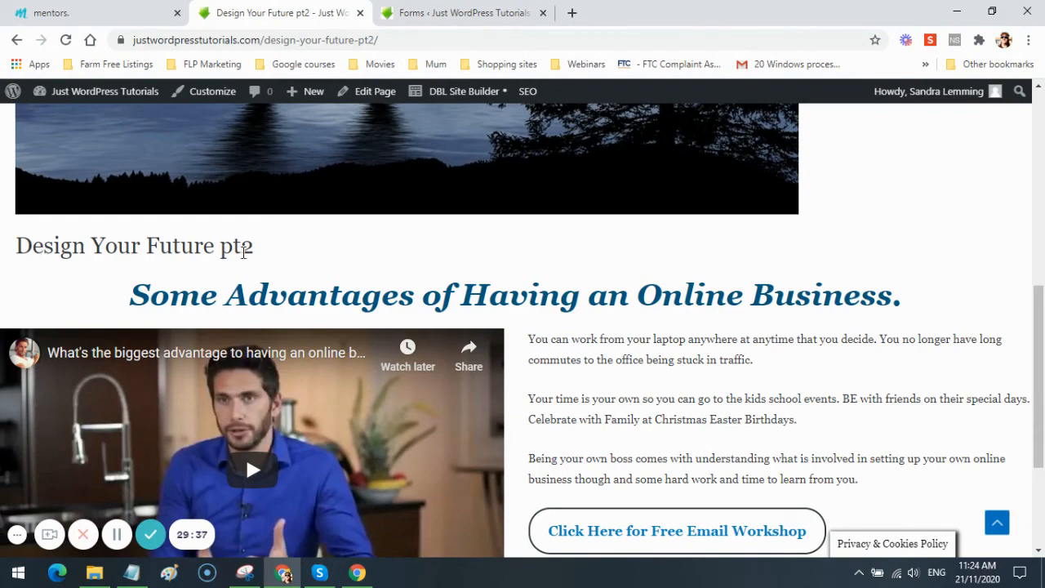
pyautogui.scroll(5, 299, 268)
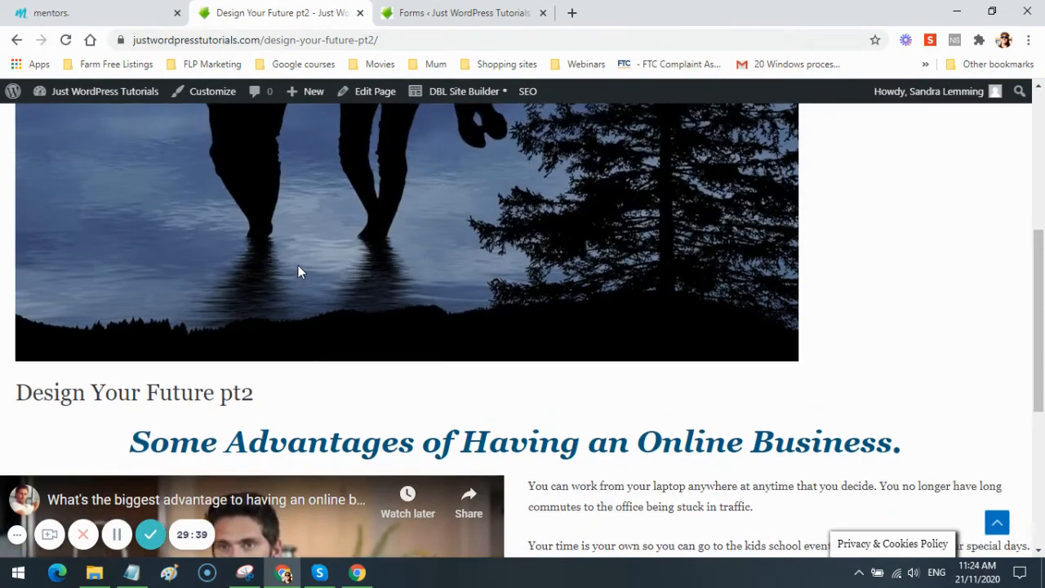
pyautogui.scroll(-5, 423, 296)
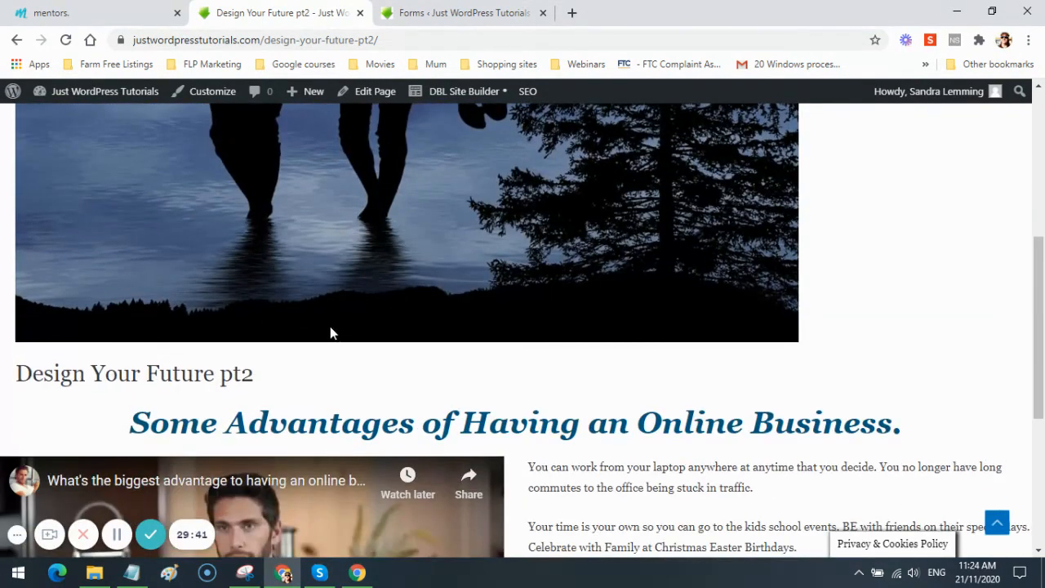
pyautogui.scroll(-3, 599, 338)
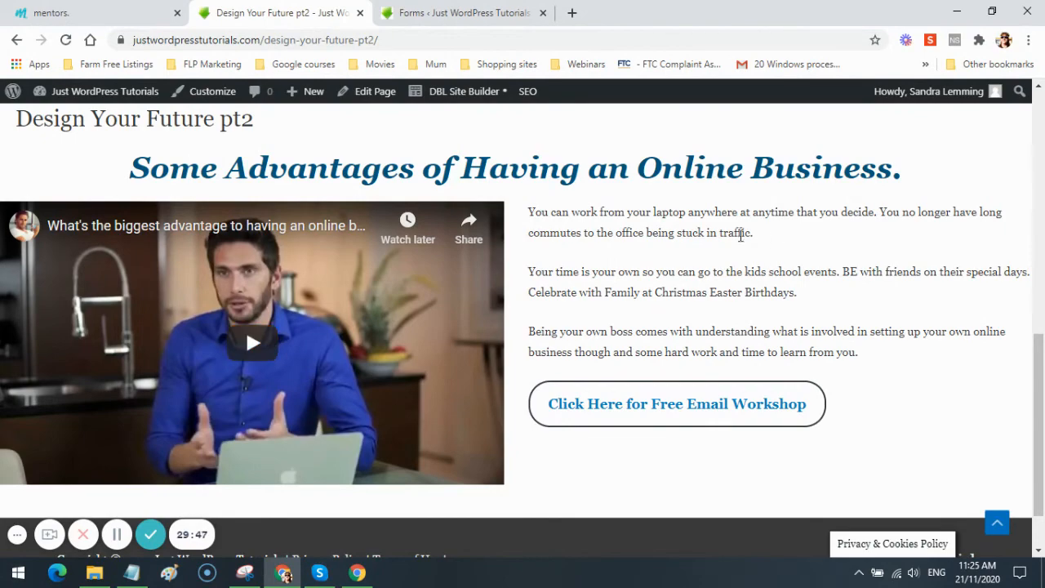
pyautogui.scroll(-1, 822, 305)
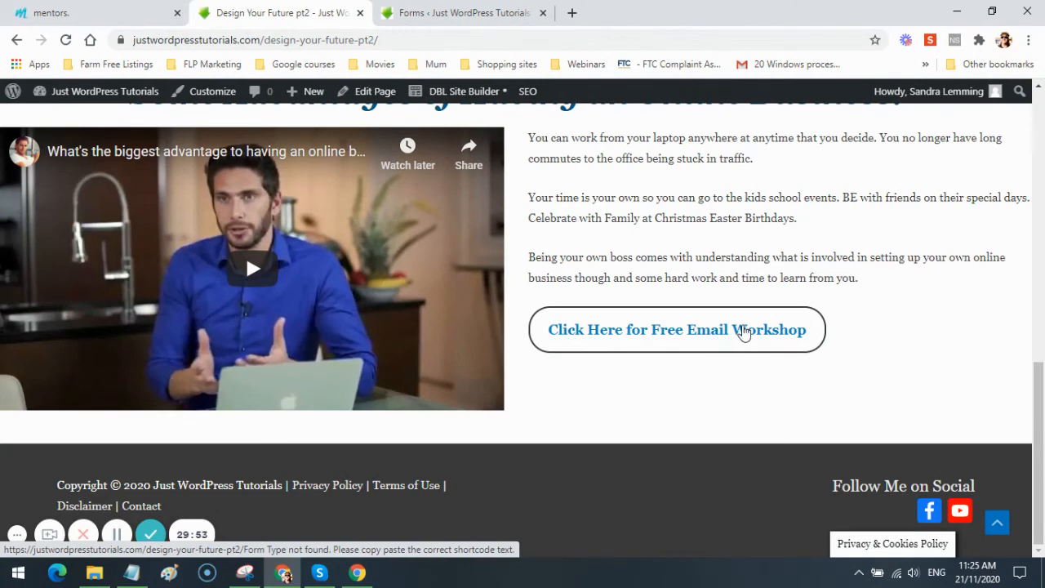
pyautogui.click(740, 333)
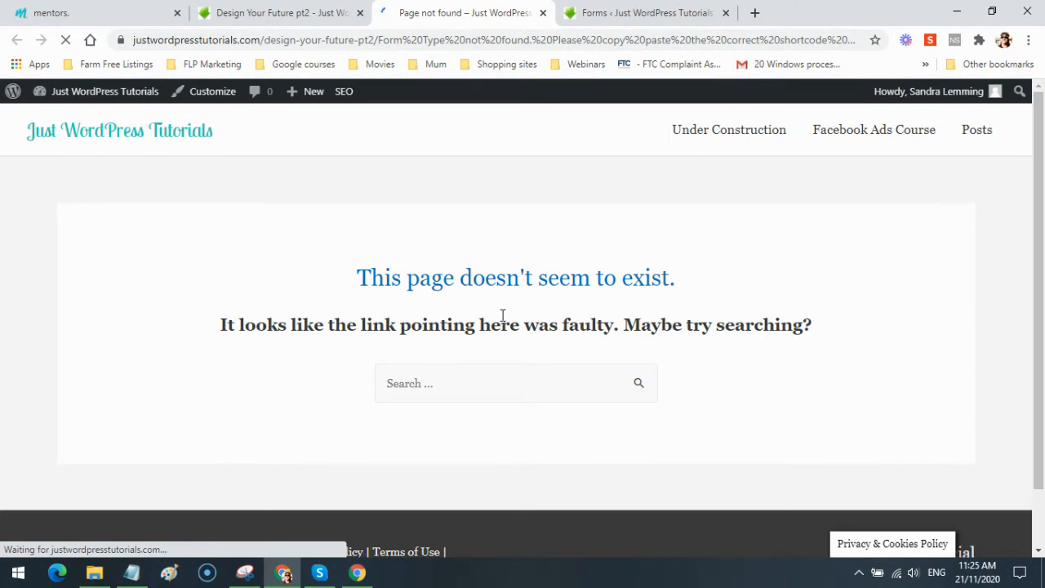
pyautogui.click(543, 12)
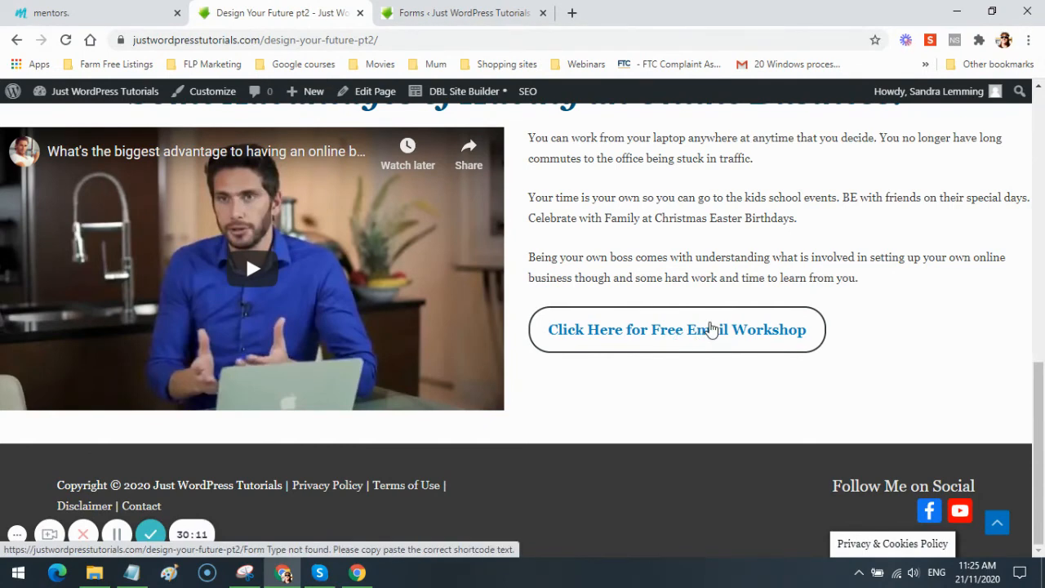
pyautogui.click(707, 328)
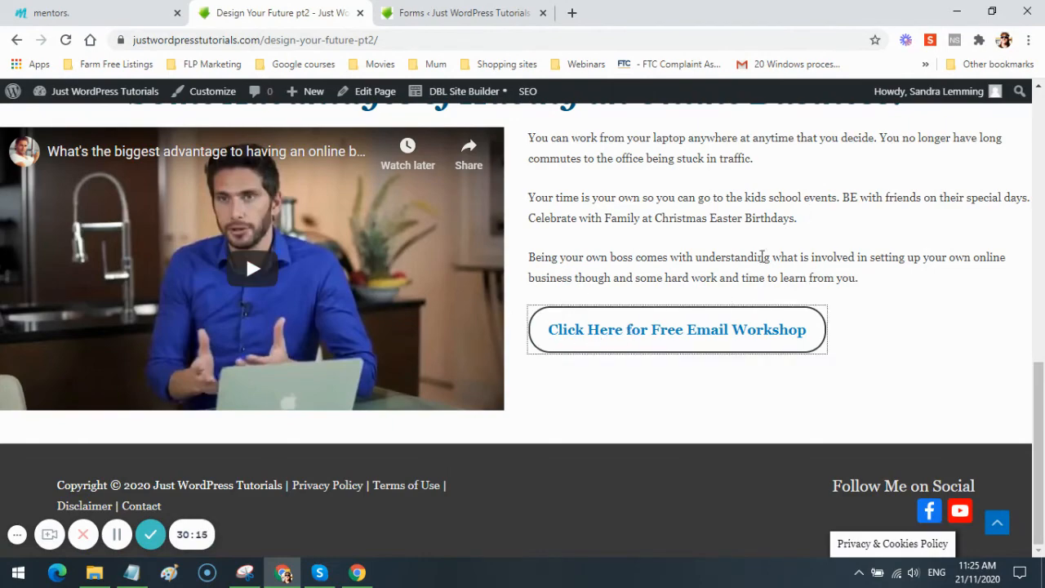
pyautogui.scroll(4, 571, 325)
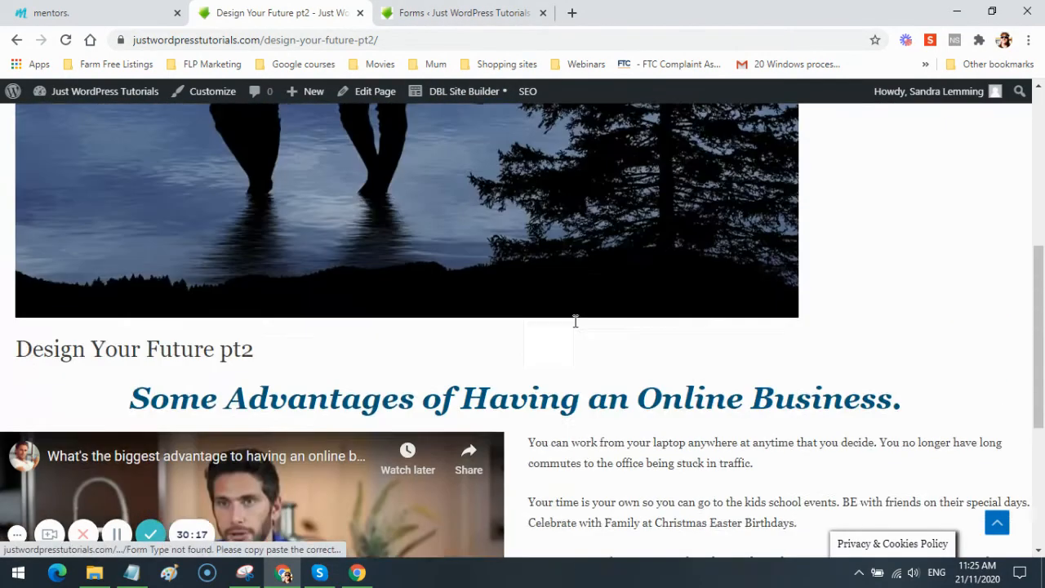
pyautogui.scroll(4, 575, 321)
pyautogui.scroll(-4, 575, 325)
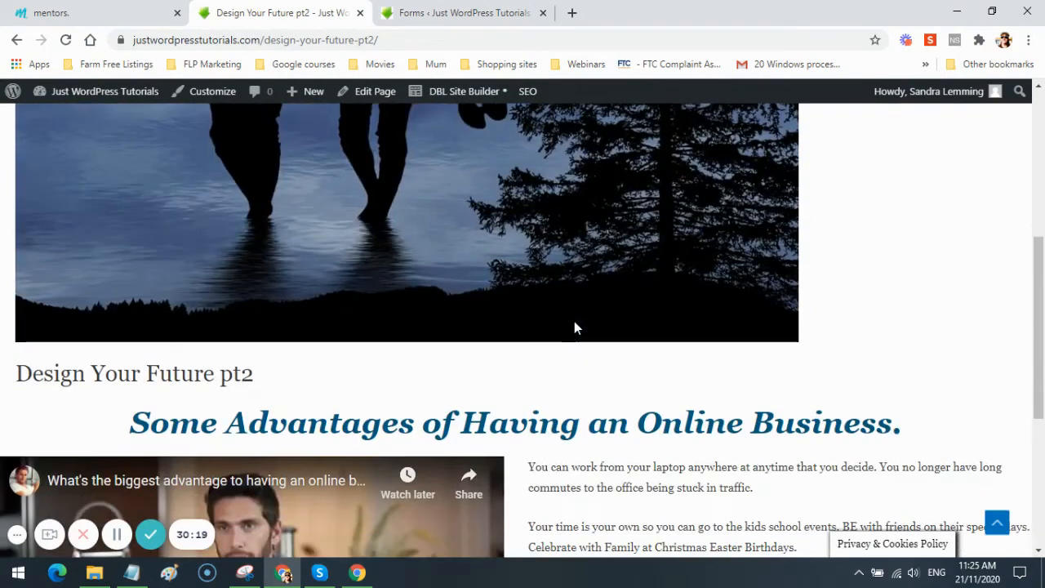
pyautogui.scroll(-4, 574, 327)
pyautogui.scroll(1, 576, 327)
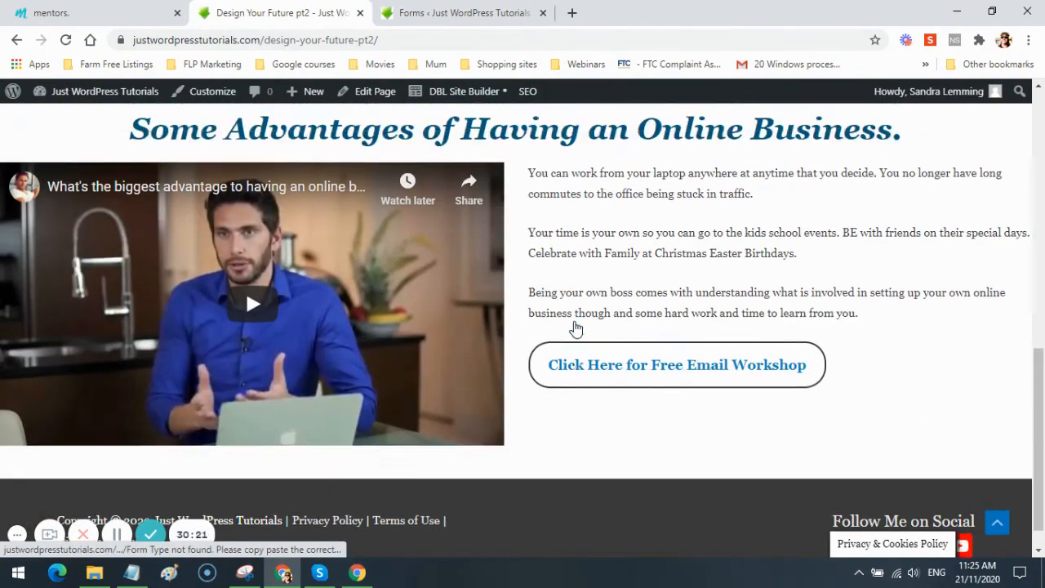
pyautogui.scroll(6, 576, 327)
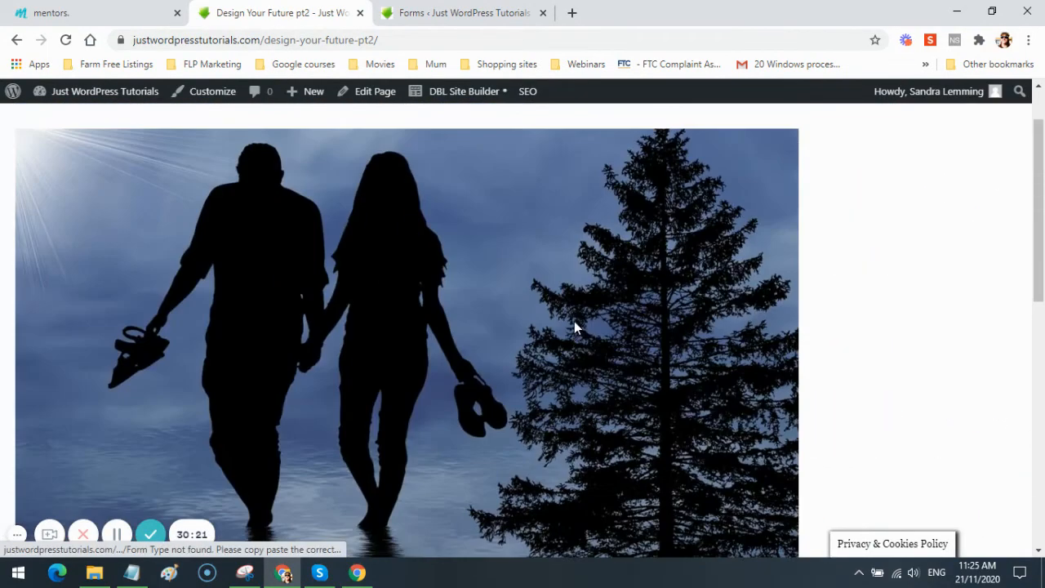
# - View the original Design Your Future page from the dashboard's page list and examine its header image, text and workshop button
pyautogui.click(485, 12)
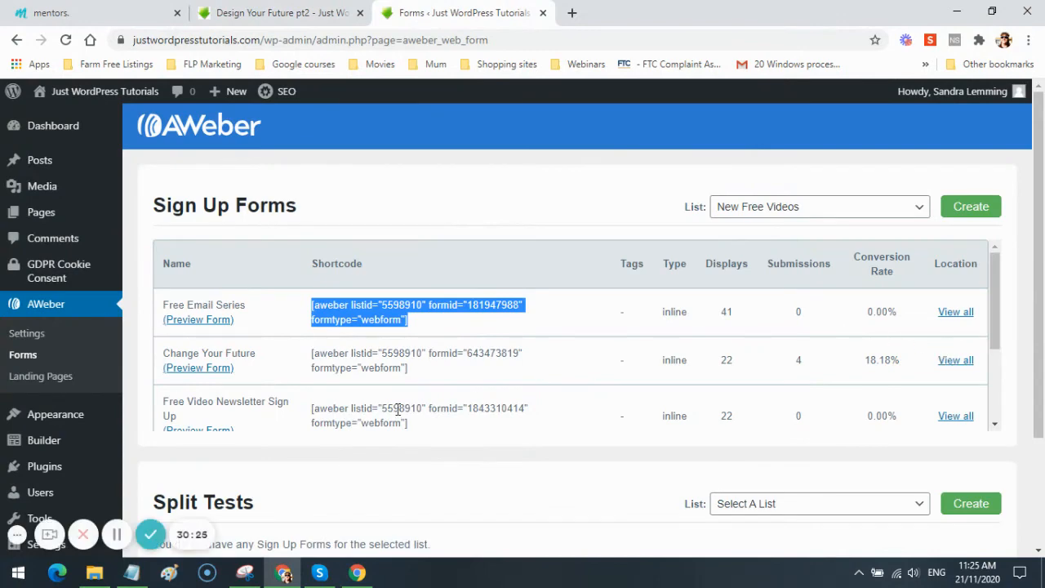
pyautogui.moveTo(98, 214)
pyautogui.click(163, 215)
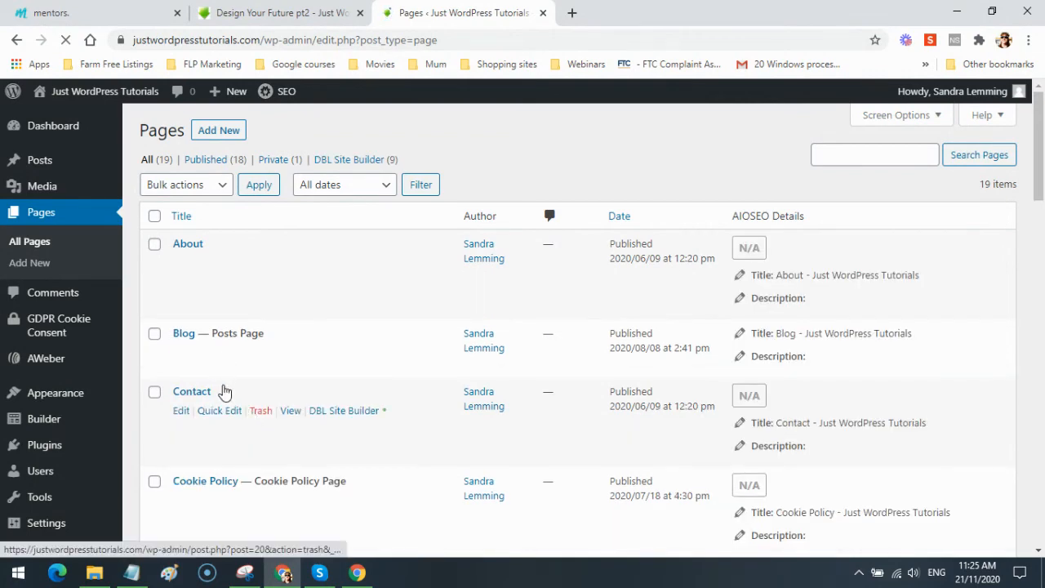
pyautogui.scroll(-3, 303, 367)
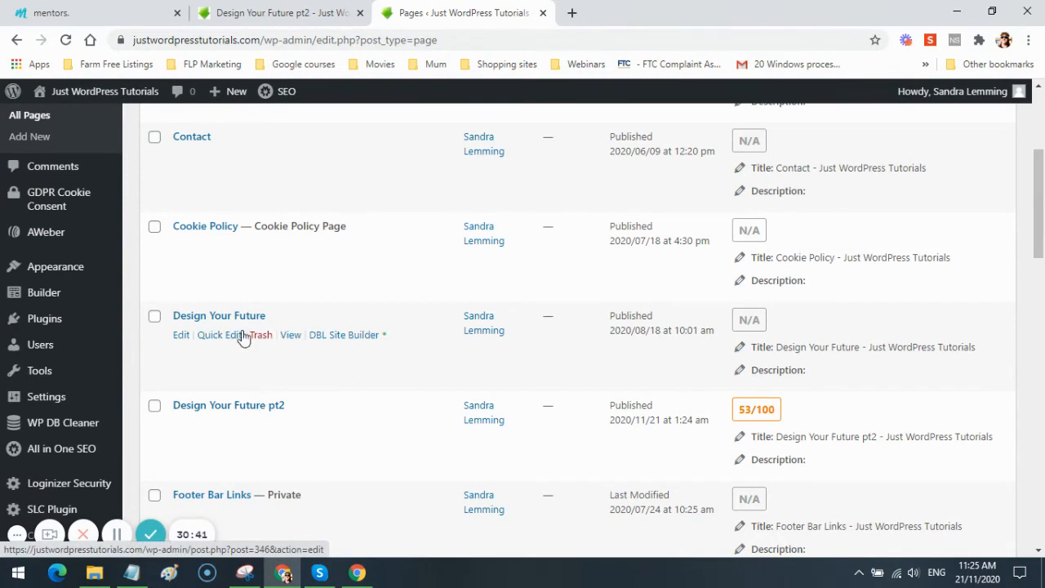
pyautogui.click(292, 335)
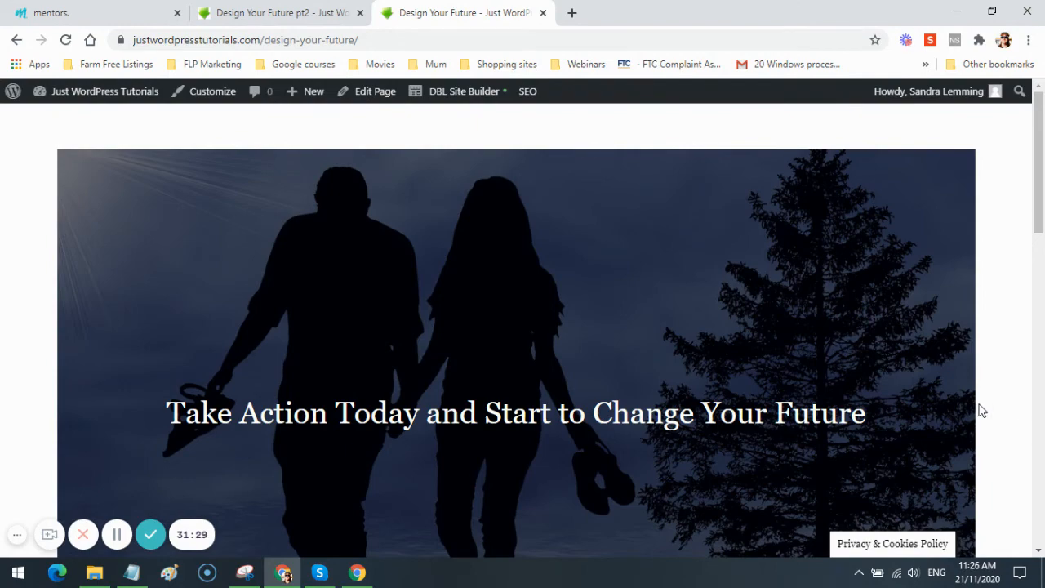
pyautogui.scroll(-10, 980, 411)
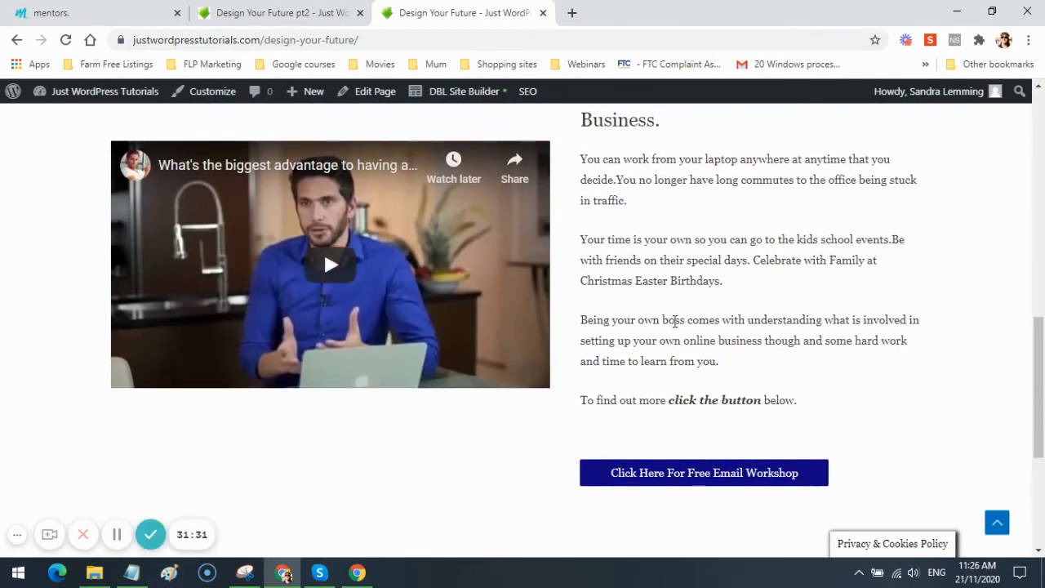
pyautogui.scroll(-3, 978, 388)
pyautogui.scroll(3, 972, 392)
pyautogui.scroll(3, 967, 400)
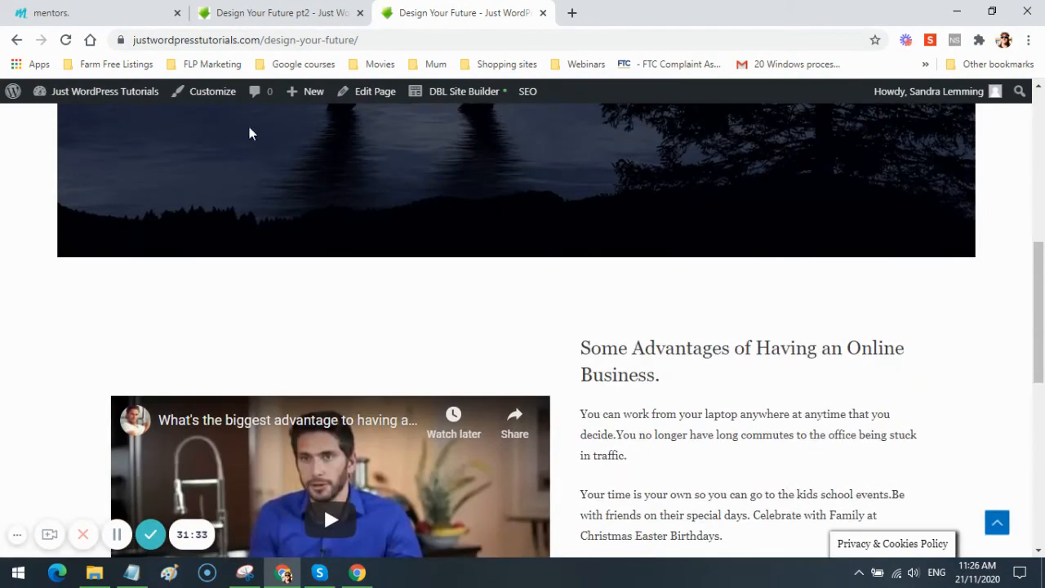
# - Return to the published Design Your Future pt2 page and compare its header image, heading, columns and workshop button with the original
pyautogui.click(296, 15)
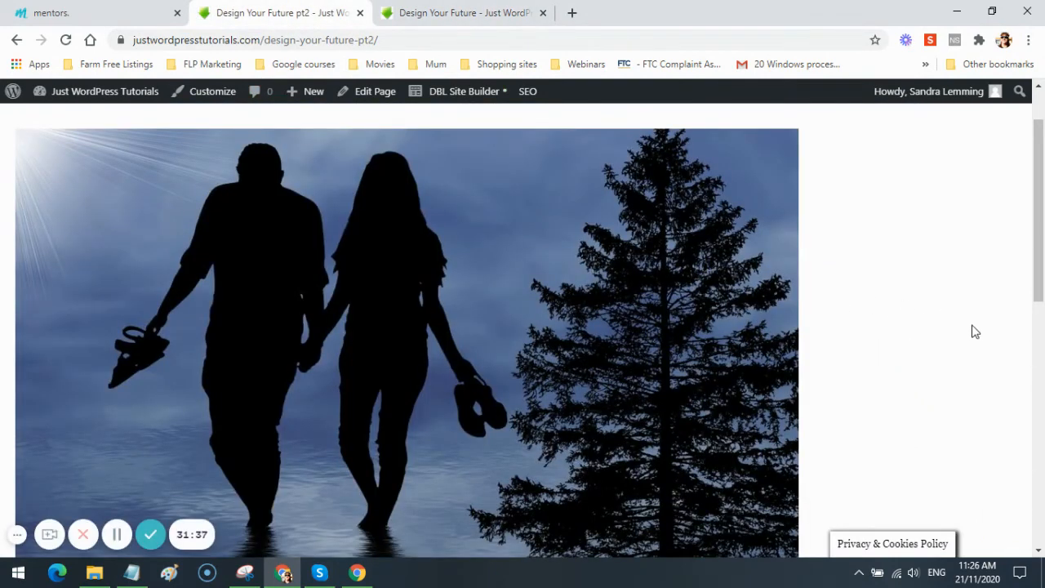
pyautogui.scroll(-3, 975, 330)
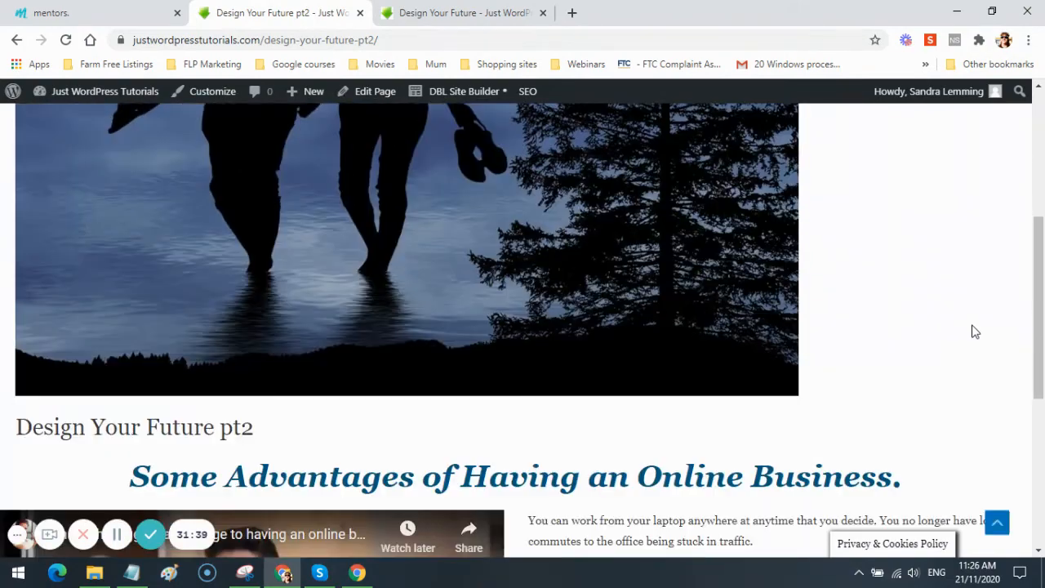
pyautogui.scroll(-3, 975, 331)
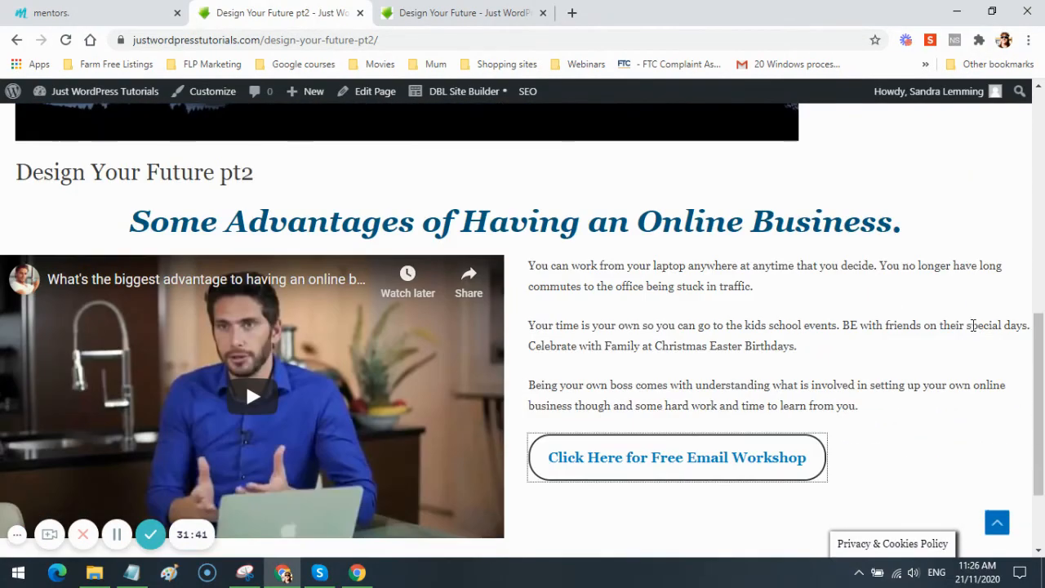
pyautogui.scroll(-1, 973, 327)
pyautogui.scroll(-1, 973, 329)
pyautogui.scroll(4, 903, 390)
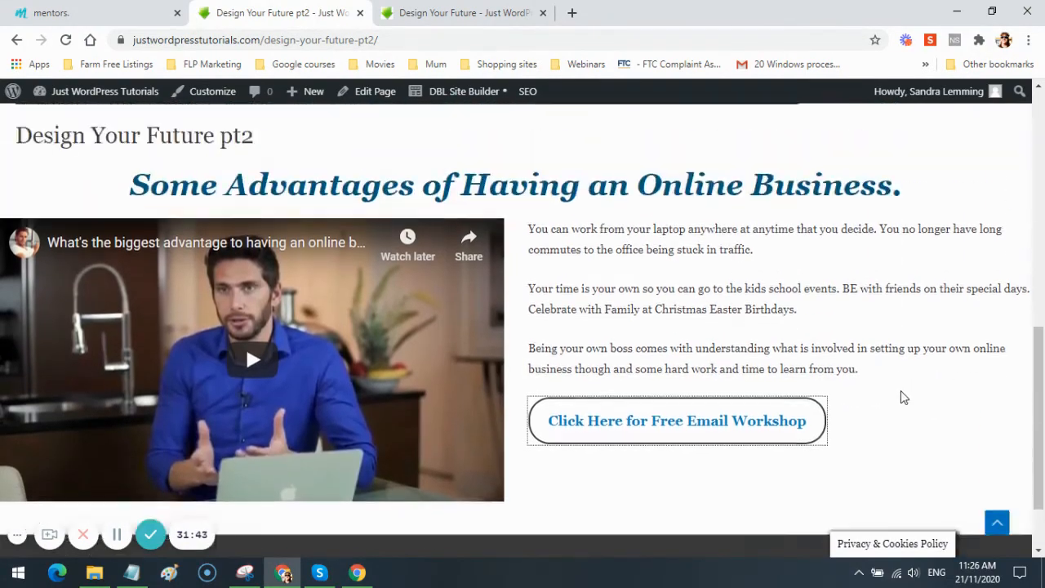
pyautogui.scroll(3, 915, 404)
pyautogui.scroll(-6, 918, 404)
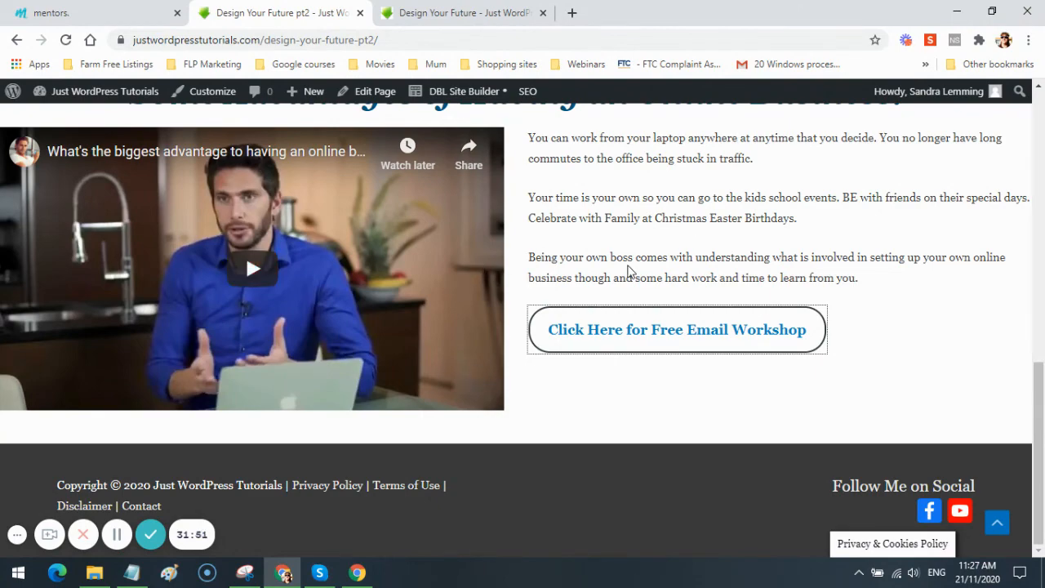
pyautogui.scroll(2, 898, 400)
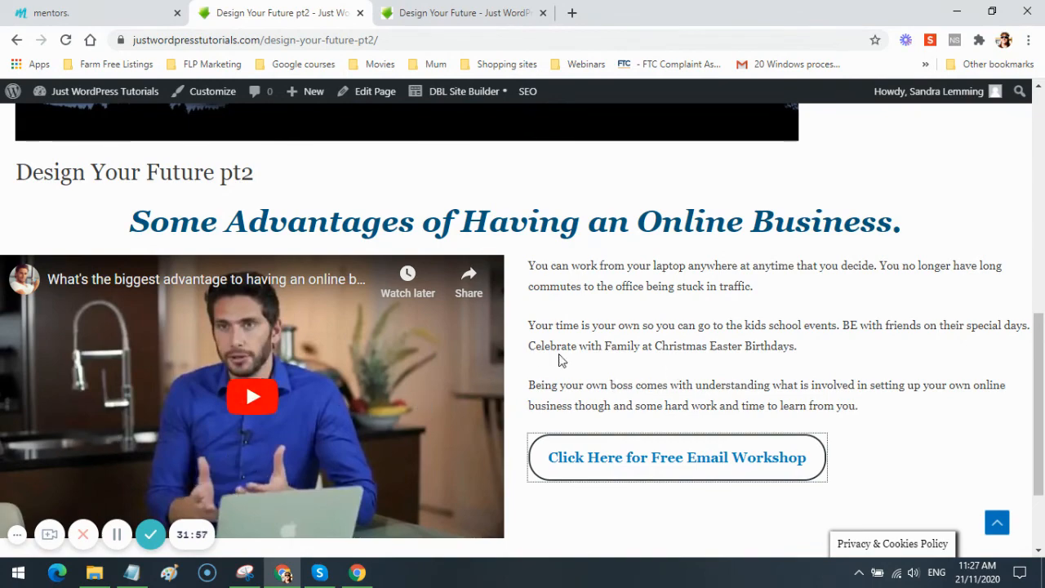
pyautogui.scroll(-2, 749, 364)
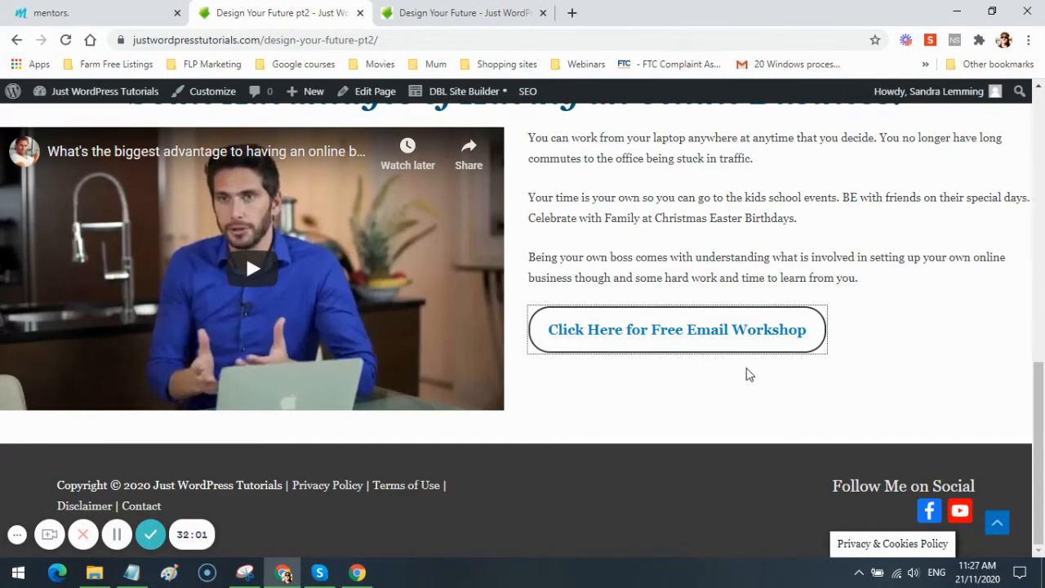
pyautogui.scroll(10, 748, 371)
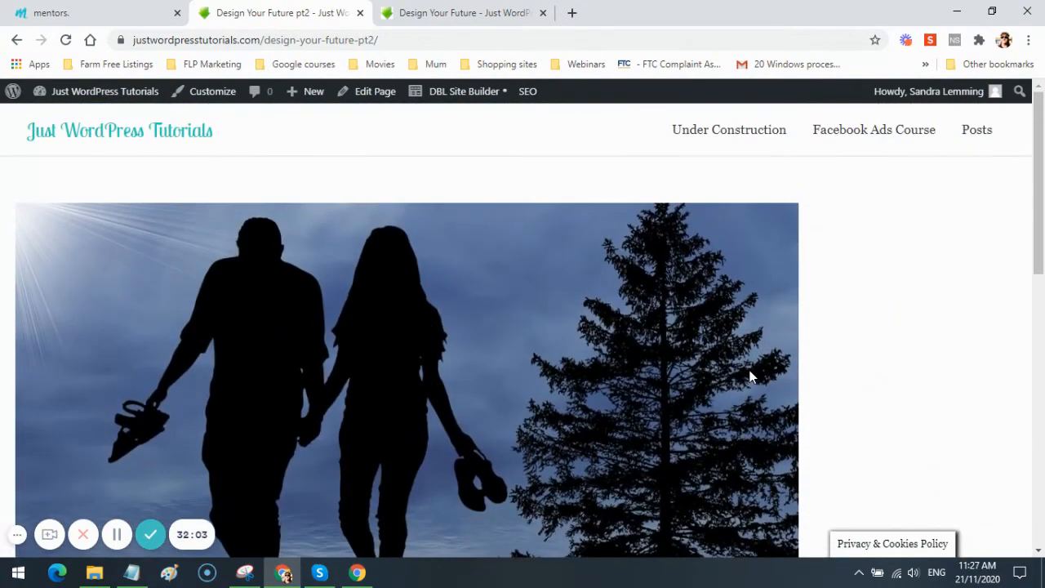
pyautogui.scroll(-3, 751, 377)
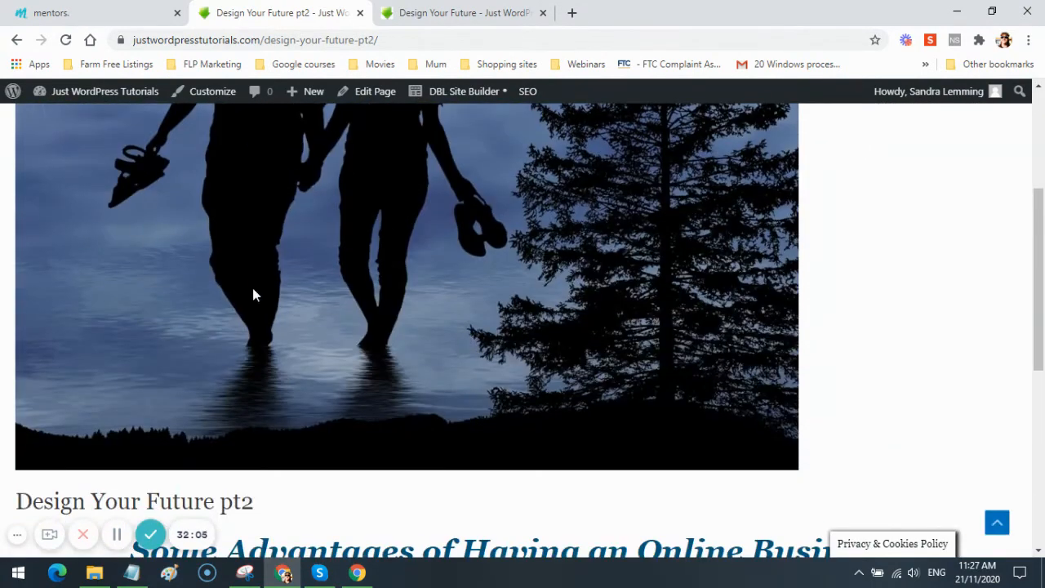
pyautogui.scroll(-3, 474, 294)
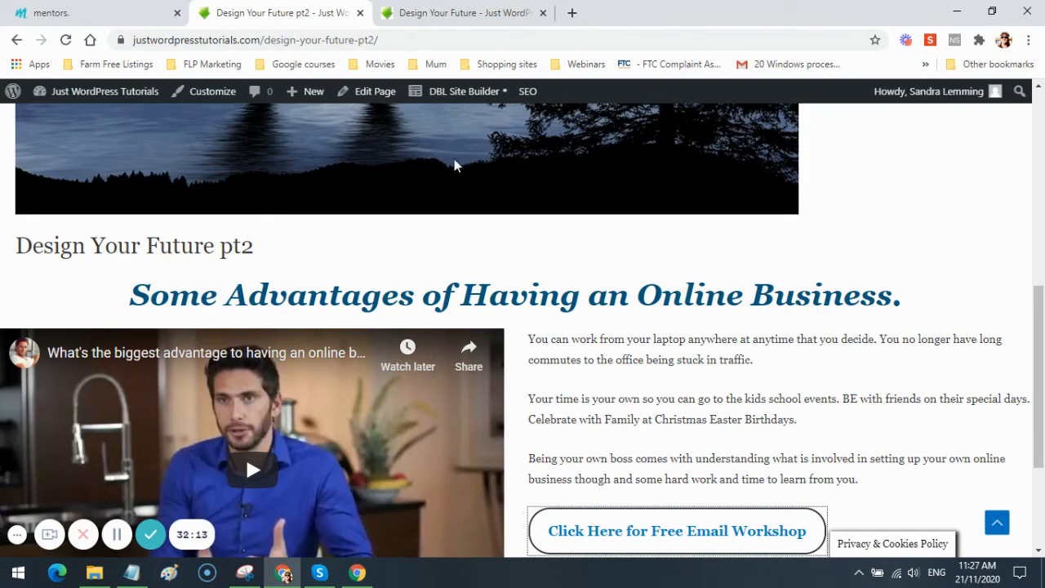
pyautogui.scroll(5, 452, 176)
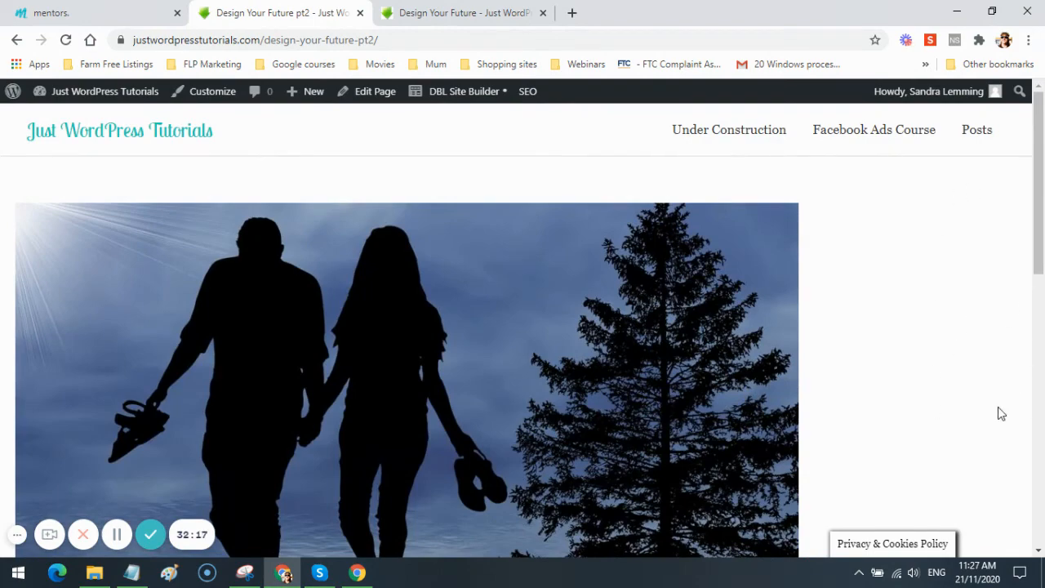
# - Examine the original Design Your Future page again, from its header image and overlaid heading to the video and advantages text
pyautogui.scroll(-2, 999, 413)
pyautogui.click(433, 10)
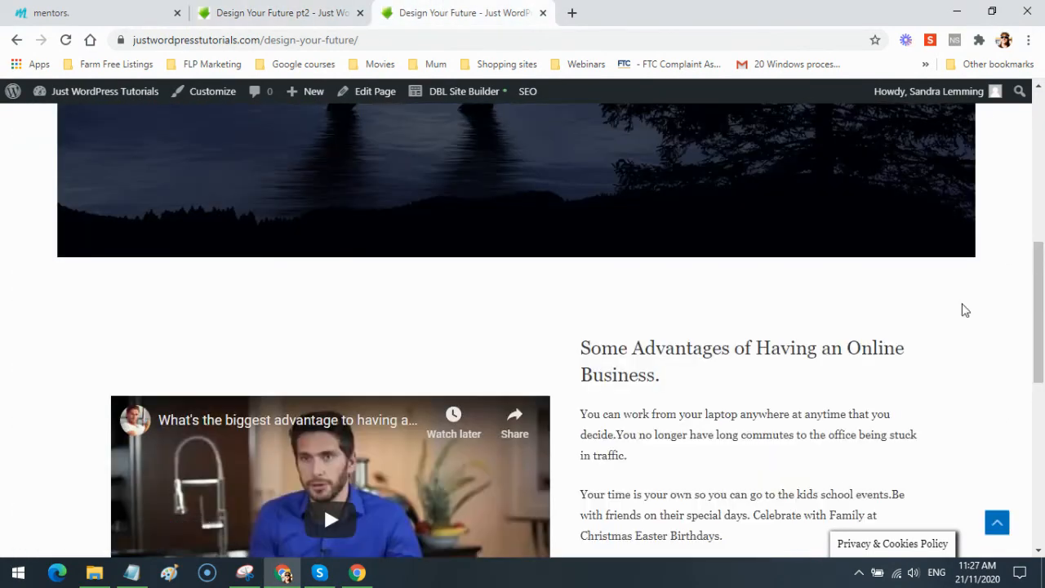
pyautogui.scroll(5, 959, 306)
pyautogui.scroll(1, 552, 321)
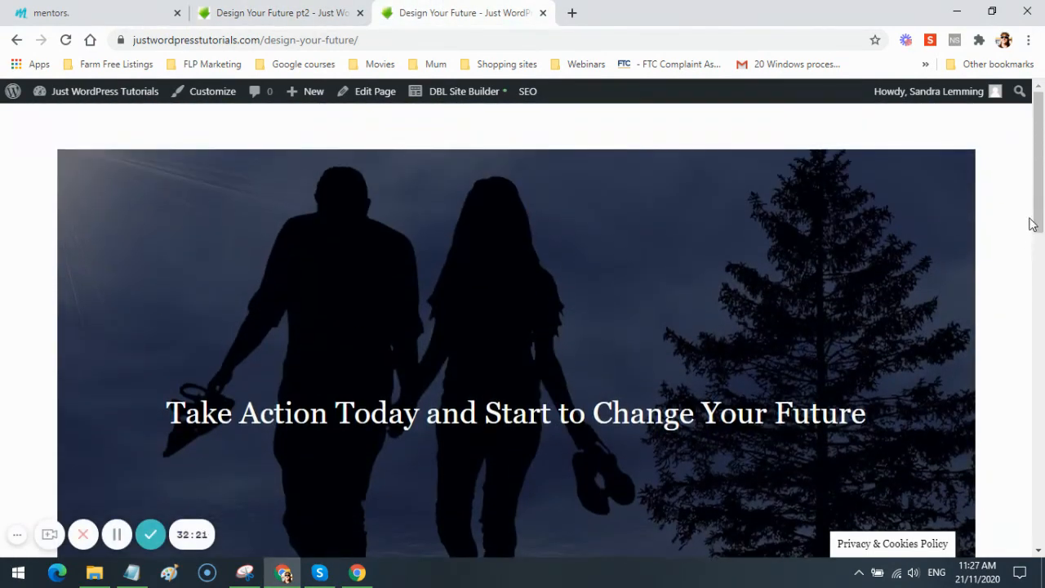
pyautogui.scroll(-3, 999, 201)
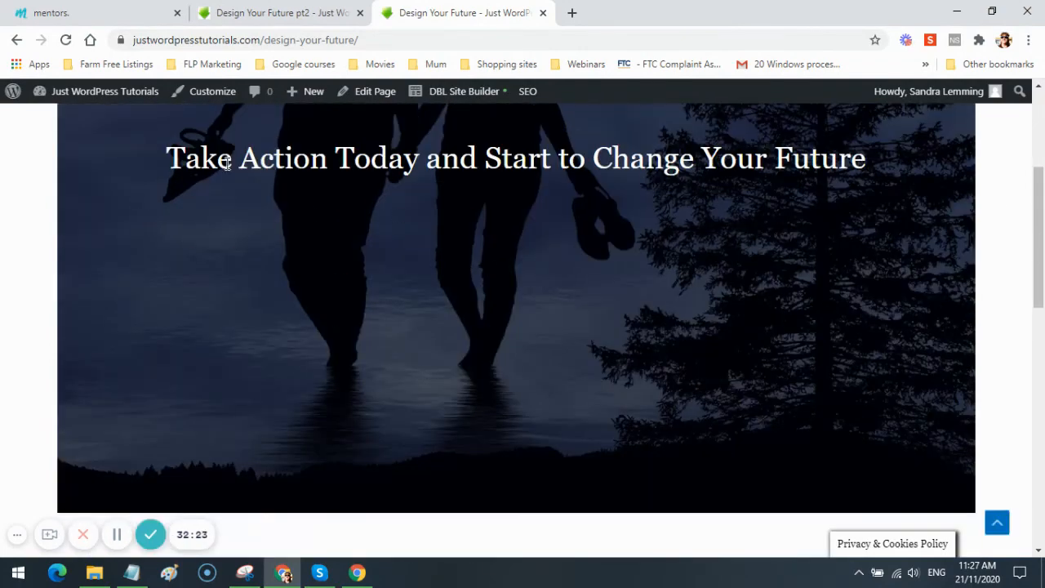
pyautogui.scroll(-4, 824, 327)
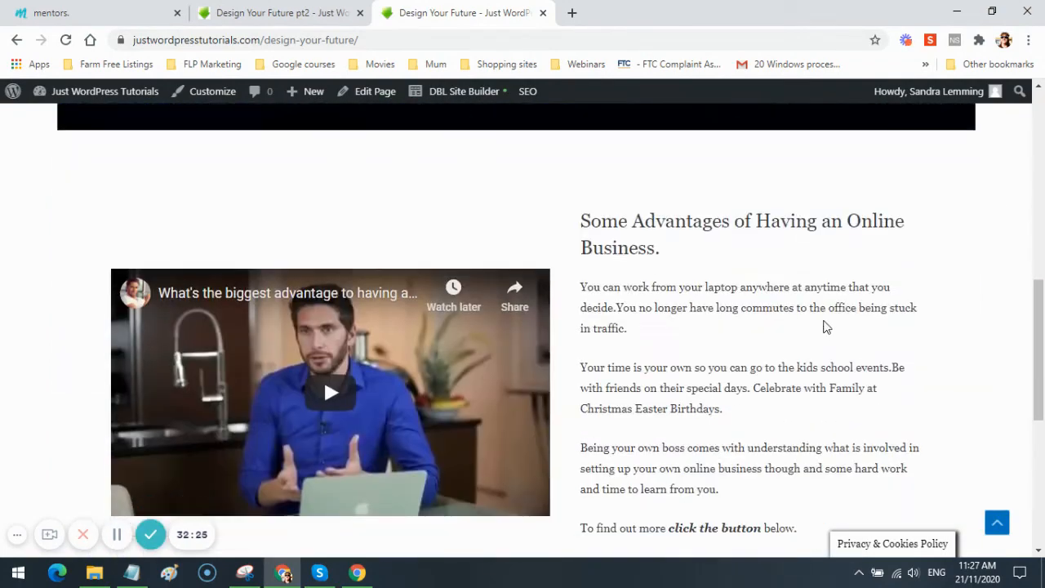
pyautogui.scroll(3, 823, 327)
pyautogui.scroll(-2, 731, 258)
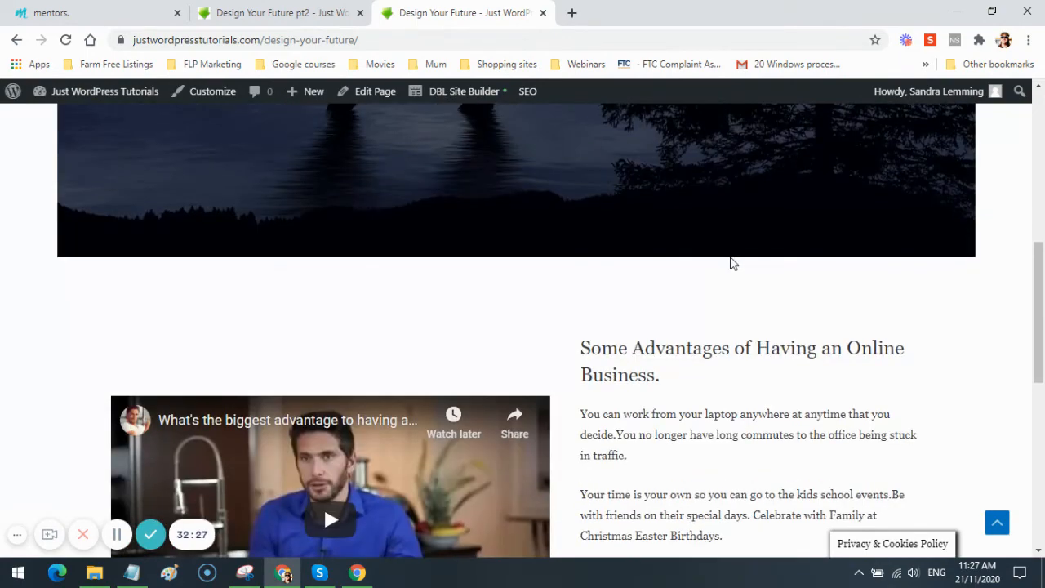
pyautogui.scroll(-4, 731, 263)
pyautogui.scroll(10, 729, 343)
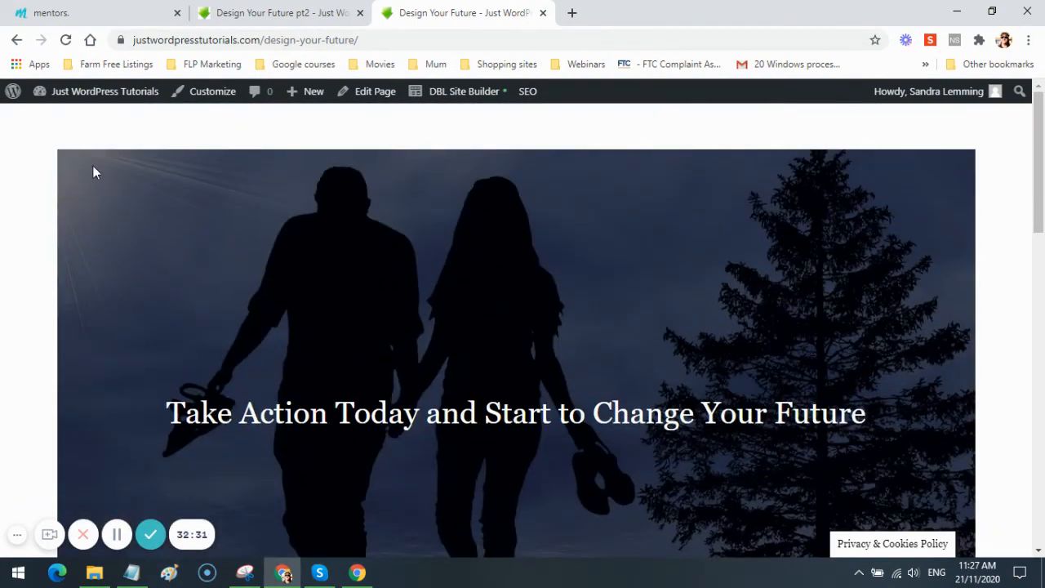
# - Open the site's dashboard in a new tab and visit the site's home page from it
pyautogui.moveTo(69, 93)
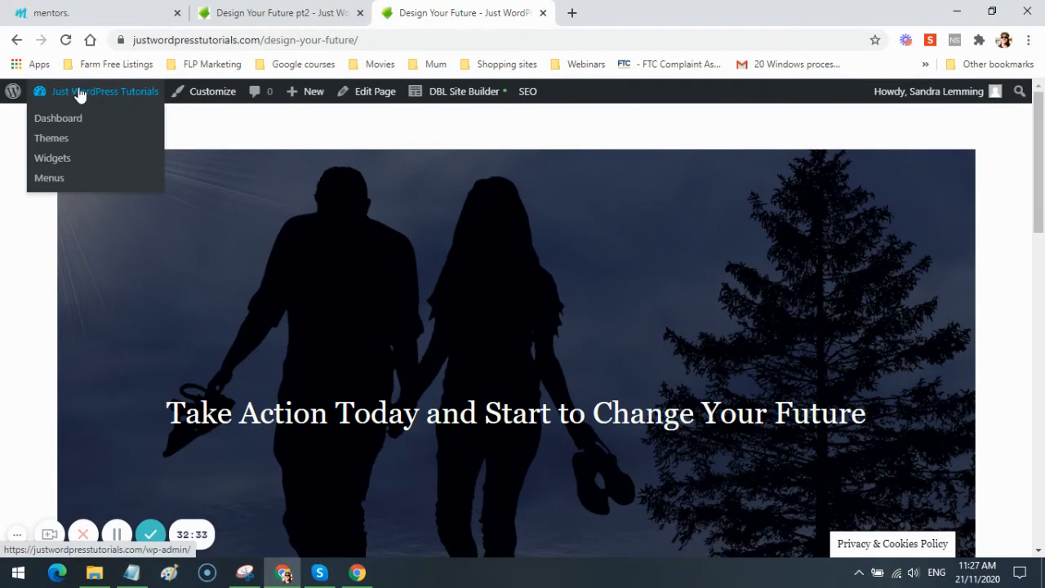
pyautogui.rightClick(79, 91)
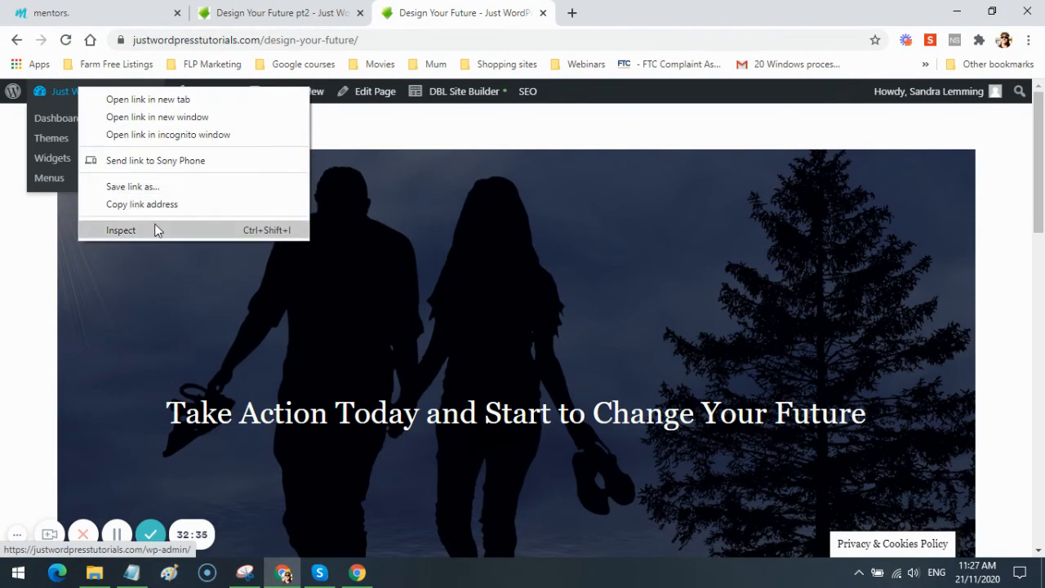
pyautogui.click(187, 100)
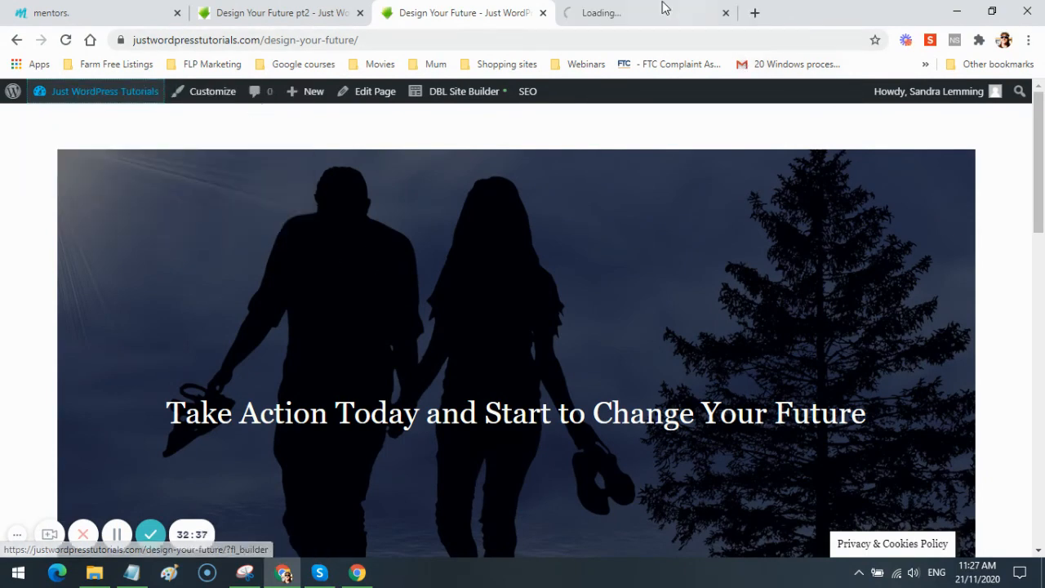
pyautogui.click(644, 10)
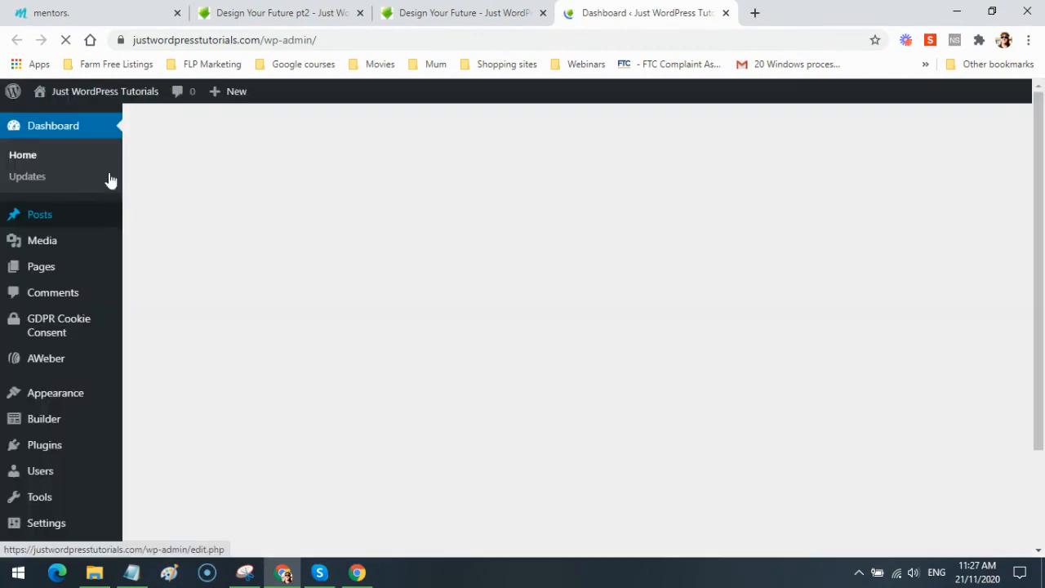
pyautogui.moveTo(63, 101)
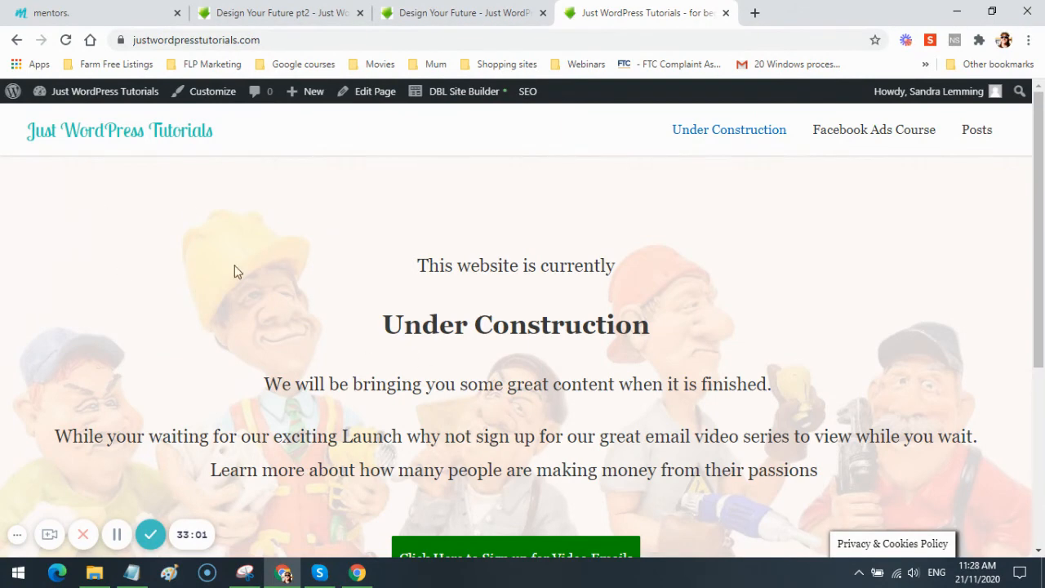
# - Review the Under Construction home page and test its video emails sign-up button, closing the pop-up form
pyautogui.scroll(-2, 170, 275)
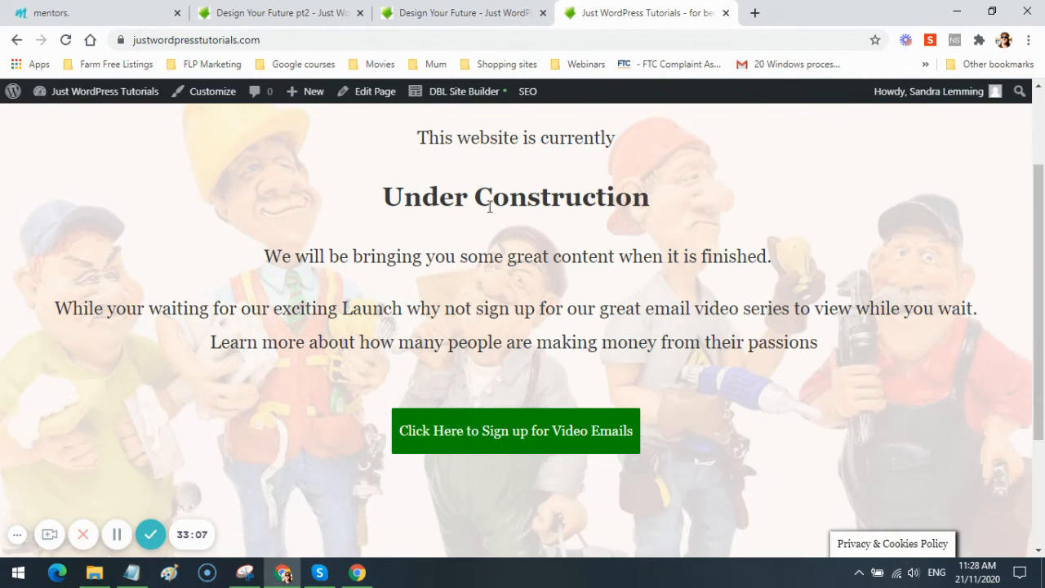
pyautogui.scroll(-2, 601, 341)
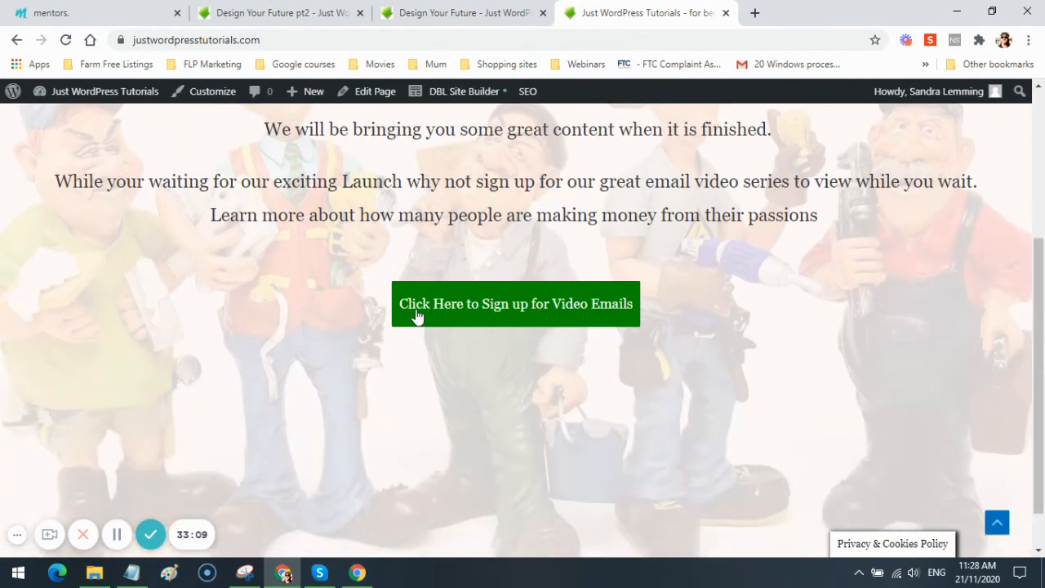
pyautogui.scroll(-1, 606, 389)
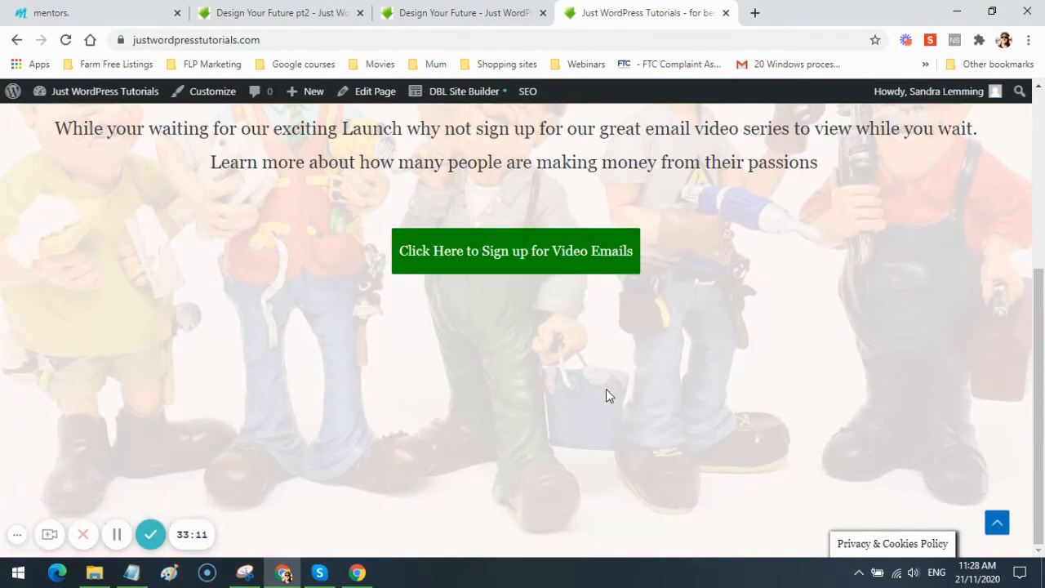
pyautogui.scroll(3, 606, 389)
pyautogui.scroll(-2, 592, 406)
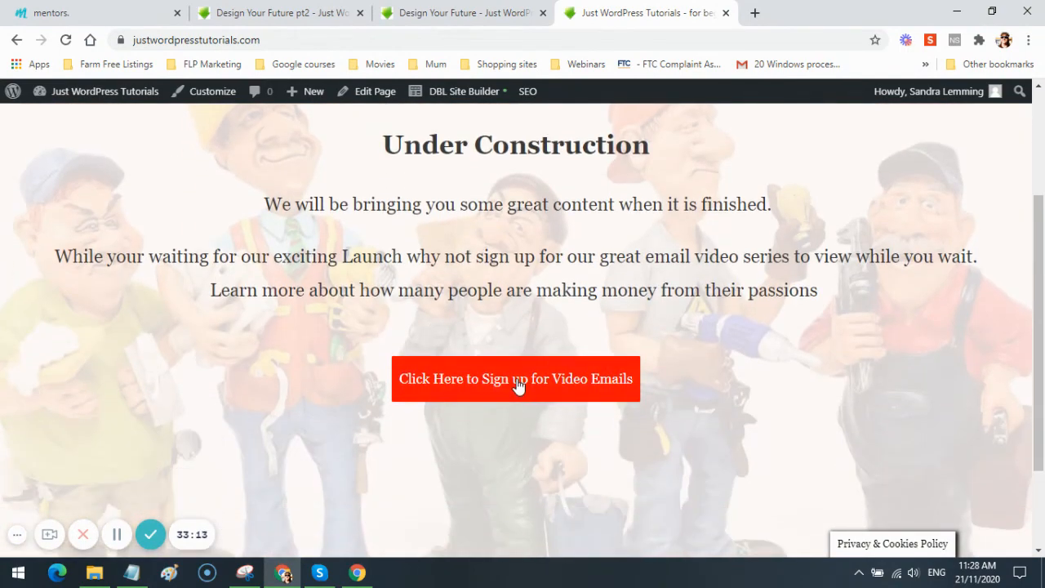
pyautogui.click(516, 381)
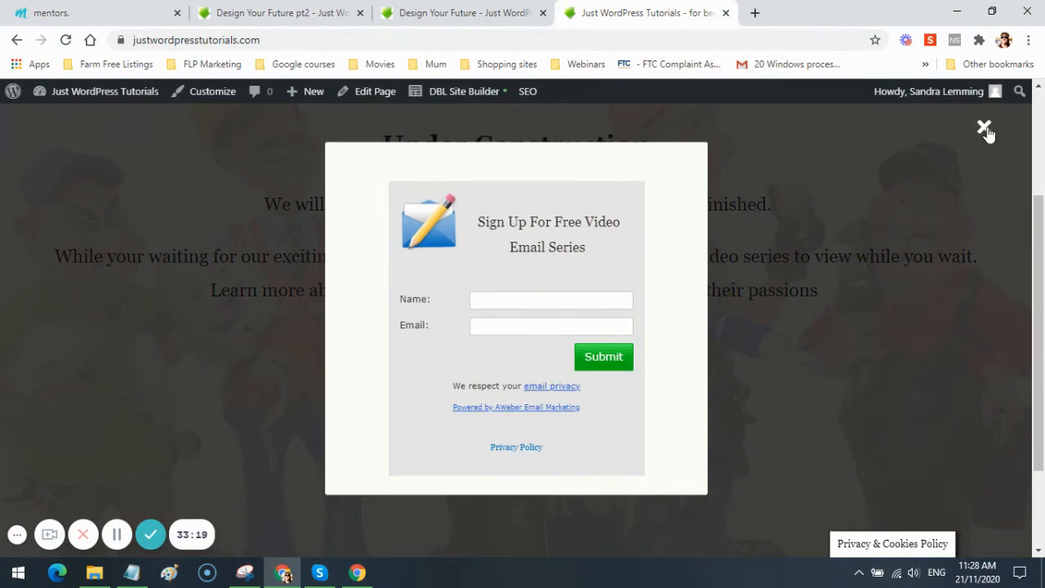
pyautogui.click(984, 127)
# - Return to the published Design Your Future pt2 page and check the link target of its workshop button
pyautogui.click(316, 14)
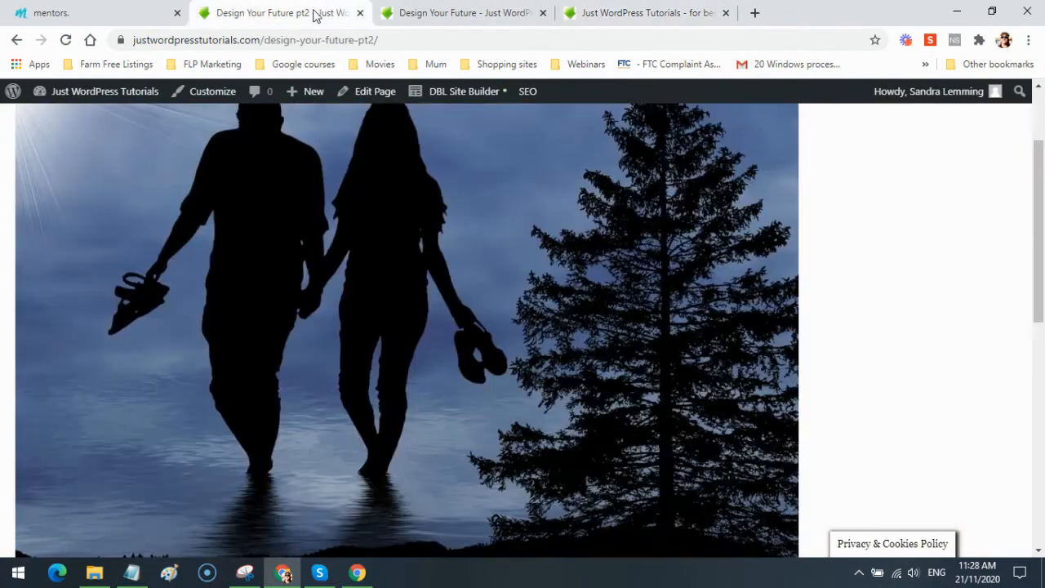
pyautogui.scroll(-3, 574, 327)
pyautogui.scroll(-4, 574, 328)
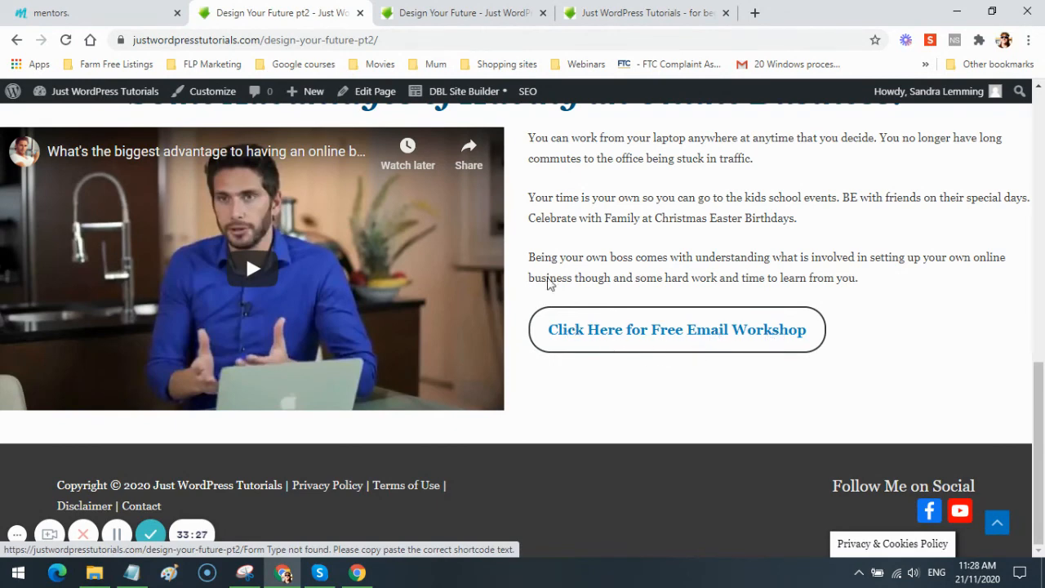
# - Open the AWeber sign-up forms list from the site's dashboard
pyautogui.click(459, 13)
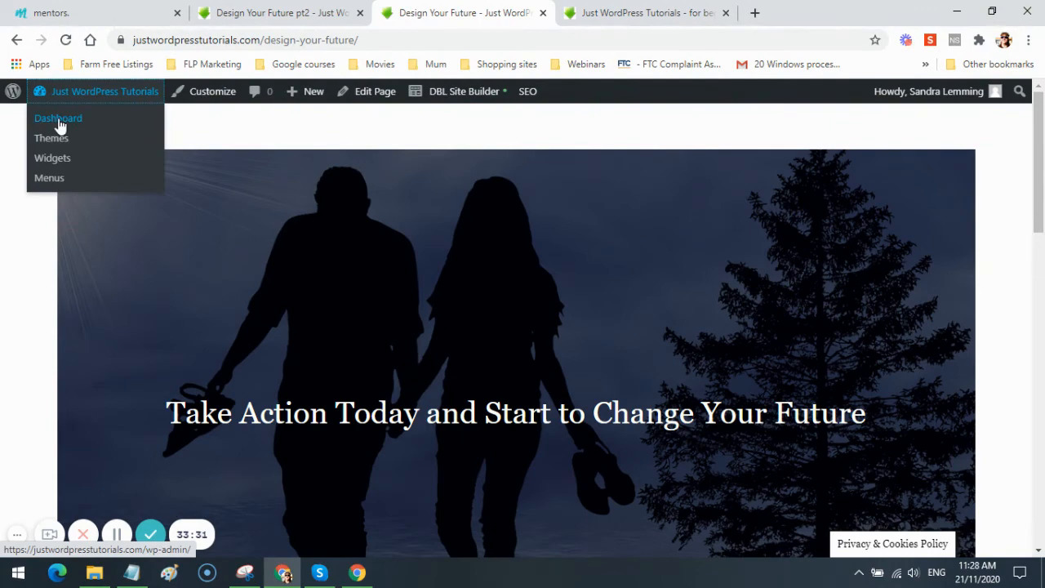
pyautogui.click(649, 14)
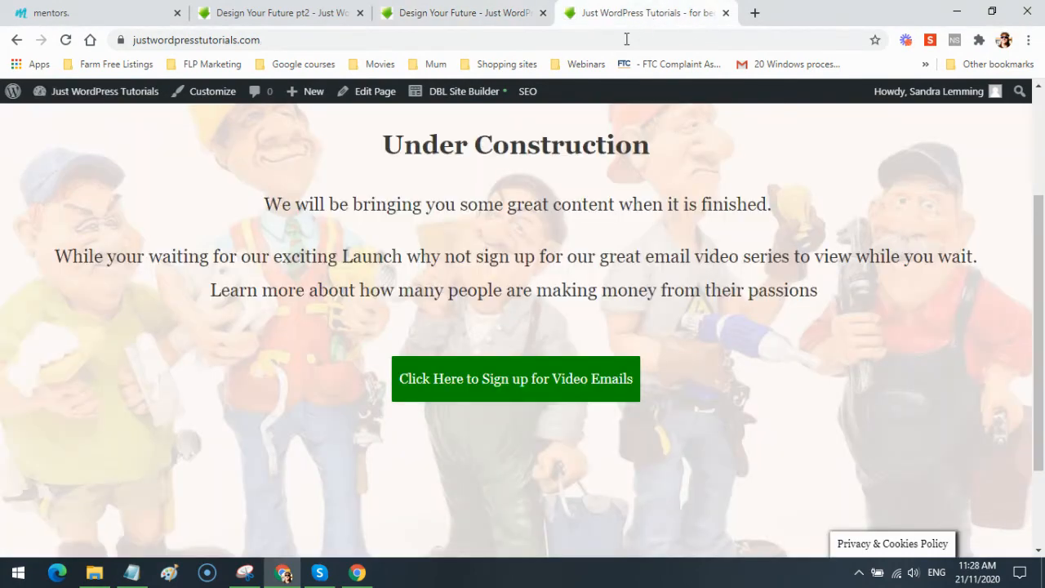
pyautogui.moveTo(97, 98)
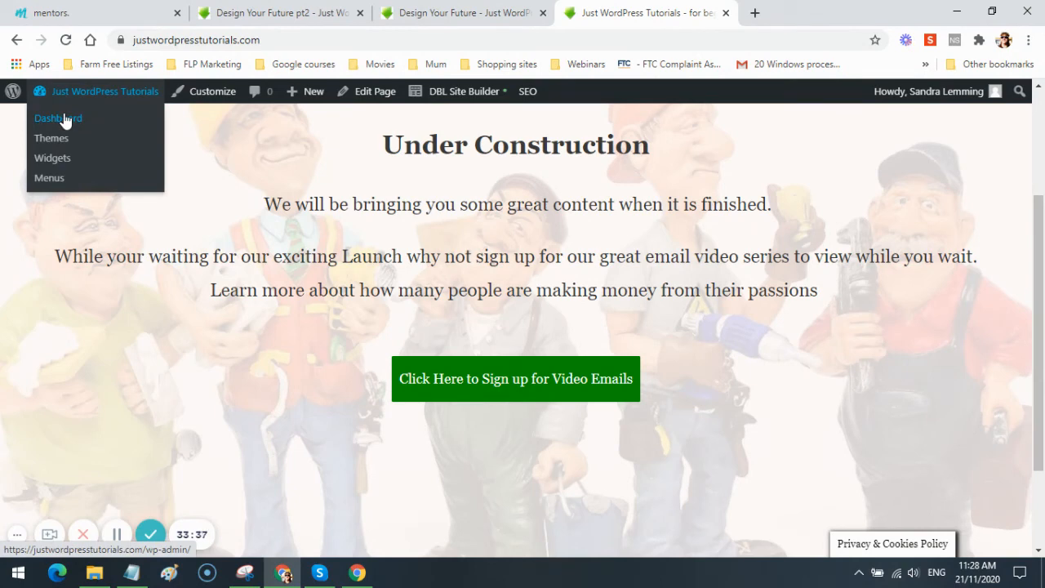
pyautogui.click(66, 120)
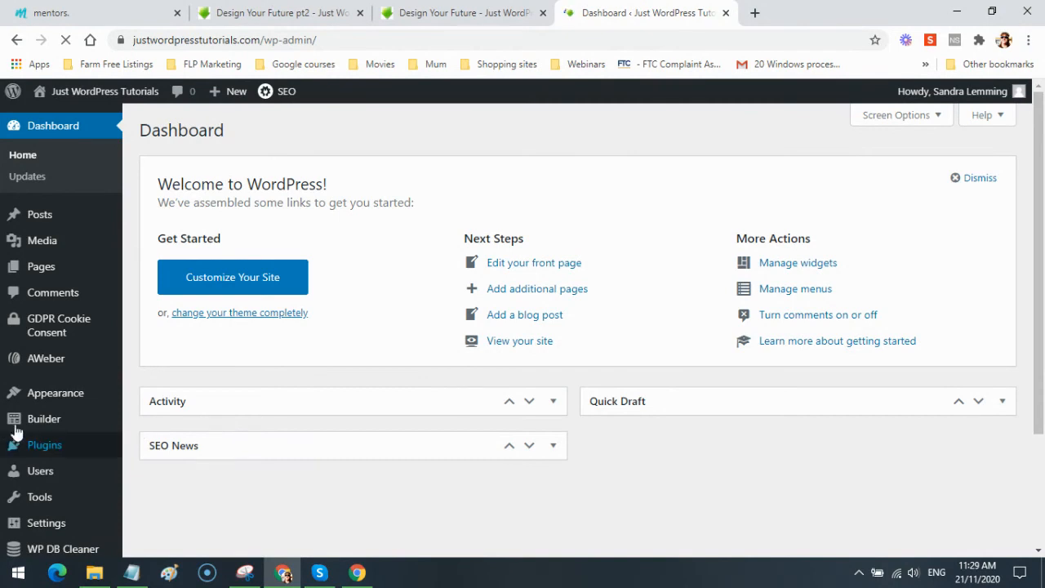
pyautogui.click(45, 362)
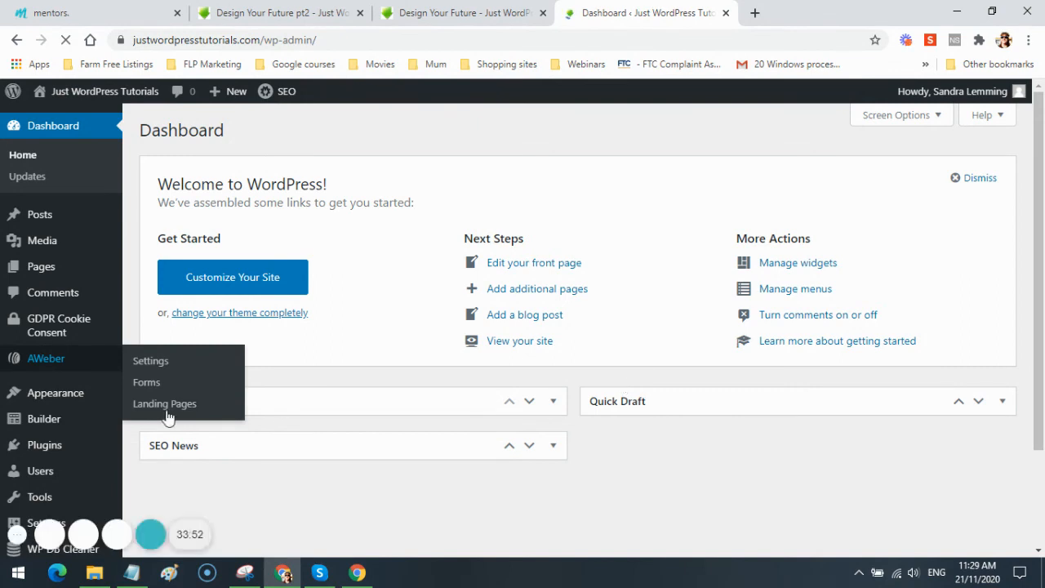
pyautogui.click(143, 384)
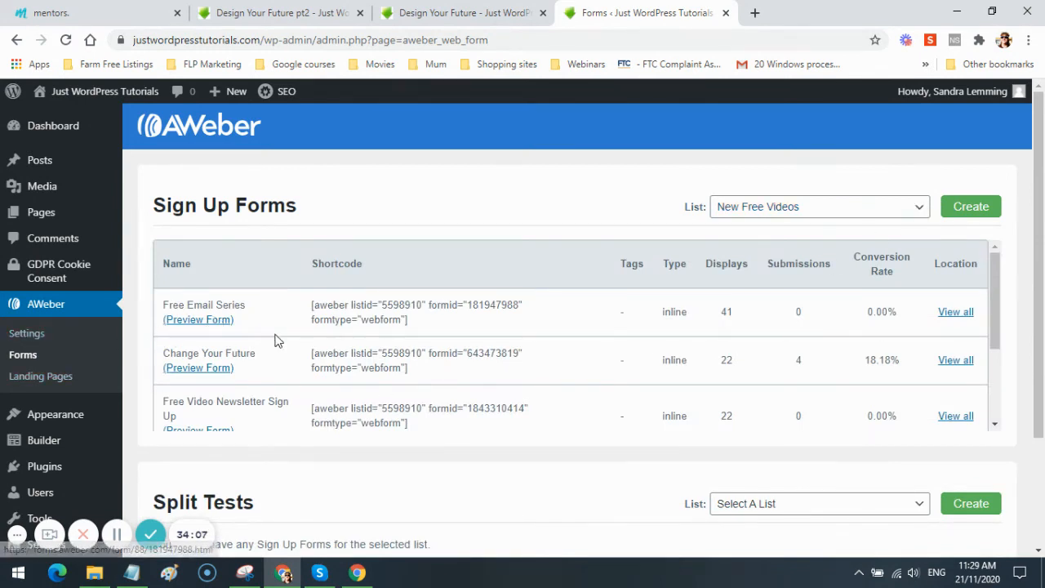
# - Preview the Free Email Series sign-up form and close the preview
pyautogui.click(215, 321)
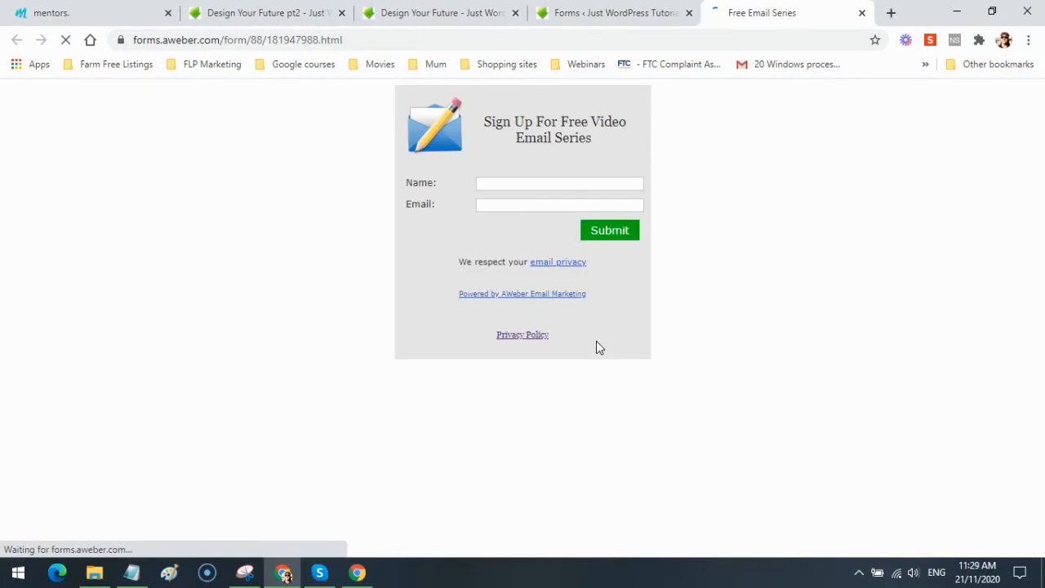
pyautogui.click(618, 13)
pyautogui.click(862, 13)
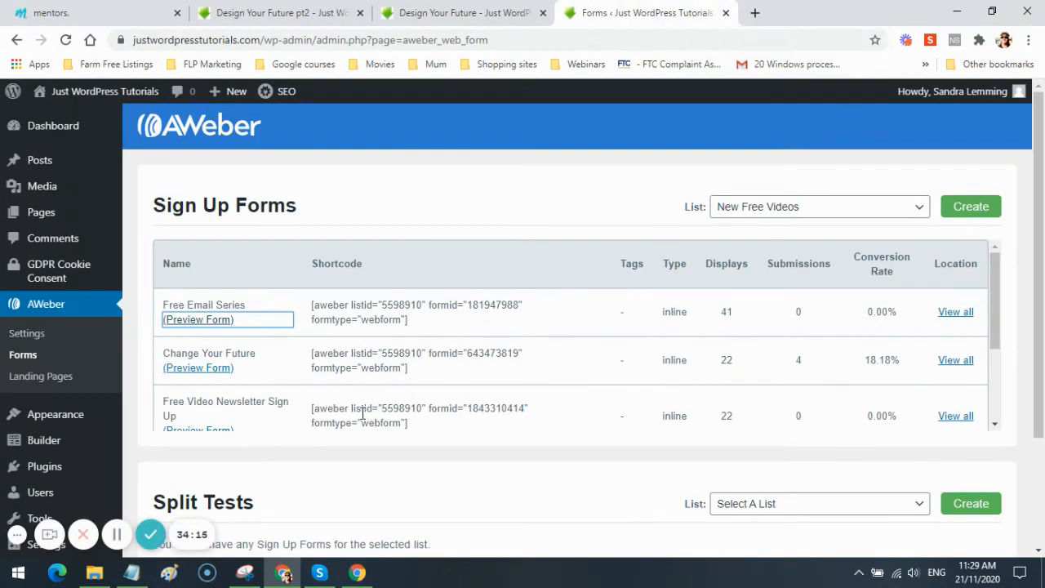
# - Preview the Change Your Future sign-up form and copy its web address
pyautogui.click(198, 368)
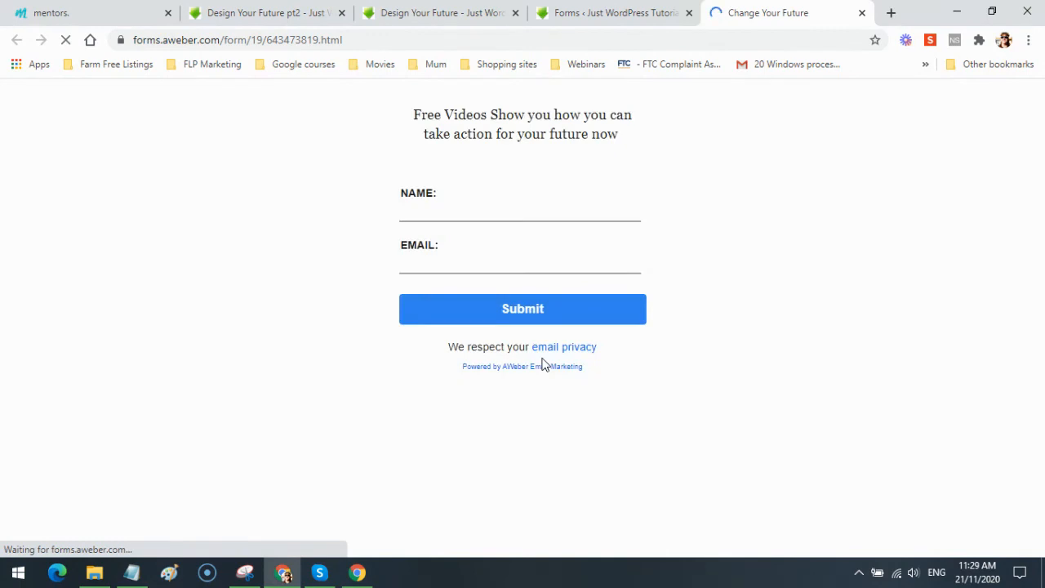
pyautogui.click(280, 40)
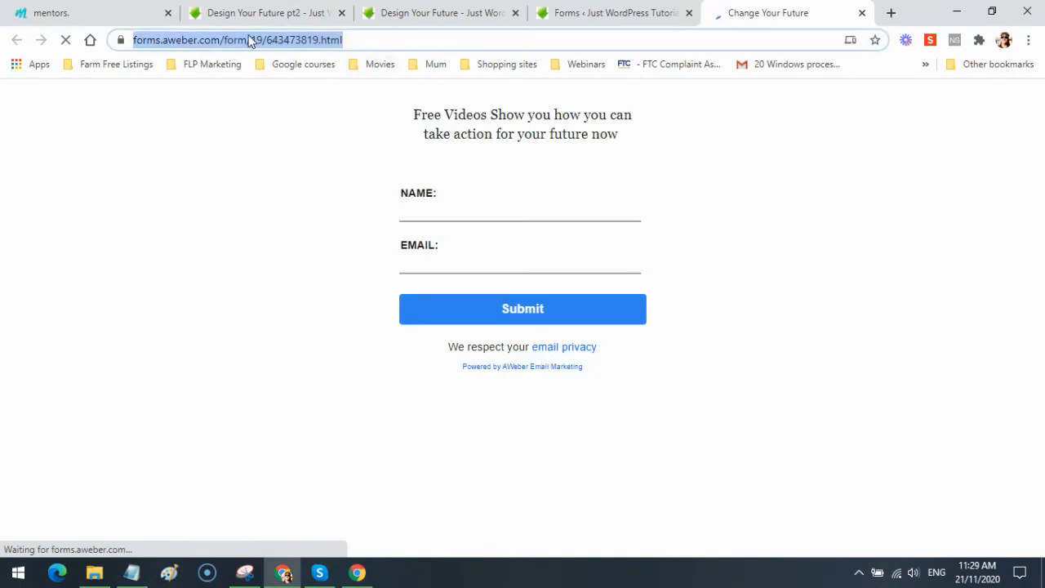
pyautogui.rightClick(249, 40)
pyautogui.click(296, 147)
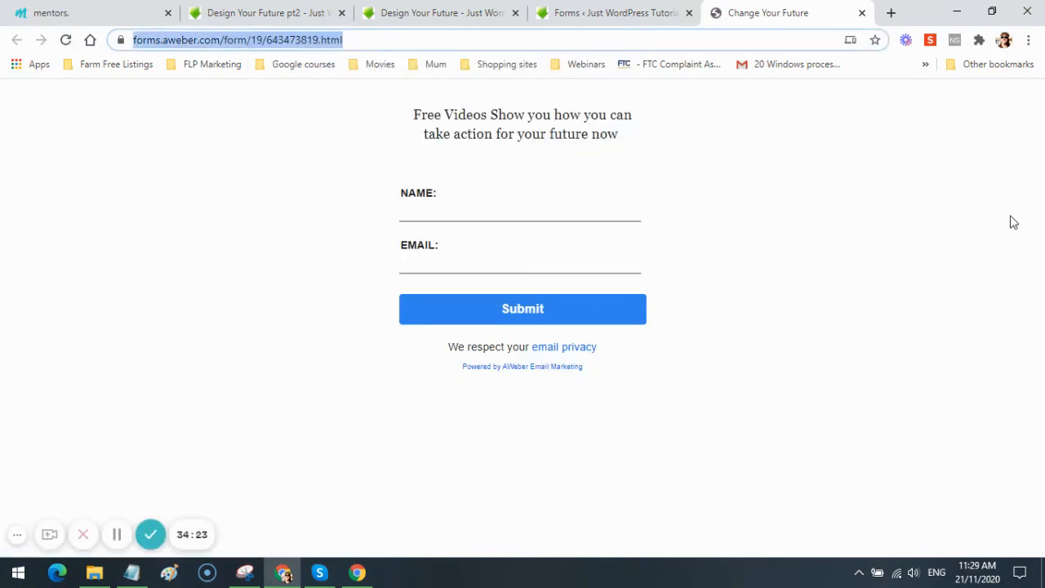
# - Open the Design Your Future pt2 page for editing
pyautogui.click(423, 14)
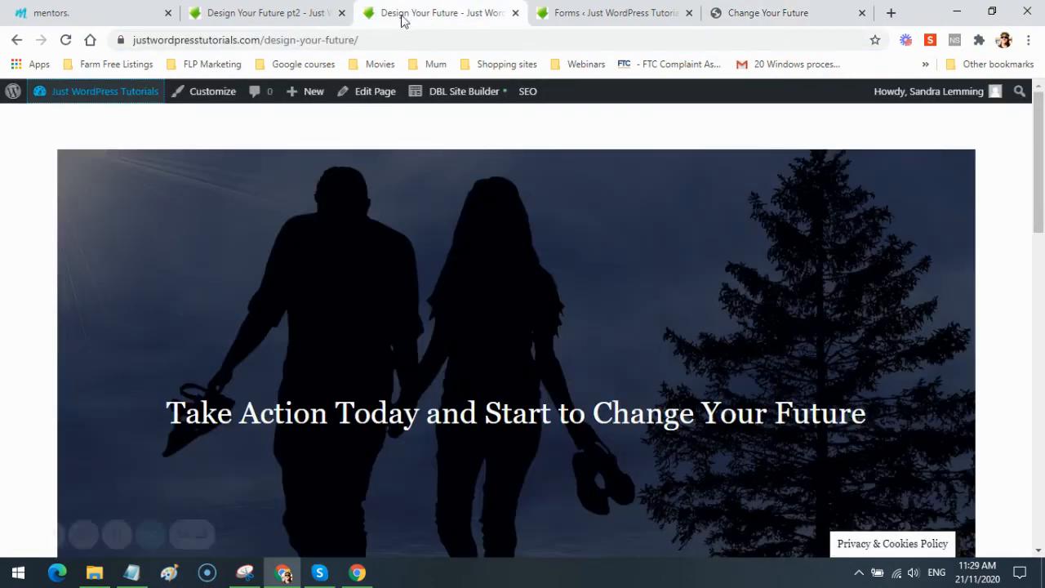
pyautogui.click(280, 15)
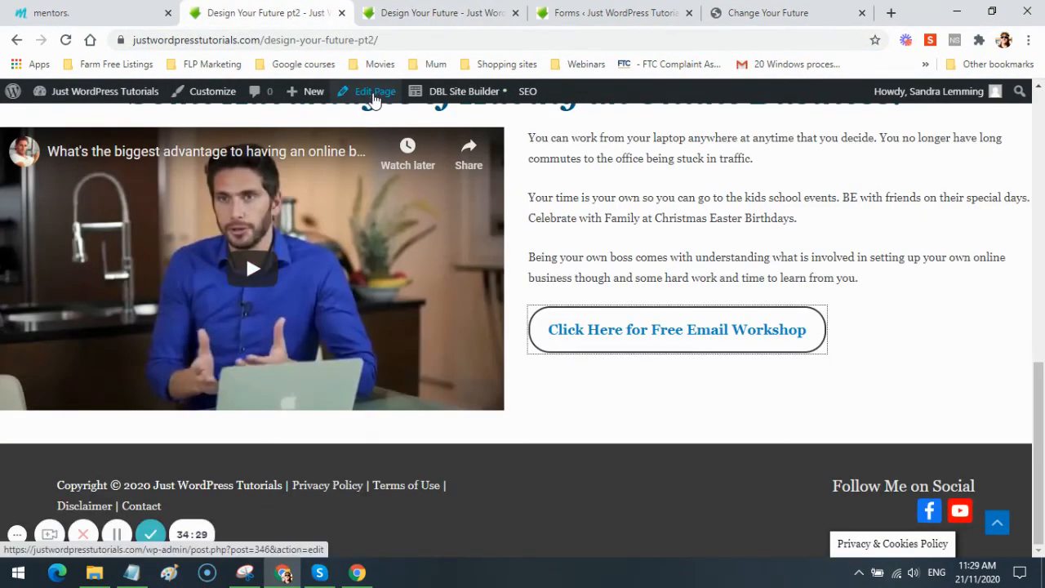
pyautogui.click(367, 92)
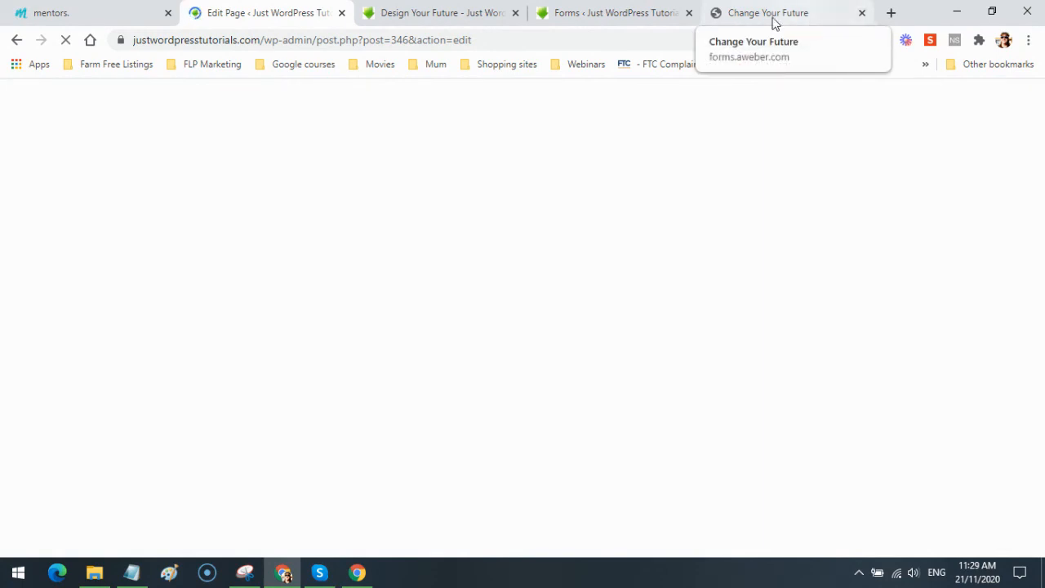
# - Close the AWeber forms tab and remove the empty button block below the columns
pyautogui.click(689, 15)
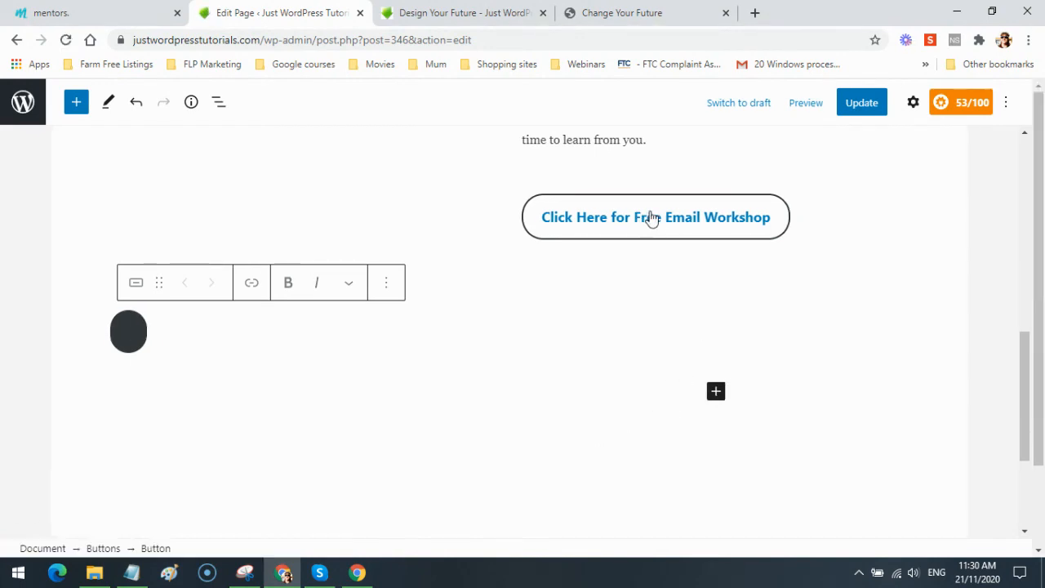
pyautogui.click(387, 282)
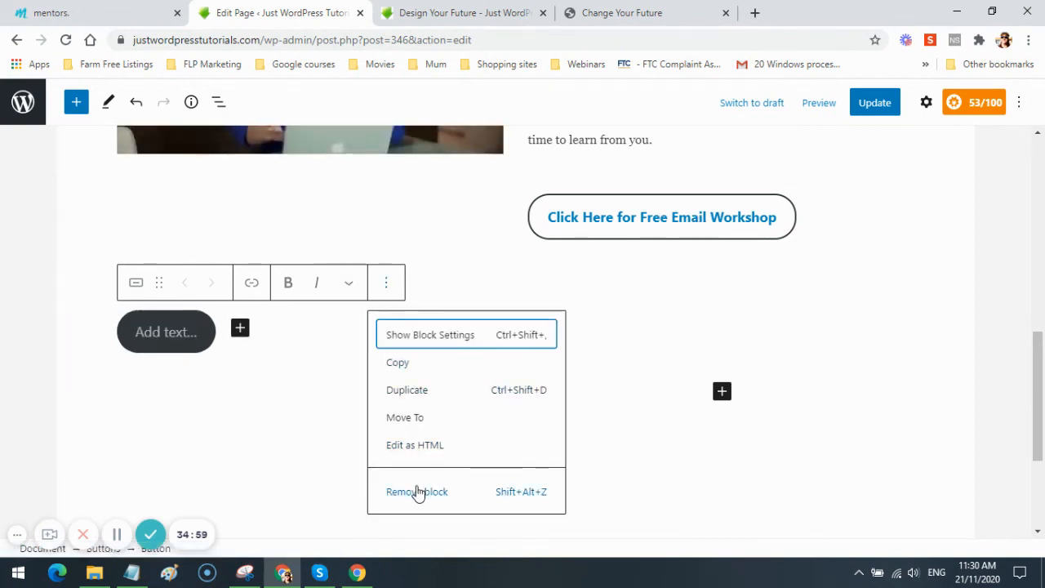
pyautogui.hotkey('shift', 'alt', 'z')
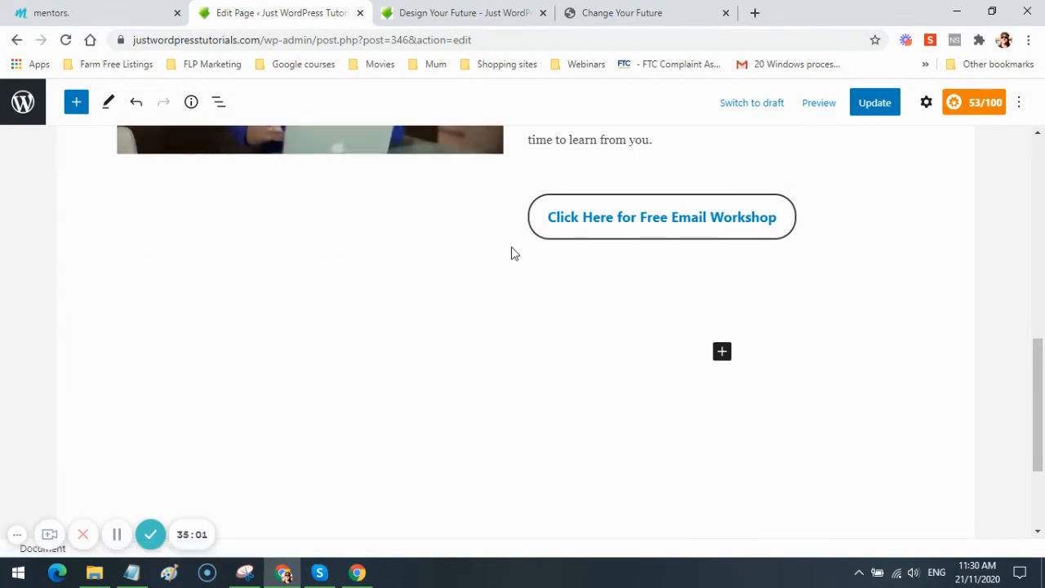
# - Clear the AWeber shortcode from the link of the Click Here for Free Email Workshop button
pyautogui.click(686, 217)
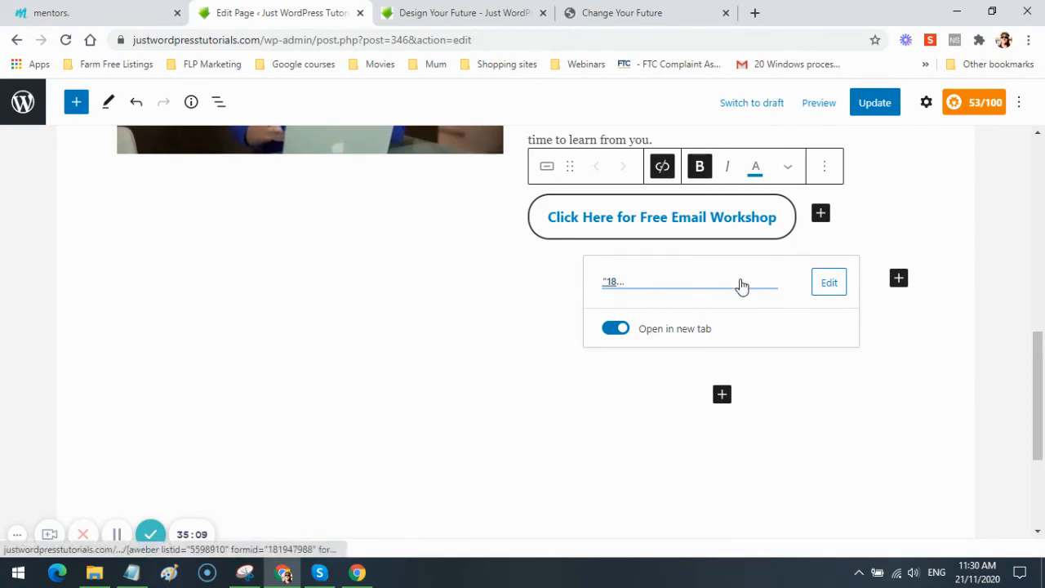
pyautogui.click(830, 283)
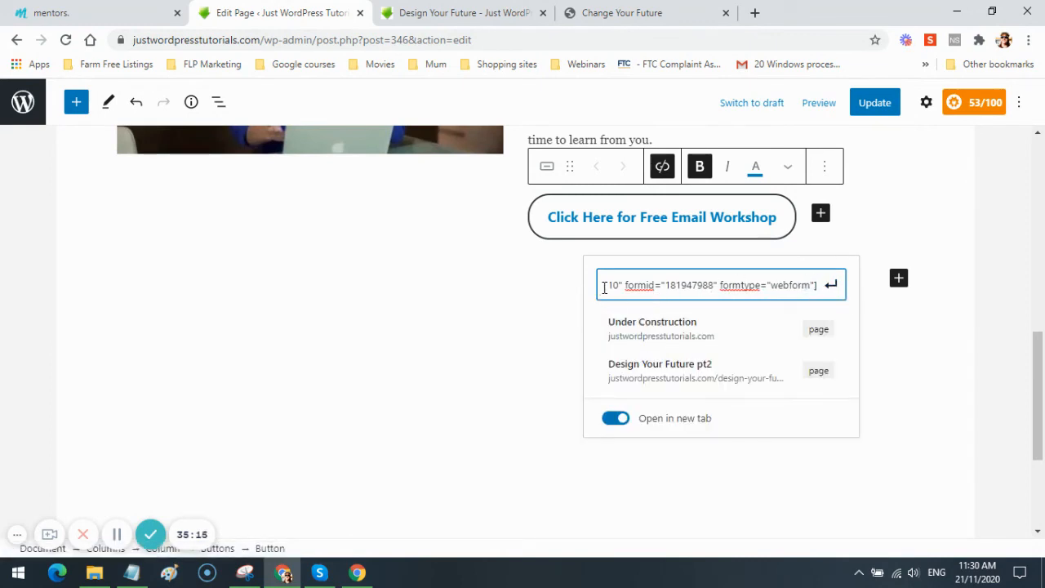
pyautogui.press('BackSpace')
pyautogui.press('BackSpace')
pyautogui.press('BackSpace')
pyautogui.press('BackSpace')
pyautogui.press('BackSpace')
pyautogui.press('BackSpace')
pyautogui.press('BackSpace')
pyautogui.press('BackSpace')
pyautogui.press('BackSpace')
pyautogui.press('BackSpace')
pyautogui.press('BackSpace')
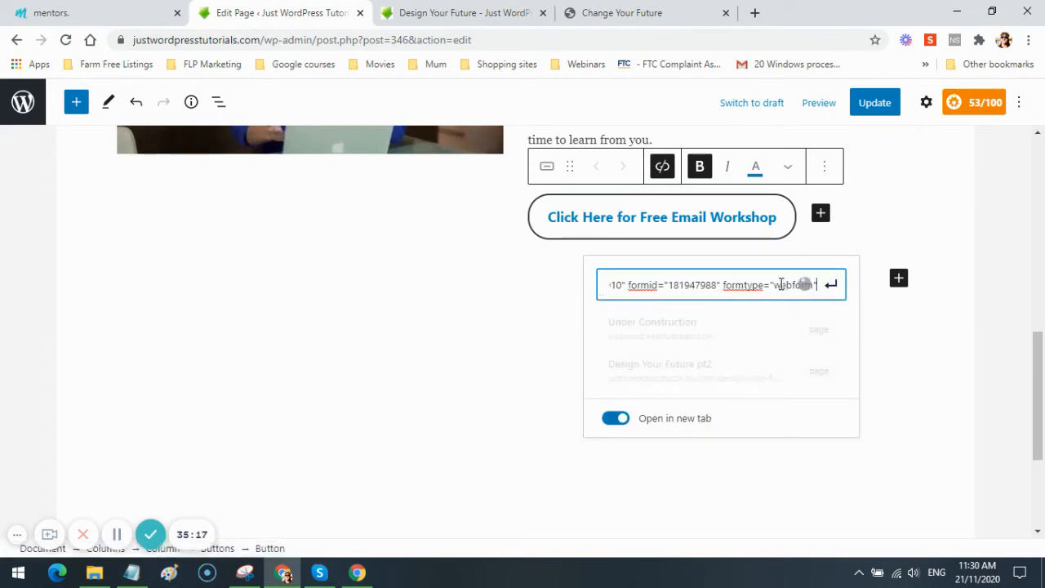
pyautogui.press('BackSpace')
pyautogui.press('BackSpace')
pyautogui.press('BackSpace')
pyautogui.press('BackSpace')
pyautogui.press('BackSpace')
pyautogui.press('BackSpace')
pyautogui.press('BackSpace')
pyautogui.press('BackSpace')
pyautogui.press('BackSpace')
pyautogui.press('BackSpace')
pyautogui.press('BackSpace')
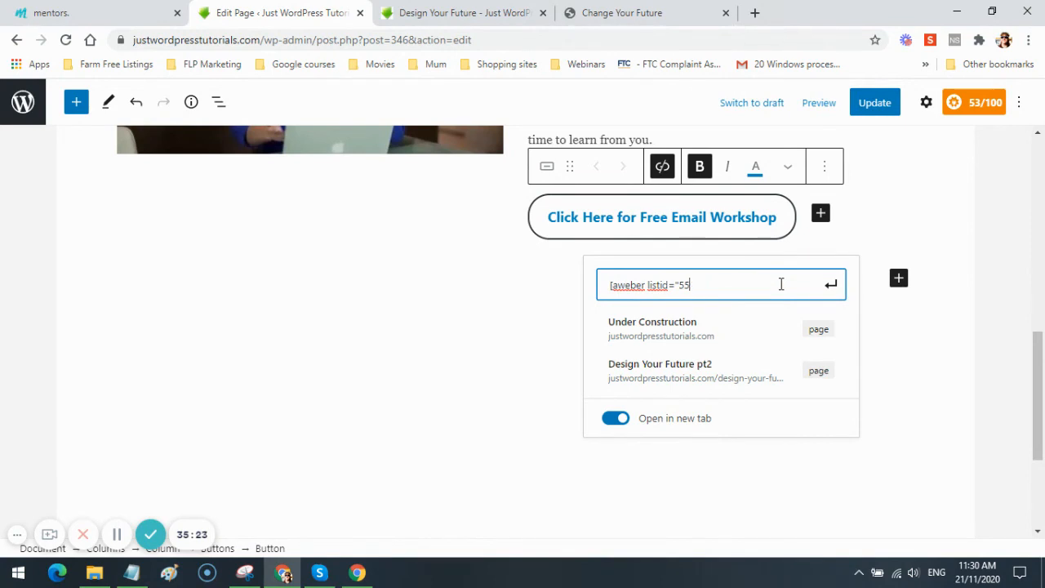
pyautogui.press('BackSpace')
pyautogui.press('BackSpace')
pyautogui.press('BackSpace')
pyautogui.press('BackSpace')
pyautogui.press('BackSpace')
pyautogui.press('BackSpace')
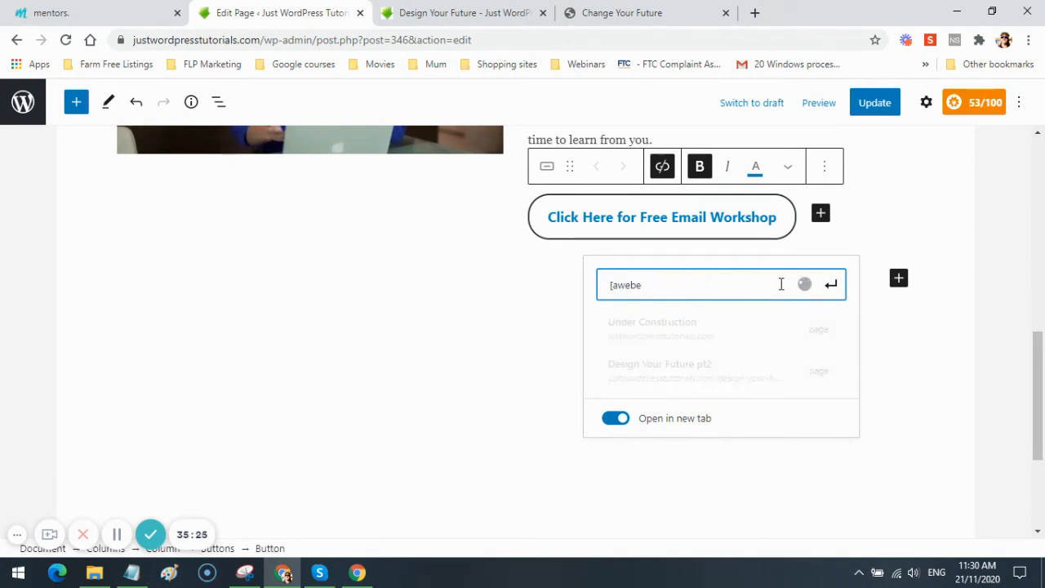
pyautogui.press('BackSpace')
pyautogui.press('BackSpace')
pyautogui.press('BackSpace')
pyautogui.press('BackSpace')
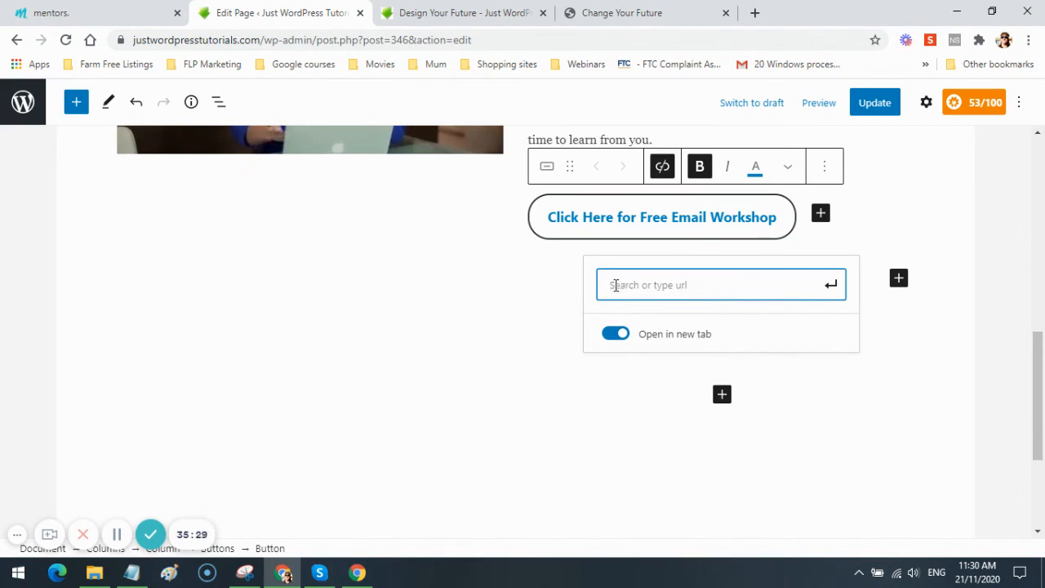
pyautogui.rightClick(615, 288)
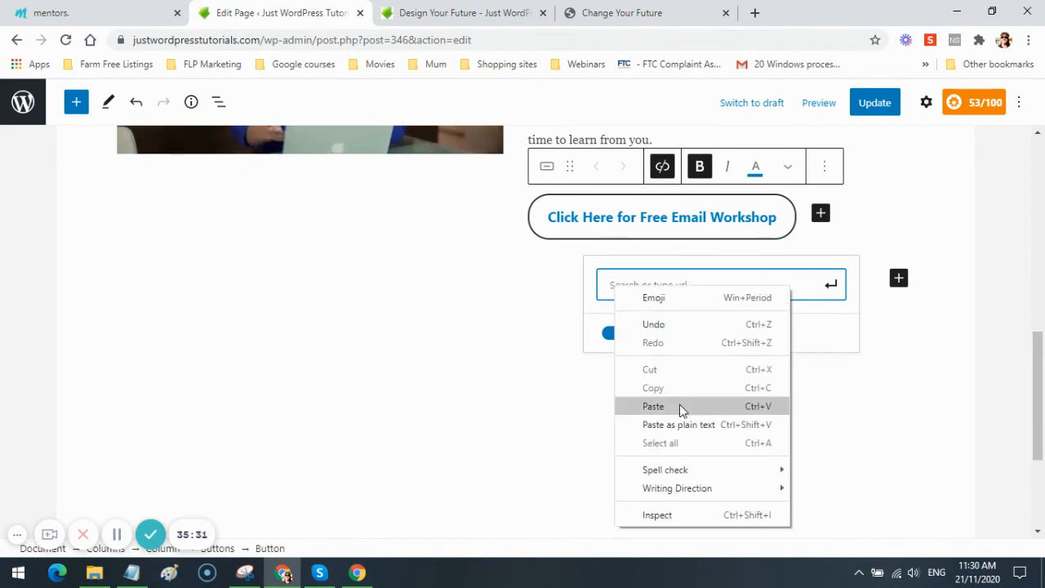
pyautogui.click(680, 404)
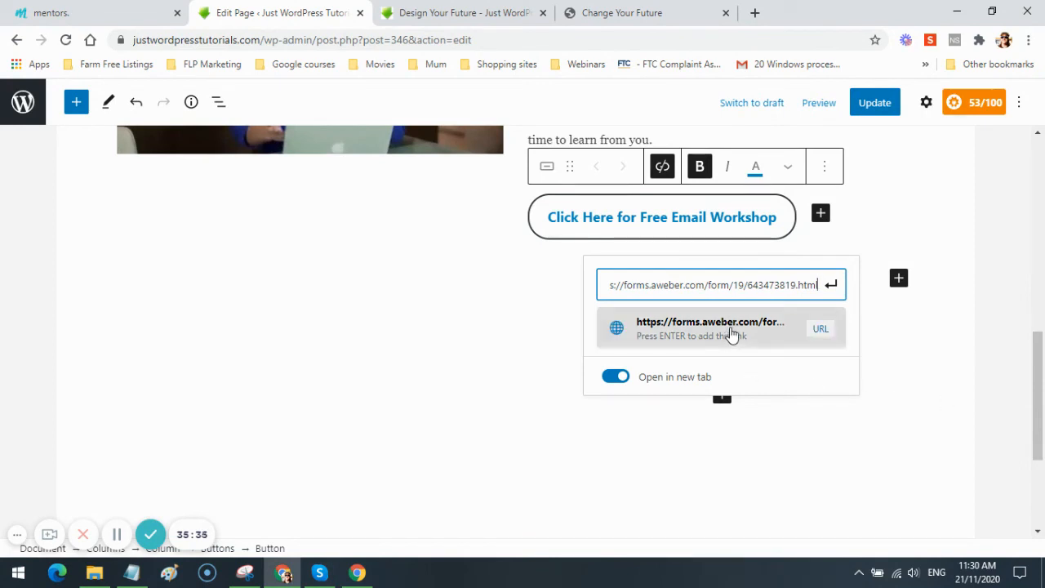
pyautogui.click(612, 377)
pyautogui.click(804, 385)
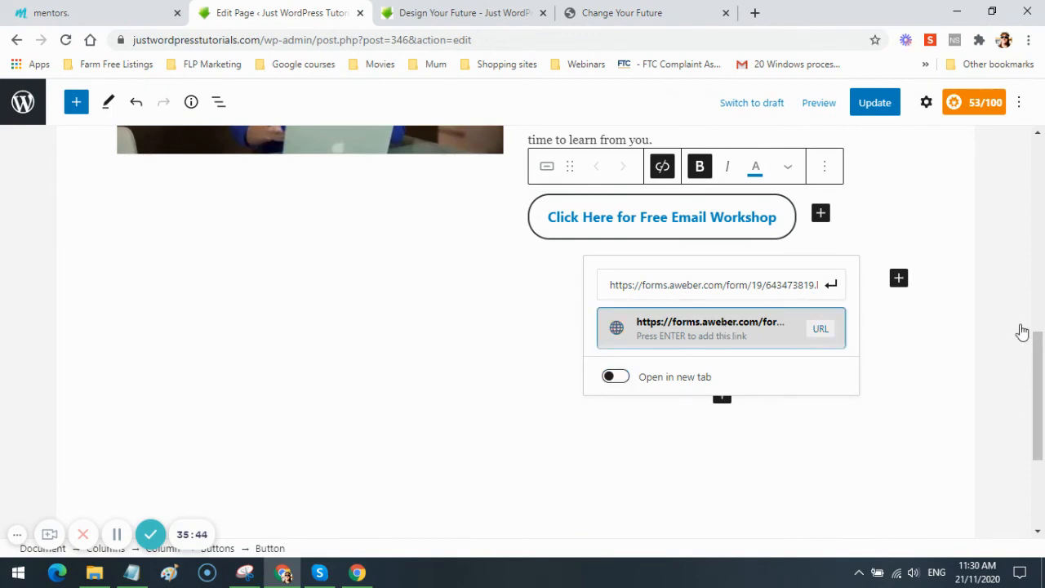
pyautogui.press('Return')
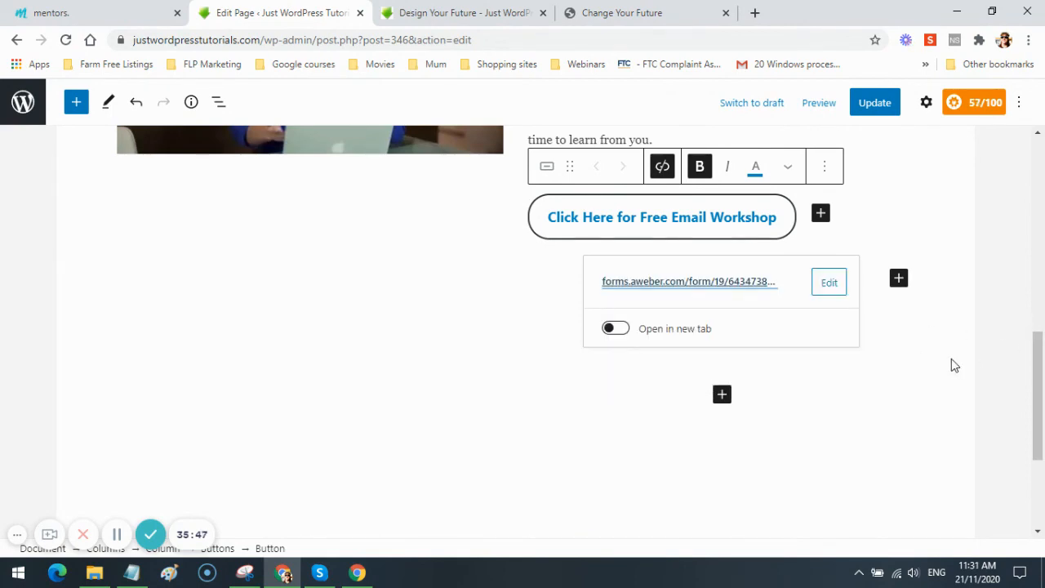
# - Update the Design Your Future pt2 page and view its published version
pyautogui.scroll(5, 951, 359)
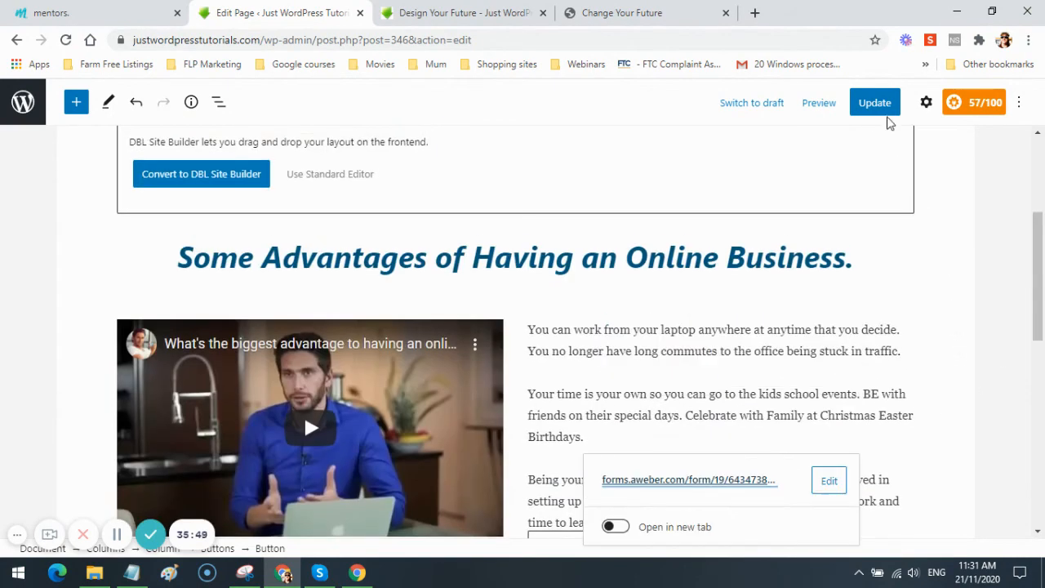
pyautogui.click(876, 105)
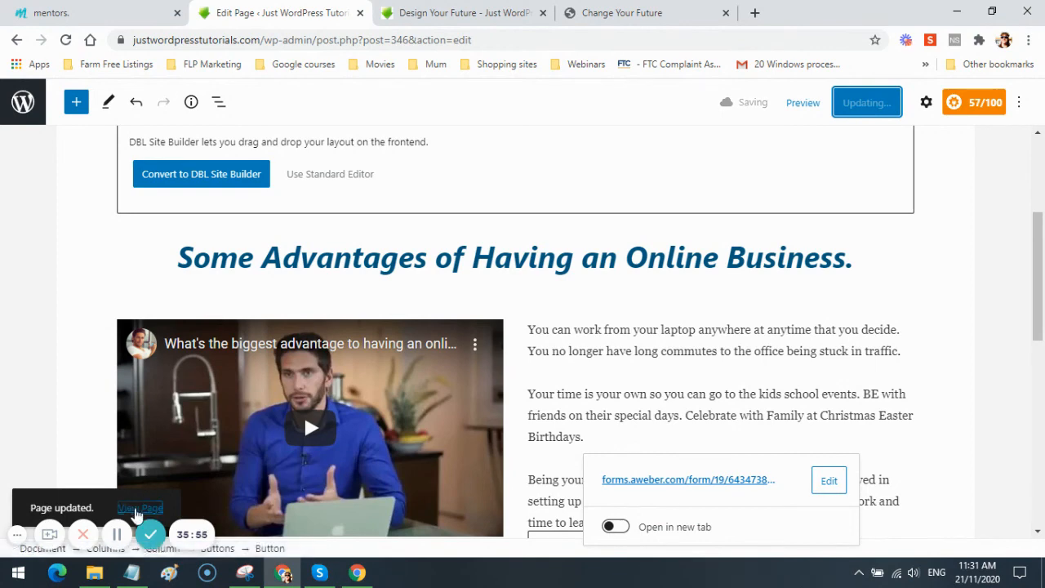
pyautogui.click(133, 509)
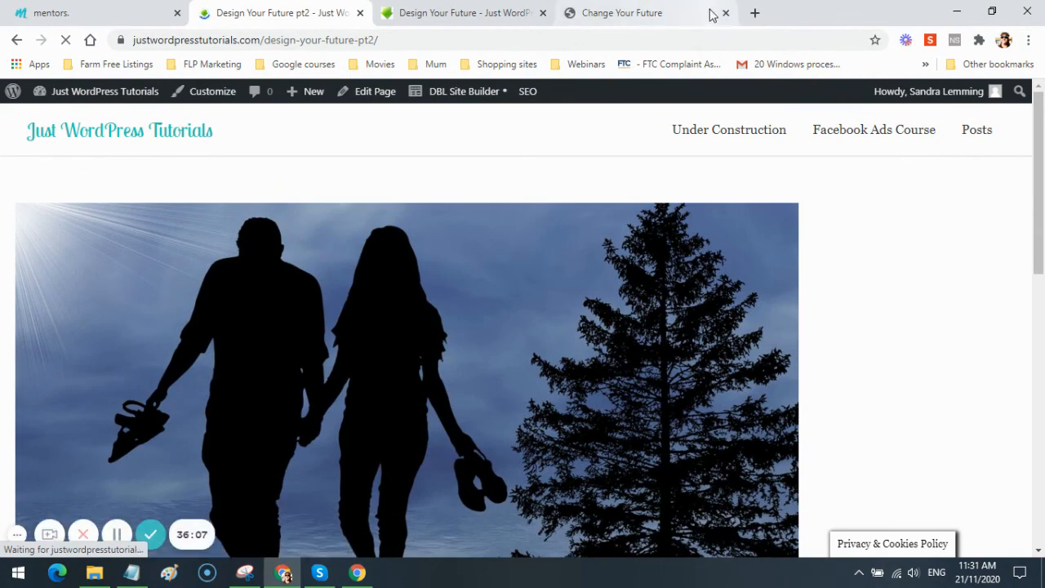
# - Close the Change Your Future form tab and test the workshop button's pop-up form on the original Design Your Future page
pyautogui.click(673, 18)
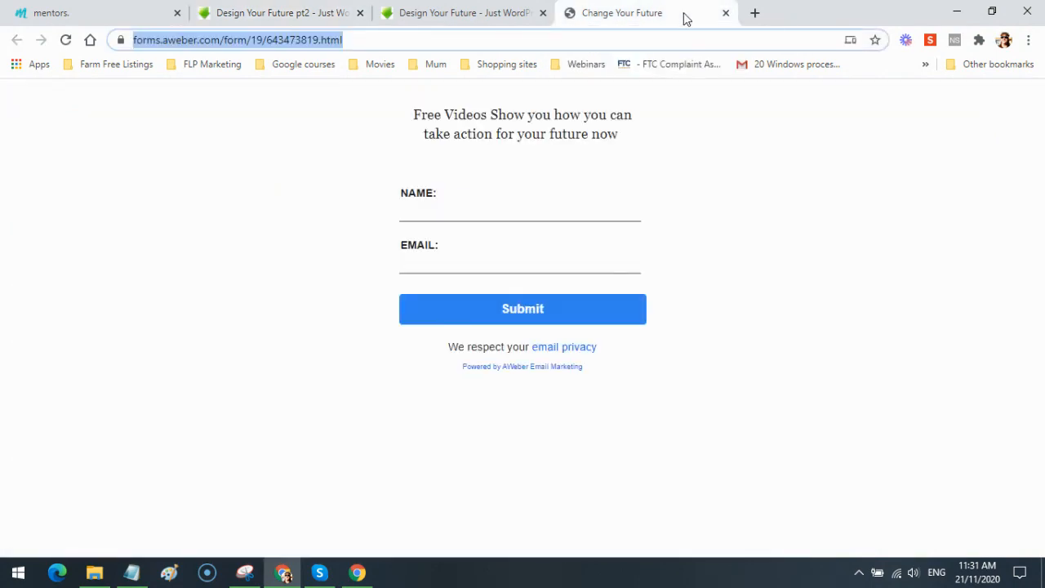
pyautogui.click(727, 13)
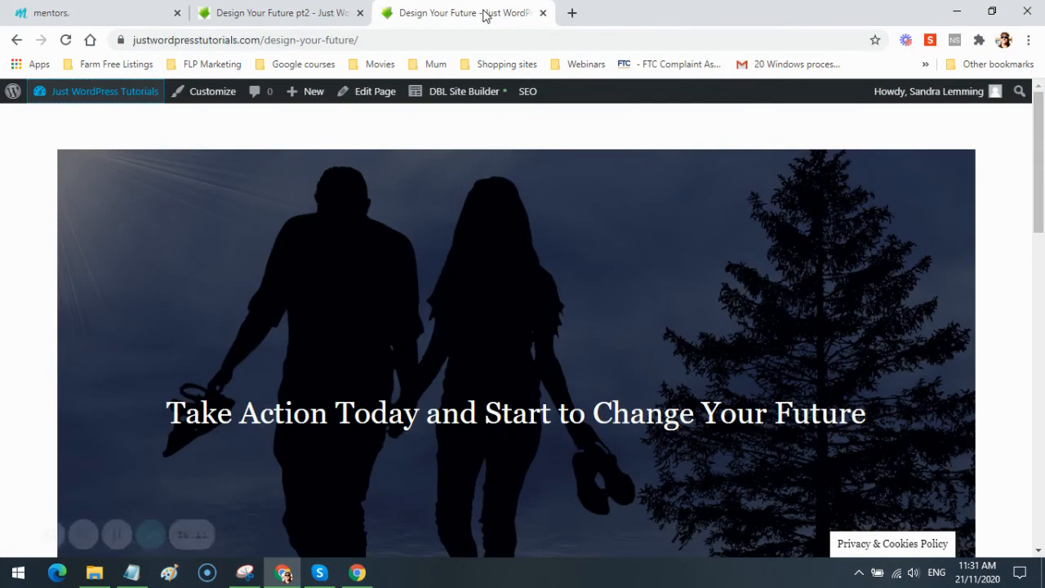
pyautogui.scroll(-10, 736, 378)
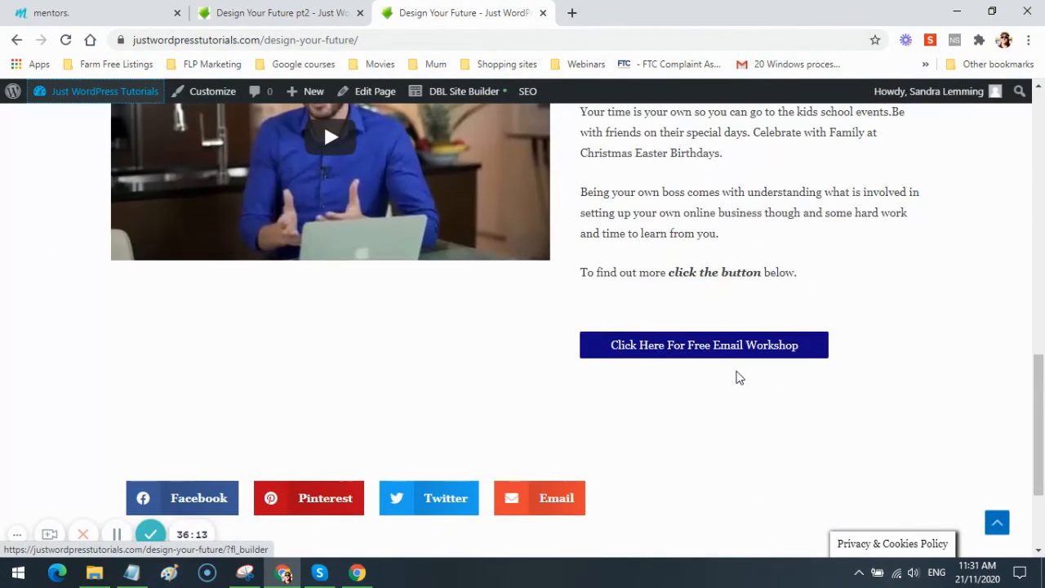
pyautogui.click(746, 346)
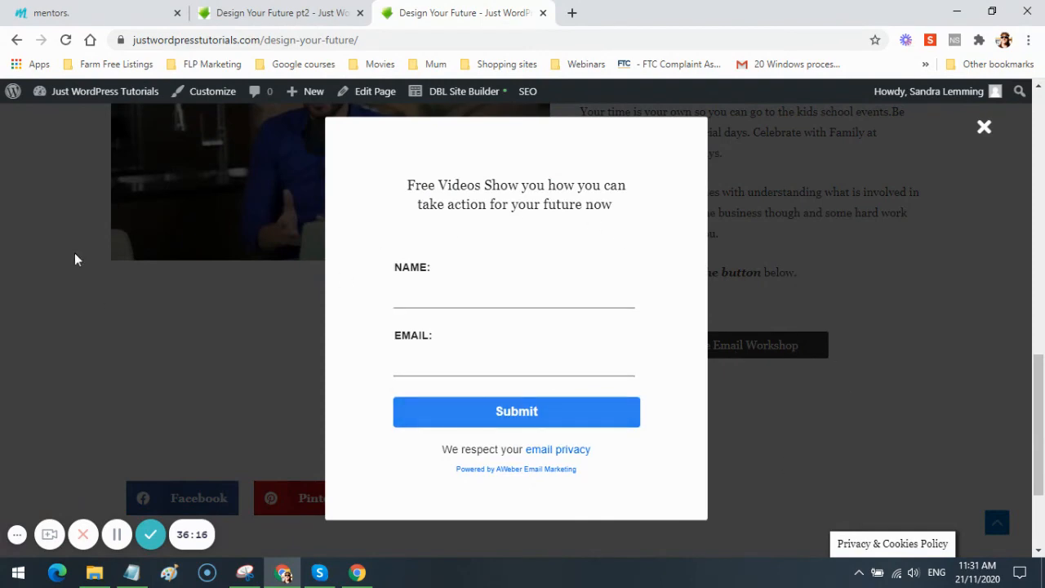
pyautogui.click(984, 128)
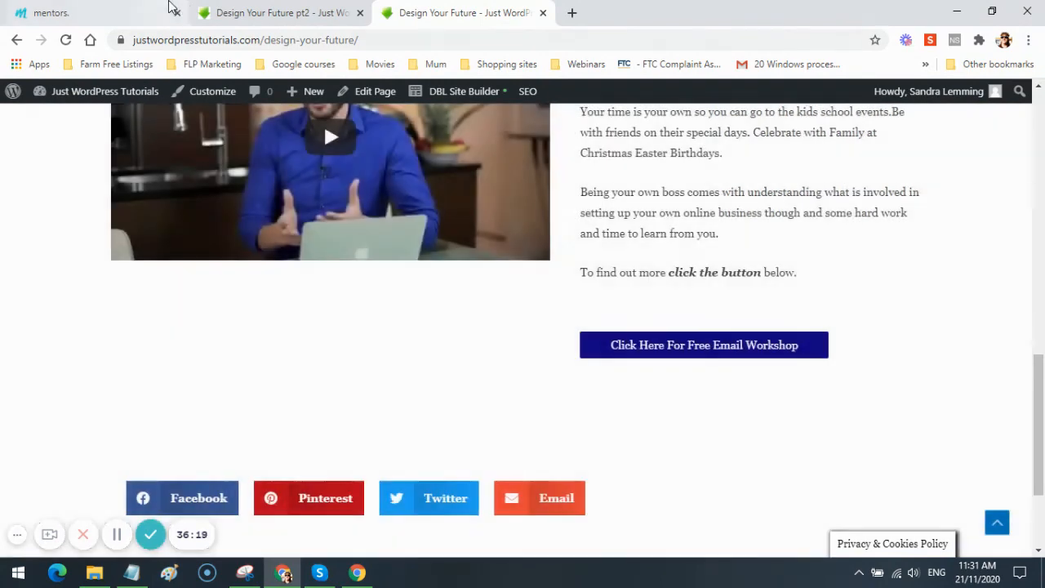
pyautogui.scroll(2, 391, 323)
pyautogui.scroll(3, 391, 323)
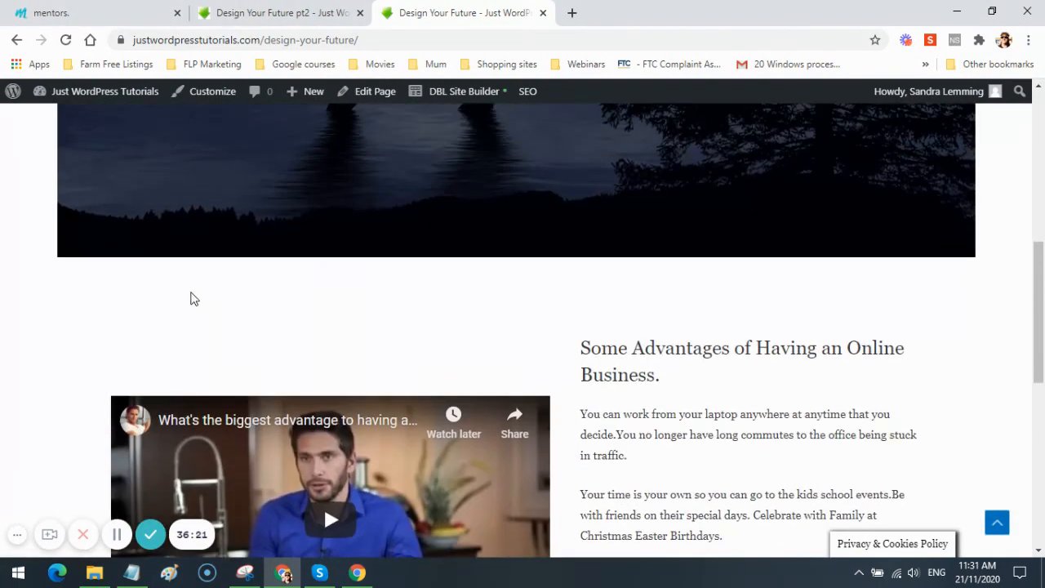
pyautogui.scroll(-10, 572, 351)
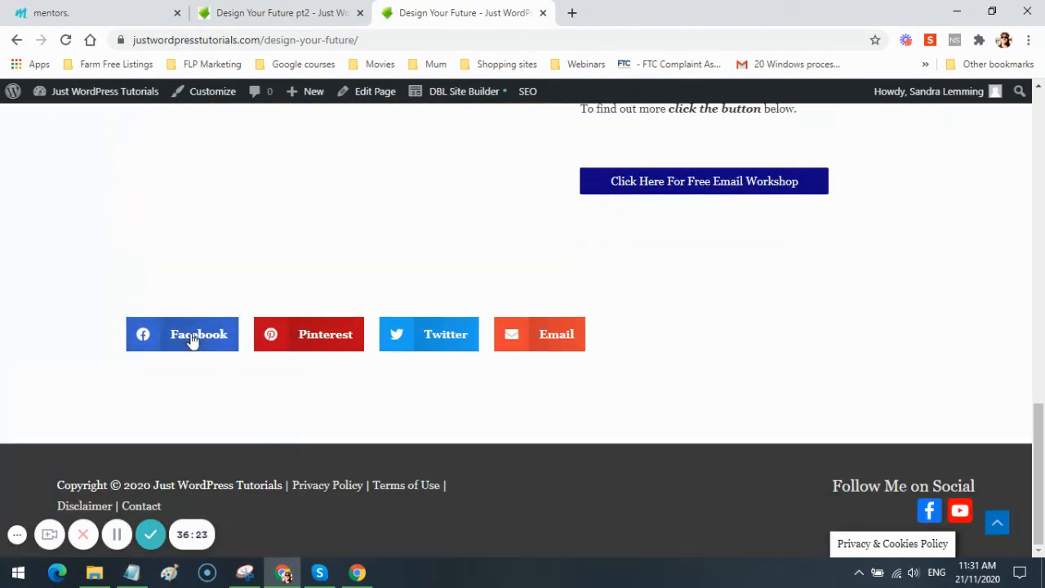
pyautogui.scroll(6, 588, 354)
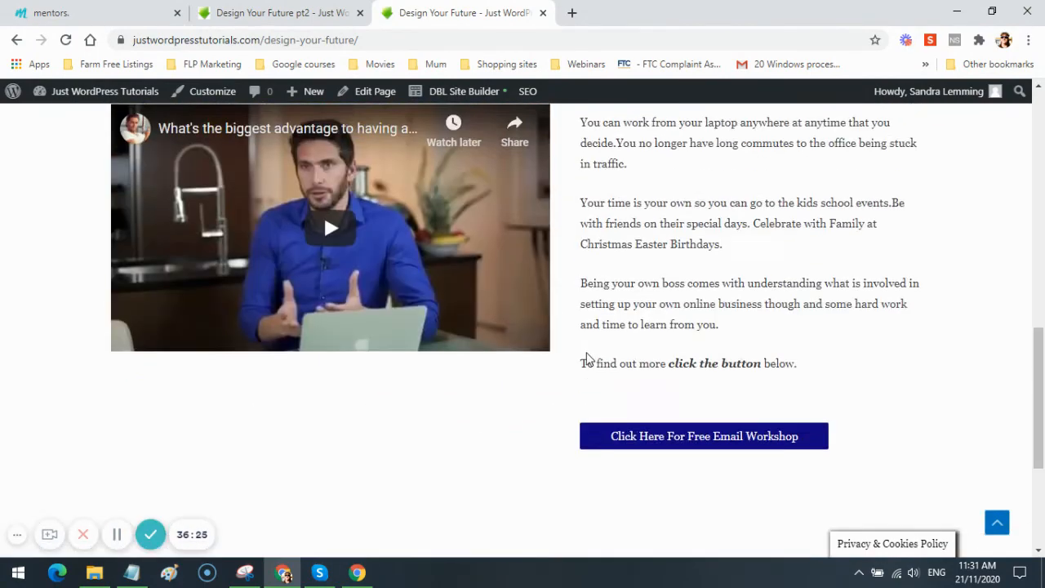
# - Test the Click Here for Free Email Workshop button on the live Design Your Future pt2 page
pyautogui.click(263, 13)
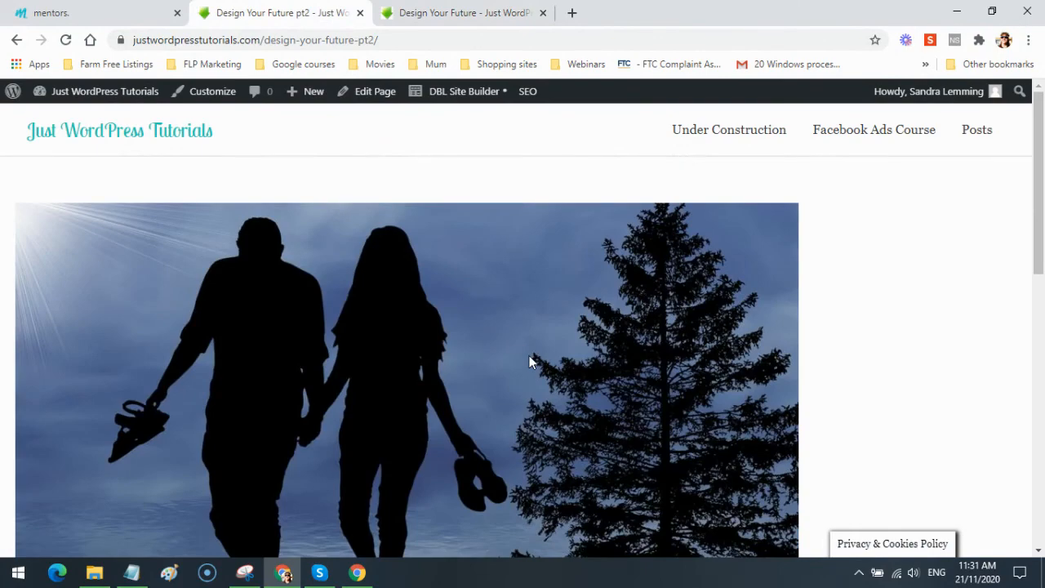
pyautogui.scroll(-4, 529, 359)
pyautogui.scroll(-5, 530, 362)
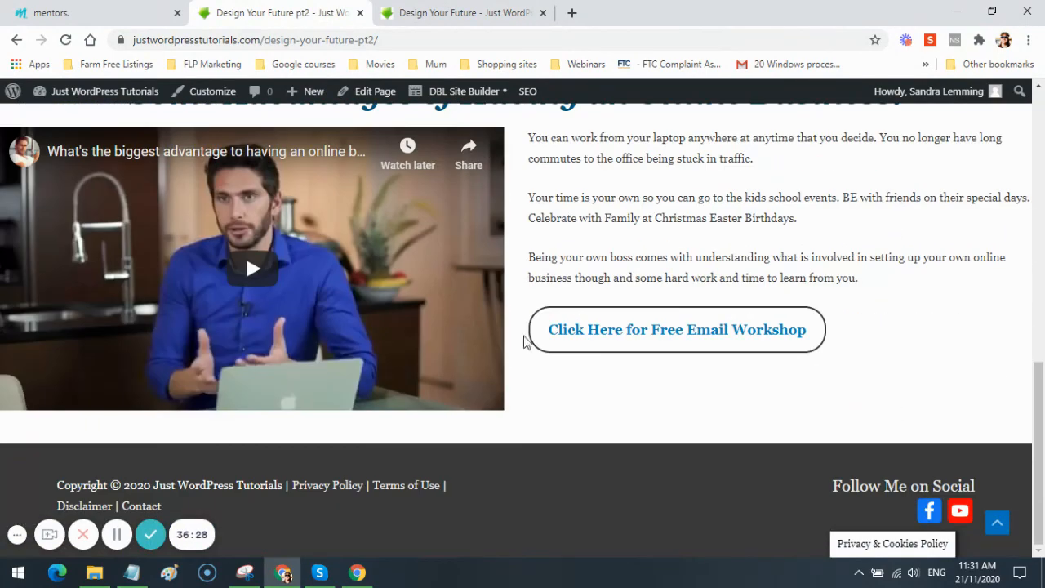
pyautogui.scroll(2, 459, 263)
pyautogui.scroll(-3, 490, 270)
pyautogui.click(693, 335)
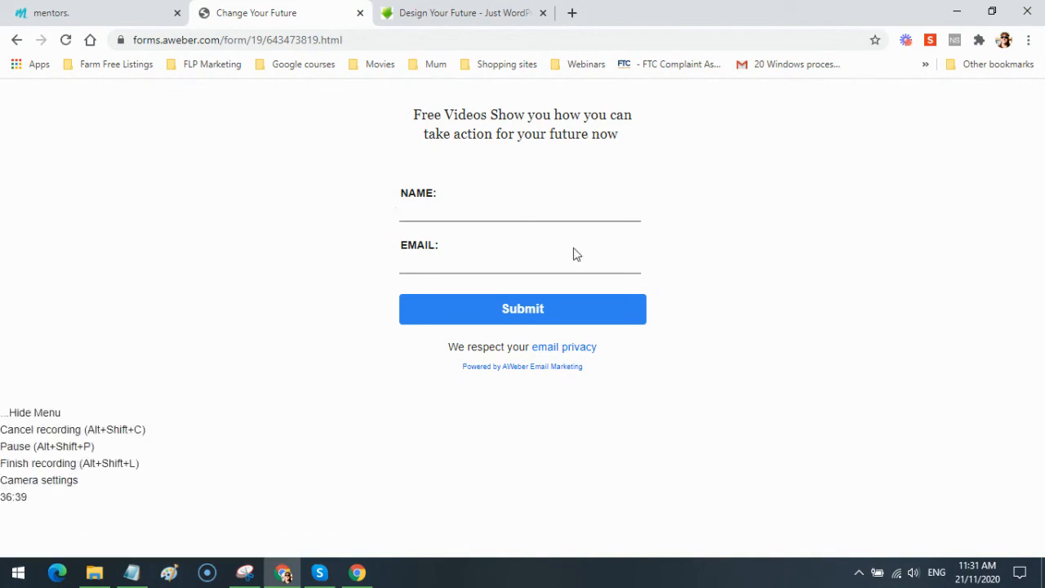
# - Compare with the original Design Your Future page by opening its workshop pop-up form again and closing it
pyautogui.click(504, 18)
pyautogui.scroll(-5, 731, 422)
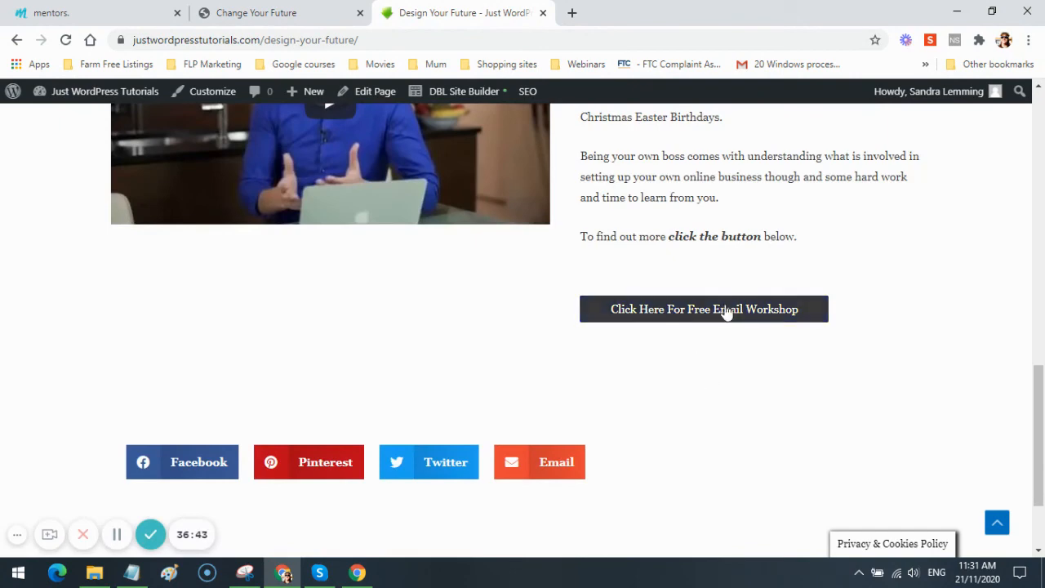
pyautogui.click(726, 311)
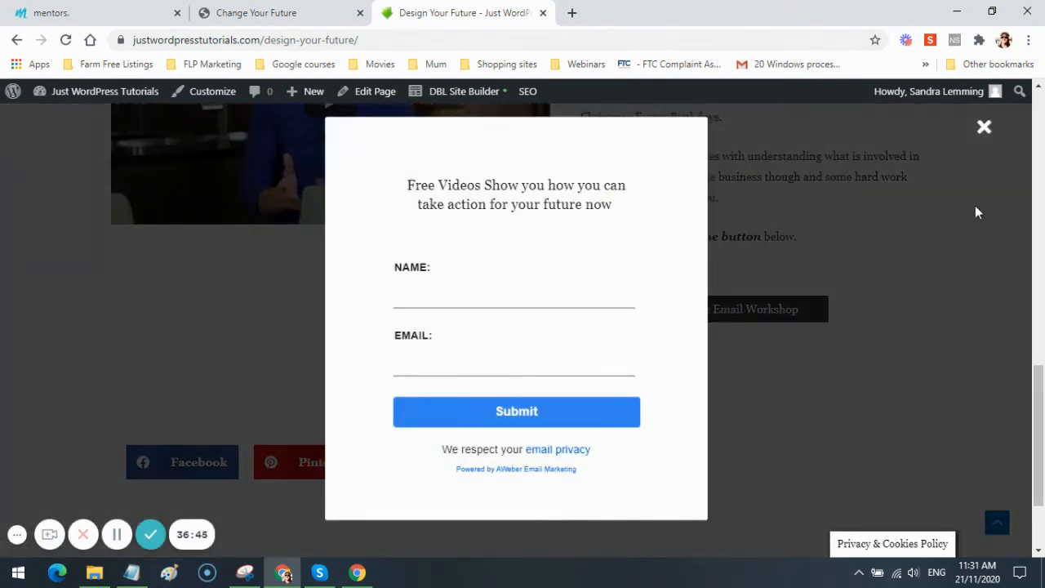
pyautogui.click(986, 129)
pyautogui.scroll(5, 894, 362)
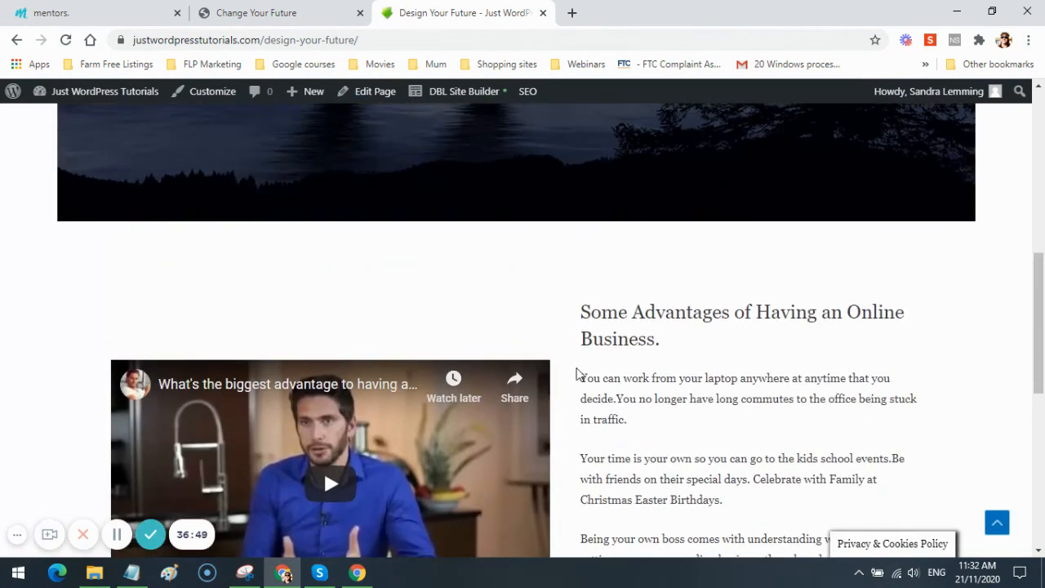
pyautogui.scroll(3, 498, 266)
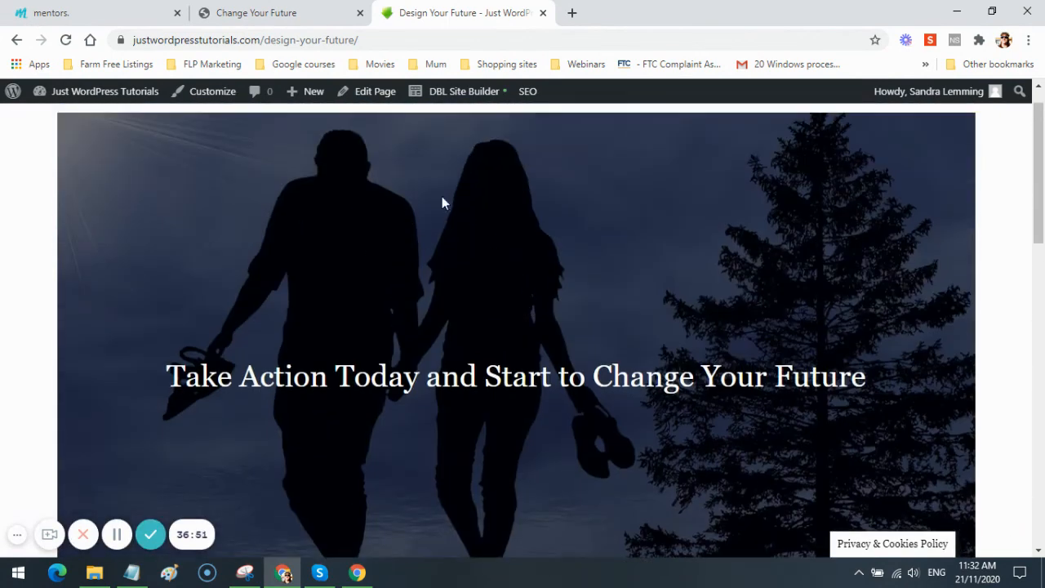
# - Return from the AWeber form to the Design Your Future pt2 page and review its heading, video, text and button
pyautogui.click(245, 12)
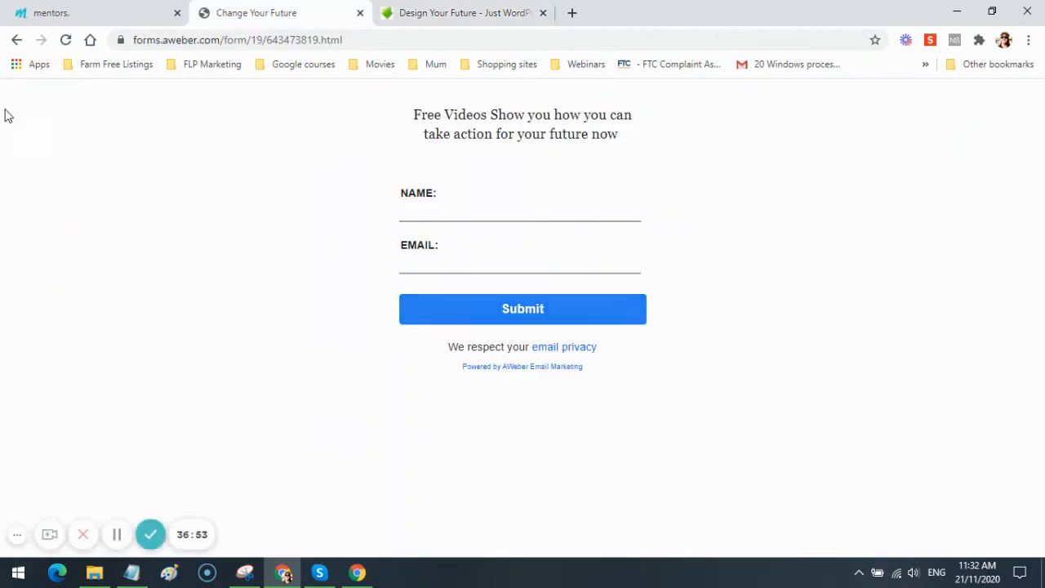
pyautogui.click(16, 39)
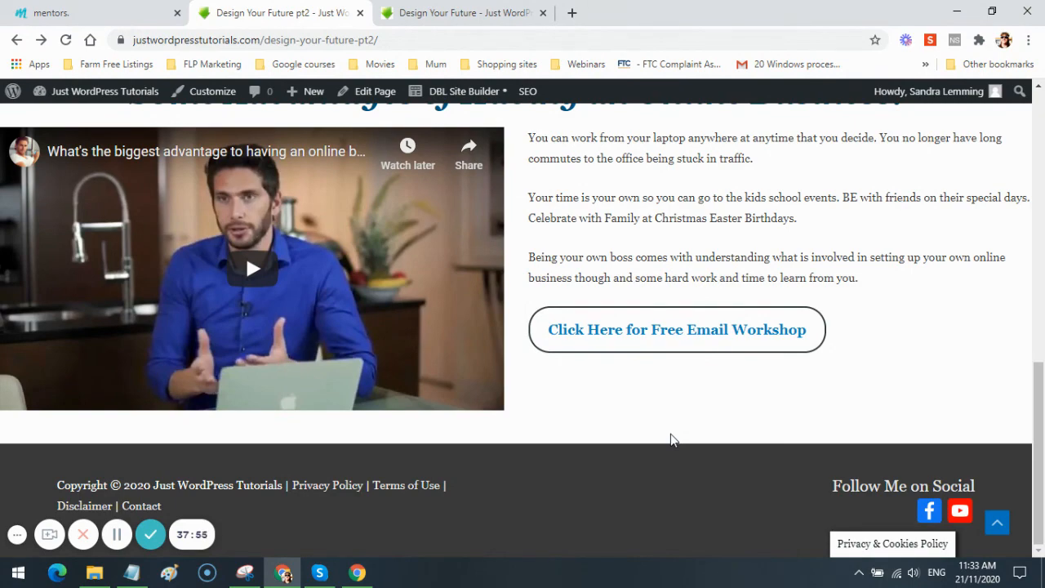
pyautogui.scroll(3, 612, 419)
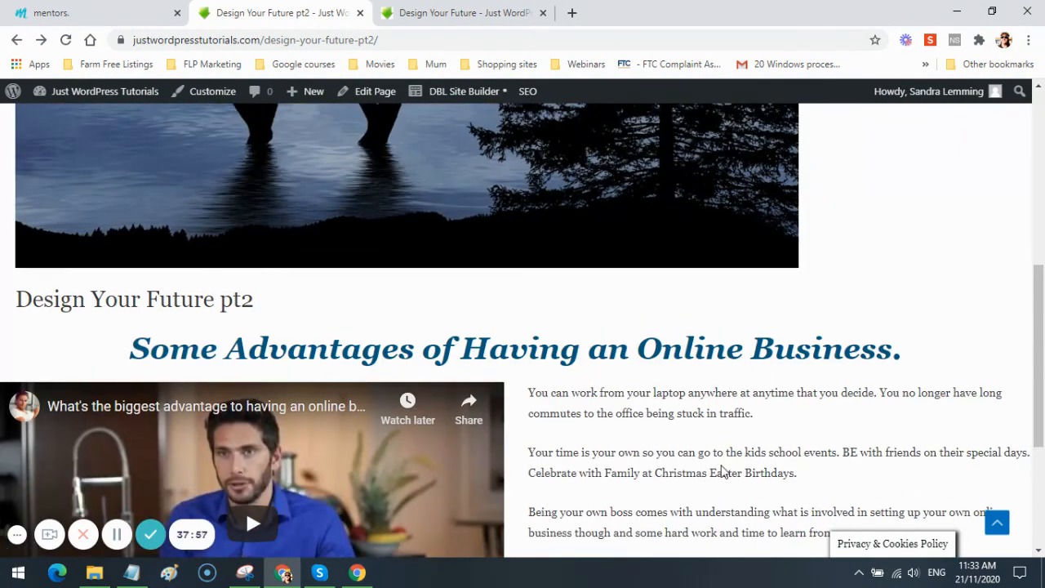
pyautogui.scroll(-2, 722, 471)
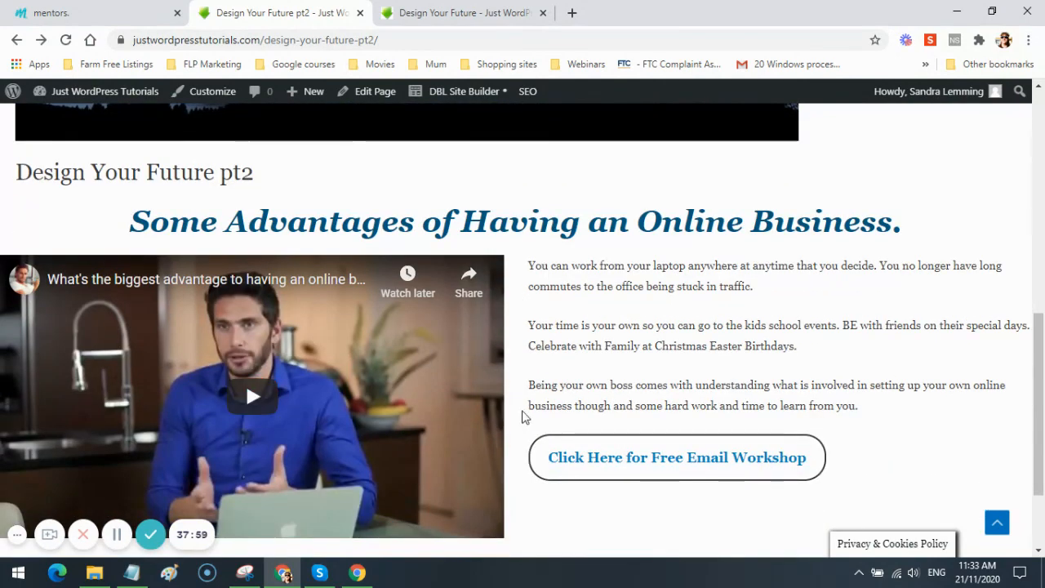
pyautogui.scroll(-2, 526, 417)
pyautogui.scroll(3, 514, 376)
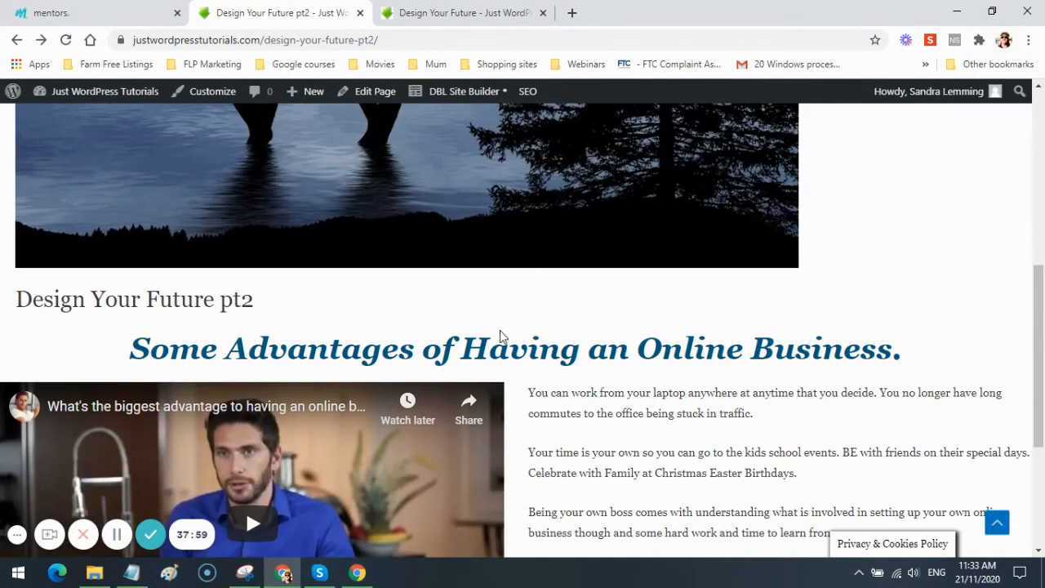
# - Look over the original Design Your Future page down to its share buttons and footer for comparison
pyautogui.click(475, 12)
pyautogui.scroll(-10, 432, 343)
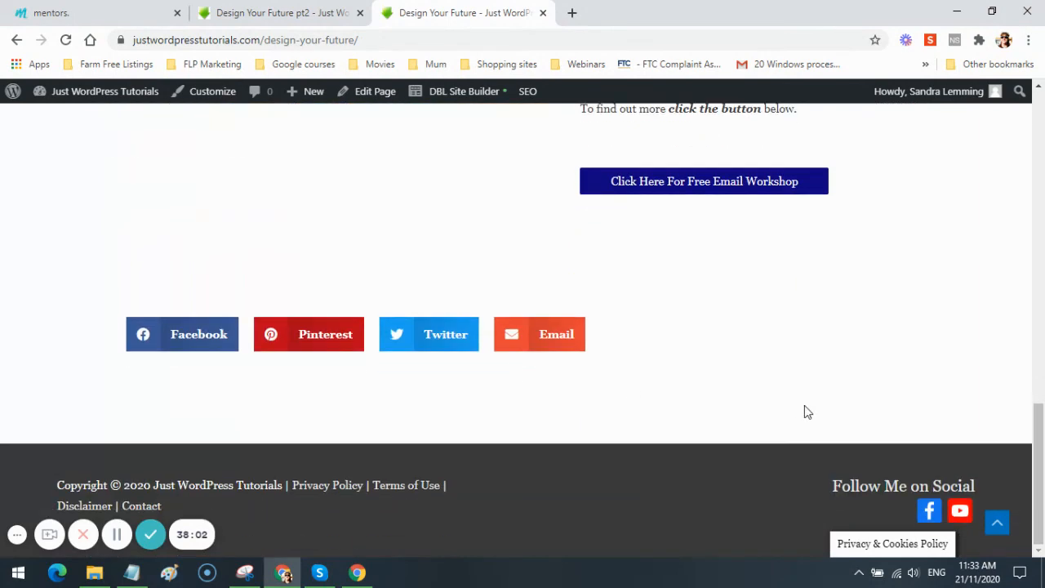
pyautogui.scroll(10, 805, 413)
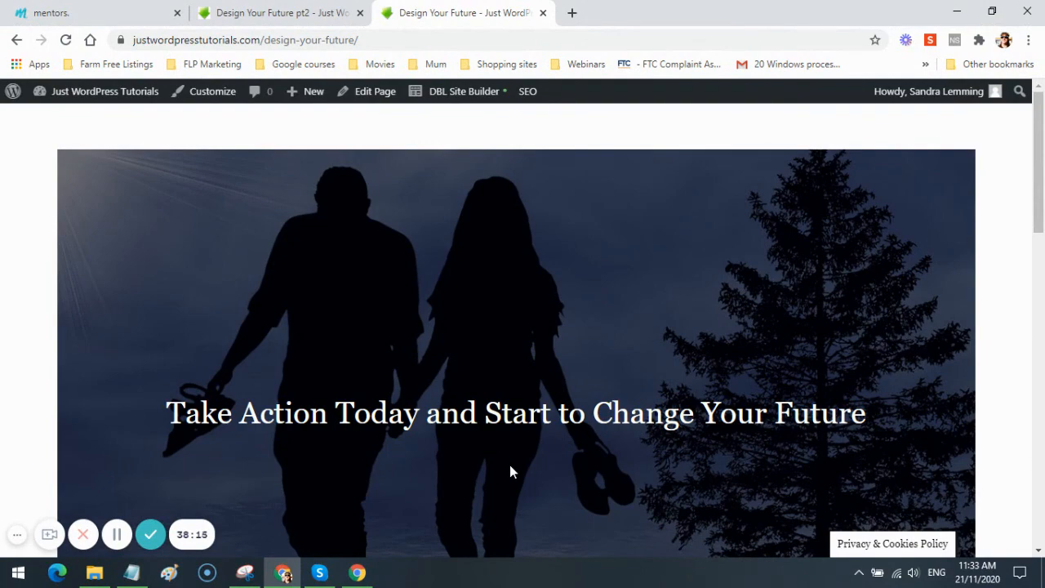
# - Examine the Design Your Future pt2 page from its menu and header image through the video, text and workshop button to the footer
pyautogui.click(302, 21)
pyautogui.scroll(3, 525, 333)
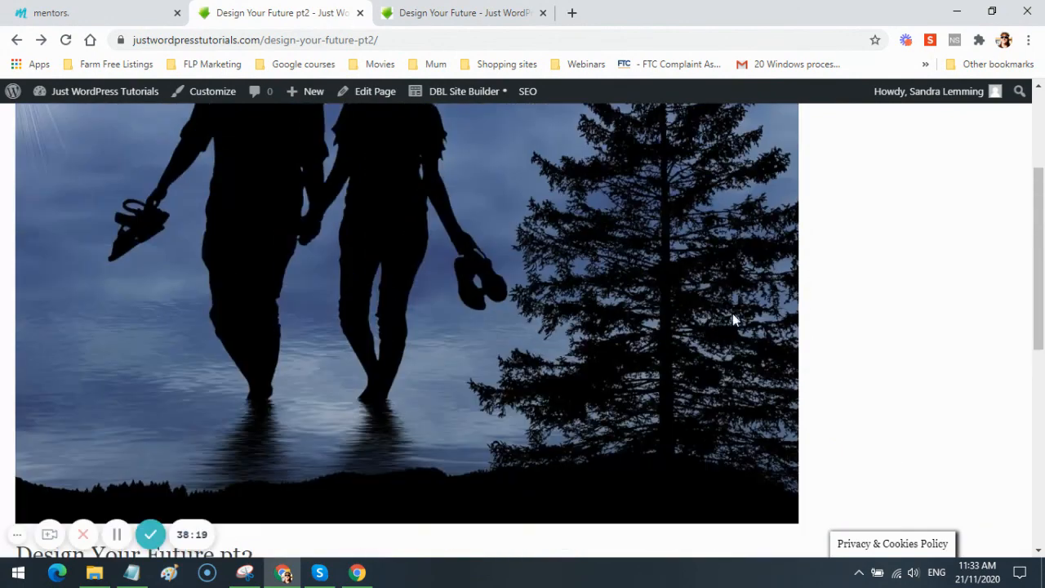
pyautogui.scroll(-2, 735, 323)
pyautogui.scroll(5, 742, 331)
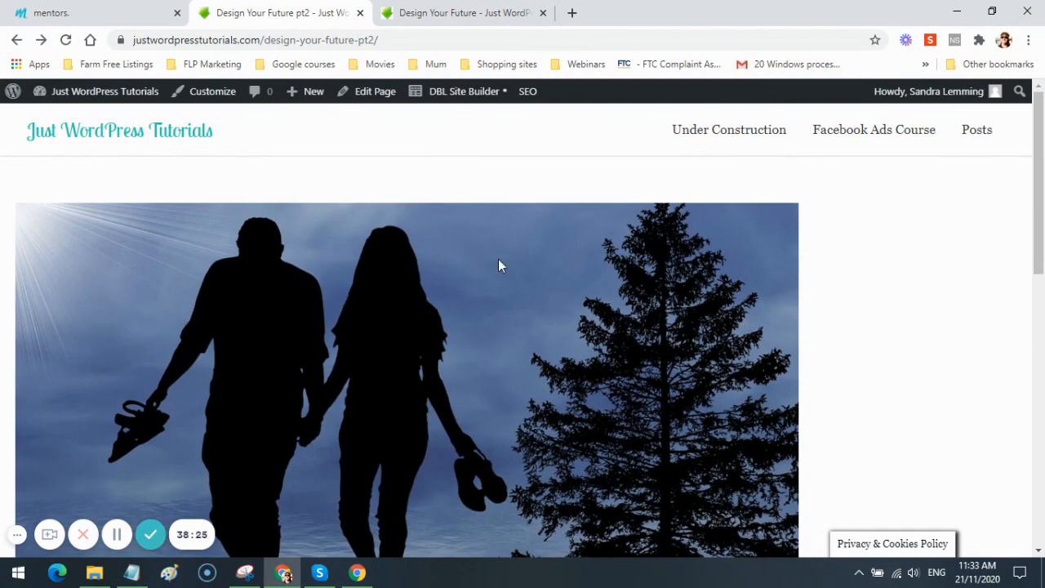
pyautogui.scroll(-3, 974, 306)
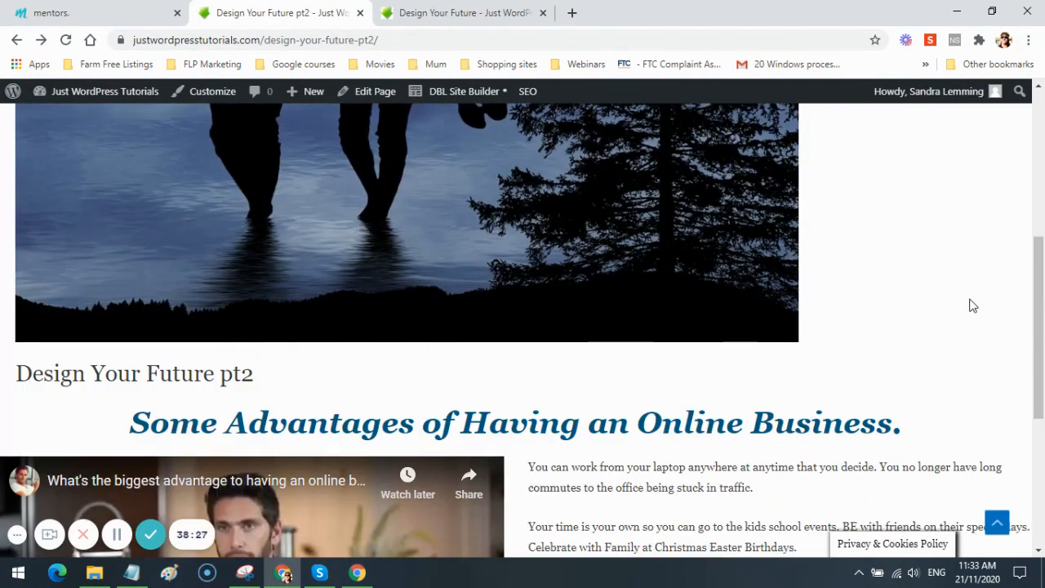
pyautogui.scroll(-1, 719, 406)
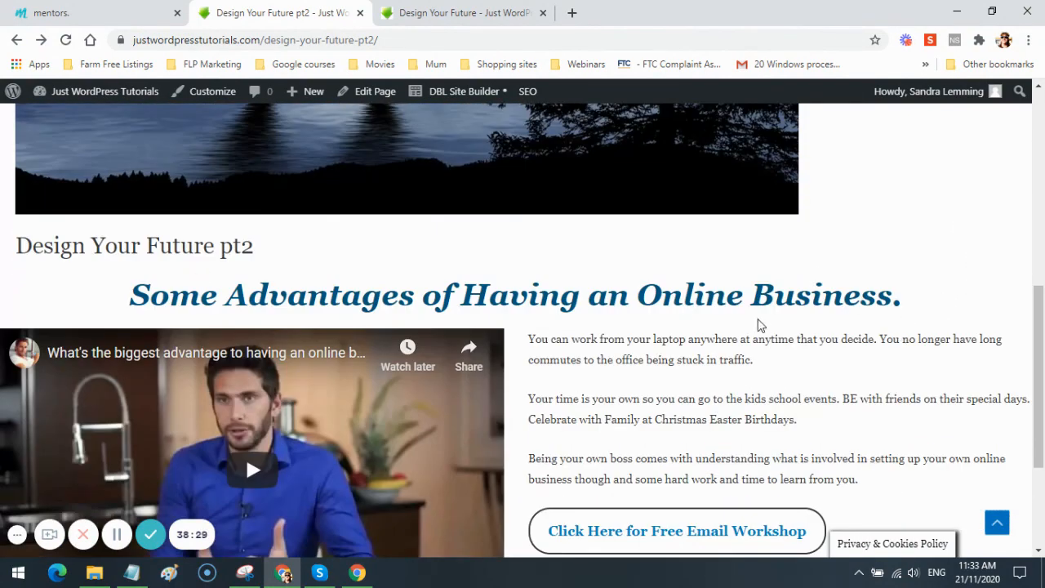
pyautogui.scroll(-2, 806, 321)
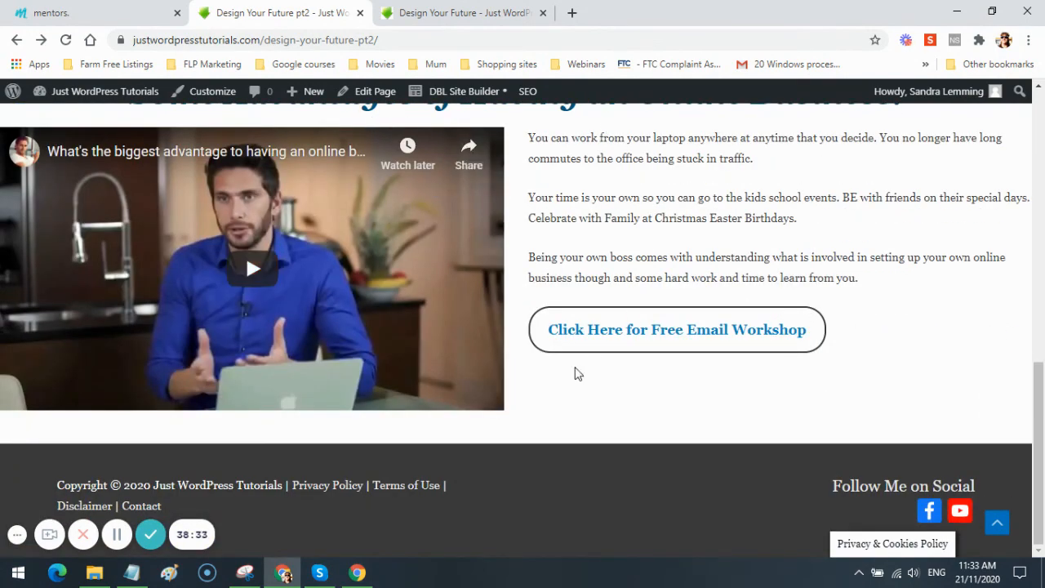
pyautogui.scroll(3, 634, 396)
# - Compare the banner text and advantages section of the original Design Your Future page with the header area of the pt2 page
pyautogui.click(485, 13)
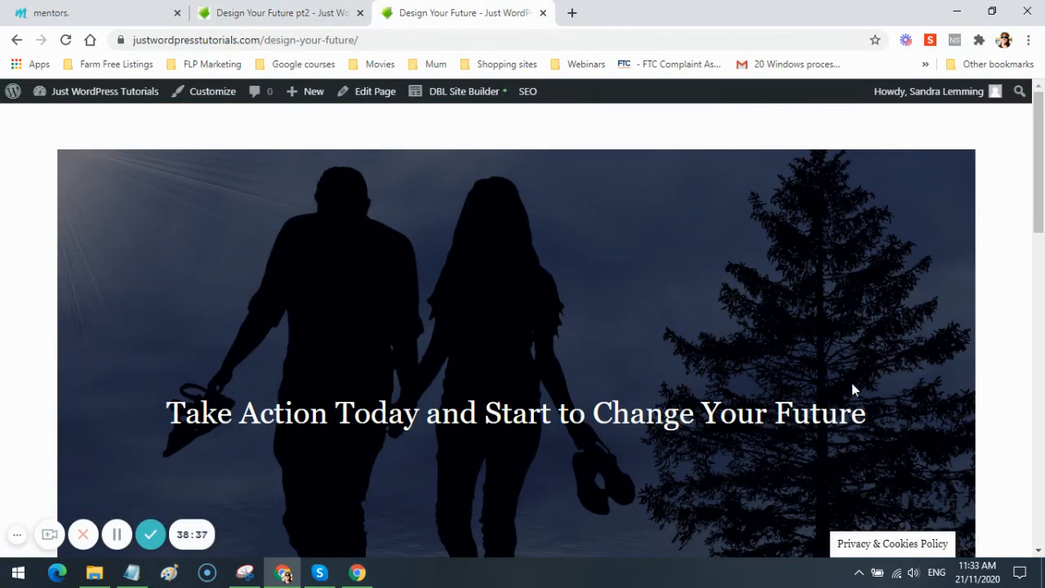
pyautogui.scroll(-2, 852, 383)
pyautogui.scroll(-8, 648, 367)
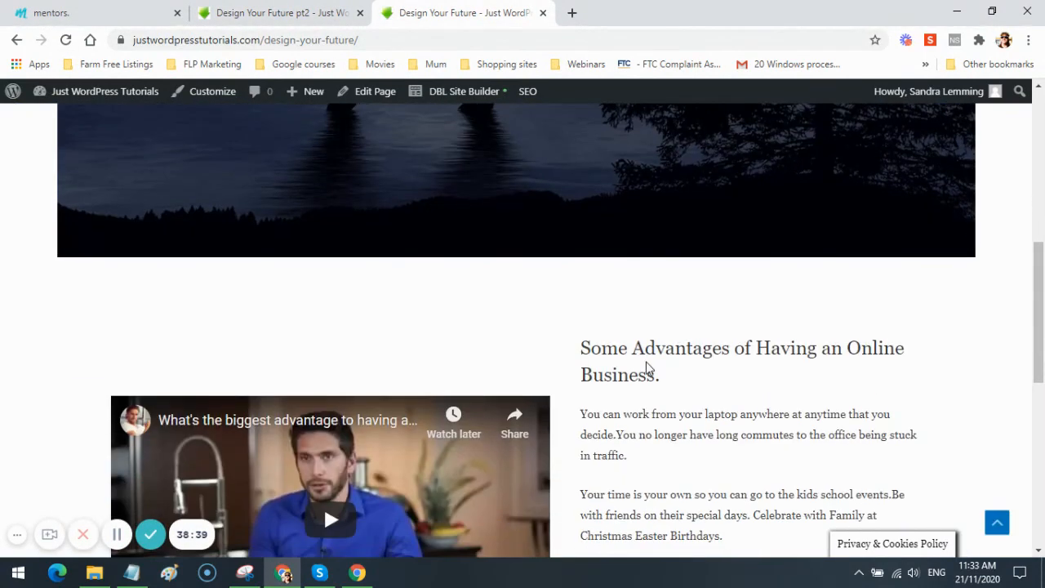
pyautogui.scroll(8, 289, 231)
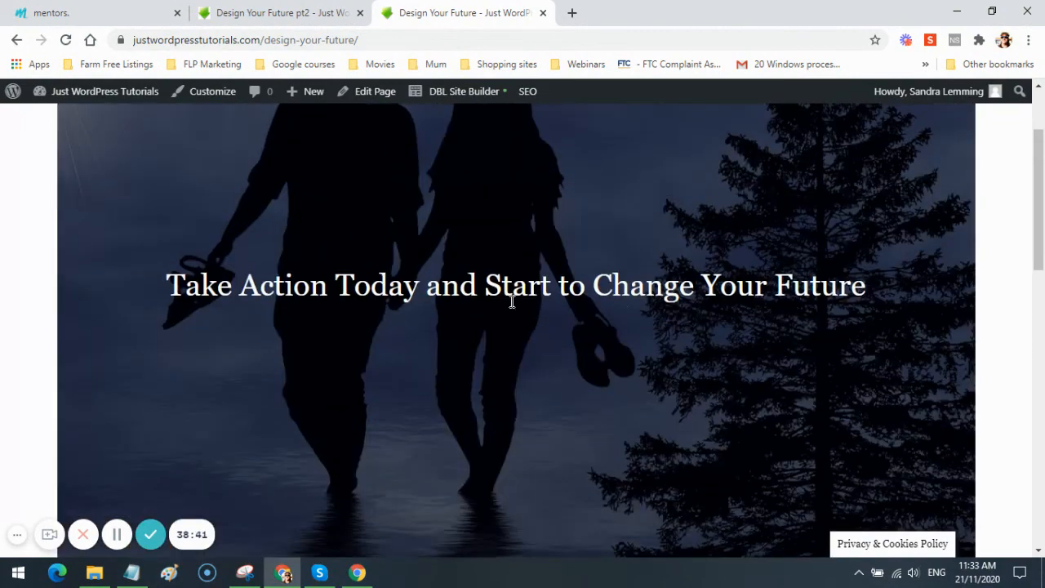
pyautogui.click(309, 17)
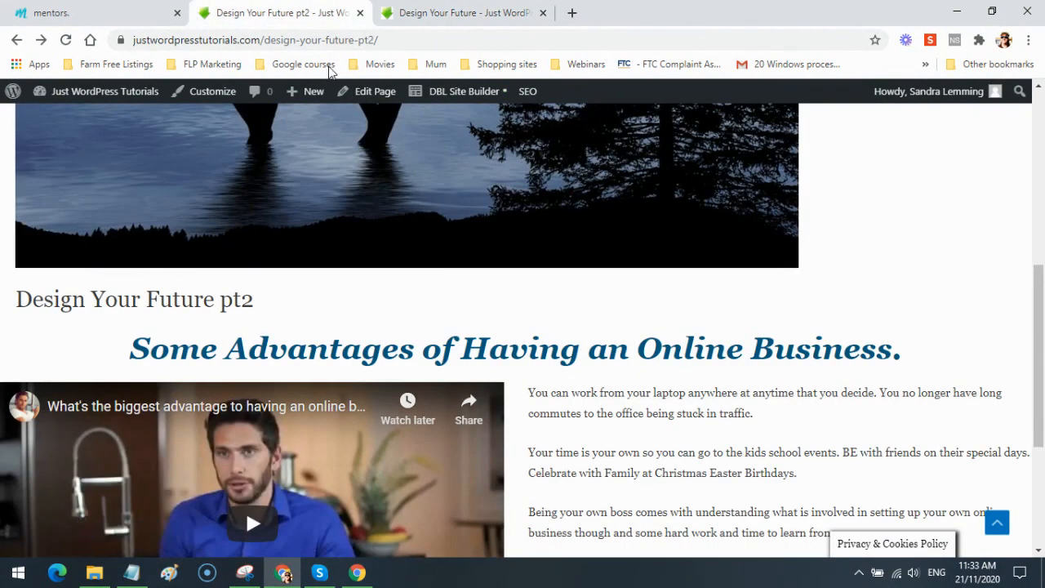
pyautogui.scroll(5, 285, 253)
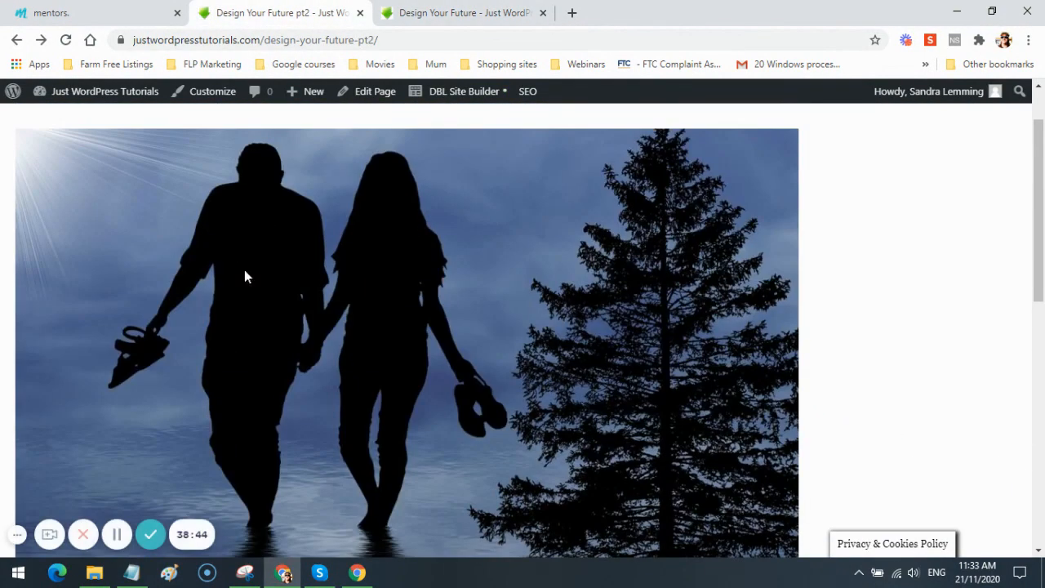
# - Check the original page's darkened banner once more, and return to the pt2 page to examine its plain header image
pyautogui.click(450, 13)
pyautogui.scroll(2, 731, 335)
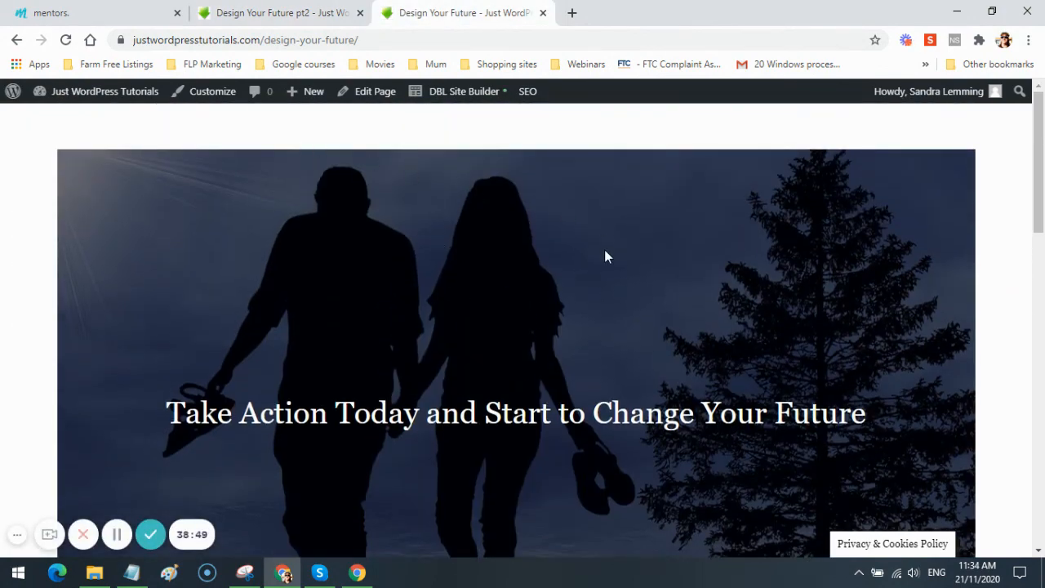
pyautogui.scroll(-3, 605, 255)
pyautogui.scroll(-2, 605, 255)
pyautogui.scroll(5, 453, 332)
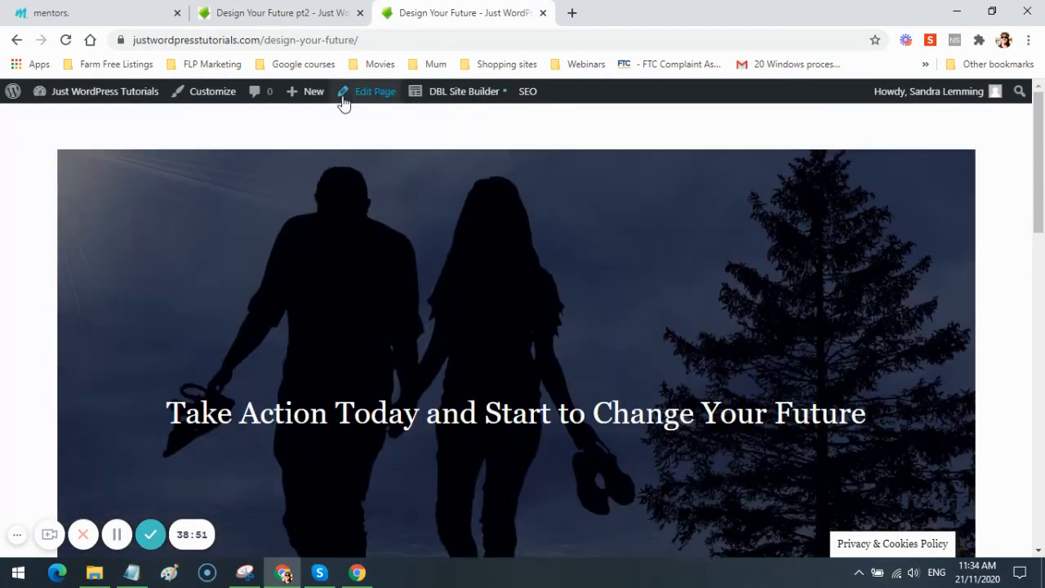
pyautogui.click(254, 14)
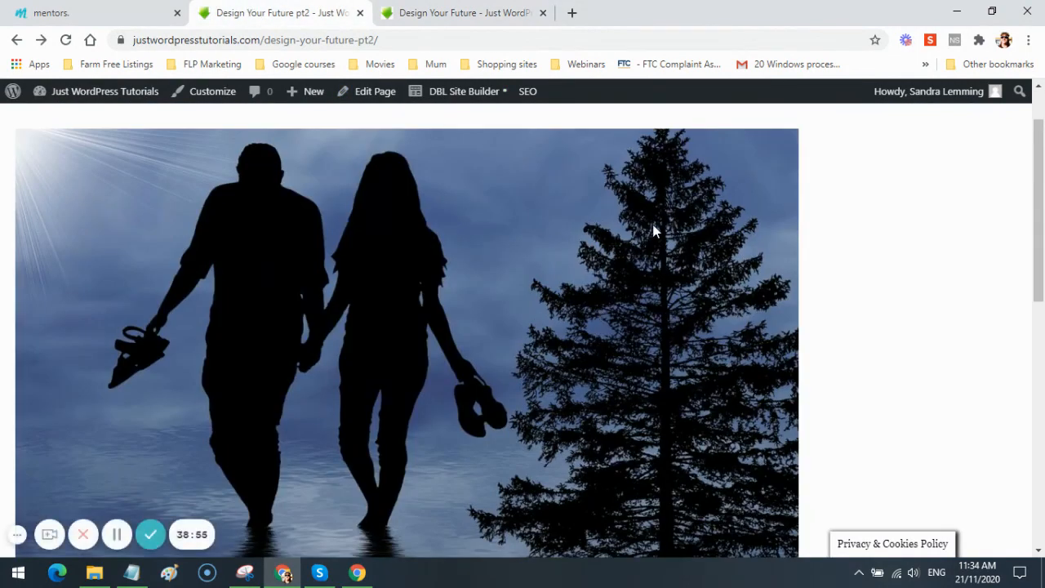
pyautogui.scroll(-2, 489, 283)
pyautogui.scroll(-2, 315, 331)
pyautogui.scroll(5, 314, 325)
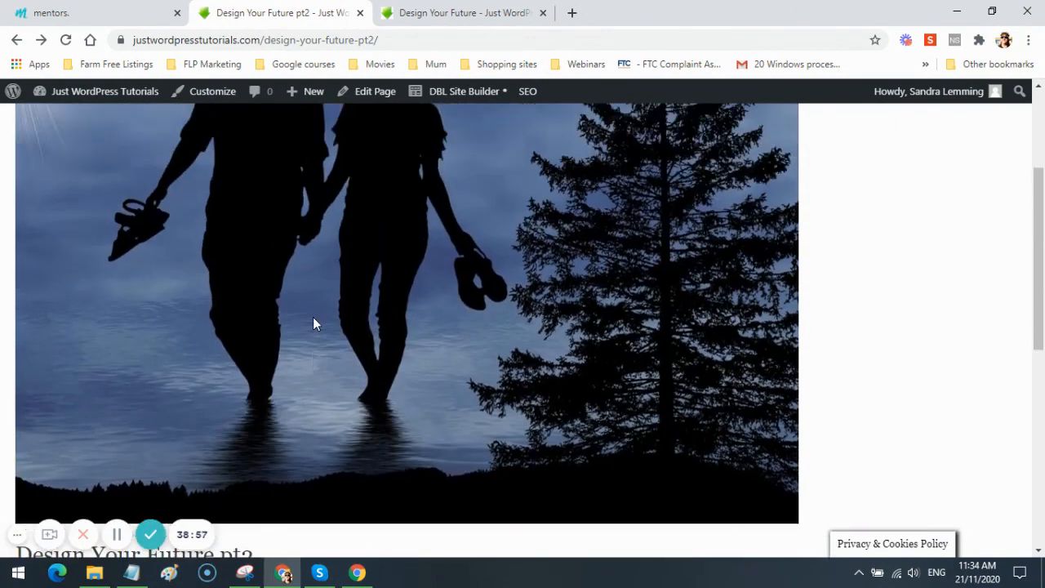